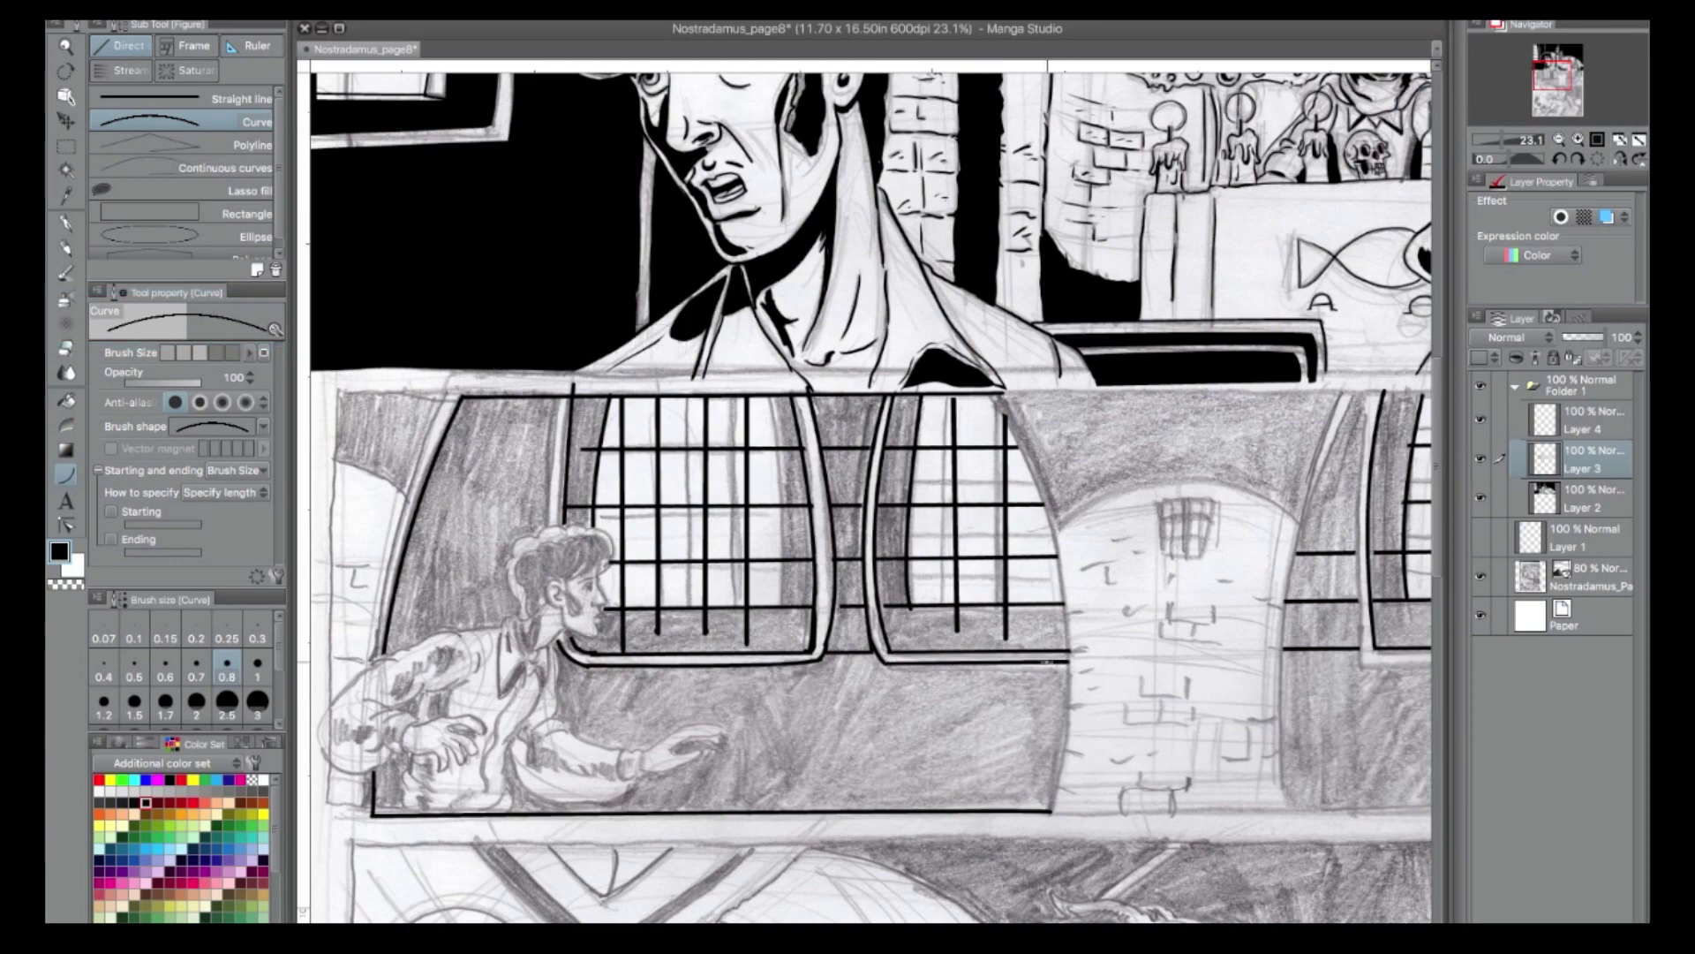
Ink the panel's bottom border right of the brick column and the arch over the column with the Curve tool.
drag(1198, 665, 626, 562)
drag(718, 709, 989, 704)
click(982, 705)
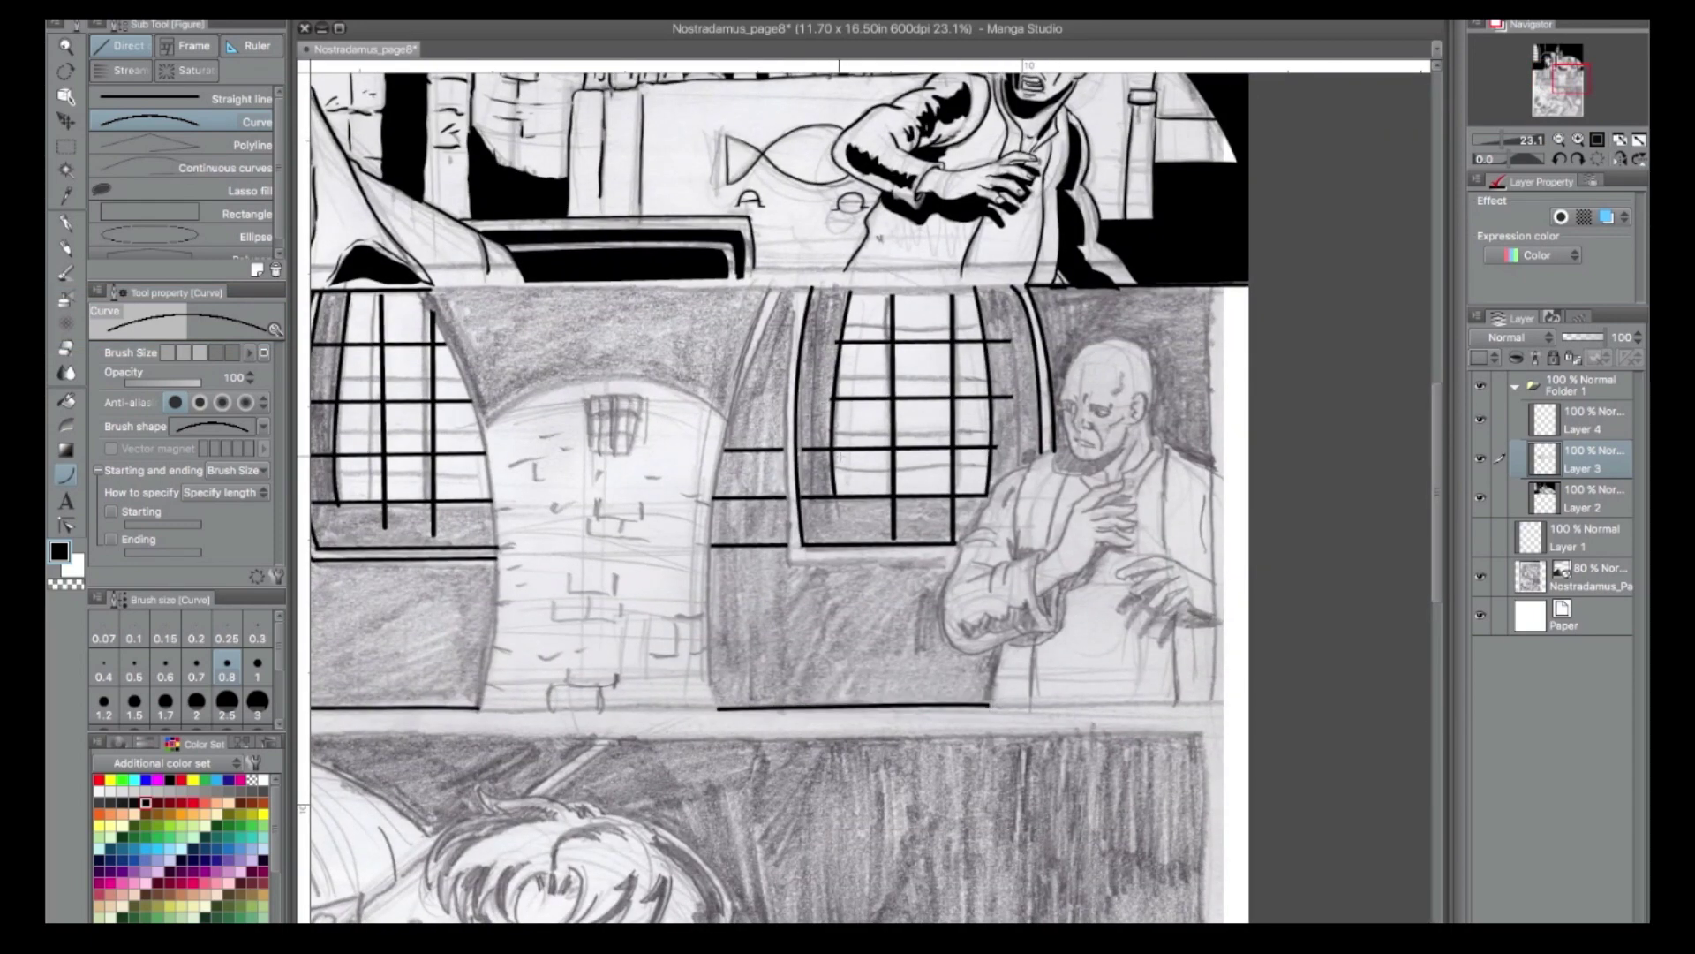
drag(487, 425, 664, 381)
click(596, 365)
key(super+z)
drag(487, 425, 623, 372)
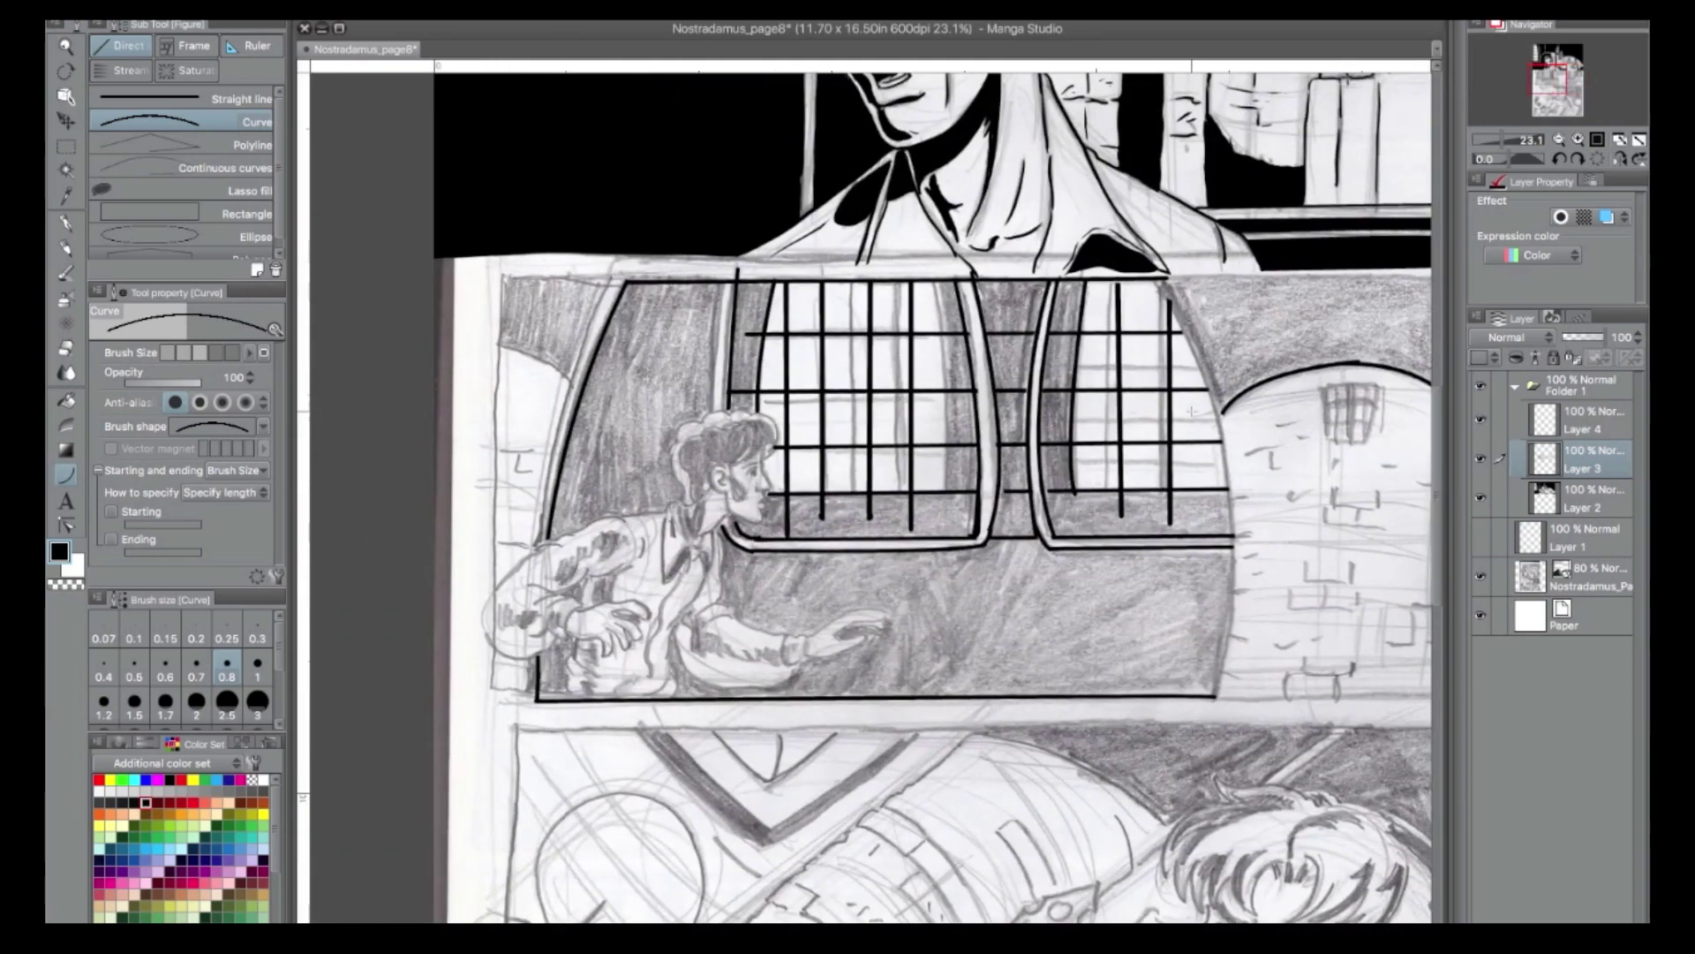
Ink the arch and edges above the left brick wall with curves and fill the enclosed corner area black.
drag(572, 393, 441, 324)
click(531, 324)
drag(591, 311, 571, 393)
click(578, 319)
drag(420, 255, 611, 269)
click(578, 236)
click(67, 401)
click(519, 297)
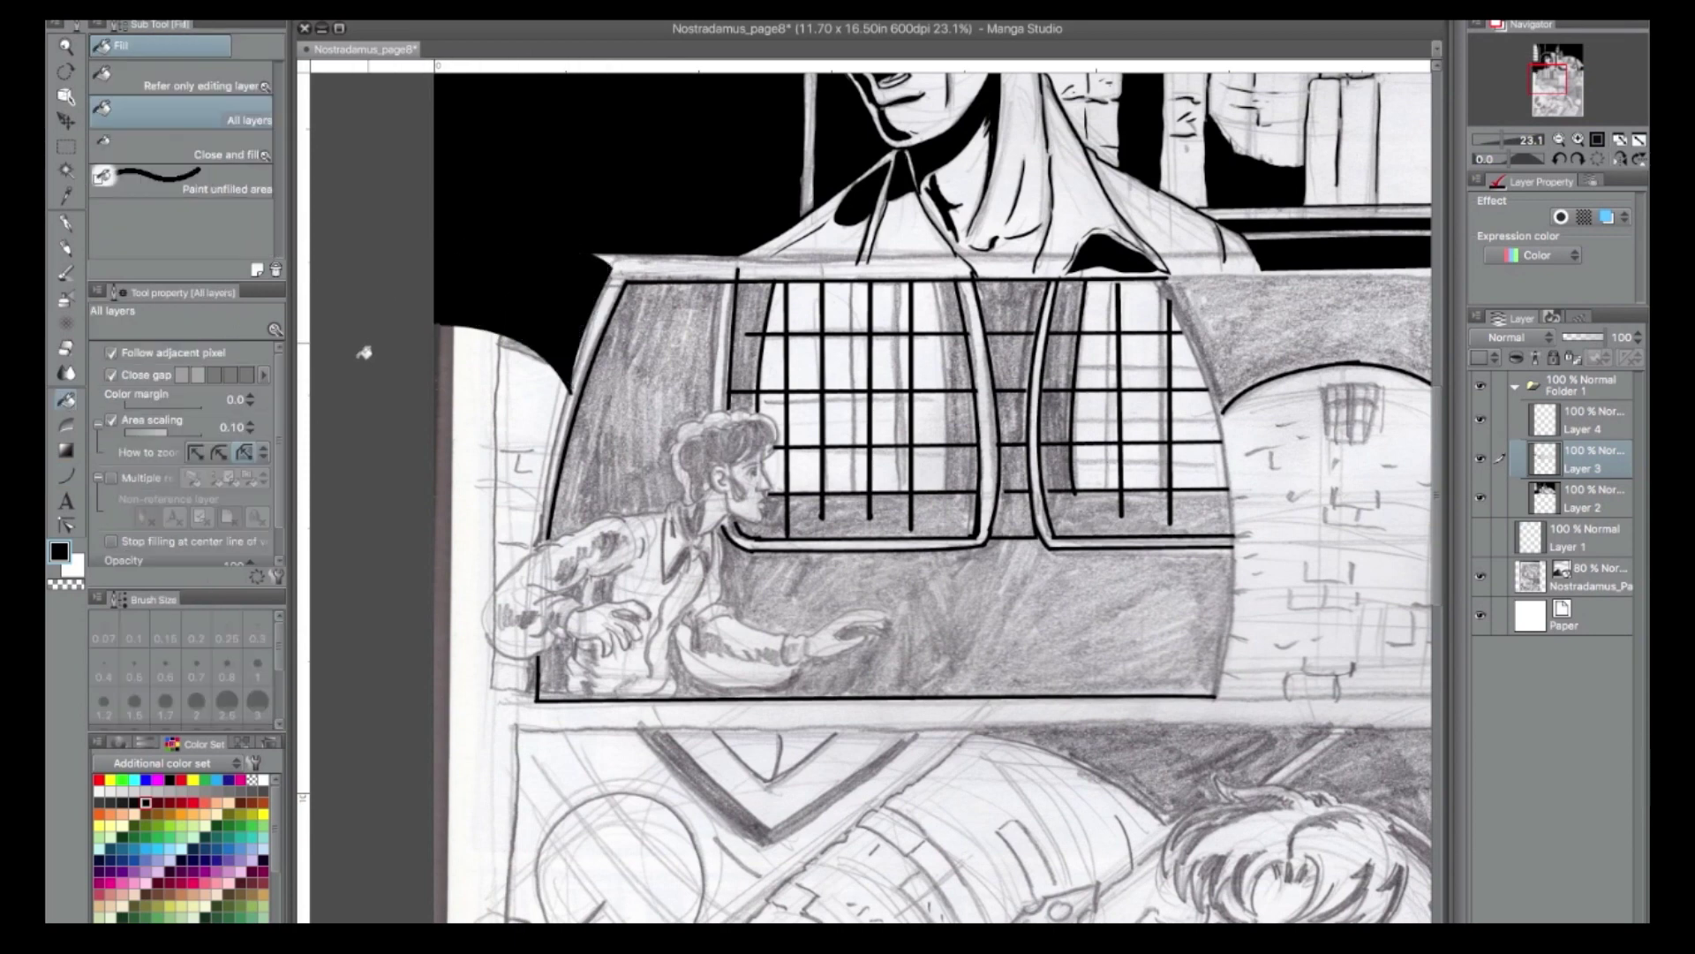
Ink the outer left frame line of the left window down to the man's hair with the Curve tool.
click(65, 223)
click(1563, 139)
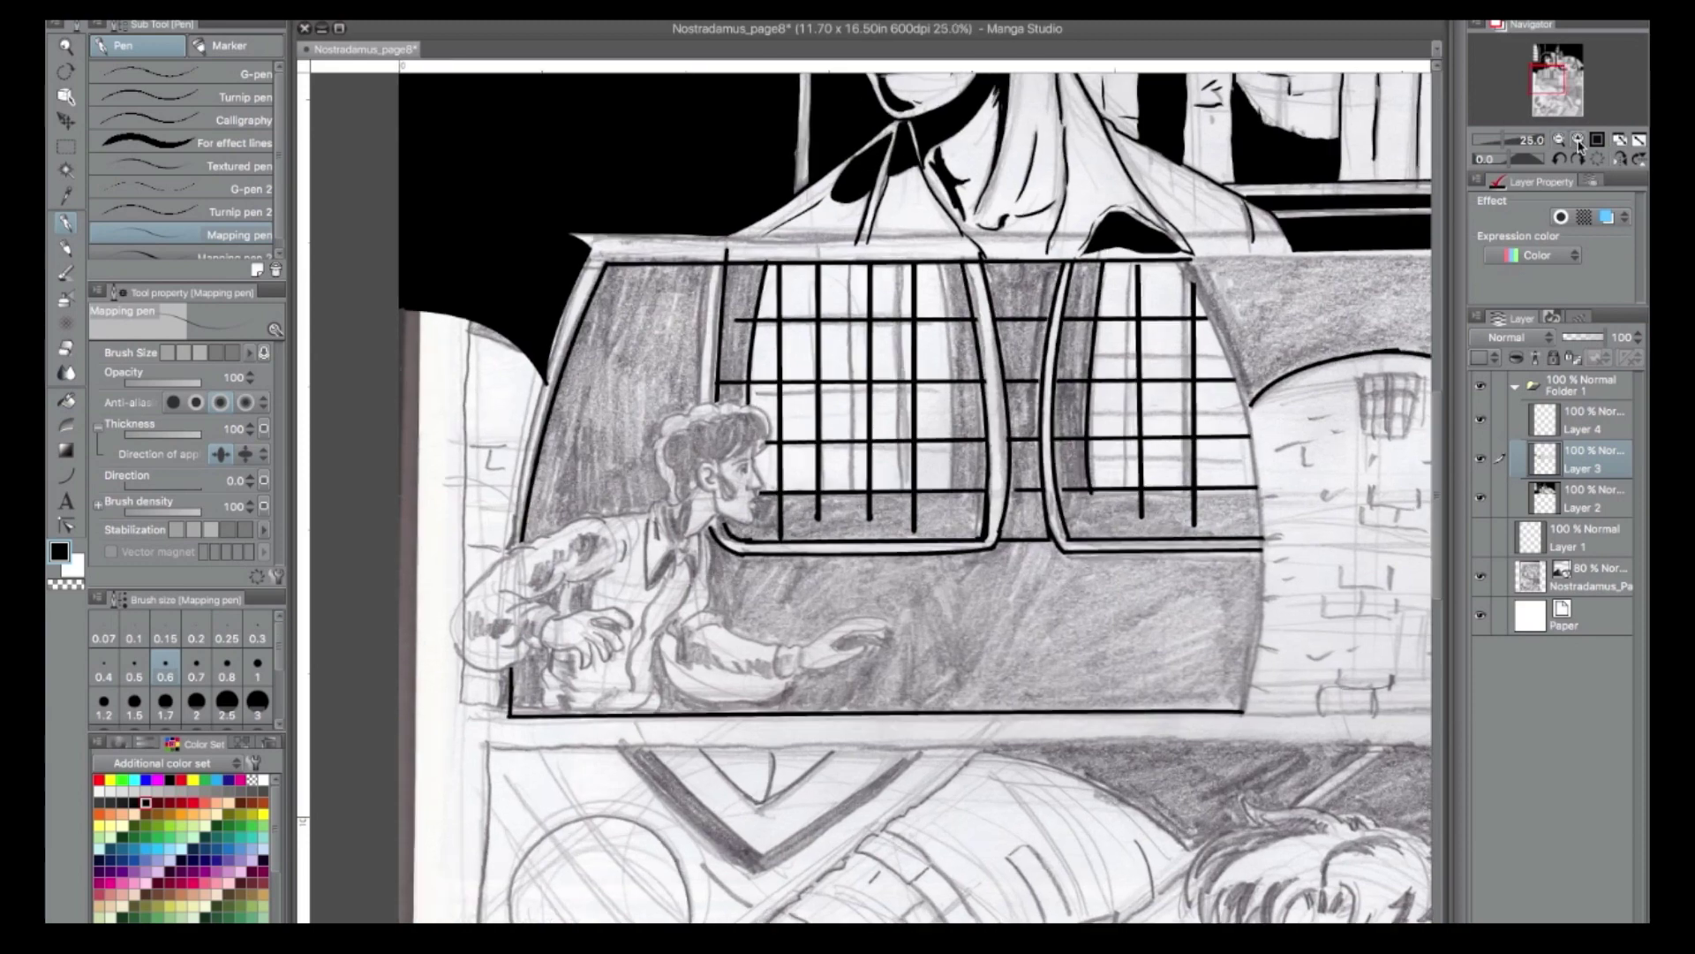
click(1563, 139)
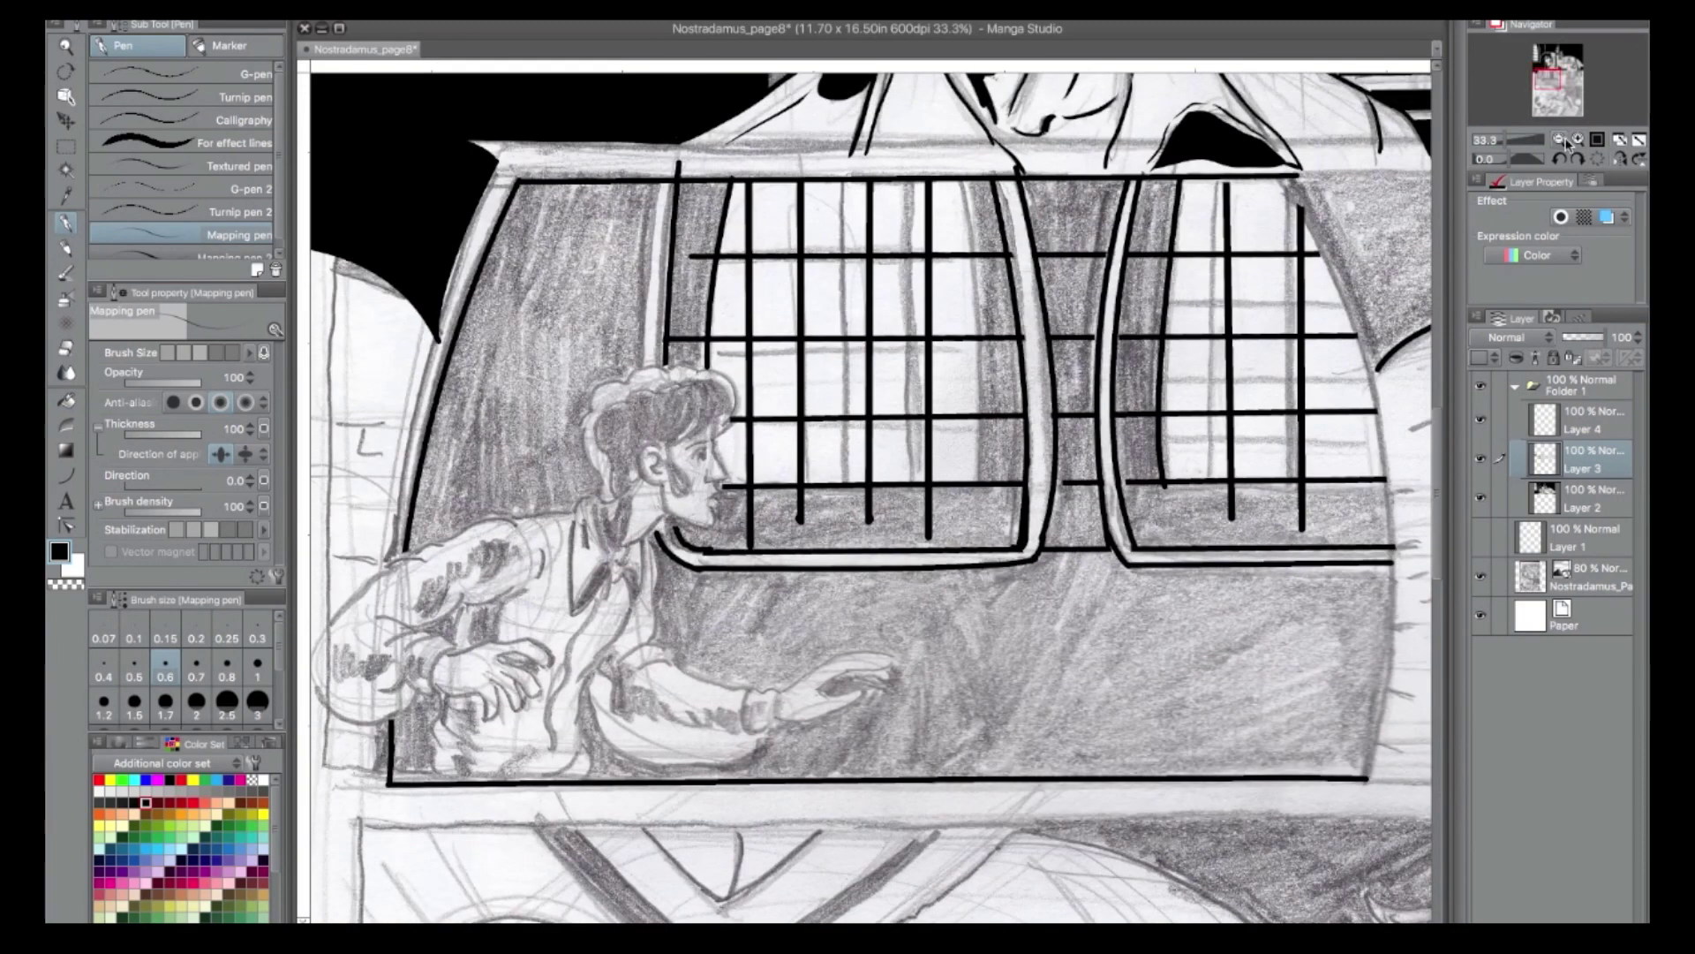
click(65, 474)
drag(658, 182, 643, 369)
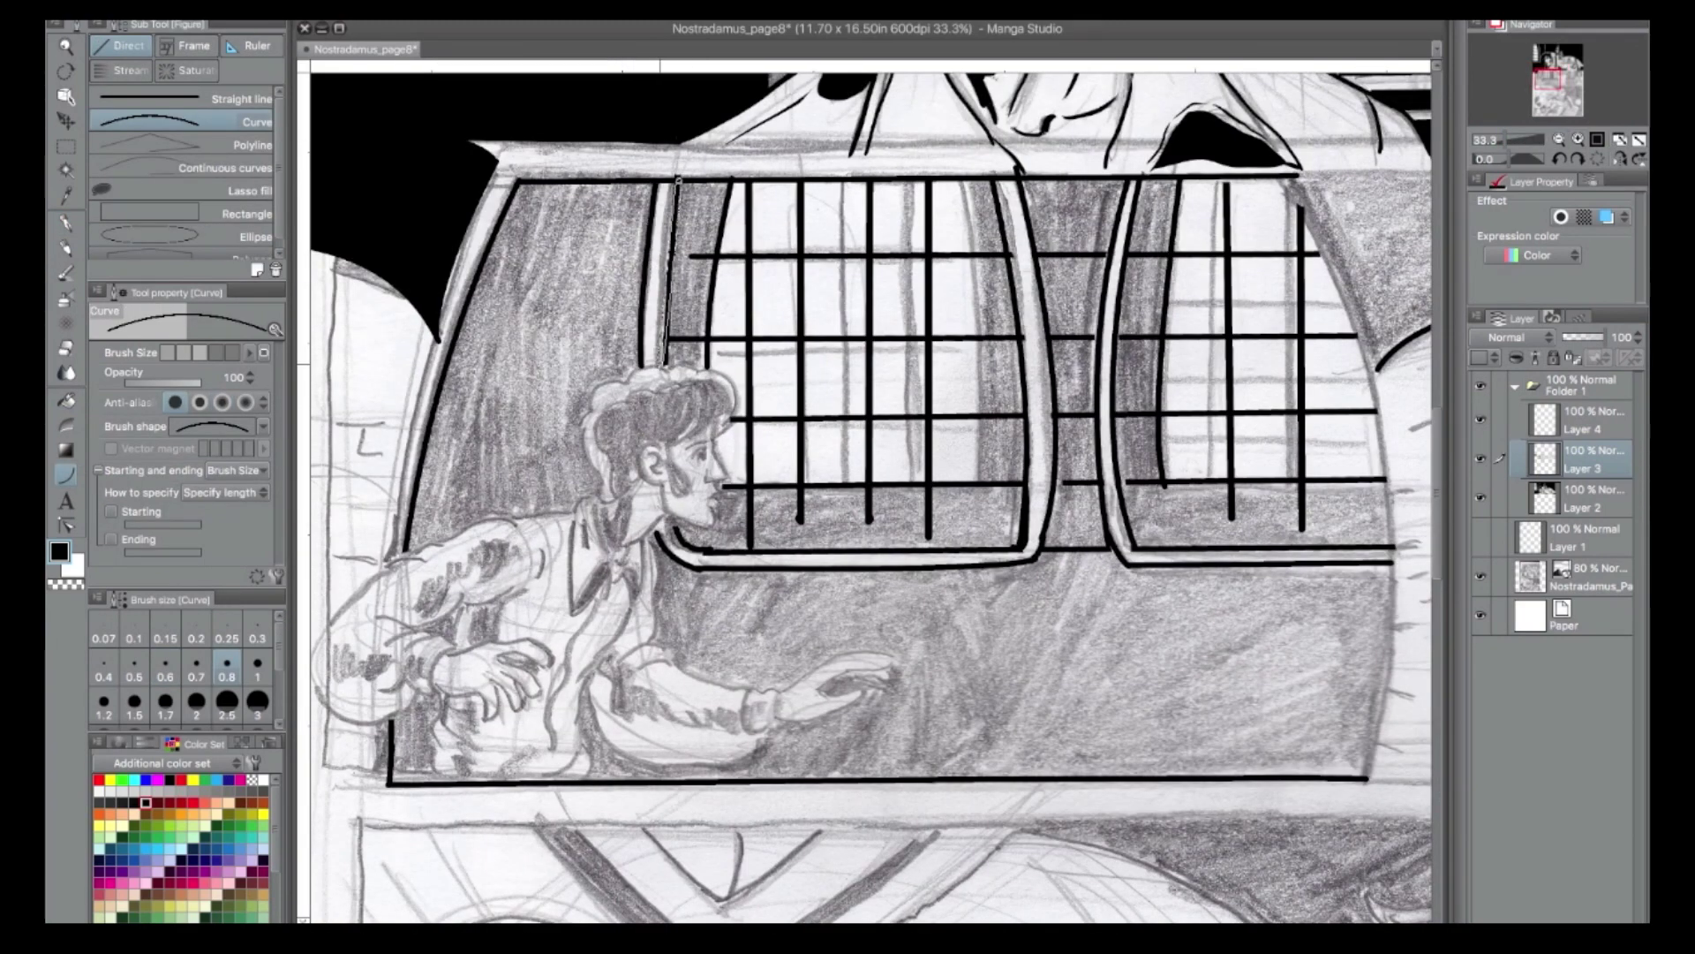
Ink the crouching man's scalloped hair outline and fringe with the Mapping pen, raising the brush size to 0.7 and 0.8.
key(p)
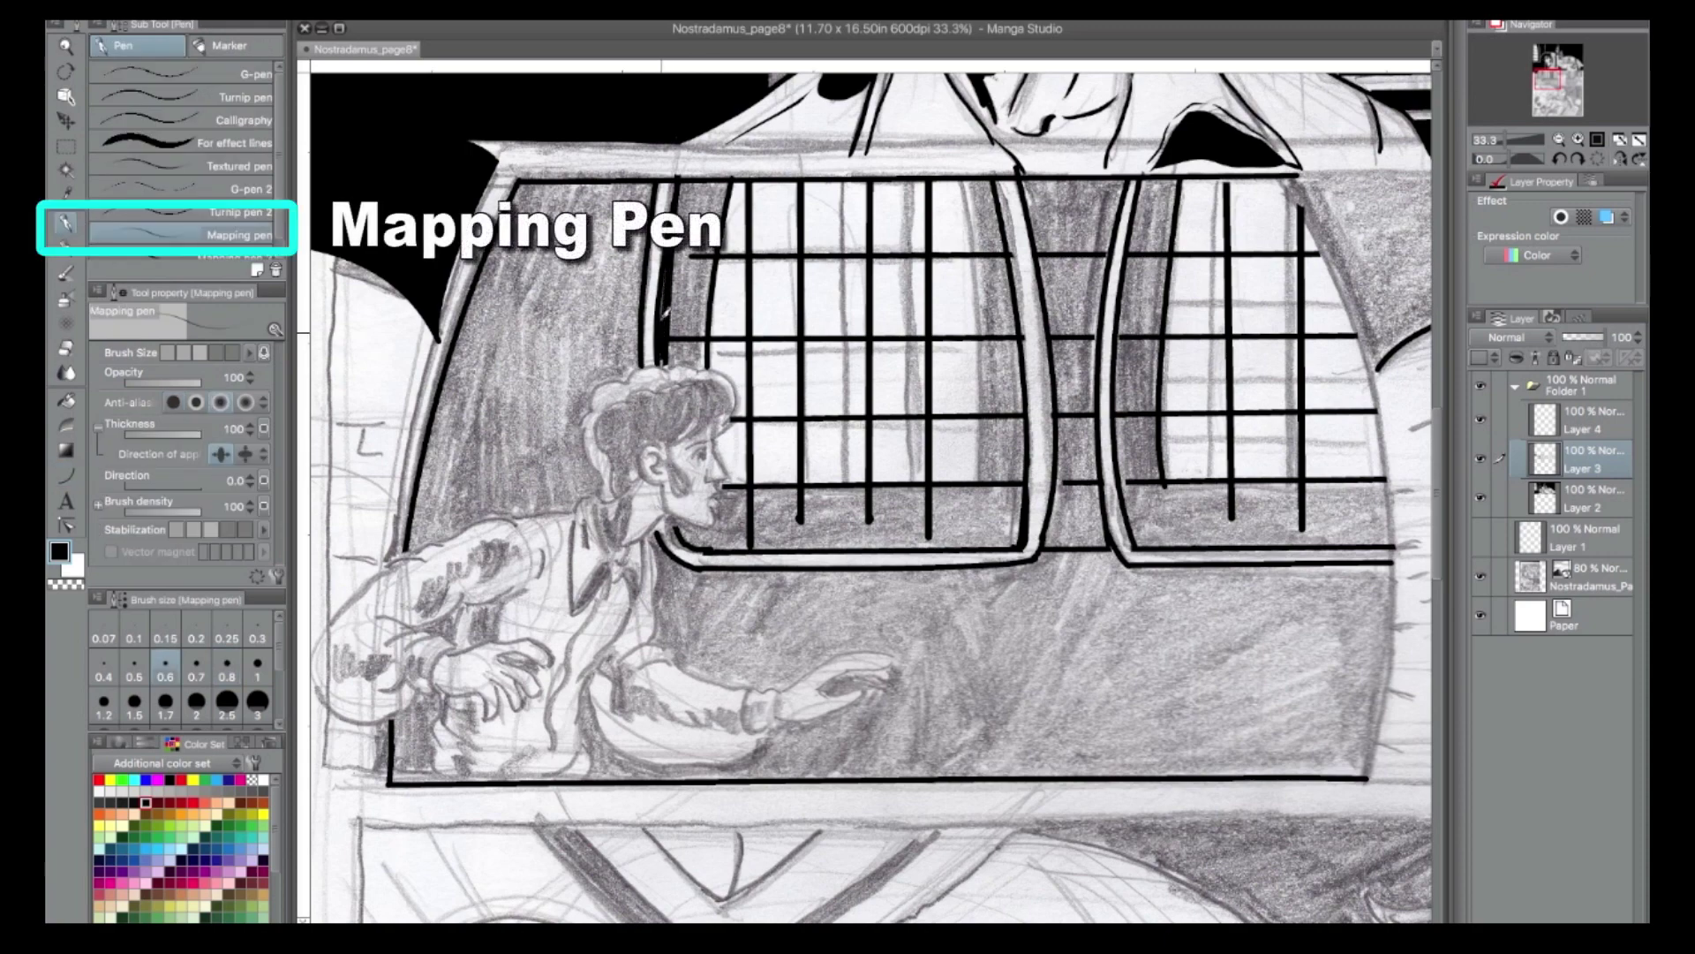
drag(591, 405, 698, 371)
click(207, 655)
key(ctrl+plus)
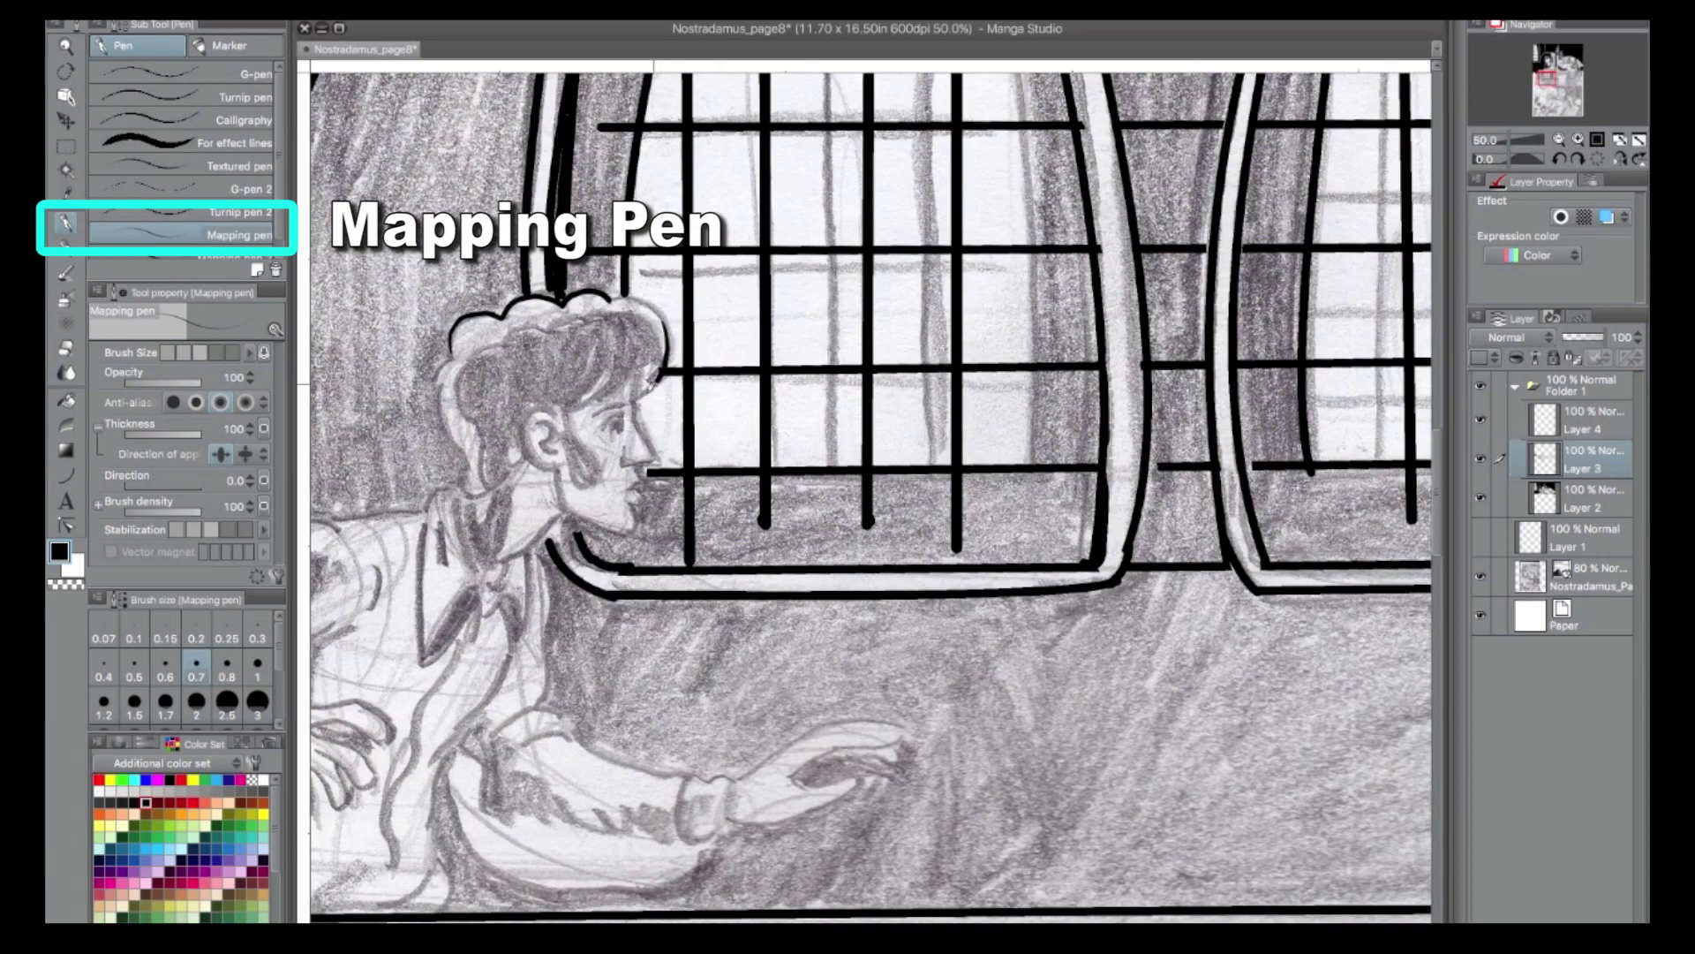
click(232, 664)
drag(633, 369, 589, 406)
mouse_move(547, 329)
mouse_down()
mouse_move(628, 299)
mouse_move(664, 319)
mouse_up()
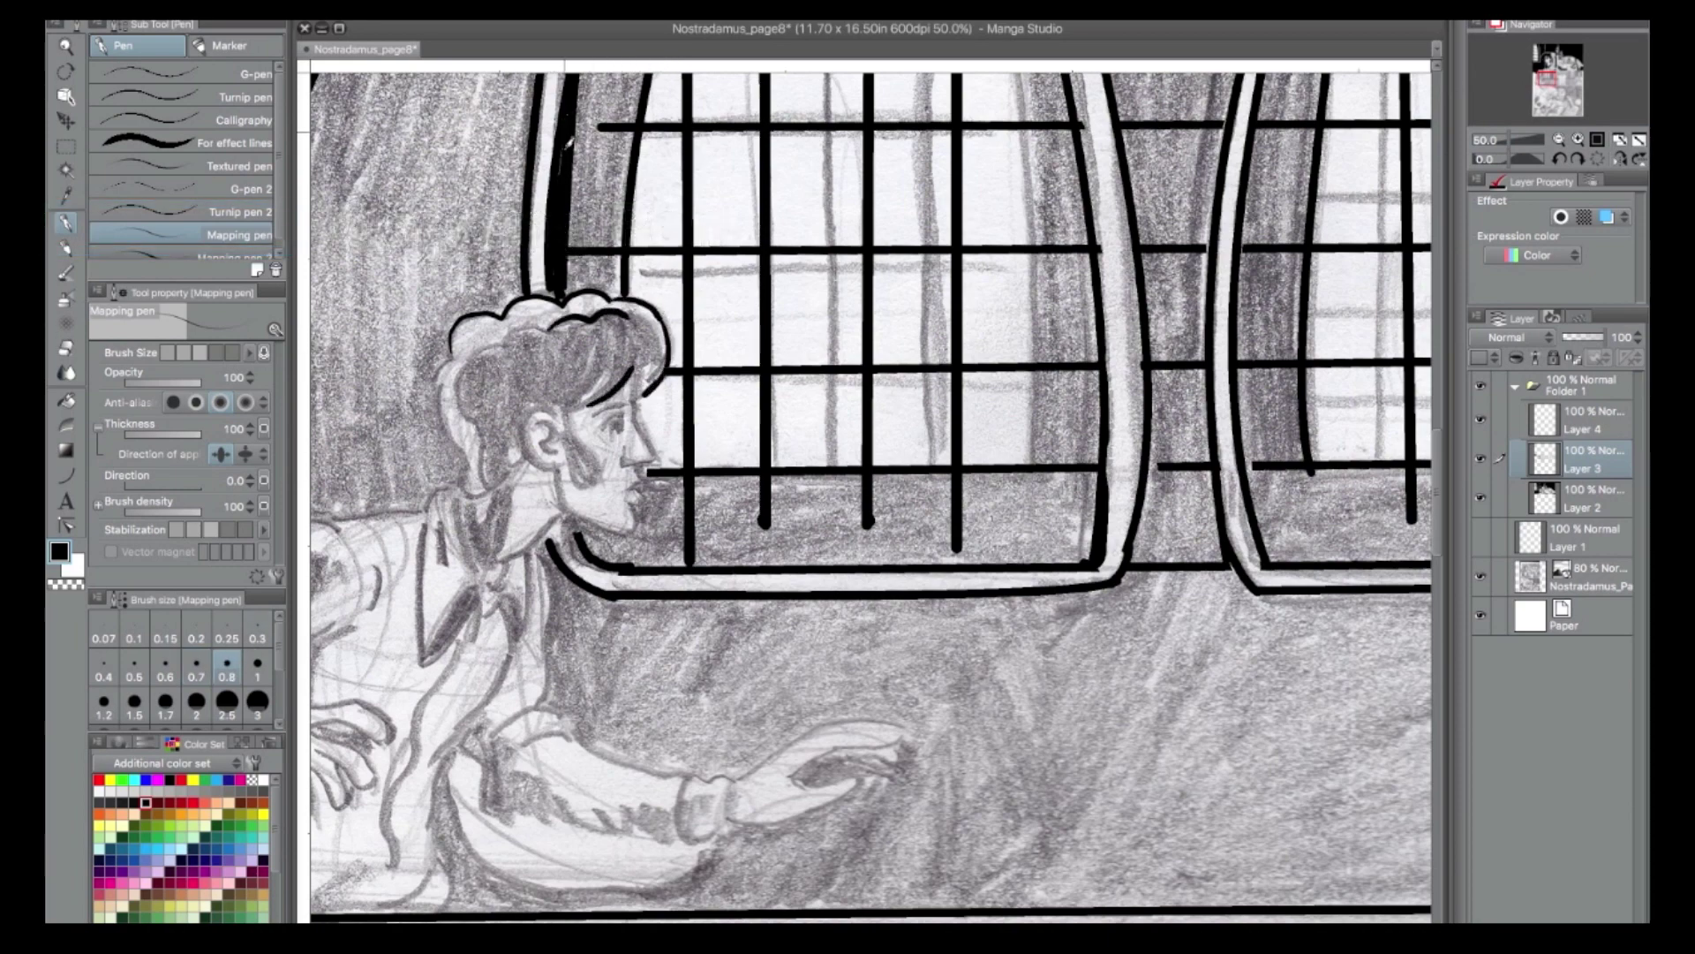
Ink the back of the man's hair, his raised collar, ear, brow and eye.
mouse_move(491, 340)
mouse_down()
mouse_move(443, 405)
mouse_move(478, 495)
mouse_up()
mouse_move(456, 380)
mouse_down()
mouse_move(458, 443)
mouse_move(488, 487)
mouse_up()
mouse_move(457, 487)
mouse_down()
mouse_move(461, 529)
mouse_move(437, 496)
mouse_up()
mouse_move(440, 518)
mouse_down()
mouse_move(476, 477)
mouse_move(469, 503)
mouse_move(463, 490)
mouse_move(542, 463)
mouse_move(552, 399)
mouse_up()
drag(564, 408, 621, 355)
mouse_move(566, 413)
mouse_down()
mouse_move(587, 396)
mouse_move(584, 448)
mouse_up()
mouse_move(591, 440)
mouse_down()
mouse_move(600, 463)
mouse_move(629, 397)
mouse_up()
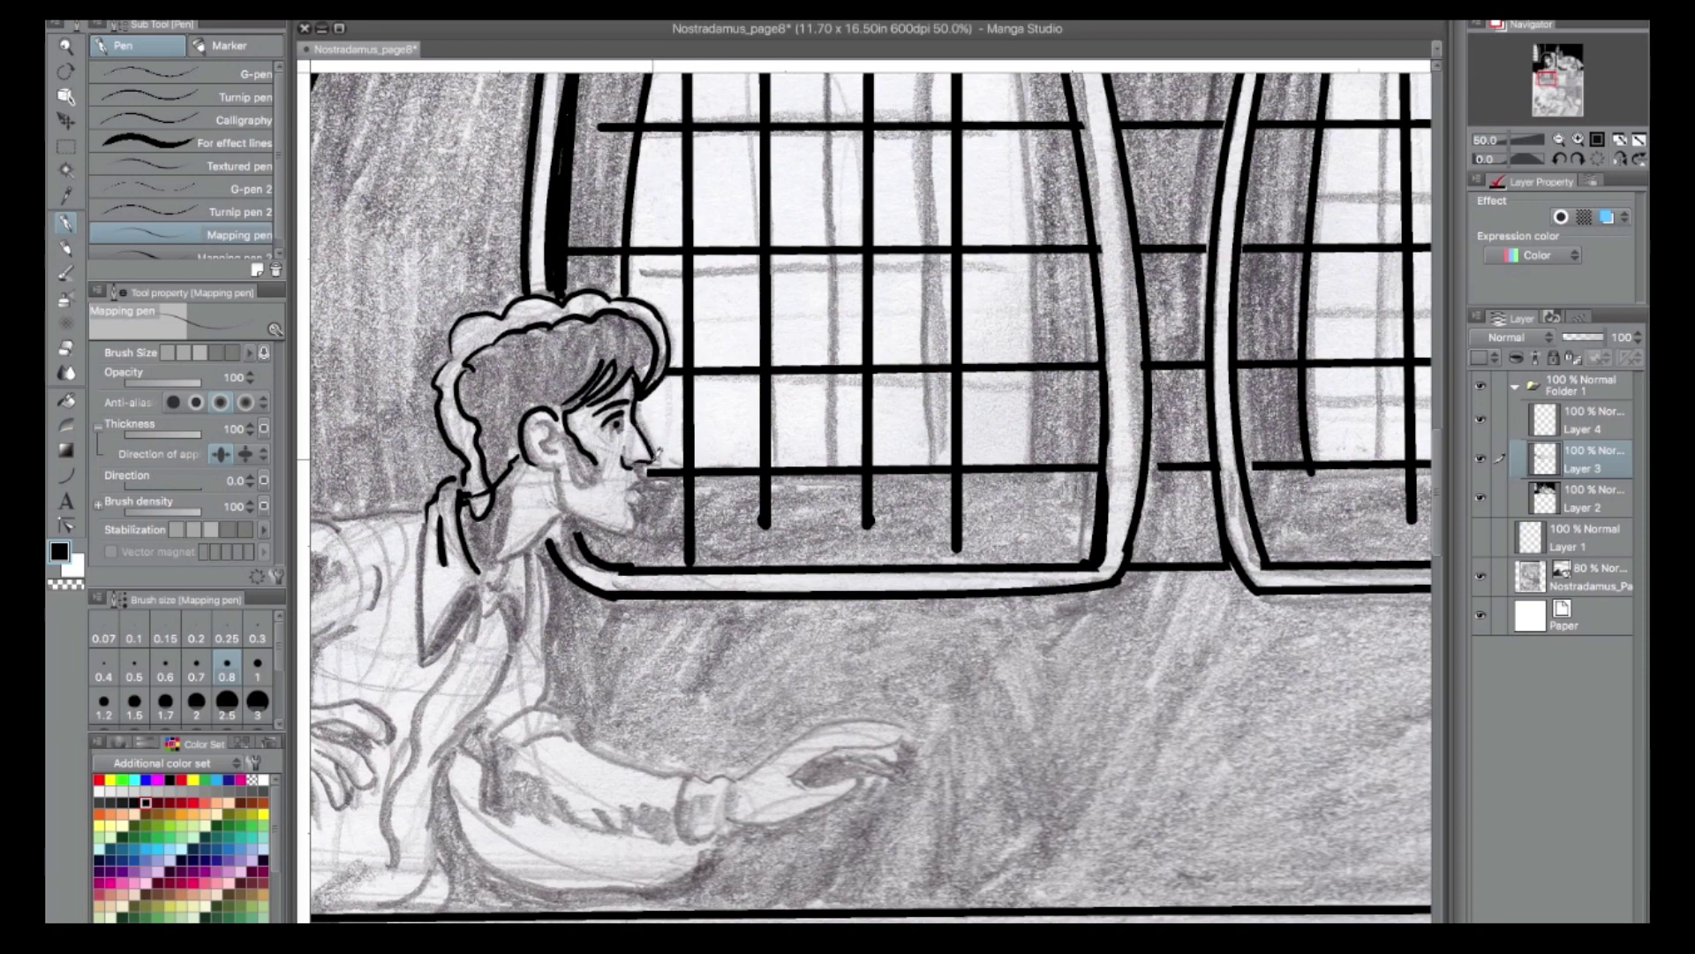
Ink the man's facial profile, neck, collar points, sideburn and ear details.
mouse_move(562, 467)
mouse_down()
mouse_move(576, 513)
mouse_move(629, 533)
mouse_move(528, 553)
mouse_move(486, 583)
mouse_move(478, 625)
mouse_move(427, 655)
mouse_up()
drag(477, 604, 429, 658)
drag(428, 527, 422, 657)
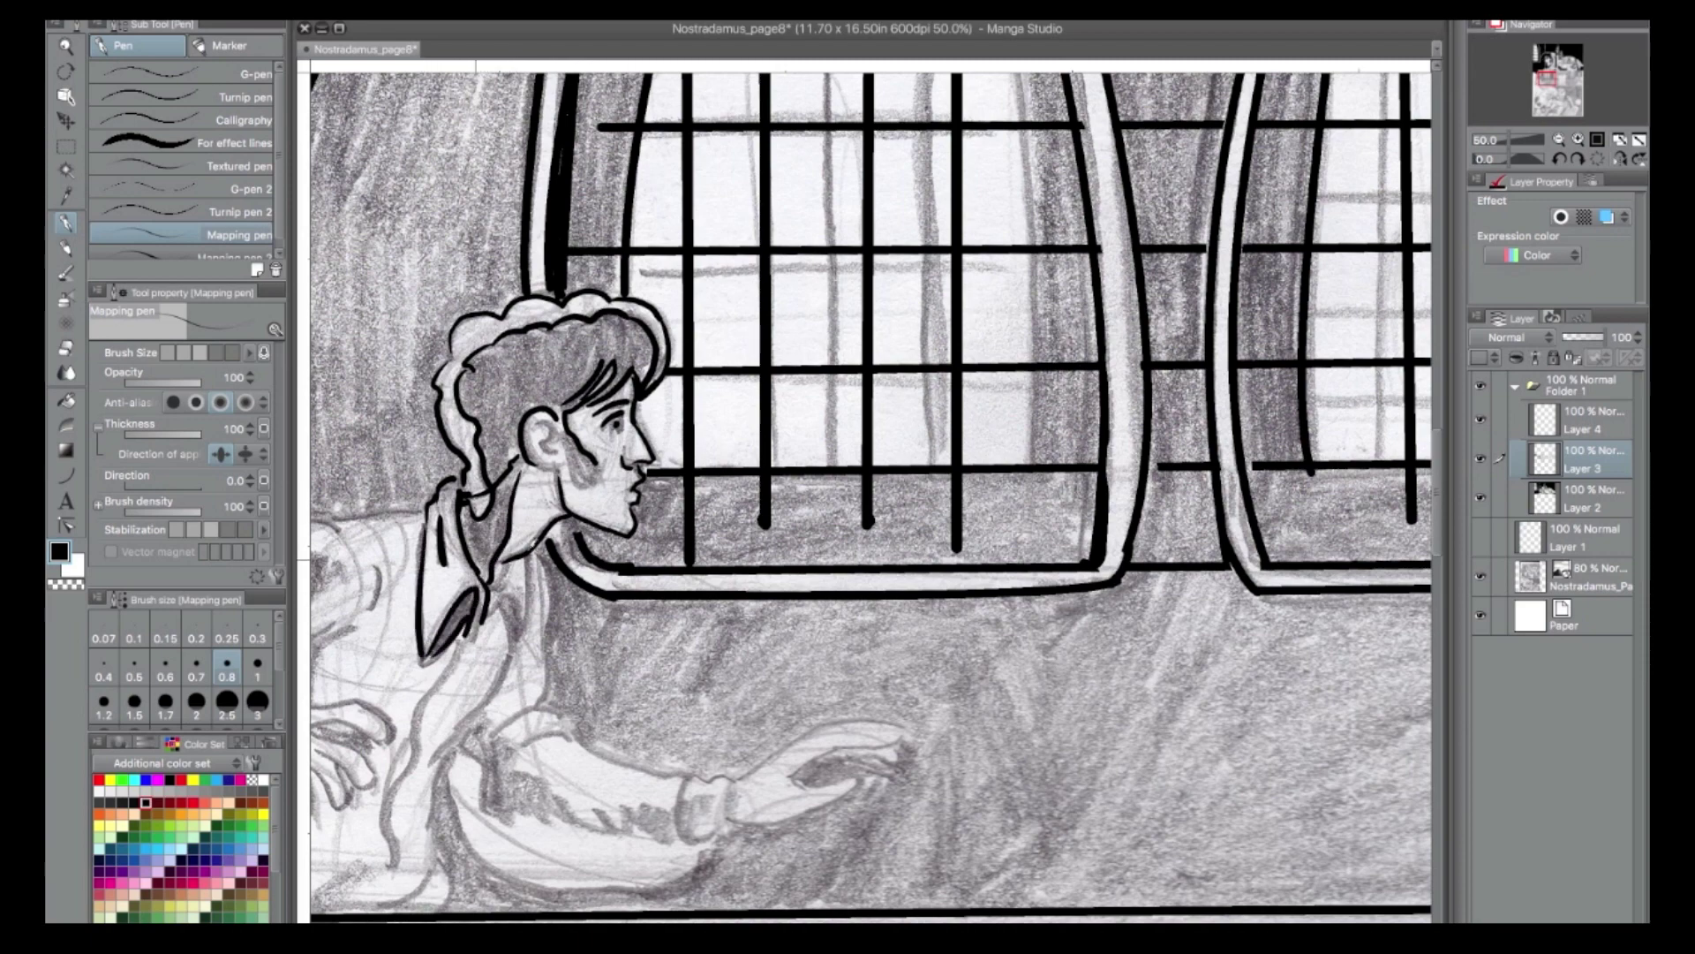
drag(565, 445, 606, 483)
drag(556, 415, 548, 458)
Ink the man's shirt opening and the edges of his torso down to the panel's bottom border.
mouse_move(504, 483)
mouse_down()
mouse_move(534, 267)
mouse_move(632, 230)
mouse_up()
drag(674, 297, 667, 452)
mouse_move(618, 364)
mouse_down()
mouse_move(582, 430)
mouse_move(534, 527)
mouse_move(512, 632)
mouse_up()
drag(562, 532, 545, 641)
drag(565, 614, 570, 656)
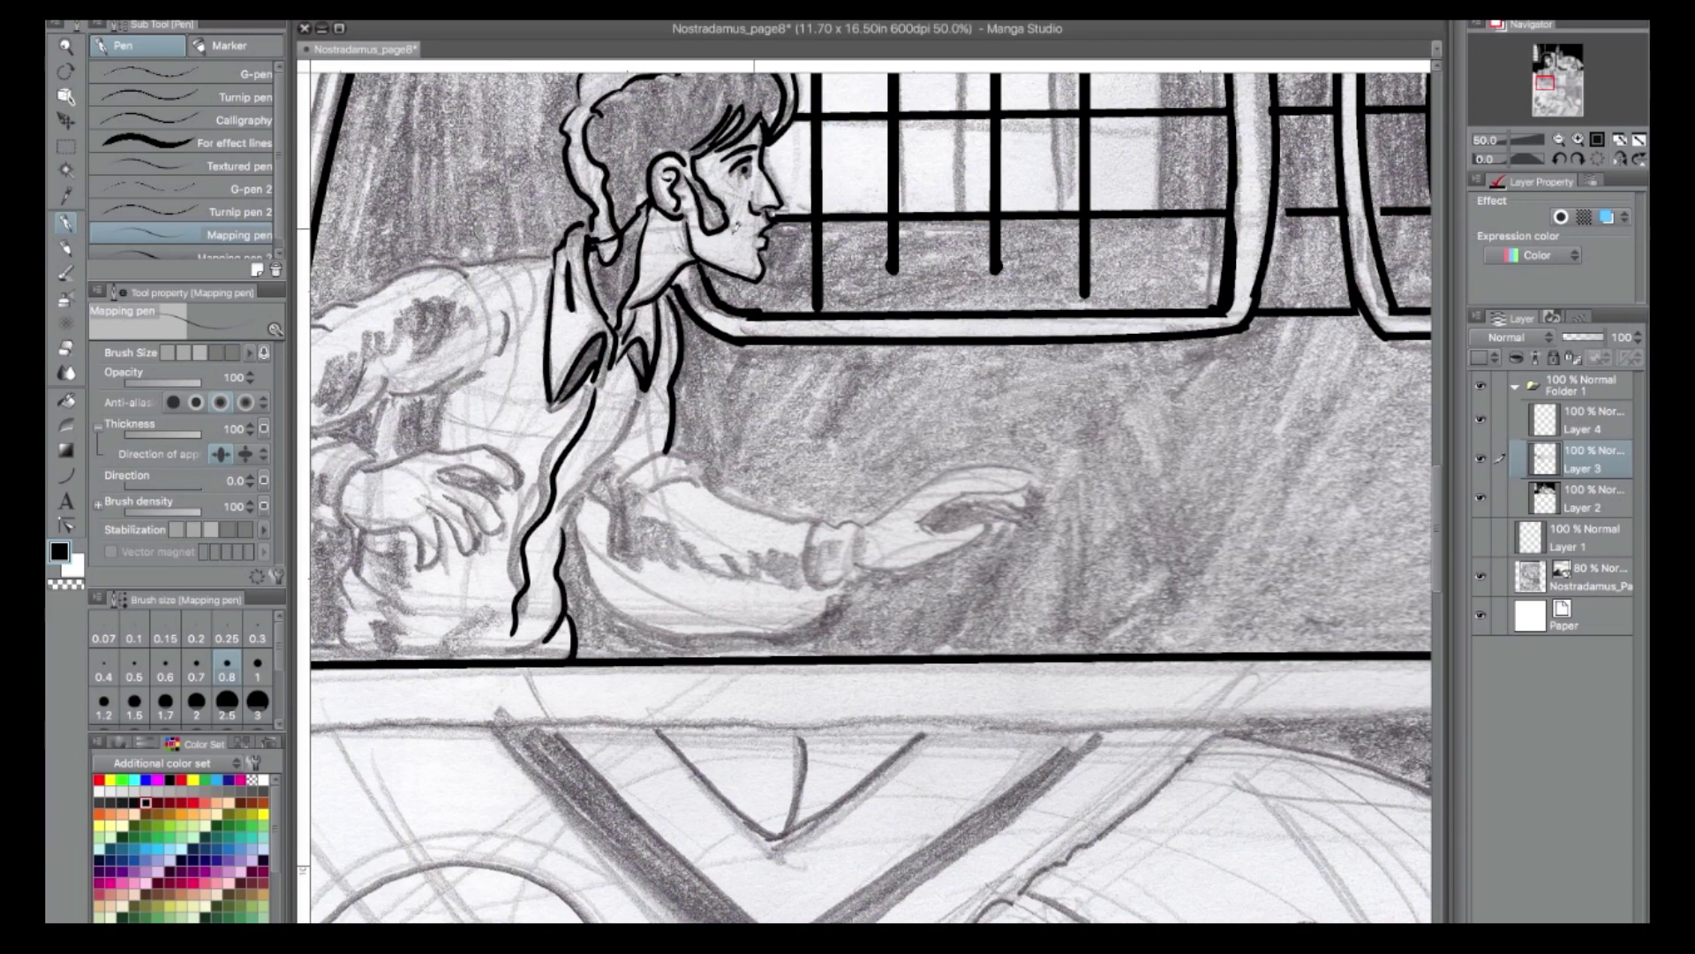
Fill the man's hair, sideburn, neck shadow and collar shadows with black.
key(g)
click(681, 156)
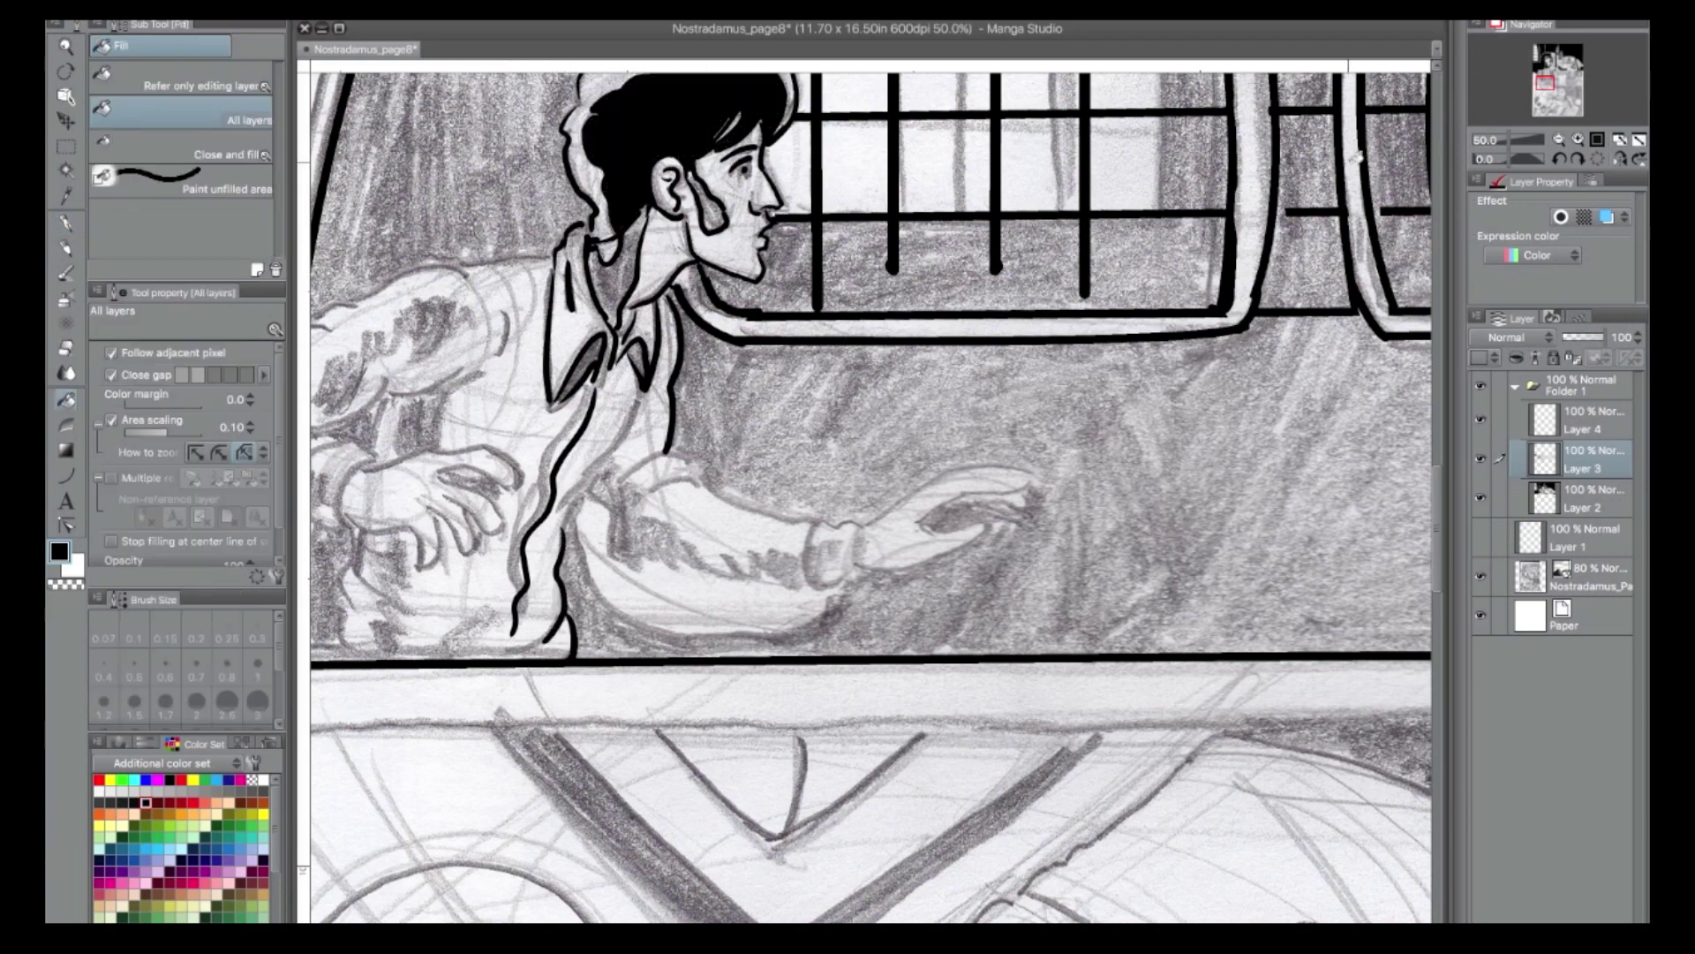
click(69, 227)
click(67, 400)
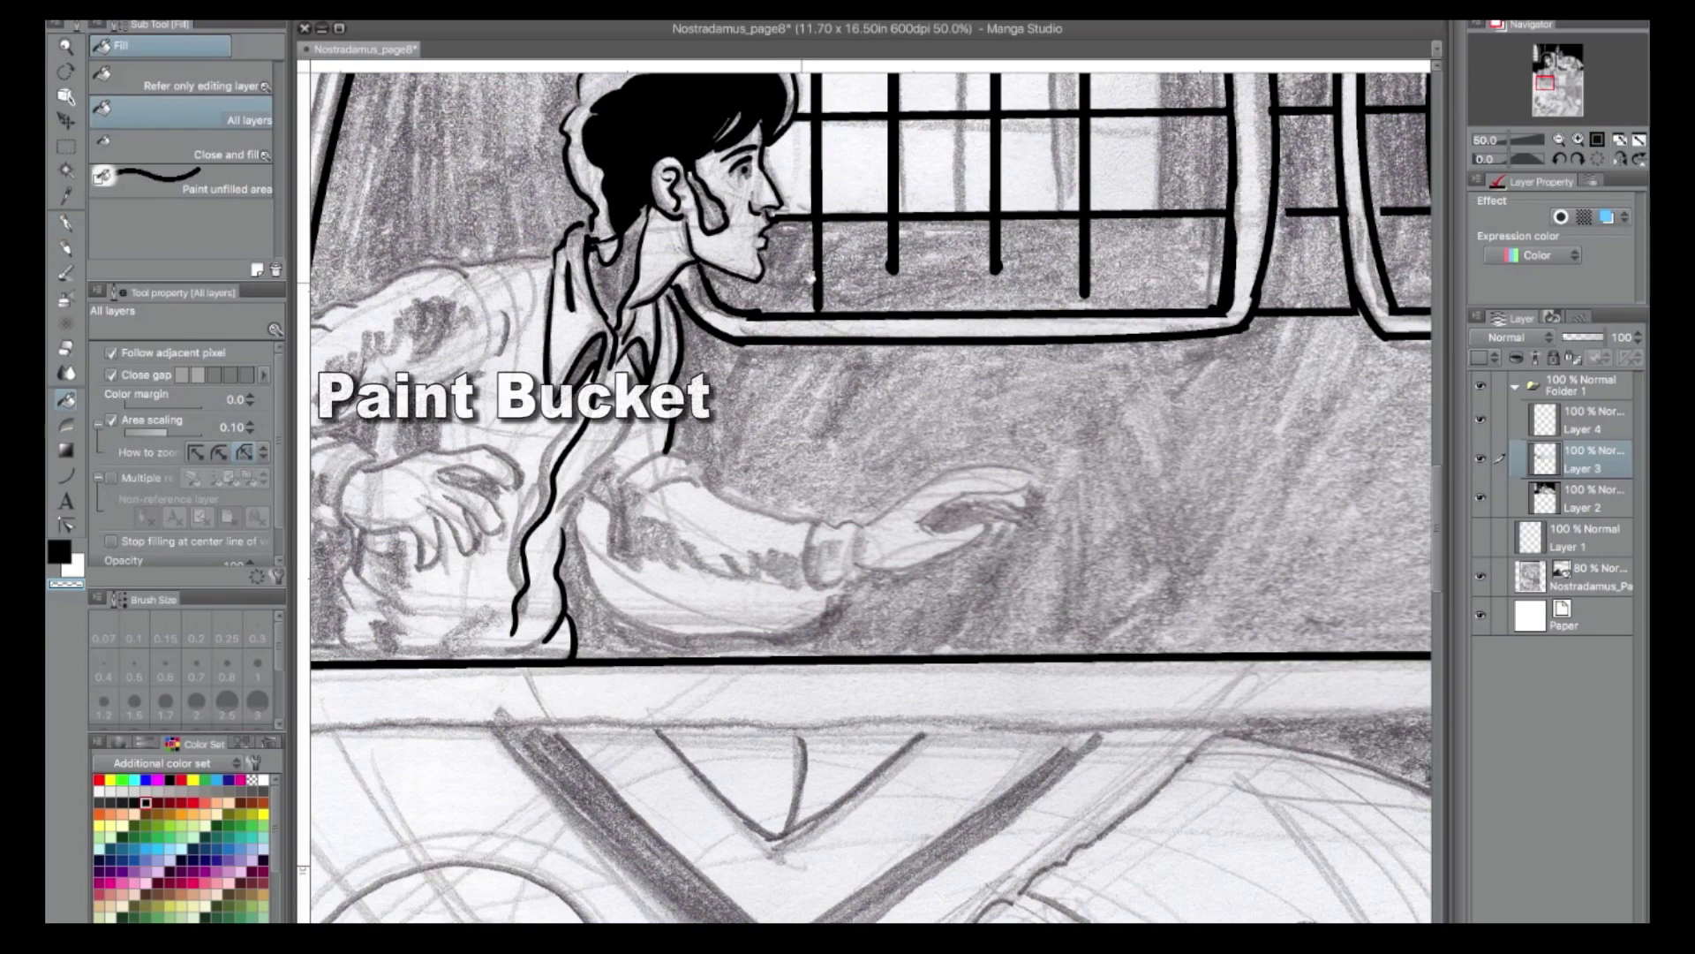
click(768, 273)
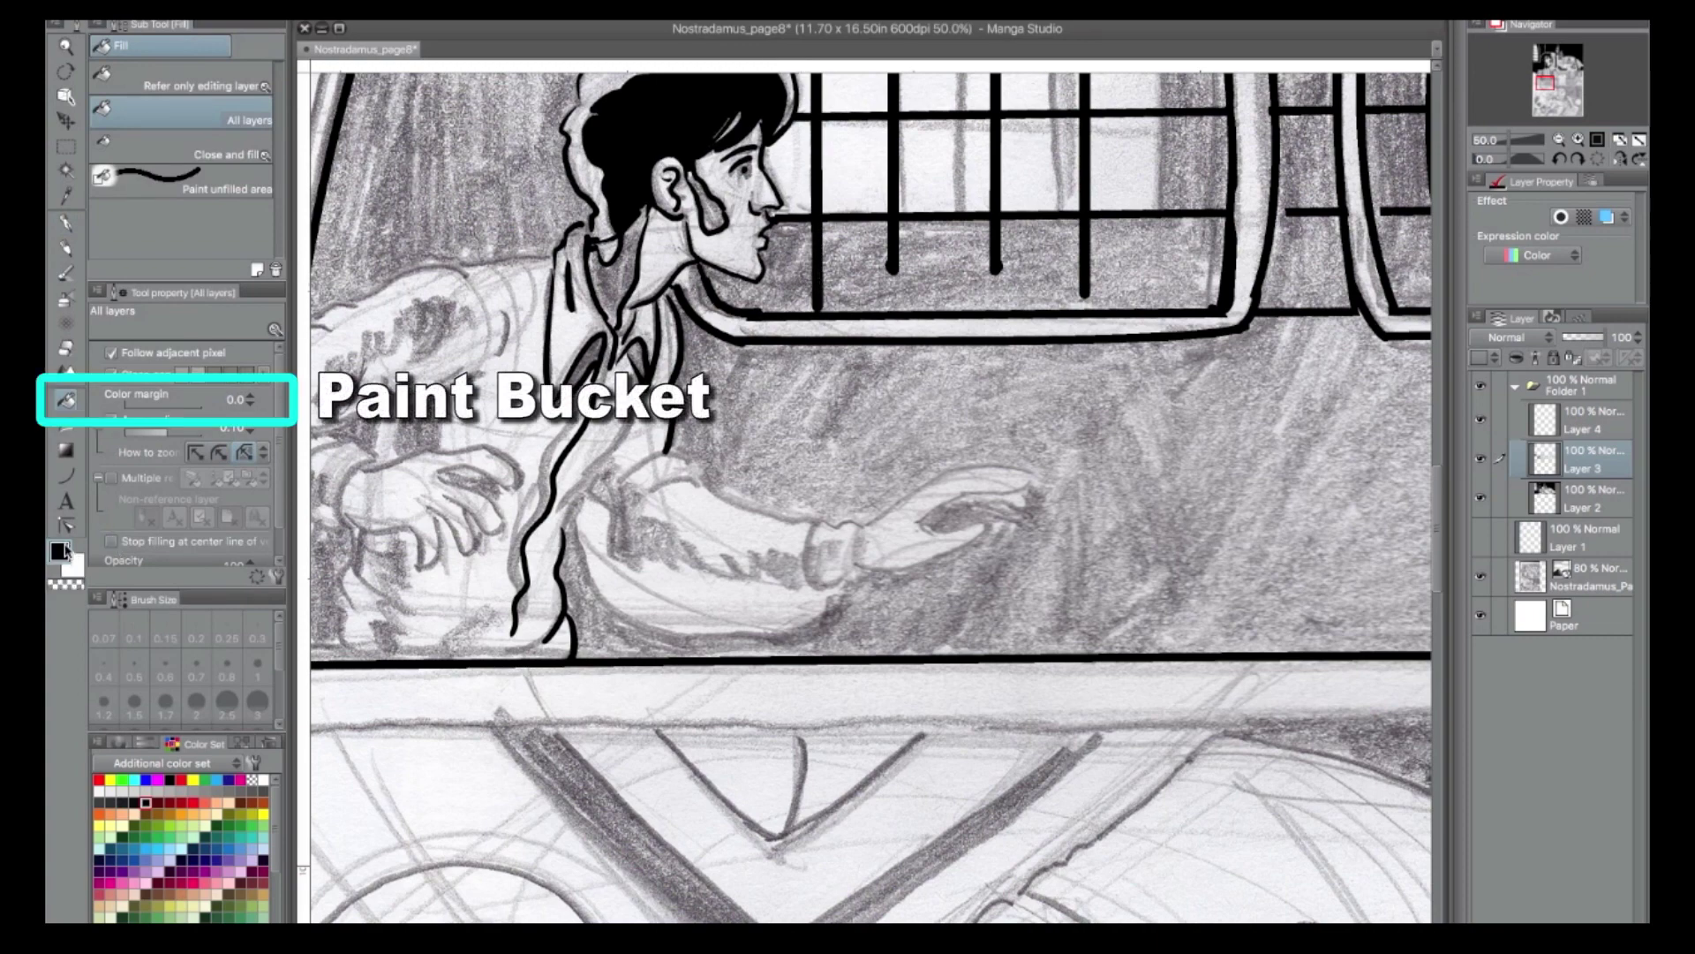
click(707, 199)
click(618, 283)
click(585, 365)
click(644, 355)
Fill the dark strip along the left side of the left window with black.
mouse_move(859, 269)
mouse_down()
mouse_move(723, 616)
mouse_move(714, 719)
mouse_up()
click(589, 458)
click(583, 389)
click(598, 274)
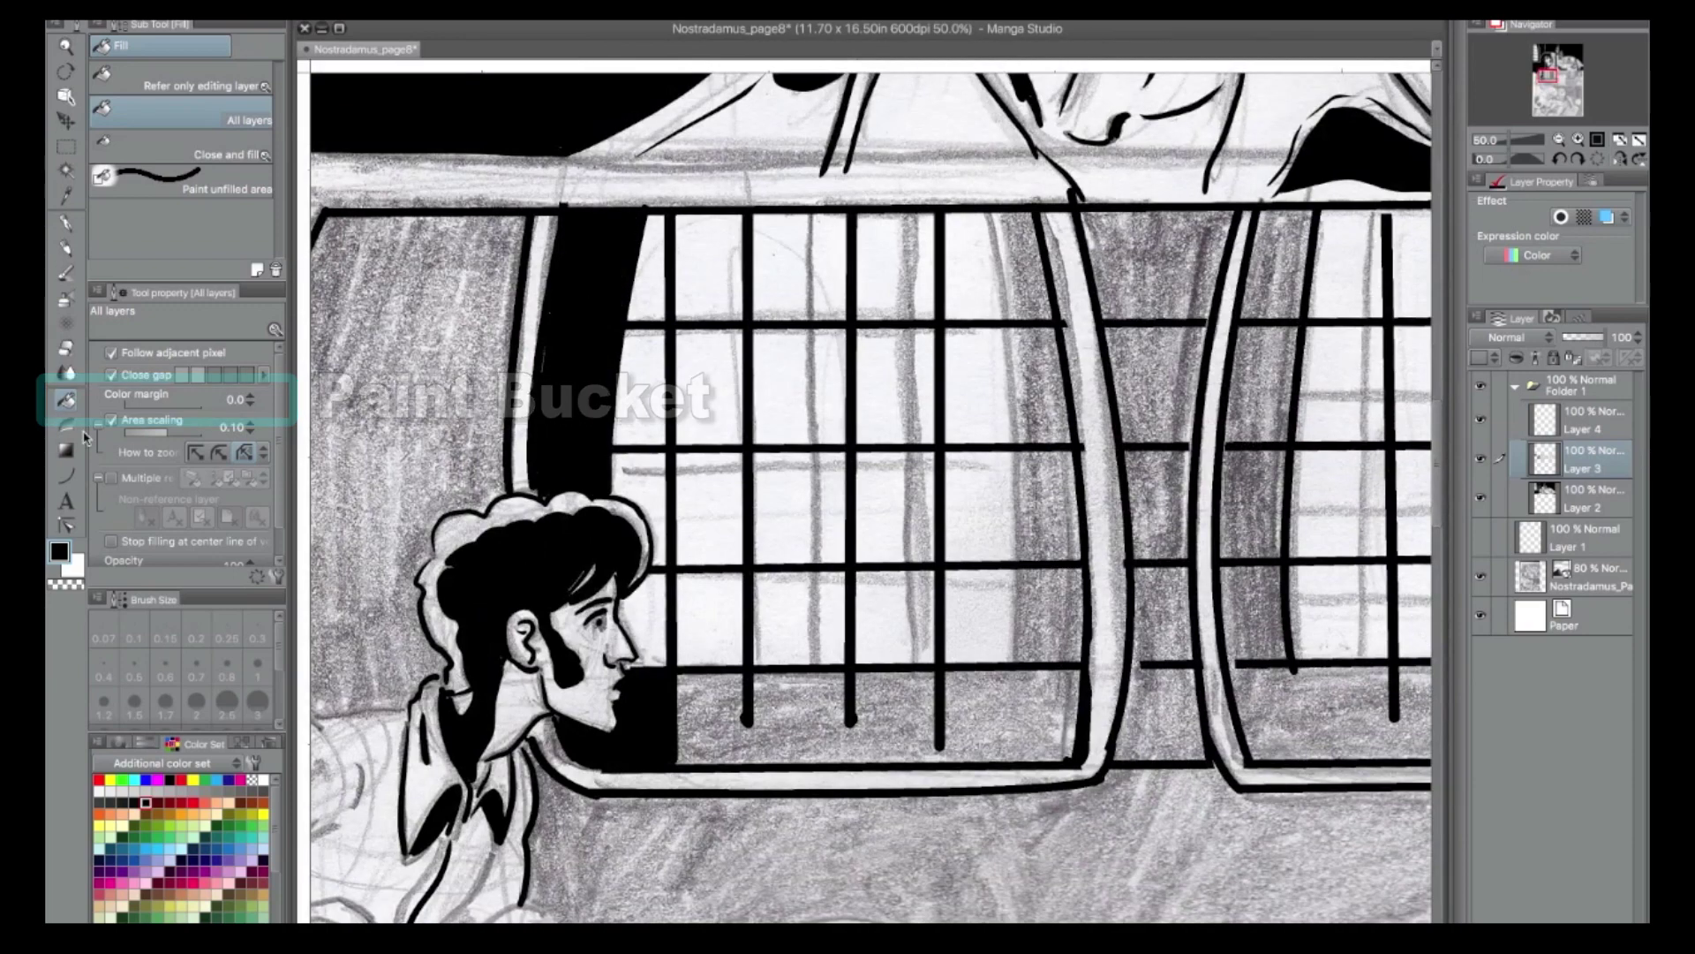
Ink the curved inner edge at the right side of the left window with the Curve tool.
click(68, 475)
drag(980, 210, 1003, 681)
click(1032, 484)
Show Layer 1 and switch to the Mapping pen.
click(1559, 139)
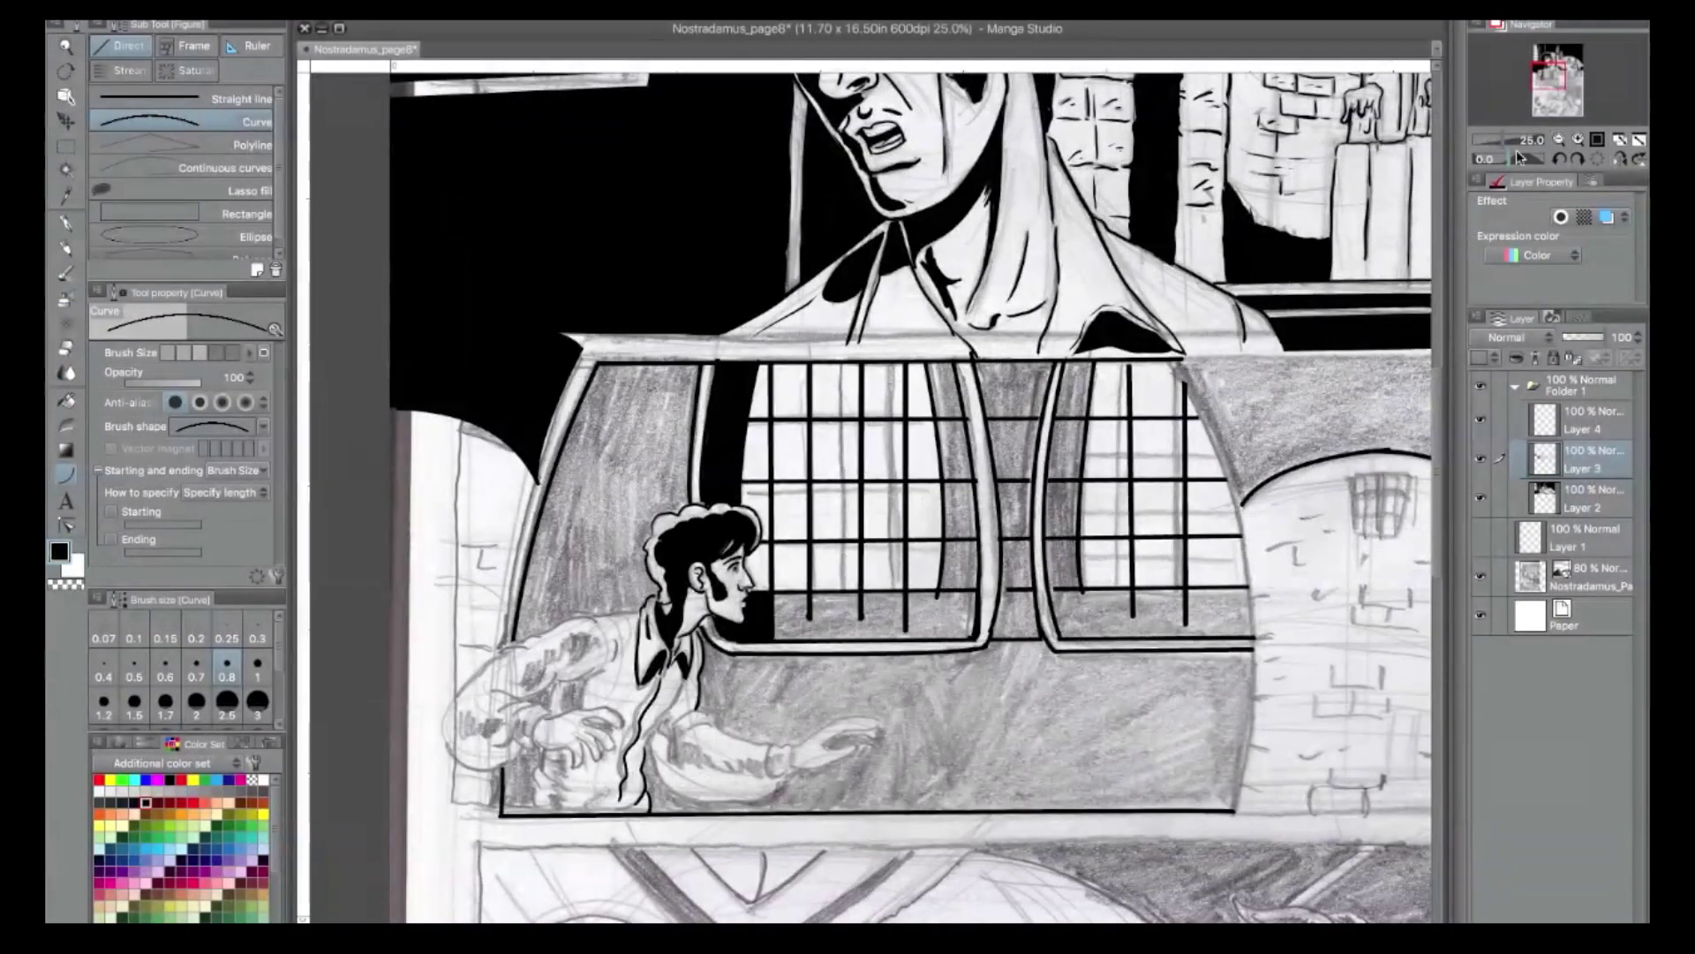
click(1481, 536)
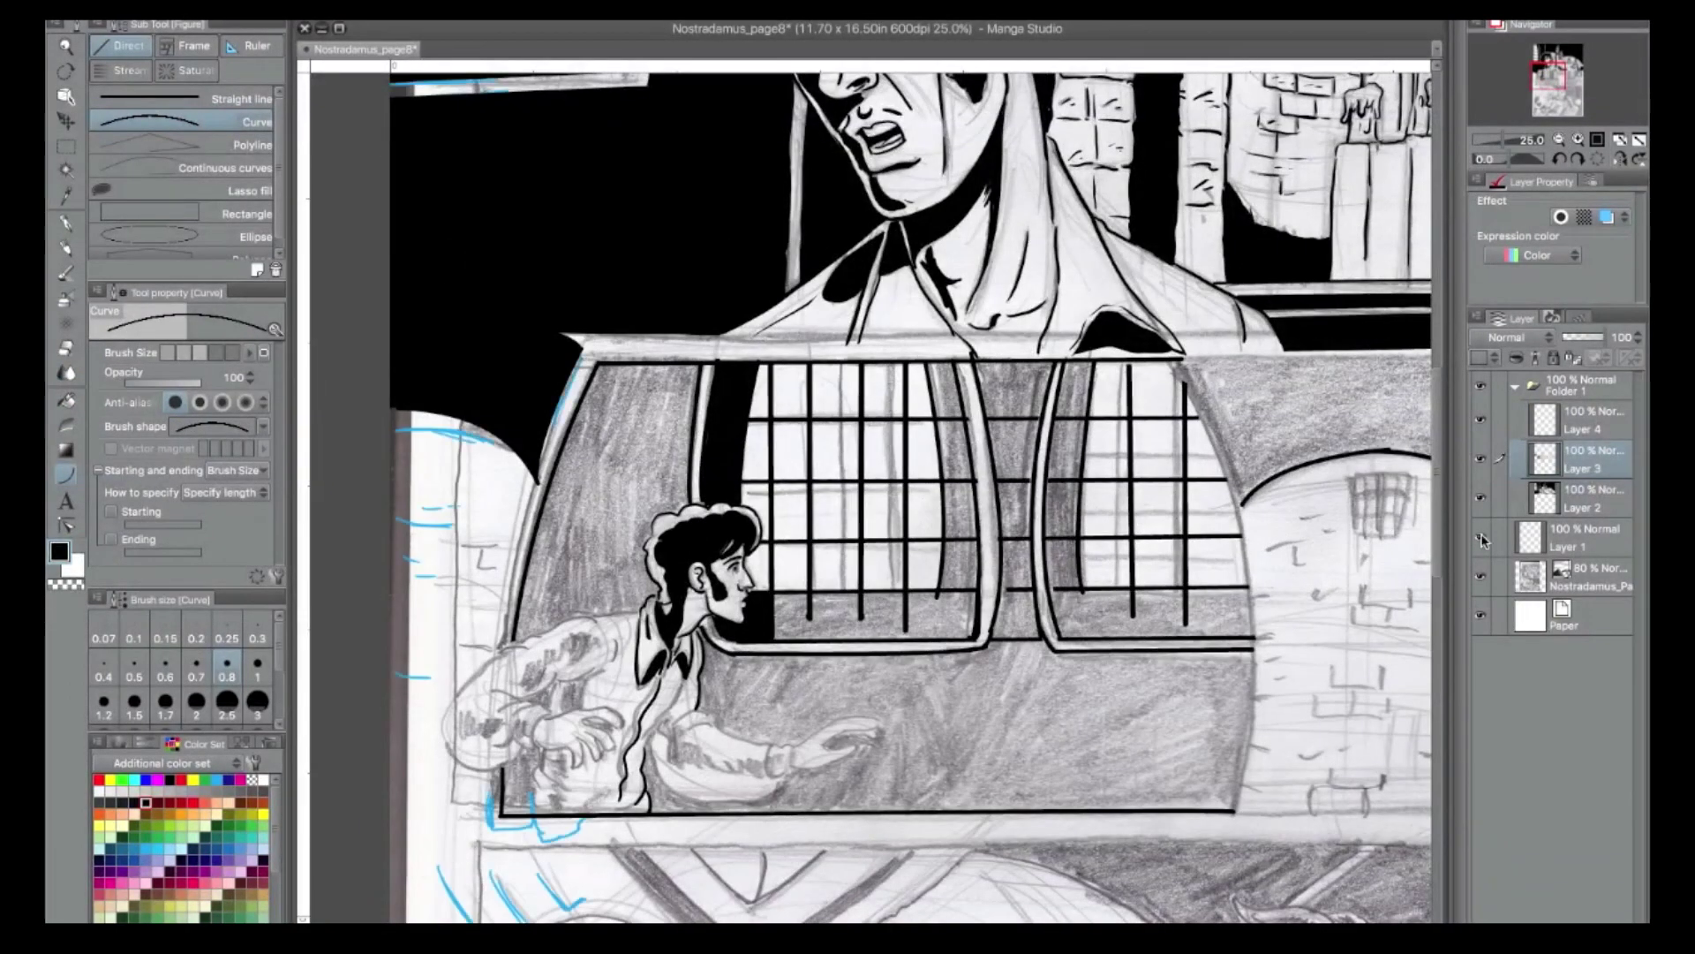
click(67, 222)
drag(429, 559, 407, 561)
drag(448, 572, 413, 575)
mouse_move(463, 546)
mouse_down()
mouse_move(491, 541)
mouse_move(431, 563)
mouse_up()
key(super+z)
key(super+z)
key(super+z)
Ink short brick marks on the wall behind the crouching man.
mouse_move(409, 578)
mouse_down()
mouse_move(452, 576)
mouse_move(467, 547)
mouse_up()
drag(507, 563, 478, 562)
drag(491, 645, 397, 676)
drag(439, 684, 416, 685)
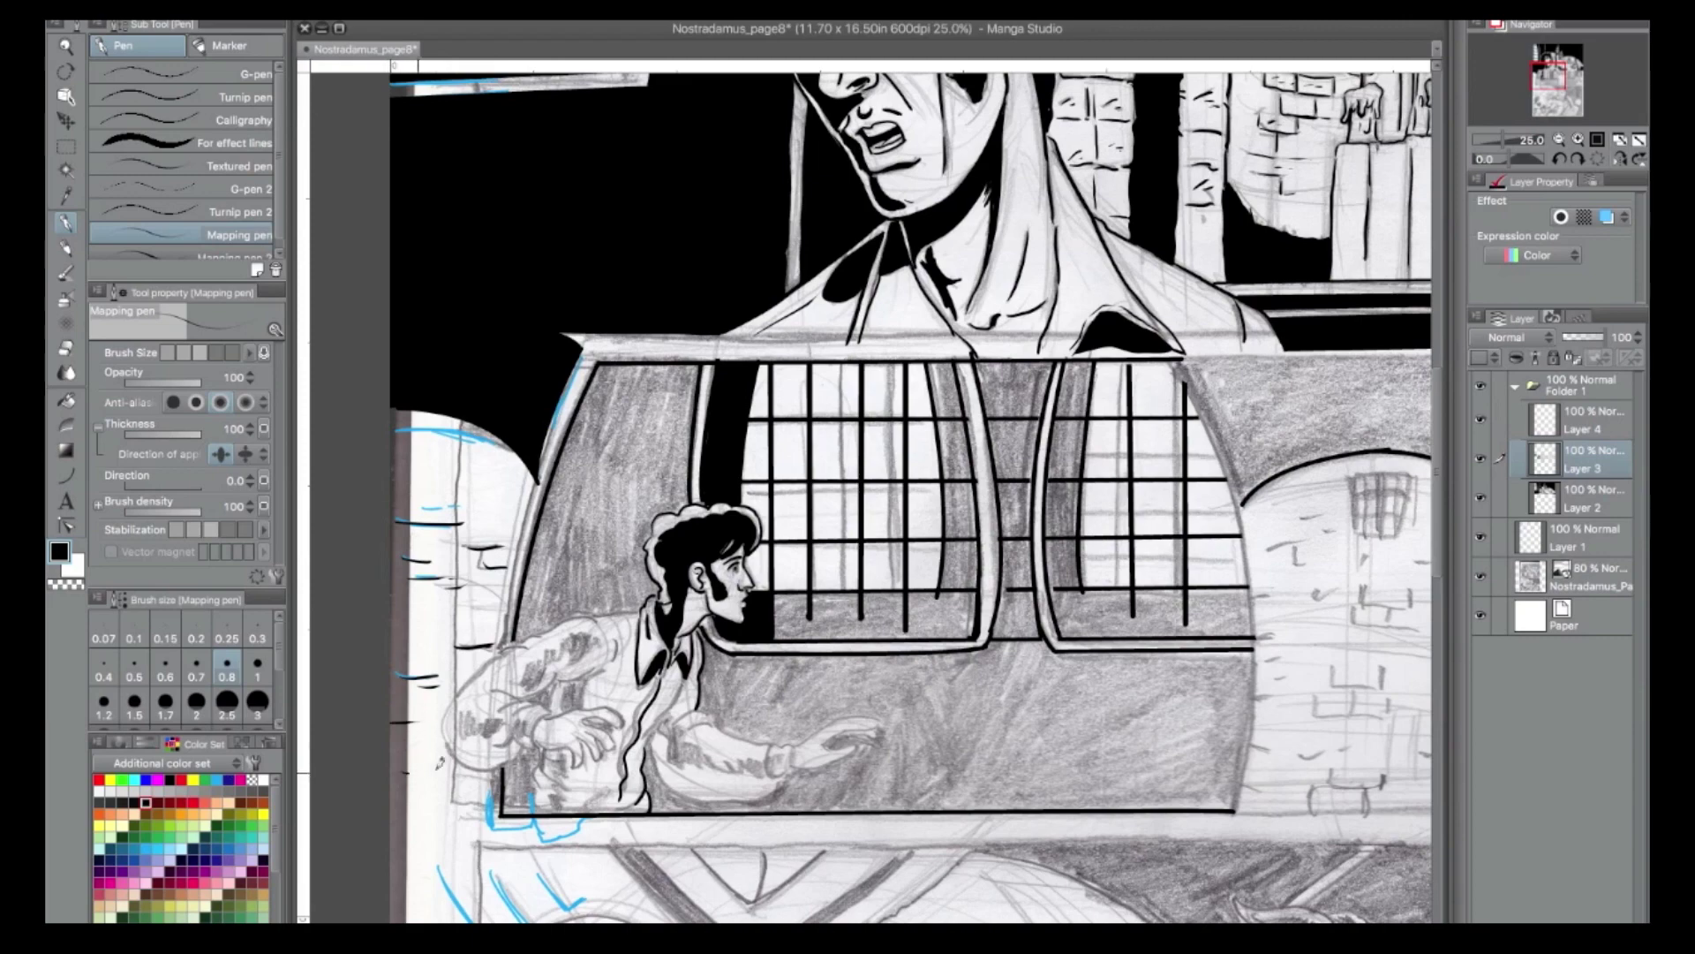
Ink the notched left edge of the central brick column.
drag(1249, 549, 1274, 637)
mouse_move(1253, 641)
mouse_down()
mouse_move(1255, 691)
mouse_move(1280, 698)
mouse_move(1248, 746)
mouse_up()
drag(1250, 748, 1271, 756)
Ink brick marks inside the central column and finish the lower end of its left edge.
mouse_move(1187, 719)
mouse_down()
mouse_move(813, 496)
mouse_move(787, 505)
mouse_up()
mouse_move(849, 533)
mouse_down()
mouse_move(848, 545)
mouse_move(870, 581)
mouse_up()
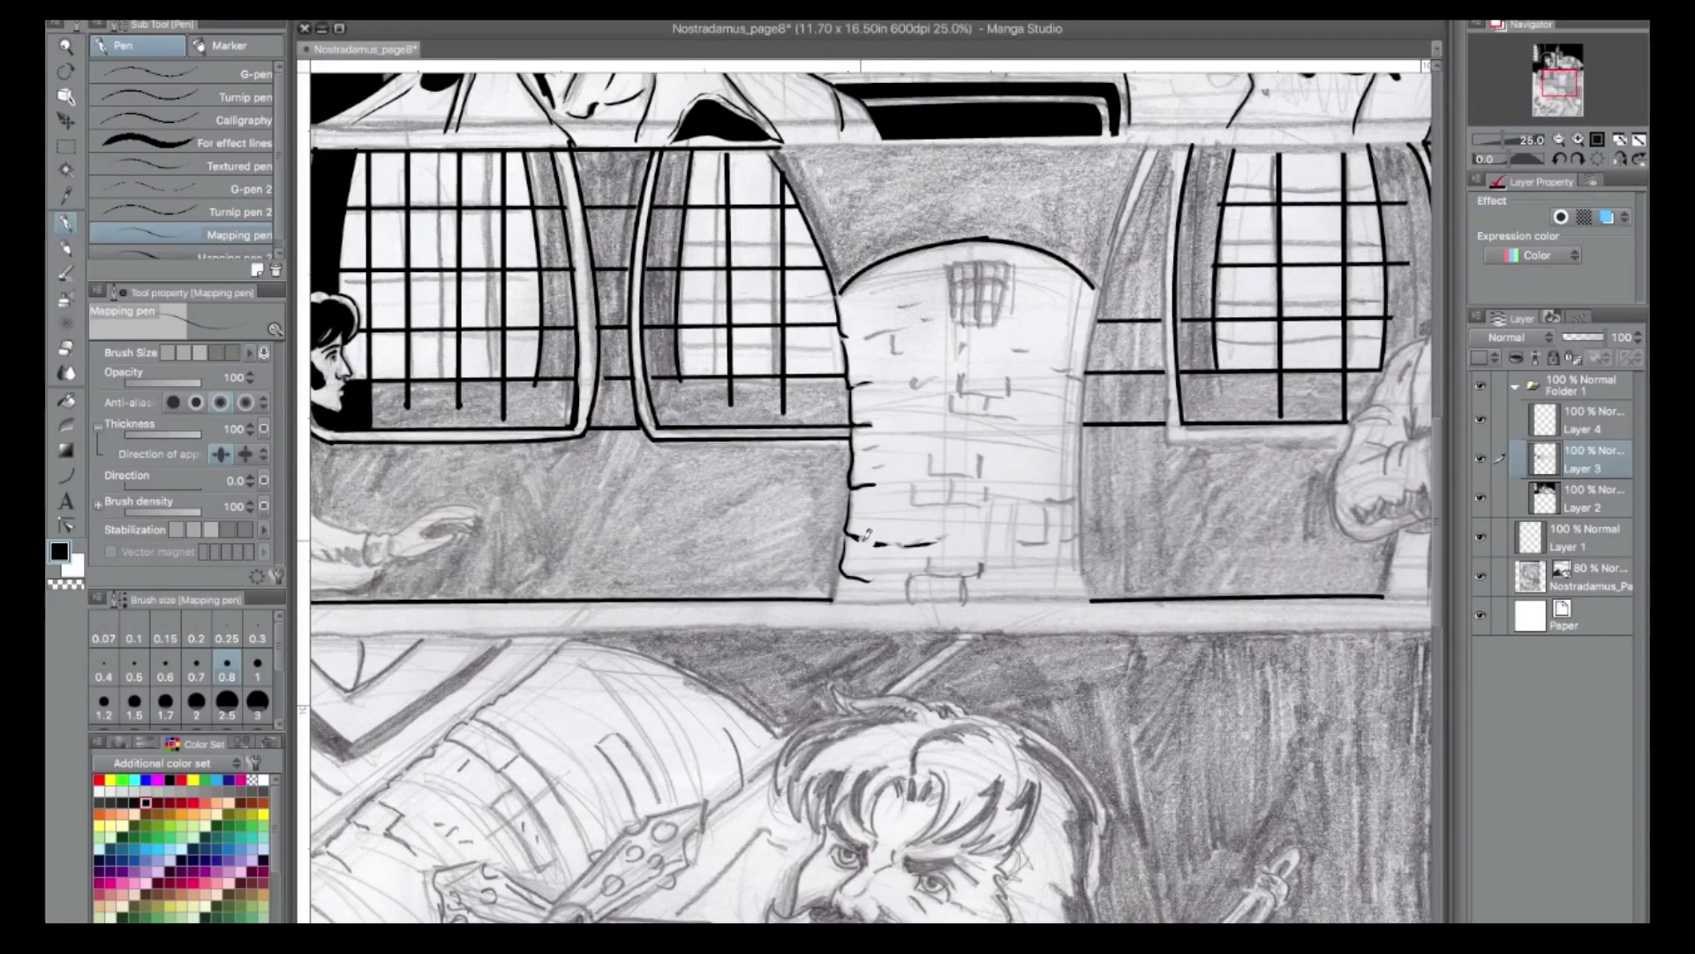
drag(889, 541, 847, 535)
drag(914, 485, 951, 503)
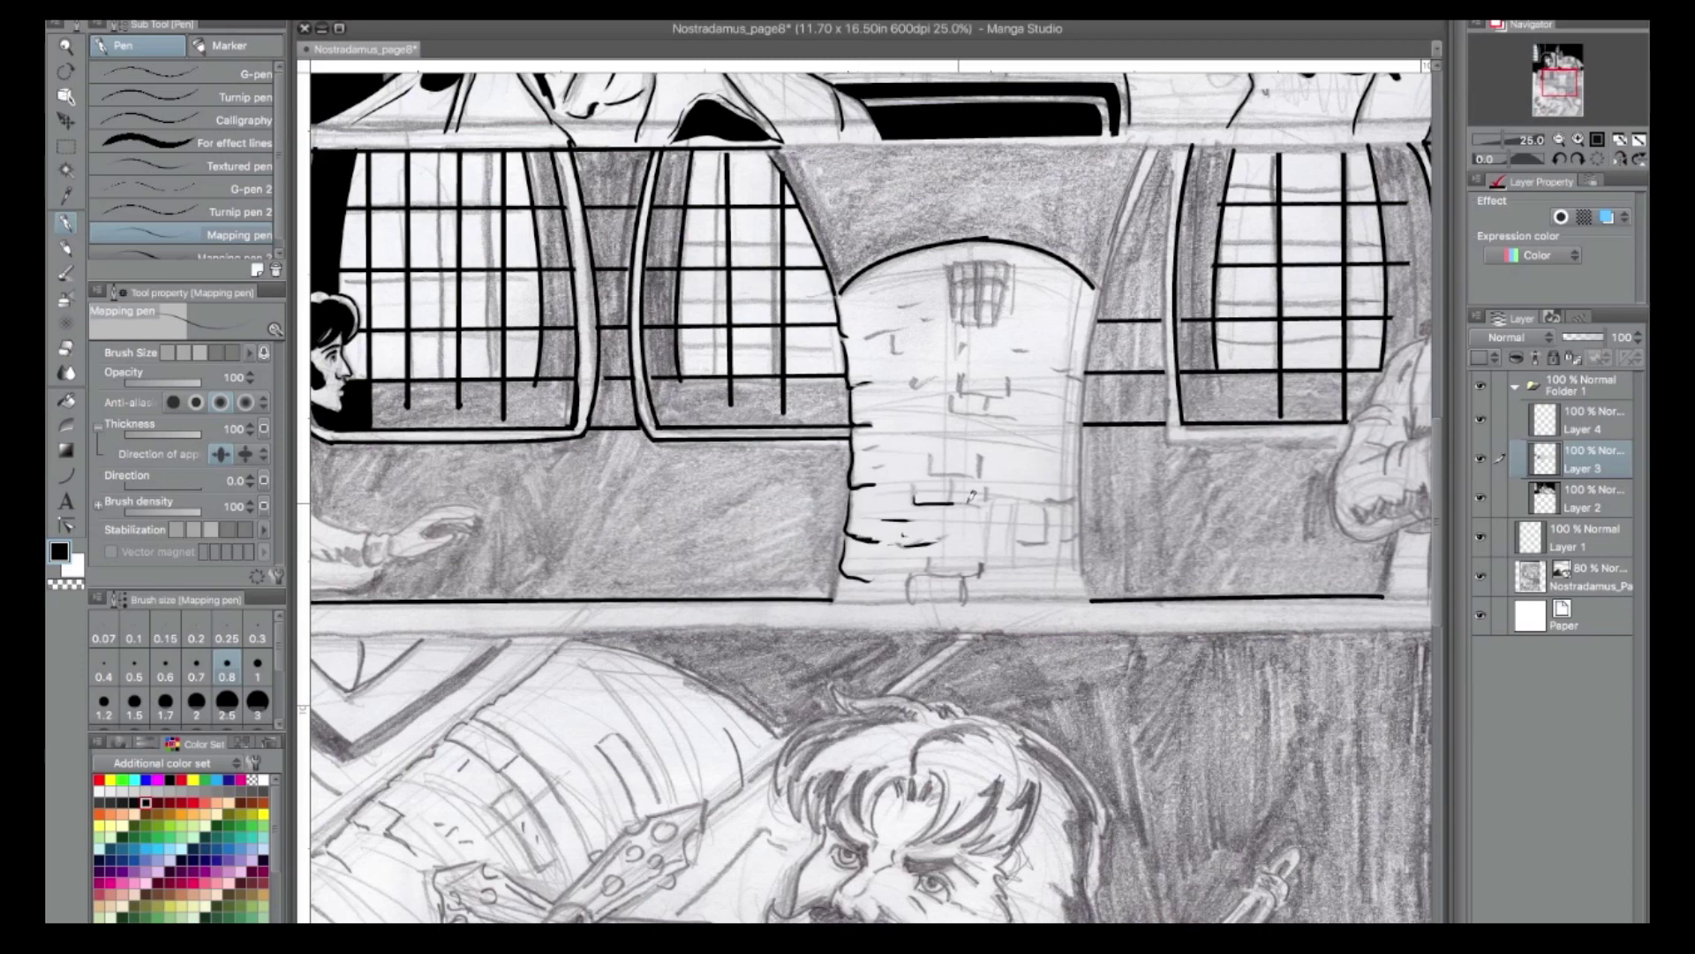
drag(952, 390, 989, 411)
drag(842, 571, 833, 601)
Ink the man's shirt front edge and the outline of his outstretched sleeve and cuff.
click(1578, 141)
drag(1559, 83, 1545, 84)
click(1578, 140)
drag(693, 362, 618, 462)
drag(632, 454, 611, 501)
mouse_move(654, 435)
mouse_down()
mouse_move(665, 460)
mouse_move(737, 428)
mouse_move(818, 485)
mouse_move(913, 491)
mouse_move(883, 552)
mouse_move(904, 533)
mouse_up()
drag(871, 514, 885, 533)
mouse_move(892, 510)
mouse_down()
mouse_move(897, 529)
mouse_move(811, 611)
mouse_up()
mouse_move(620, 488)
mouse_down()
mouse_move(688, 591)
mouse_move(794, 609)
mouse_up()
Ink the jagged outline of the fold shadow inside the outstretched sleeve.
mouse_move(632, 439)
mouse_down()
mouse_move(698, 530)
mouse_move(749, 549)
mouse_up()
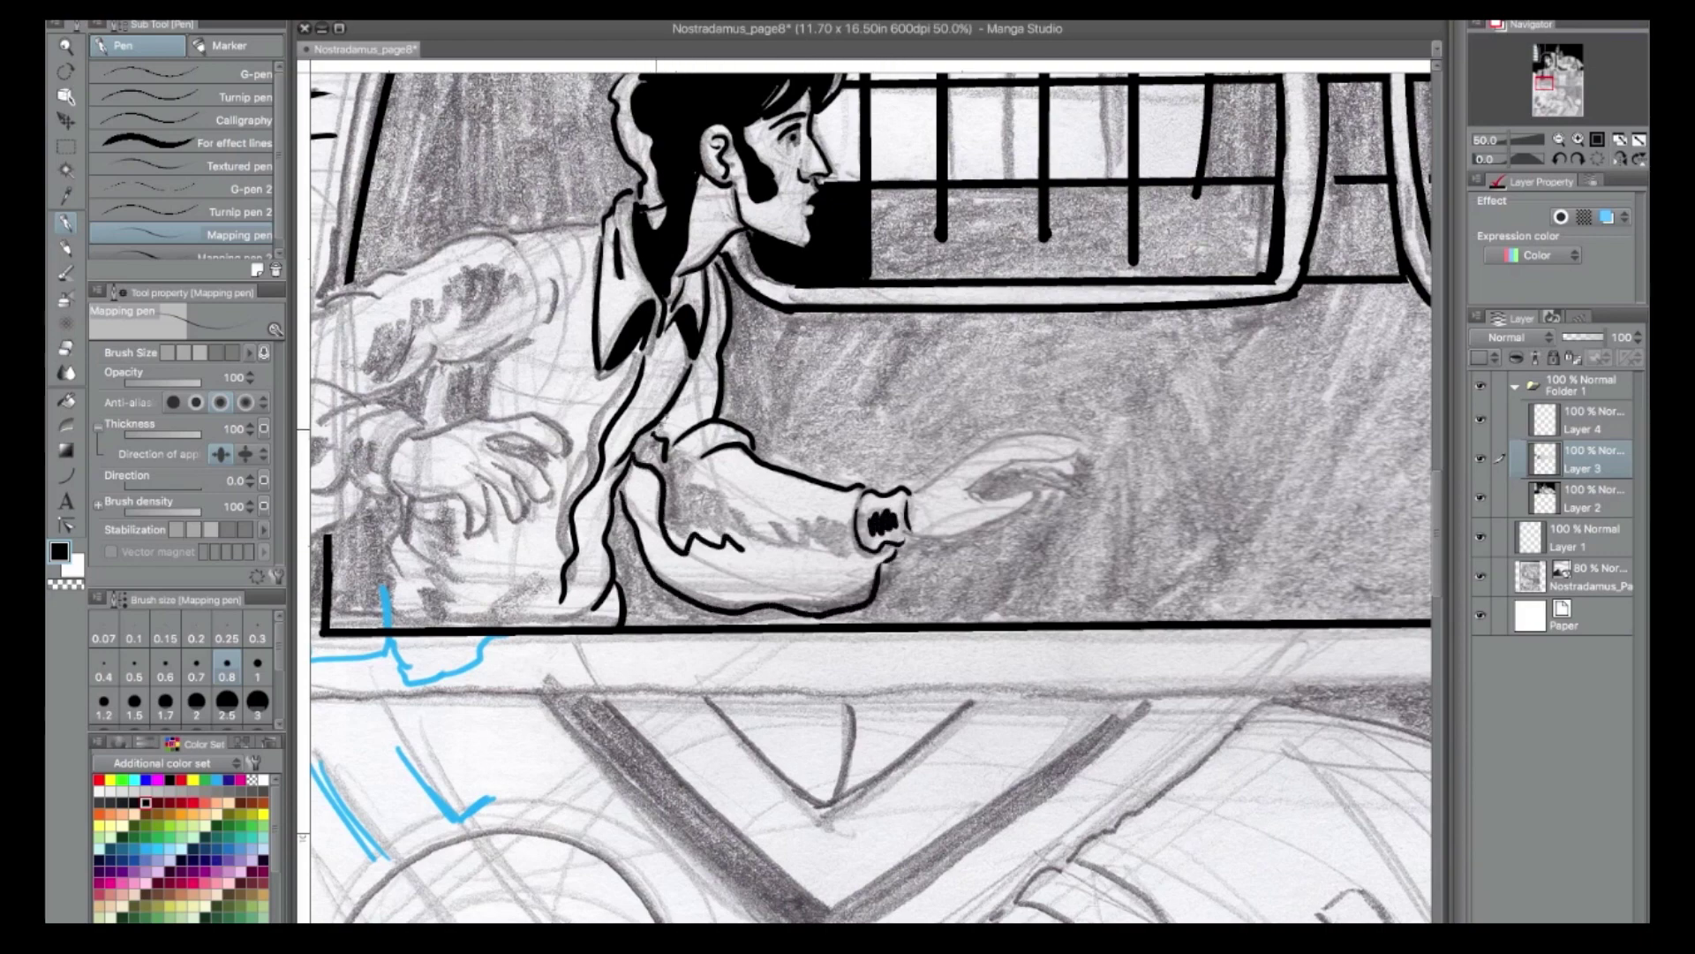
mouse_move(671, 446)
mouse_down()
mouse_move(750, 521)
mouse_move(855, 528)
mouse_up()
mouse_move(741, 552)
mouse_down()
mouse_move(782, 578)
mouse_move(881, 552)
mouse_up()
Ink the back, fingers and underside of the man's outstretched hand.
drag(913, 496, 963, 464)
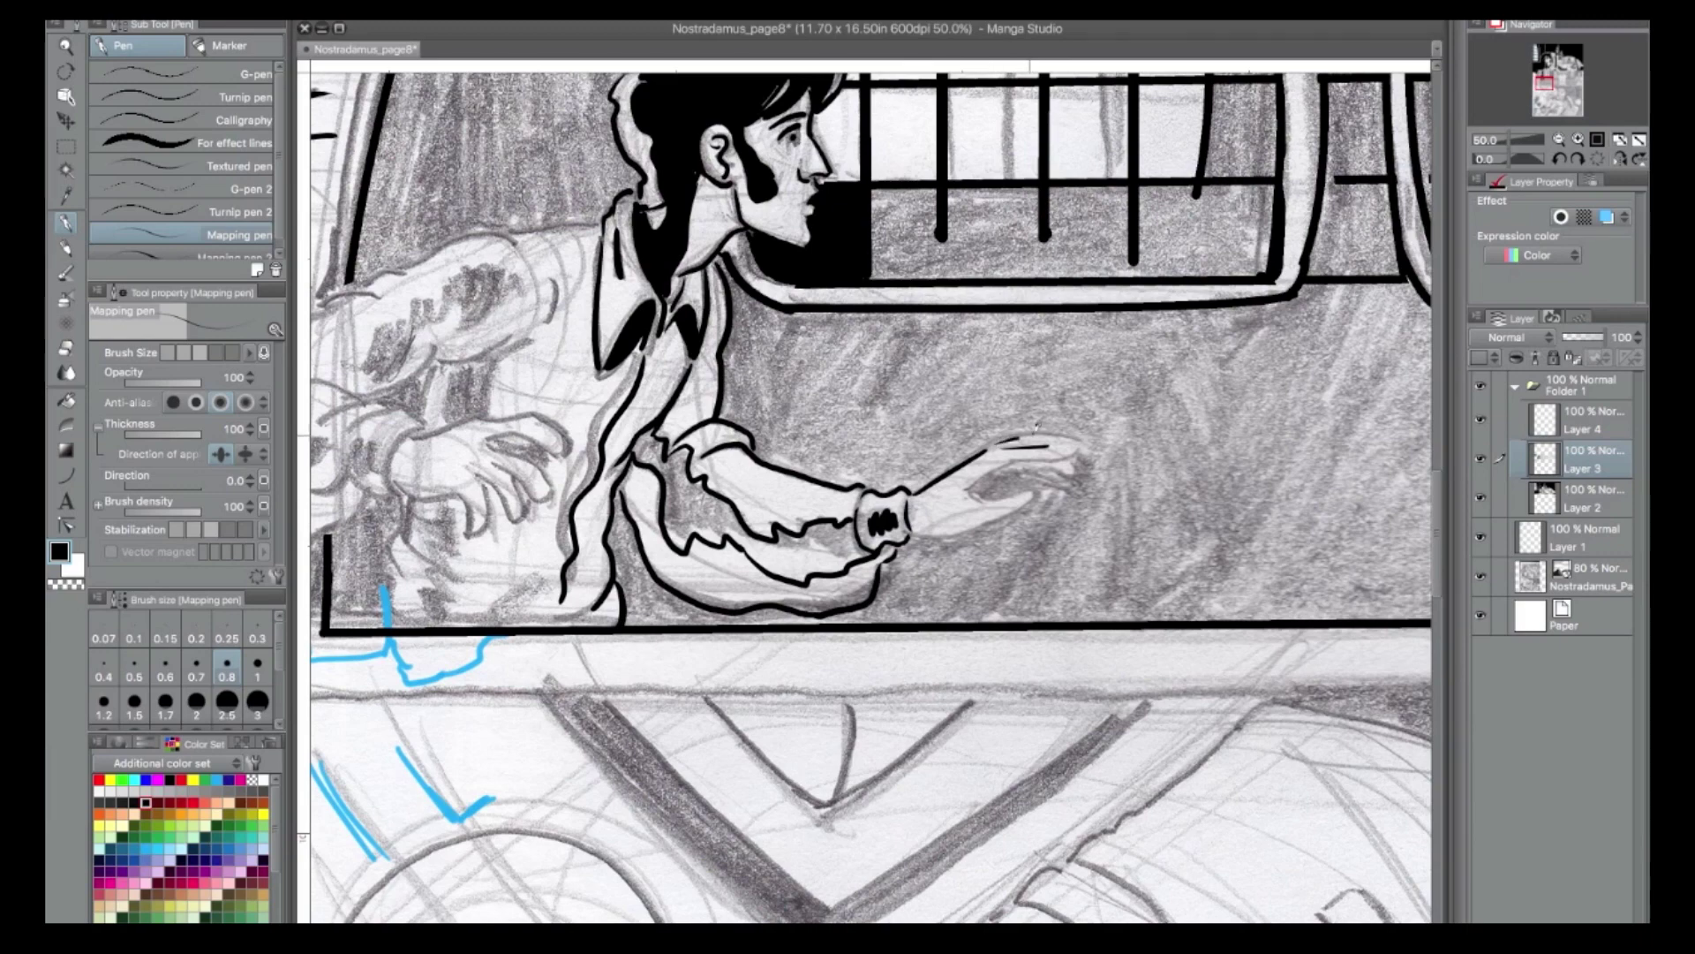
mouse_move(1049, 445)
mouse_down()
mouse_move(1075, 434)
mouse_move(1068, 458)
mouse_move(973, 495)
mouse_move(1049, 489)
mouse_up()
mouse_move(914, 532)
mouse_down()
mouse_move(954, 535)
mouse_move(1046, 486)
mouse_move(1004, 484)
mouse_up()
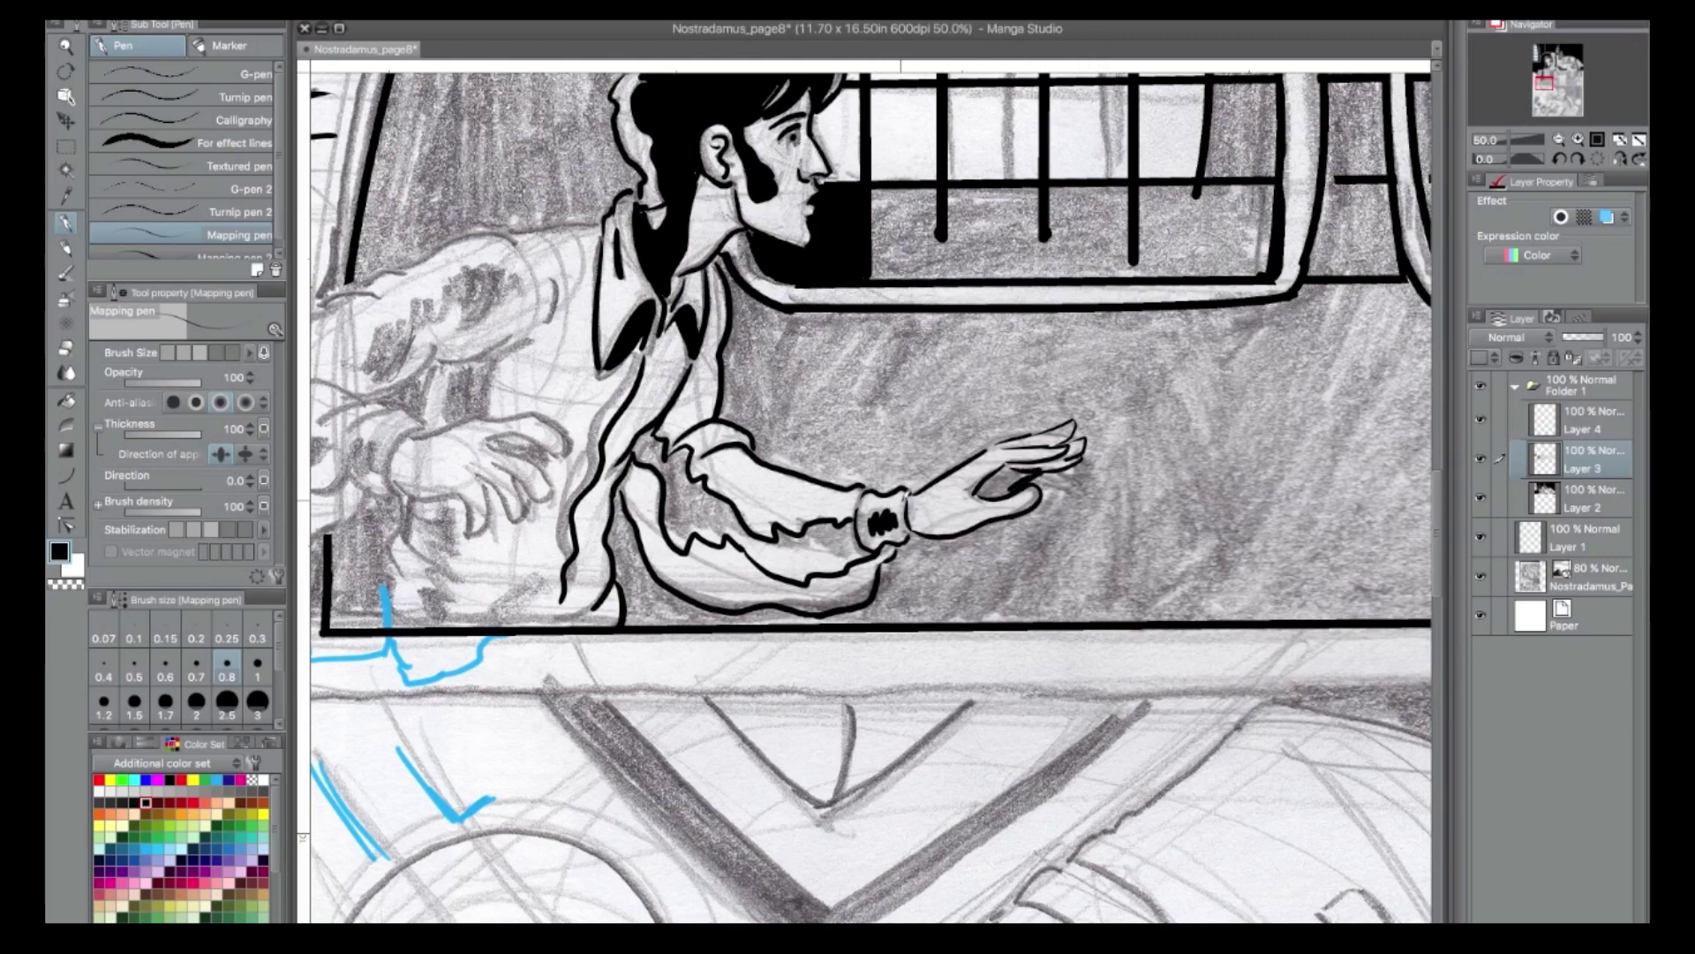
Ink the man's shoulder line from the wall edge to his collar, undoing unwanted strokes.
mouse_move(705, 323)
mouse_down()
mouse_move(717, 468)
mouse_move(847, 646)
mouse_up()
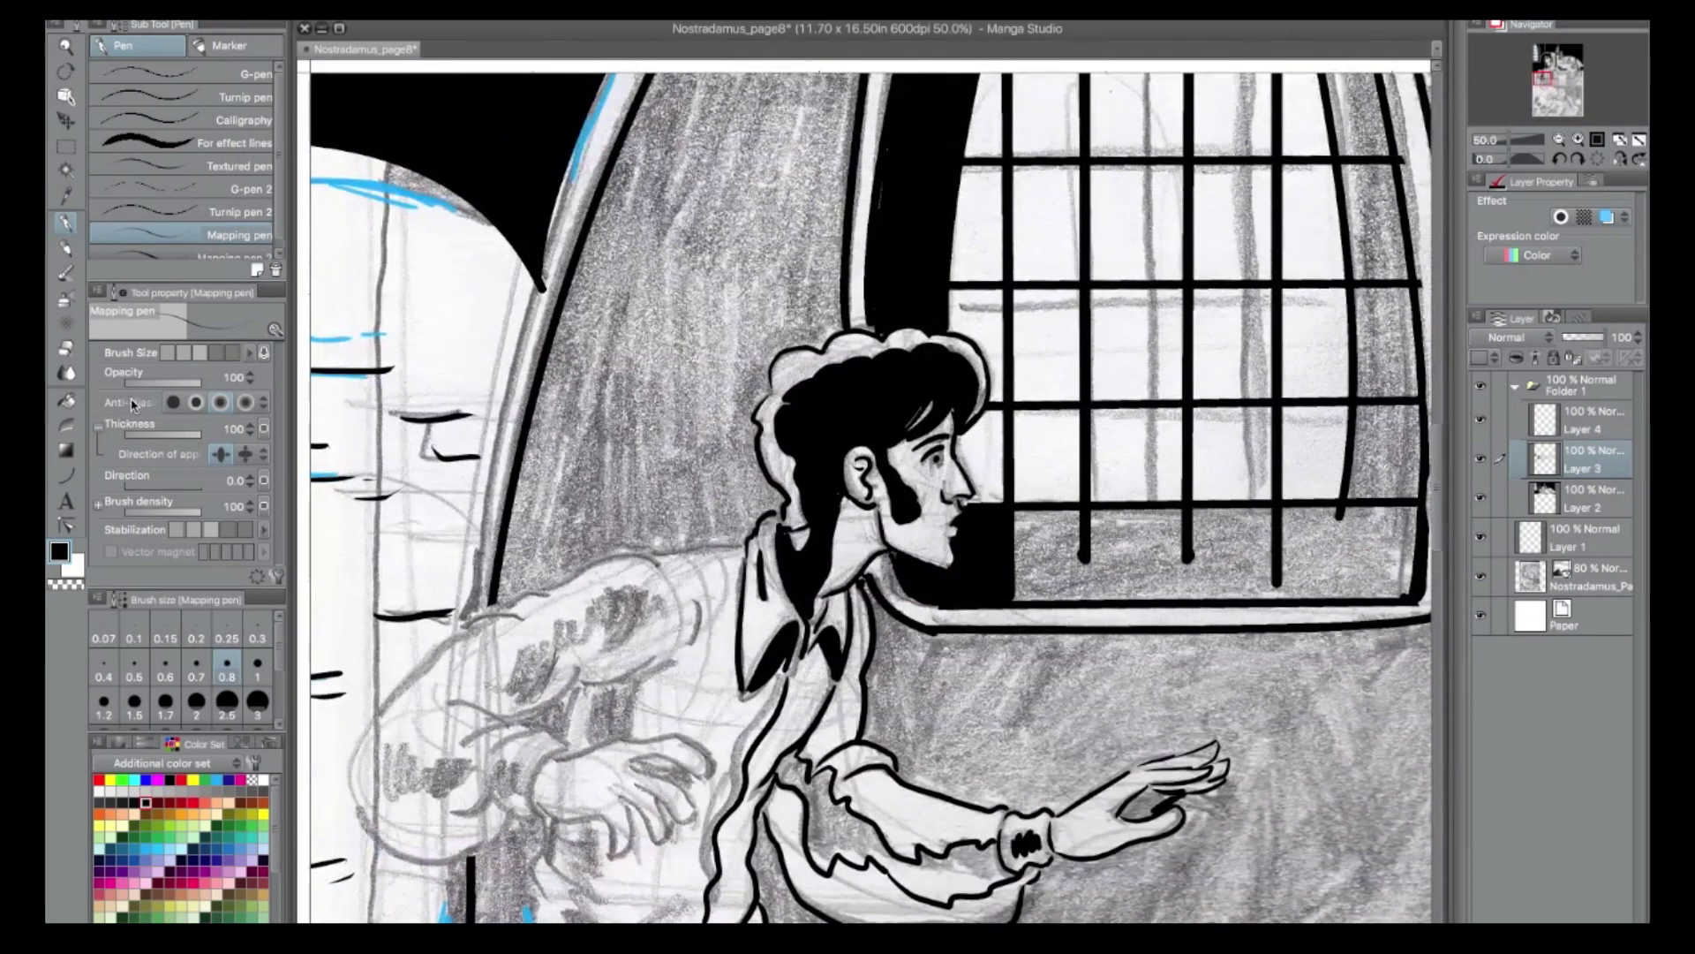
drag(475, 613, 755, 533)
key(ctrl+z)
key(ctrl+z)
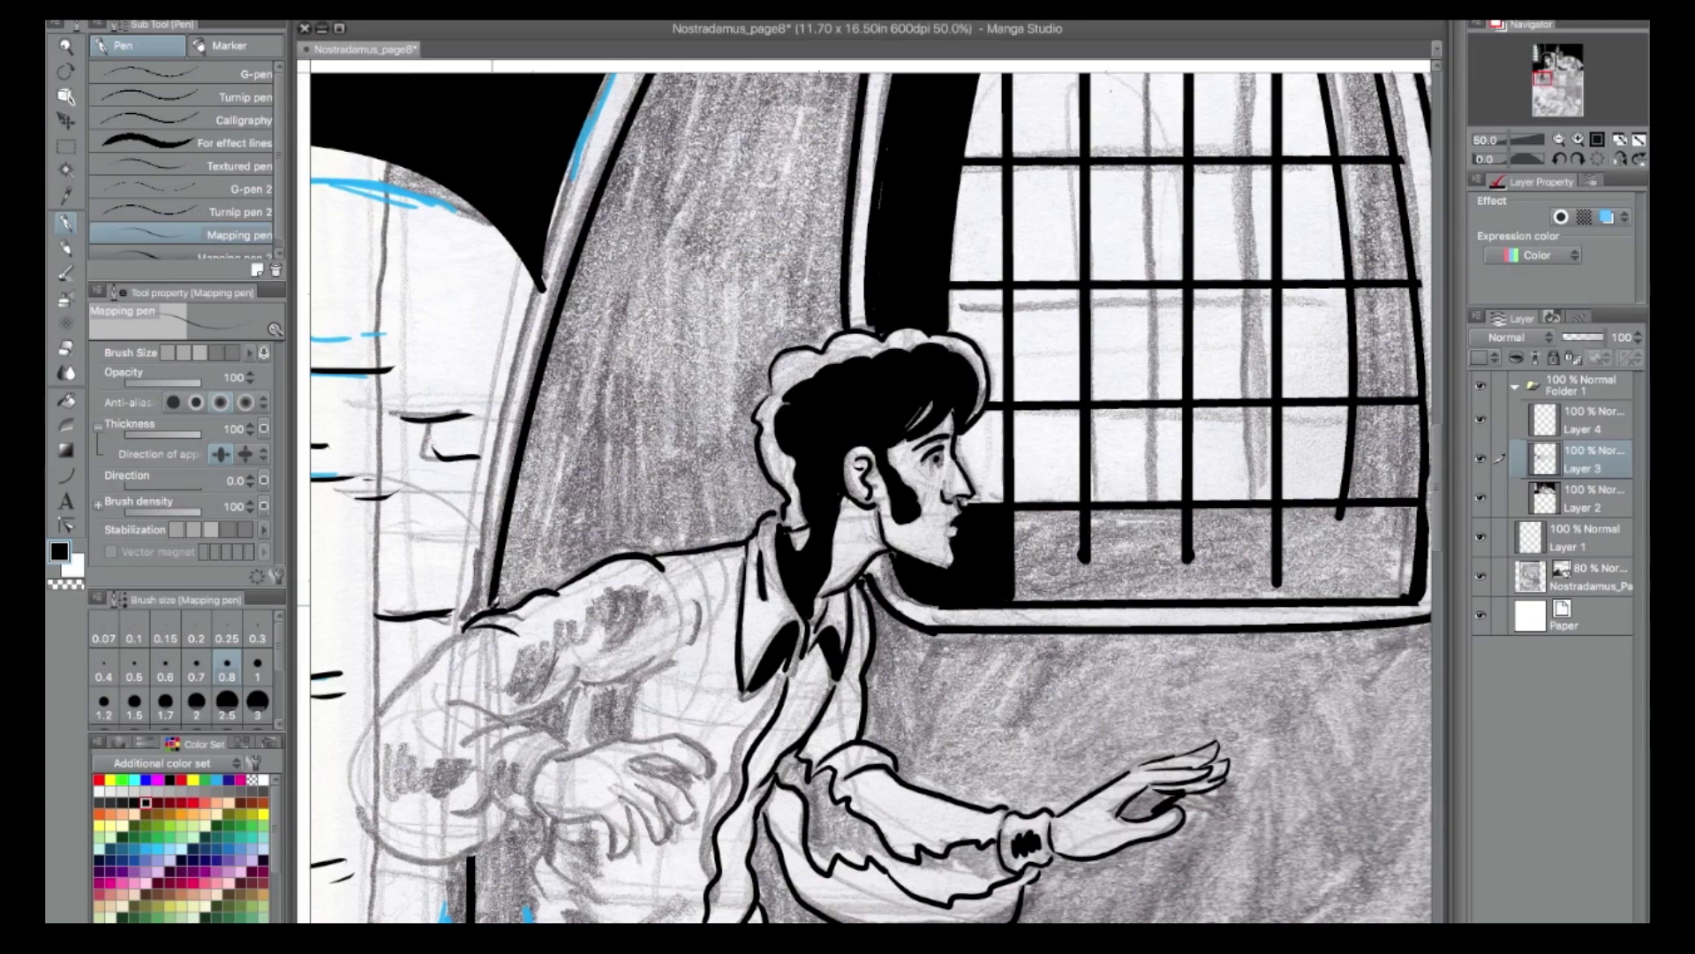
click(66, 402)
click(636, 468)
key(ctrl+z)
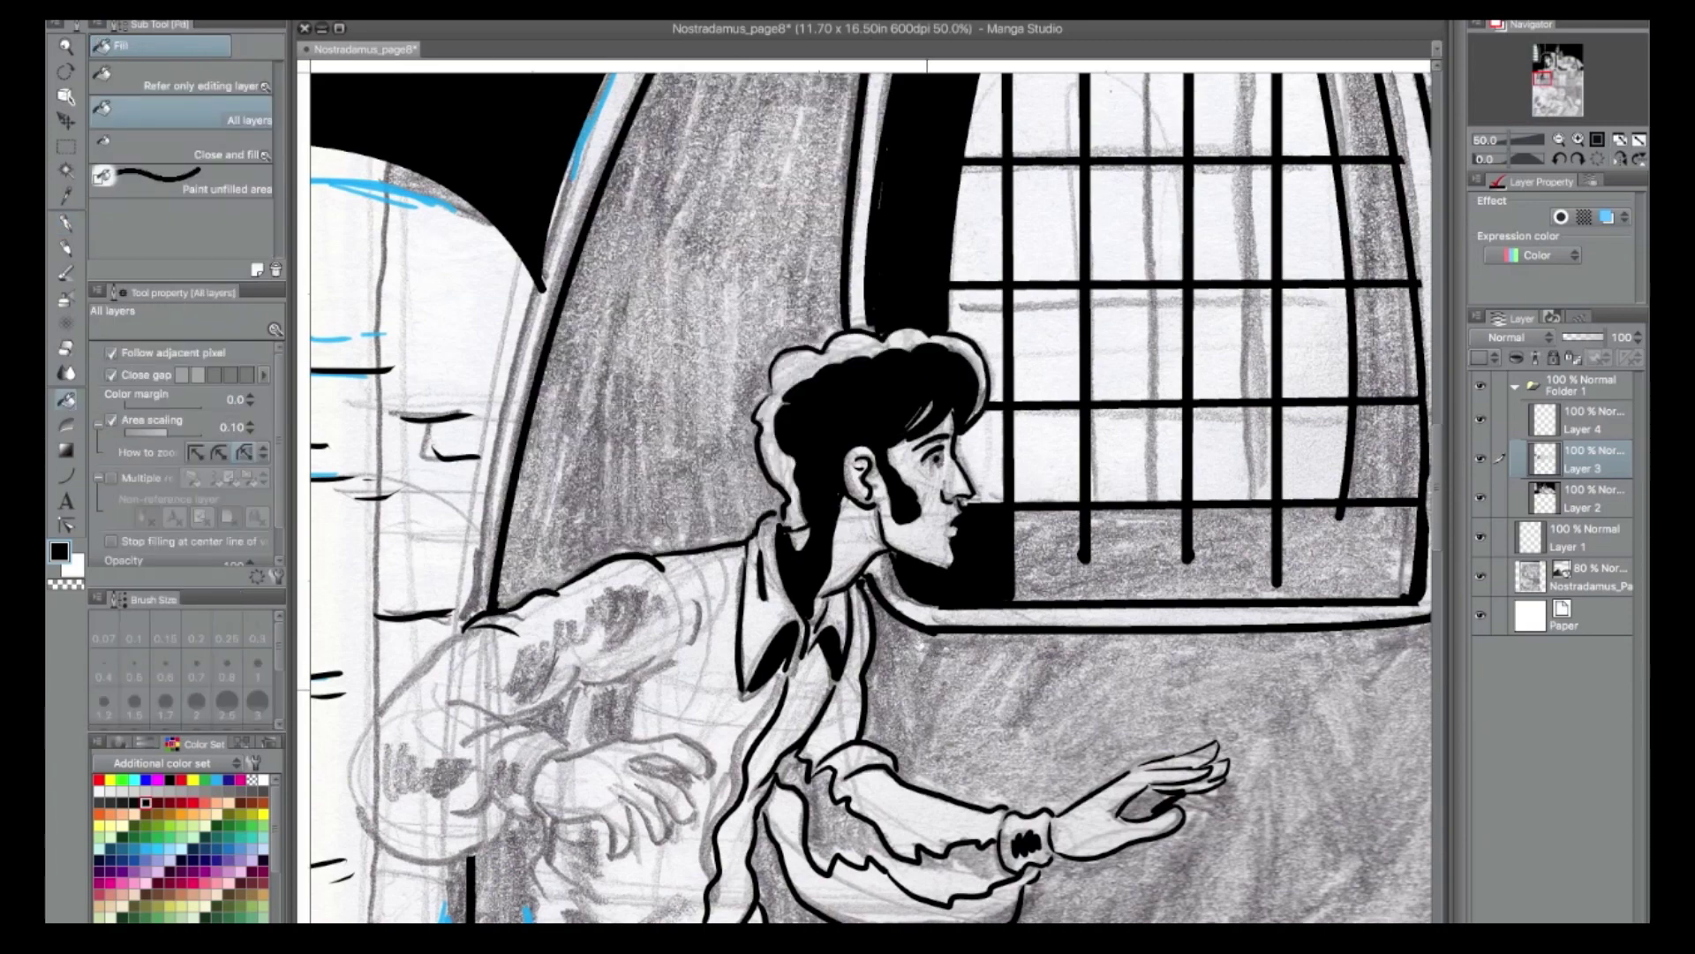
click(927, 690)
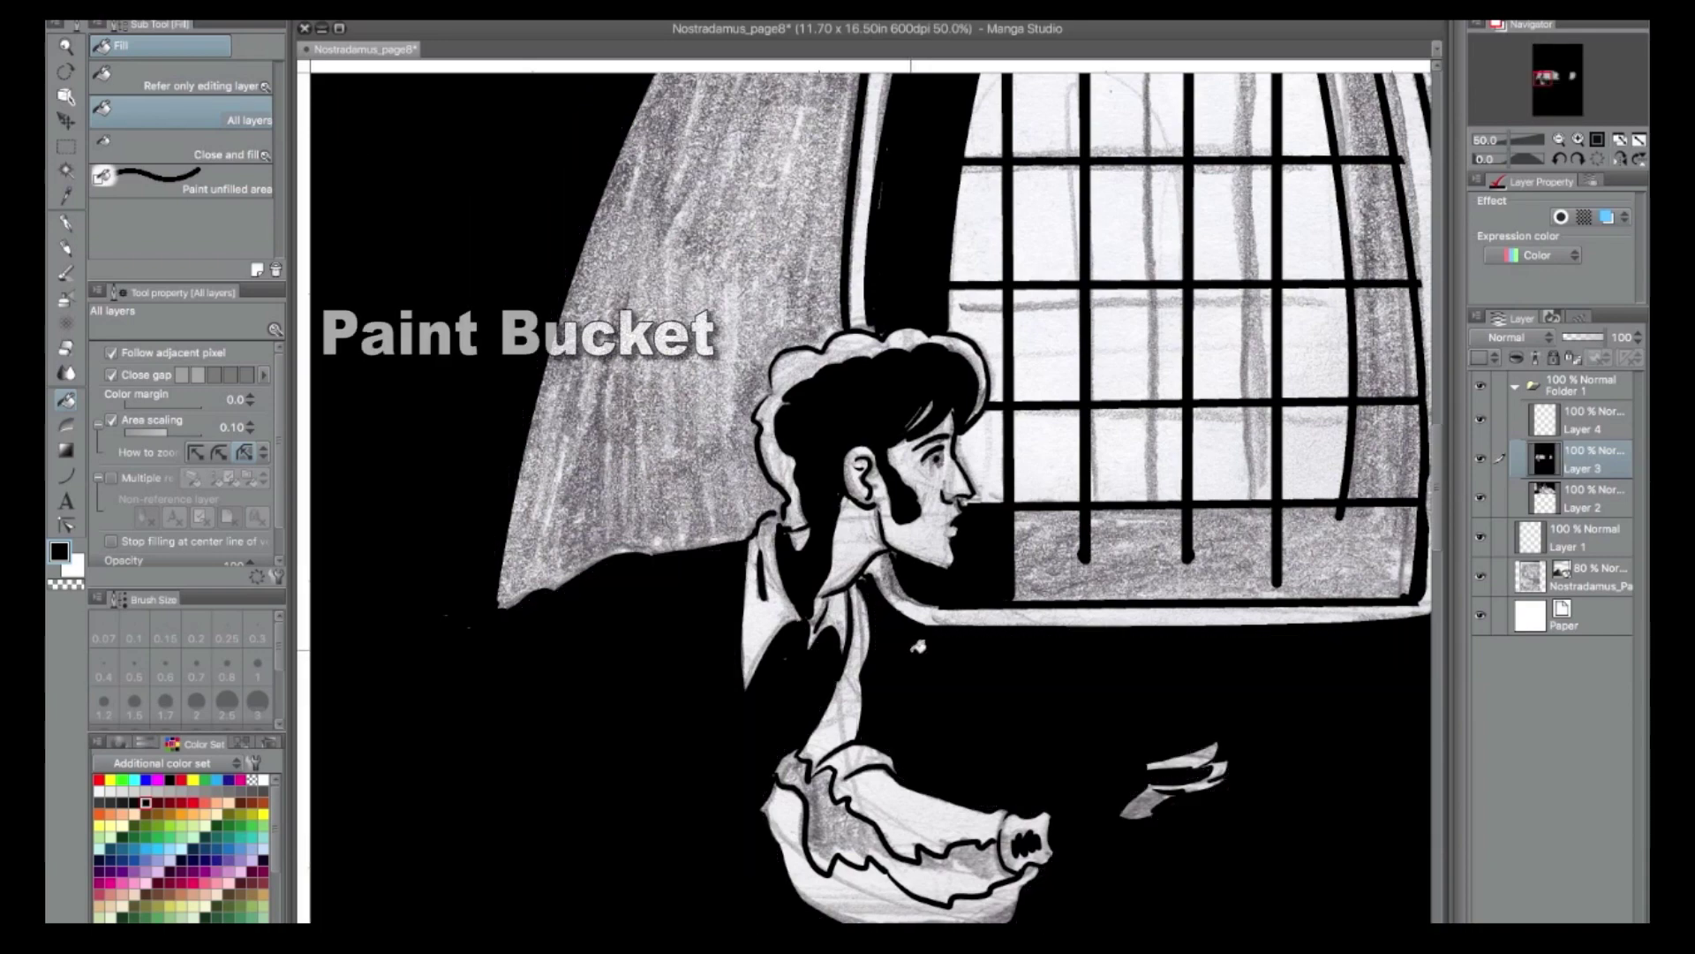
key(ctrl+z)
Fill the sleeve's fold shadow, the left window's dark interior and the wall areas beside that window with black.
click(834, 830)
key(p)
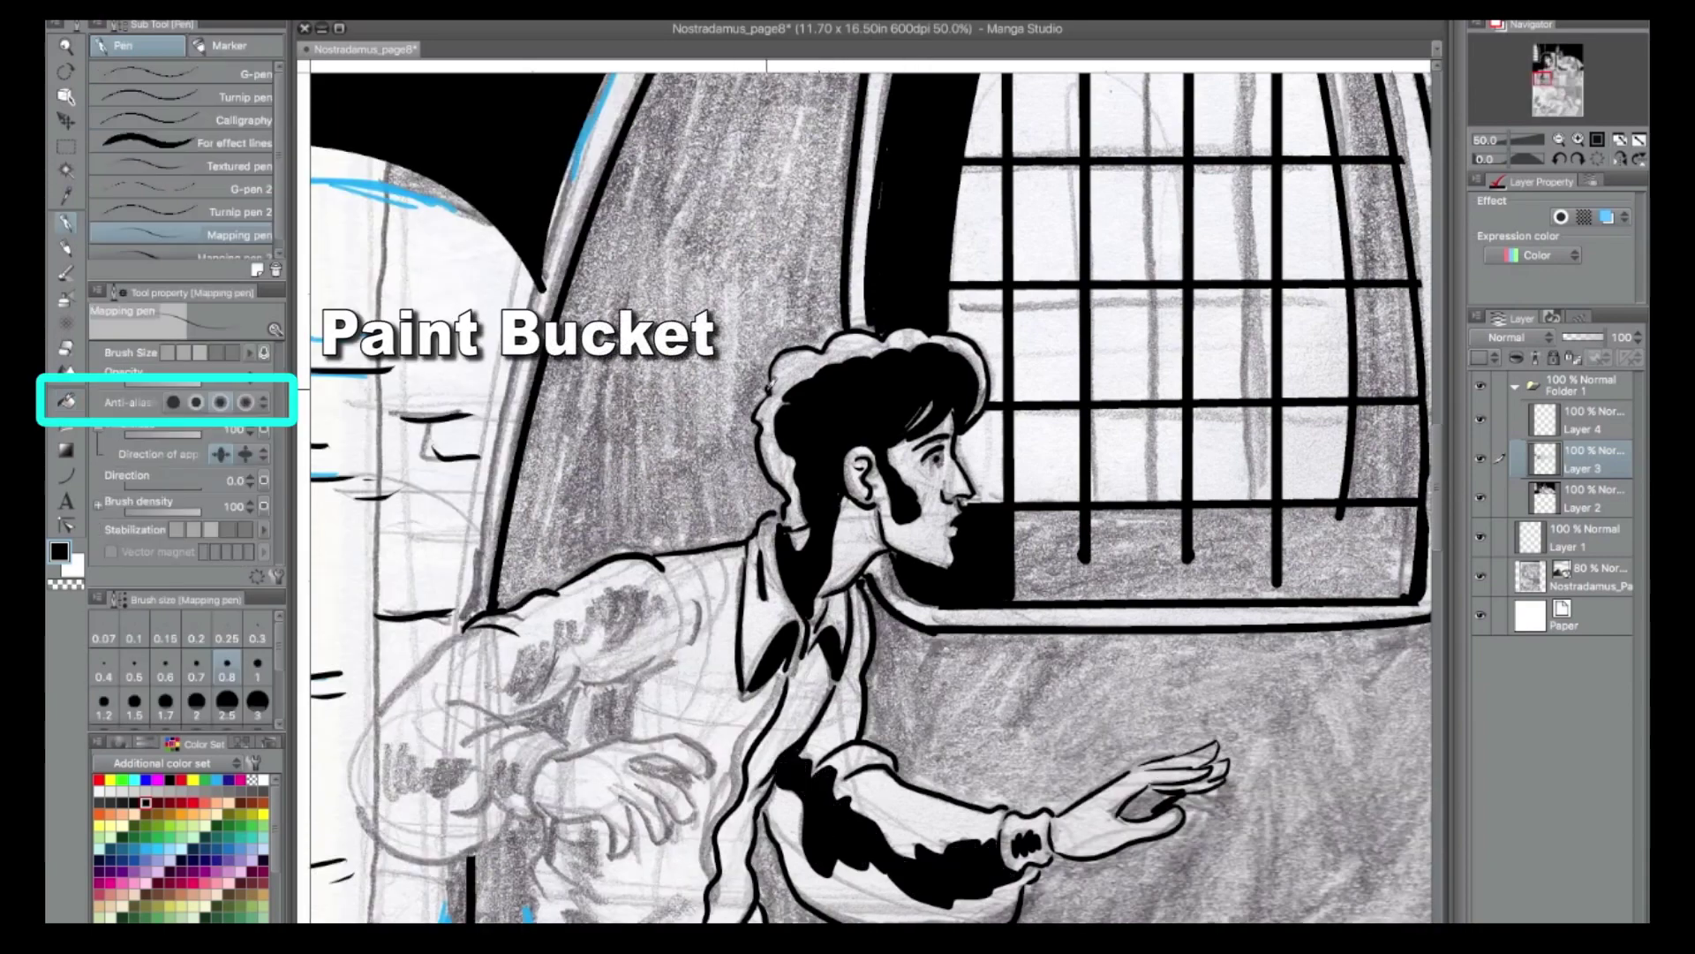
key(g)
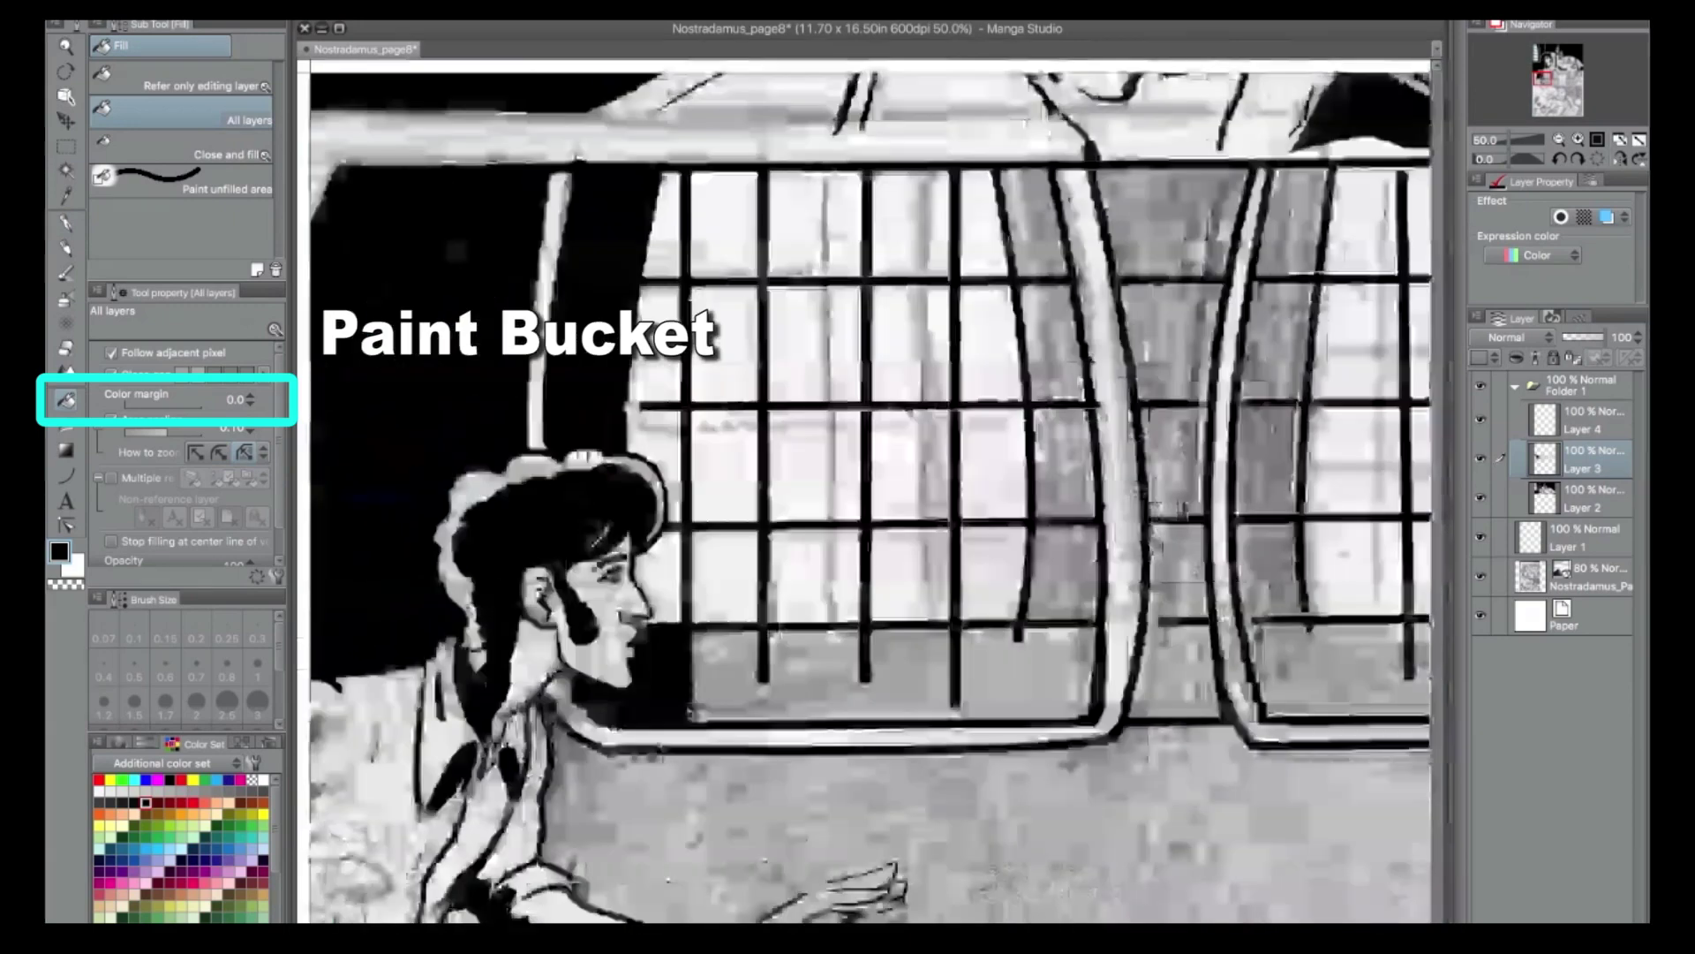
click(874, 618)
mouse_move(1050, 530)
mouse_down()
mouse_move(1029, 221)
mouse_move(1157, 221)
mouse_move(1157, 574)
mouse_up()
key(p)
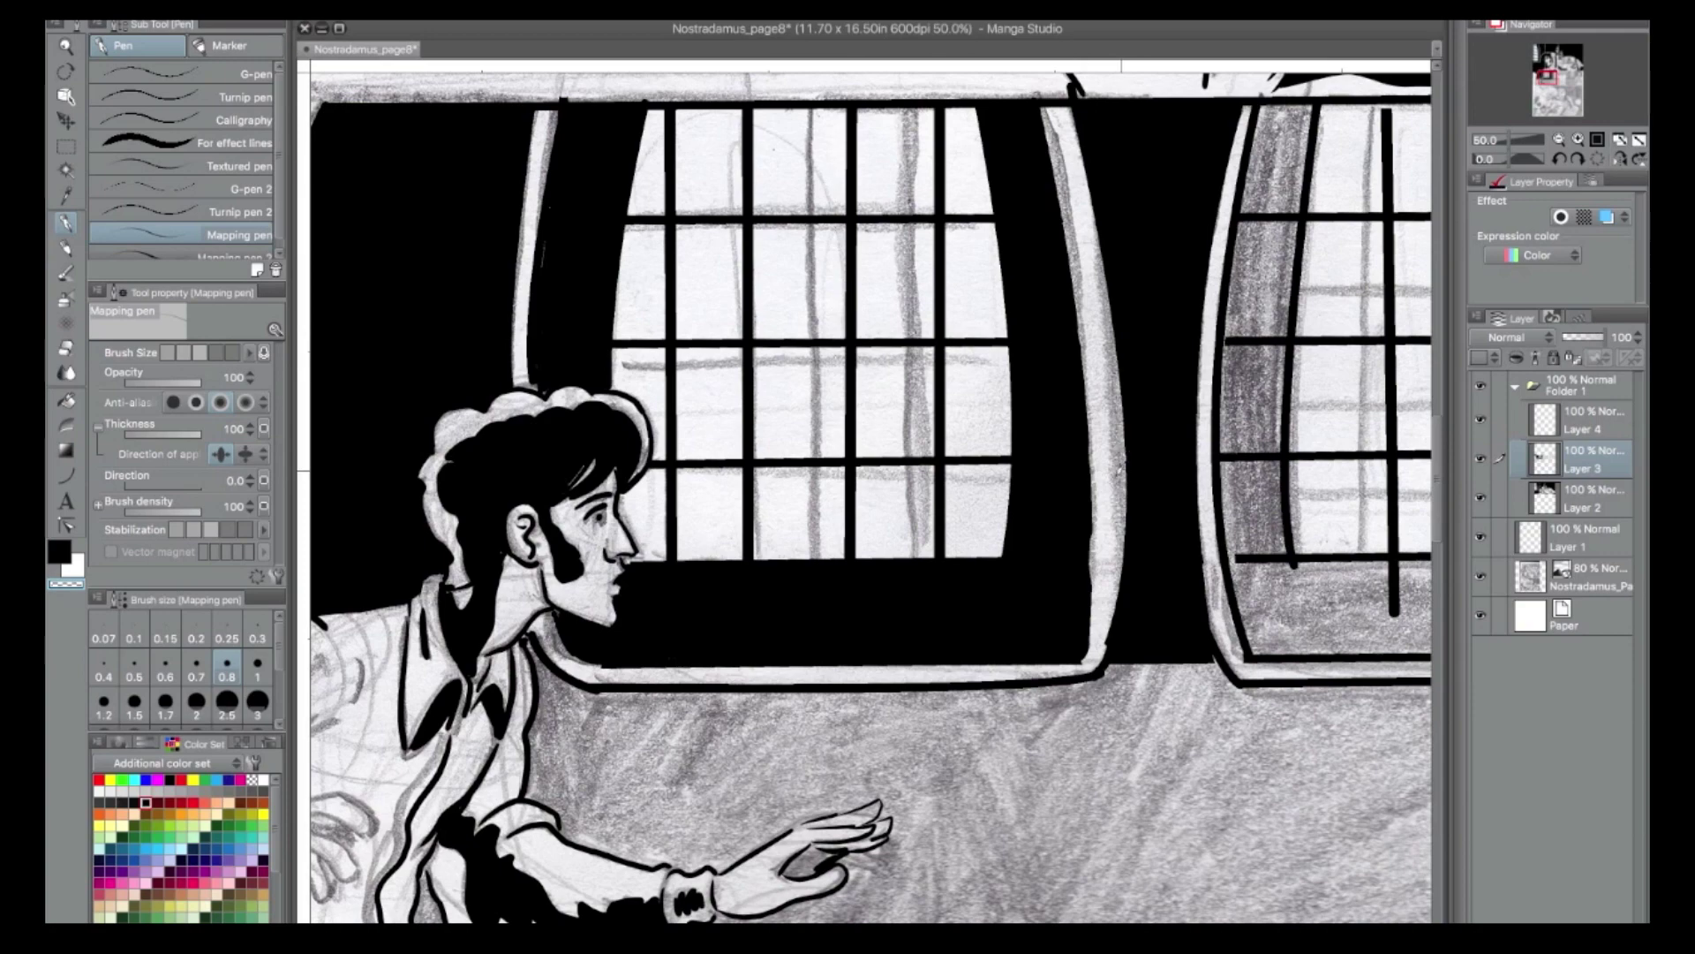
Fill the wall below the two left windows with black, around the man's outstretched arm.
click(68, 547)
drag(869, 660, 765, 321)
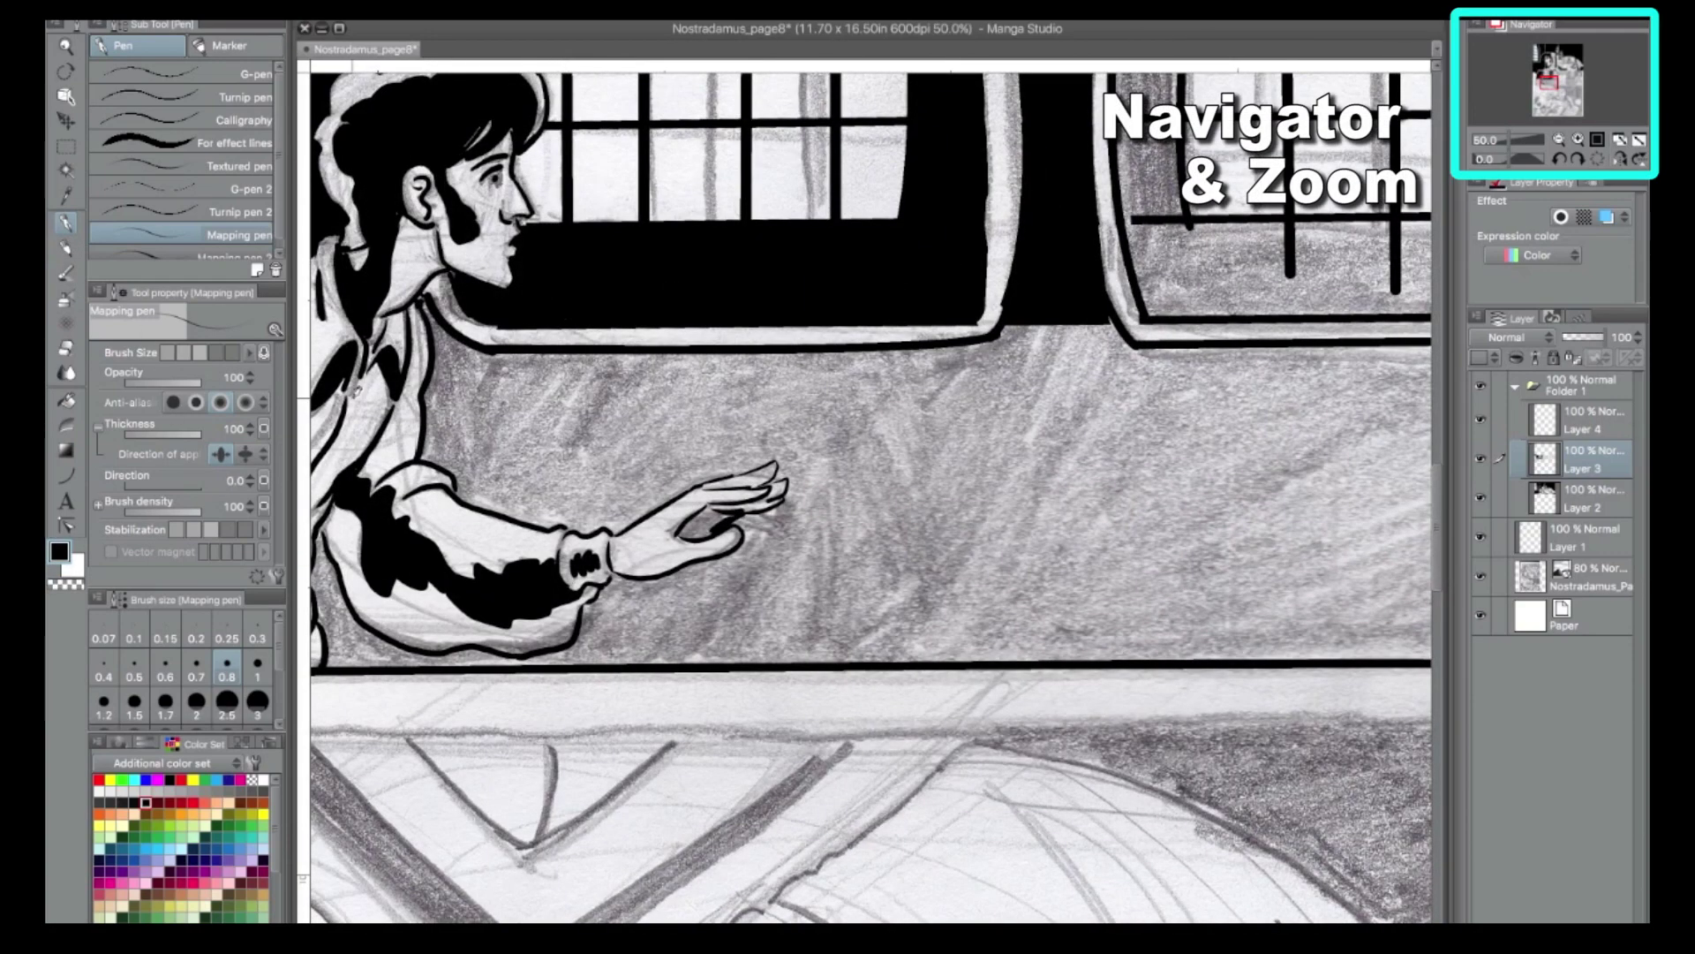
drag(1129, 453, 609, 523)
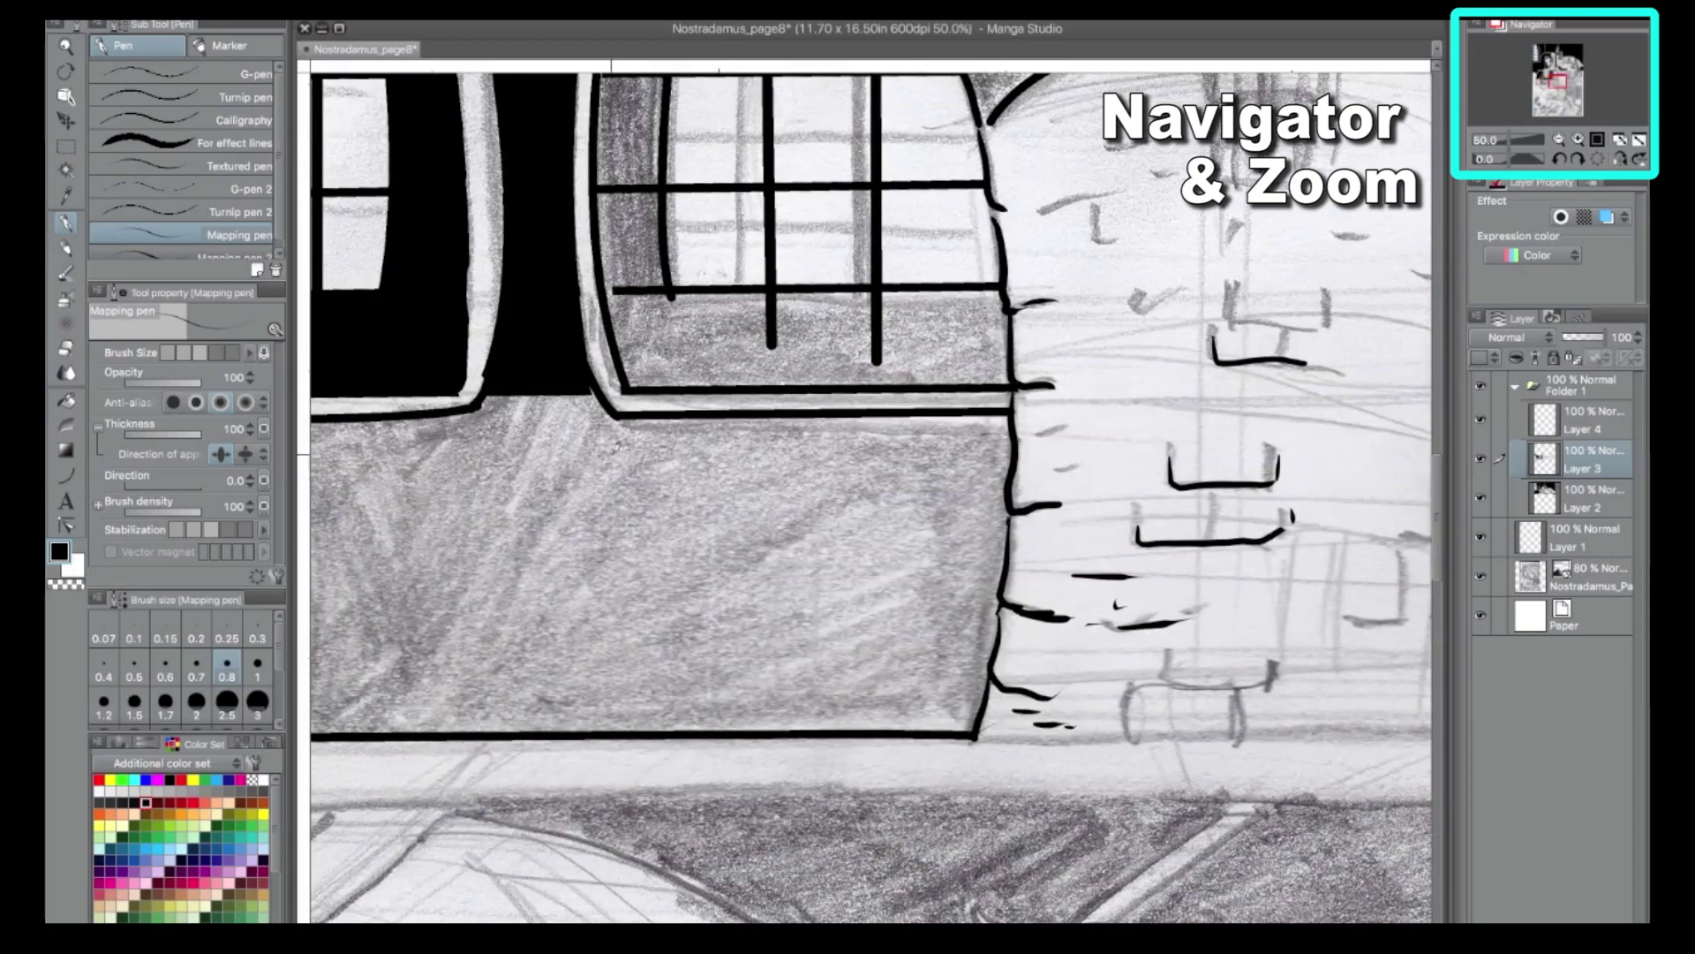
key(g)
click(616, 447)
key(ctrl+minus)
key(ctrl+minus)
Fill the dark strip along the left side of the second window with black and return to the Mapping pen.
click(755, 353)
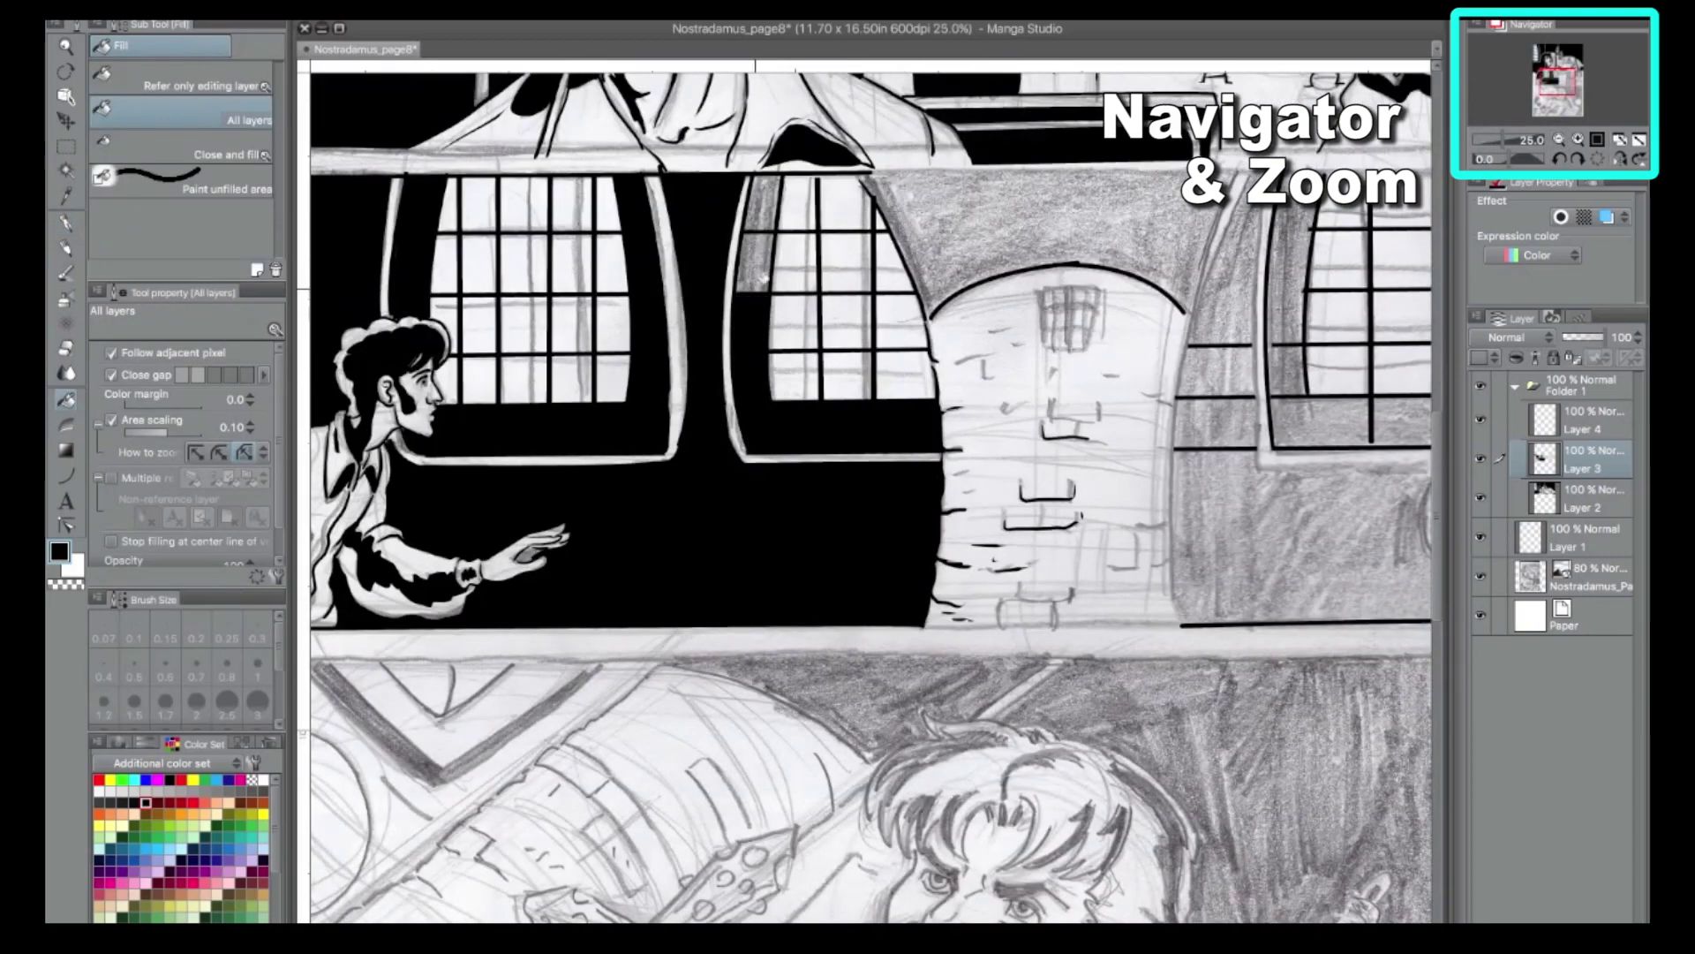
click(761, 279)
click(67, 222)
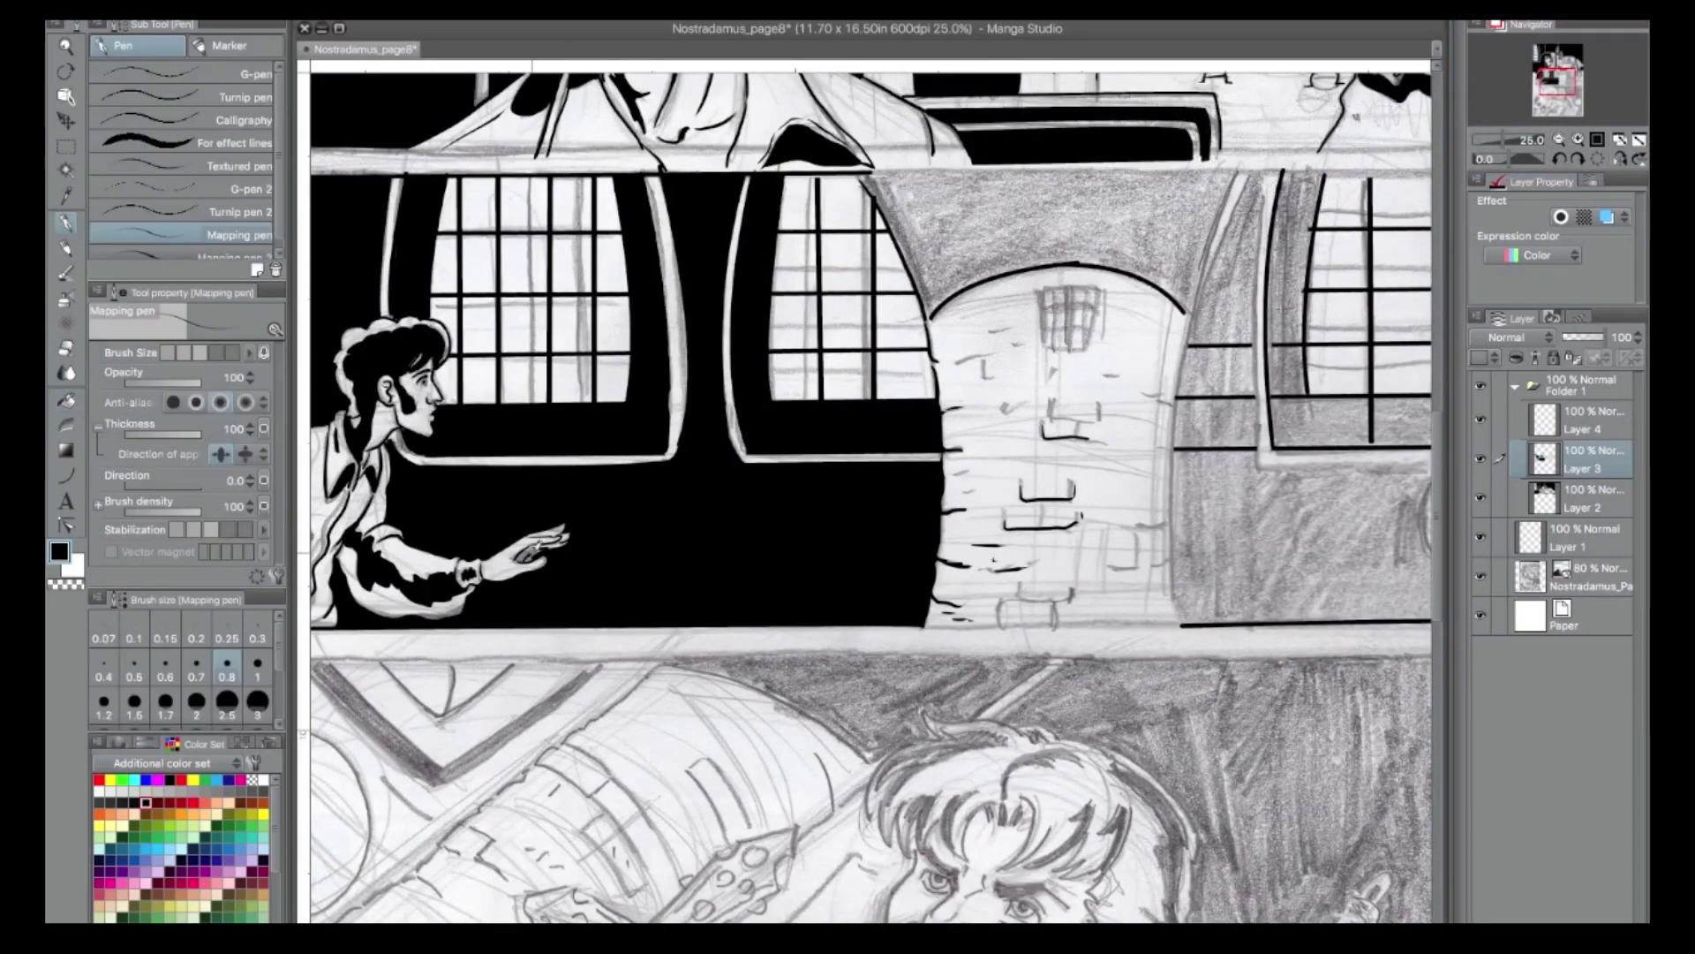
Ink the leaning man's shoulder shadow edge, upper-arm folds, cuff and the back of his near hand with the Mapping pen.
key(g)
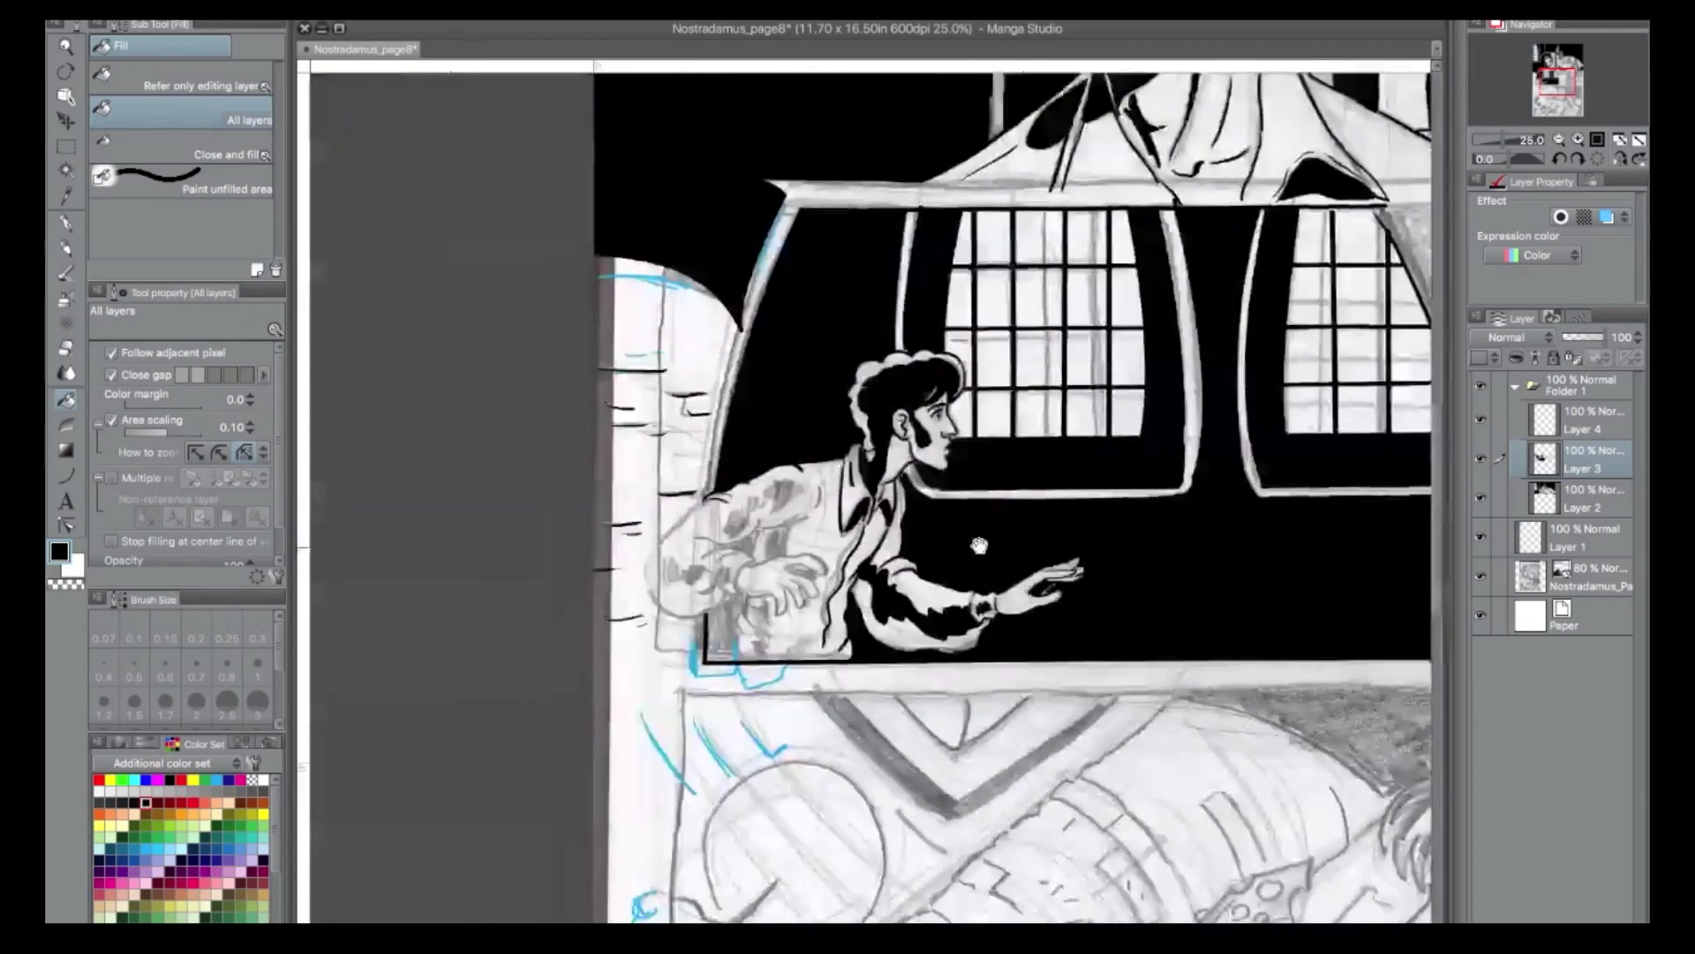
drag(466, 473, 978, 498)
click(1559, 140)
click(1560, 140)
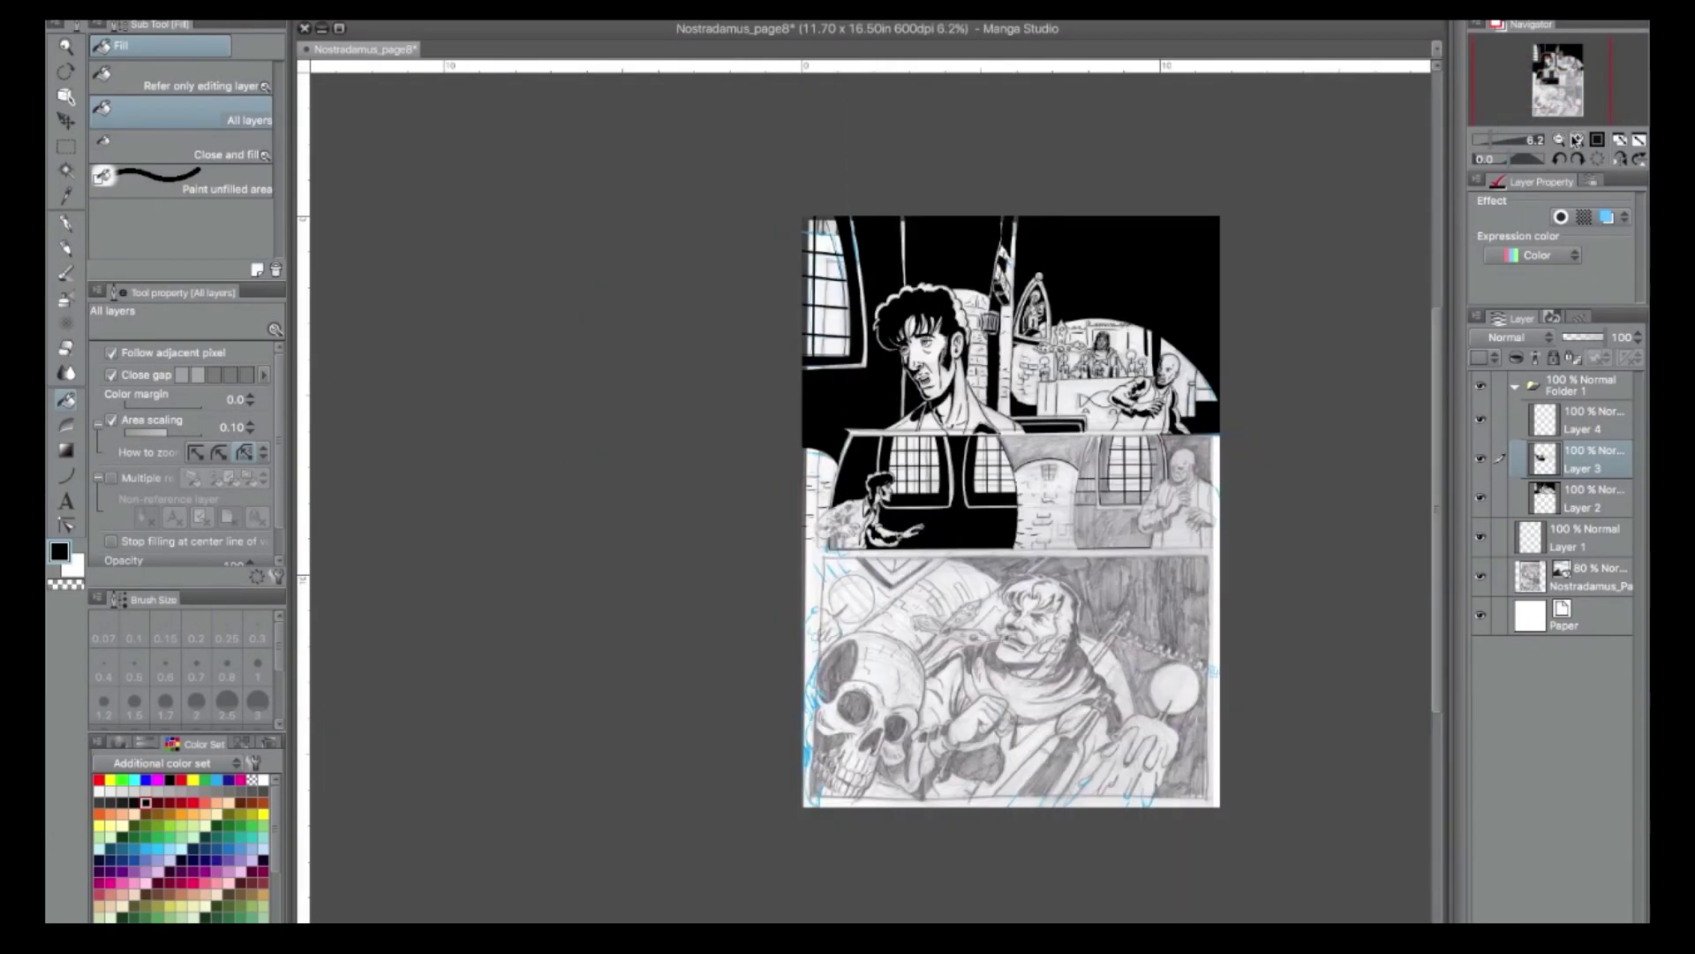
click(1577, 141)
click(1577, 140)
click(1577, 140)
click(67, 222)
mouse_move(588, 424)
mouse_down()
mouse_move(691, 442)
mouse_move(717, 483)
mouse_move(588, 537)
mouse_up()
drag(683, 521, 638, 534)
mouse_move(551, 631)
mouse_down()
mouse_move(715, 594)
mouse_move(758, 643)
mouse_up()
mouse_move(653, 634)
mouse_down()
mouse_move(697, 620)
mouse_move(758, 654)
mouse_up()
mouse_move(595, 548)
mouse_down()
mouse_move(585, 588)
mouse_move(535, 618)
mouse_move(495, 679)
mouse_up()
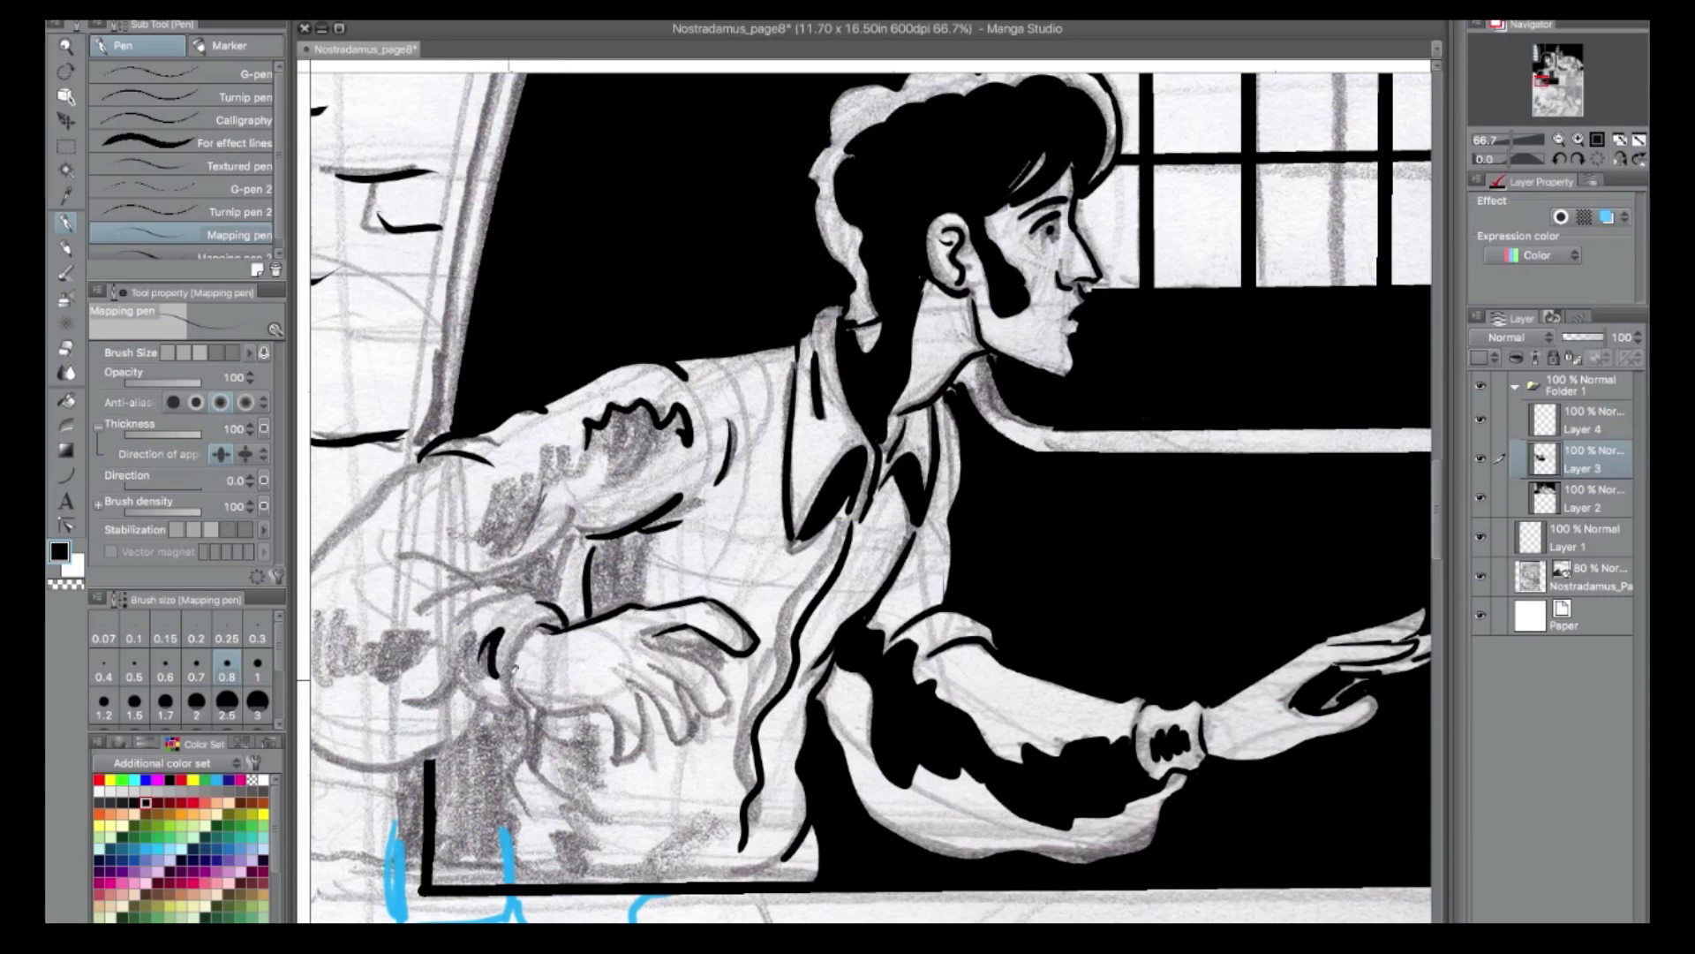
Ink the near hand's fingers and the jagged fold shadows on the leaning man's shirt down to the panel border.
mouse_move(547, 622)
mouse_down()
mouse_move(537, 715)
mouse_move(602, 706)
mouse_up()
drag(541, 720, 560, 786)
drag(533, 747, 512, 826)
drag(512, 799, 521, 883)
drag(417, 761, 491, 696)
mouse_move(567, 835)
mouse_down()
mouse_move(581, 793)
mouse_move(551, 715)
mouse_move(600, 786)
mouse_move(590, 883)
mouse_up()
mouse_move(583, 820)
mouse_down()
mouse_move(557, 838)
mouse_move(565, 887)
mouse_up()
mouse_move(633, 682)
mouse_down()
mouse_move(623, 760)
mouse_move(665, 673)
mouse_move(694, 738)
mouse_up()
mouse_move(650, 876)
mouse_down()
mouse_move(673, 837)
mouse_move(720, 818)
mouse_up()
drag(696, 853, 671, 881)
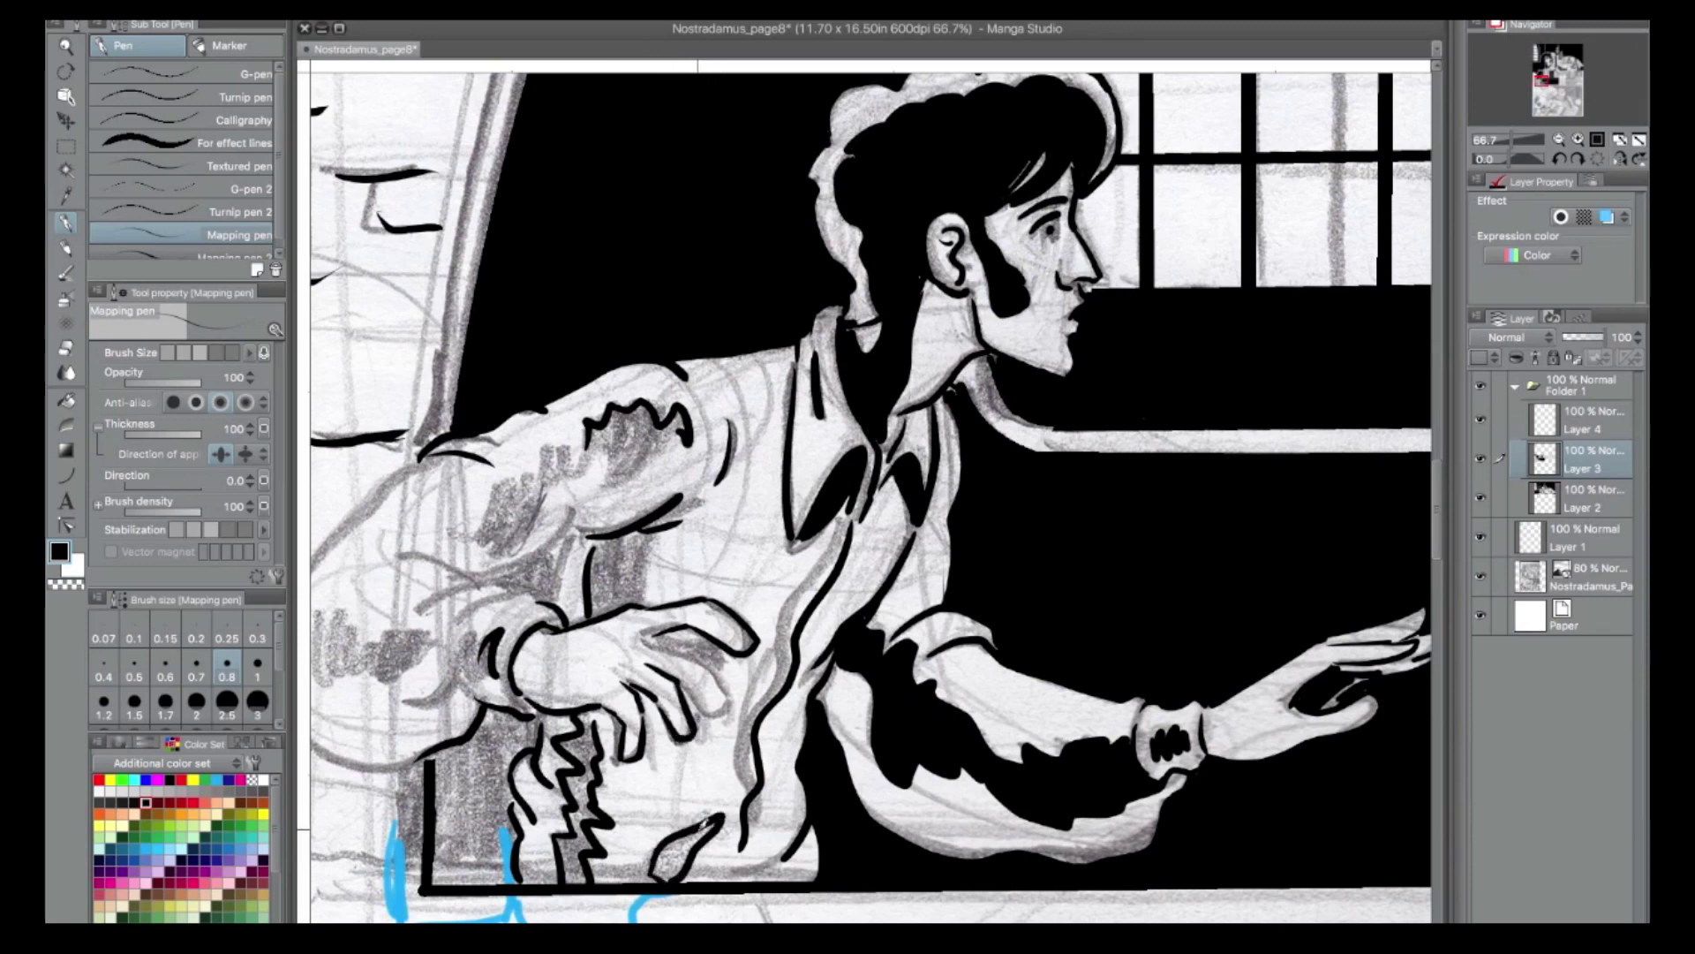
Outline the jagged fold shadow on the leaning man's upper sleeve and ink the forearm's top edge and fold lines.
mouse_move(484, 517)
mouse_down()
mouse_move(562, 436)
mouse_move(592, 434)
mouse_up()
mouse_move(487, 522)
mouse_down()
mouse_move(481, 535)
mouse_move(618, 445)
mouse_up()
drag(606, 484, 684, 433)
mouse_move(513, 572)
mouse_down()
mouse_move(576, 511)
mouse_move(548, 598)
mouse_up()
mouse_move(475, 609)
mouse_down()
mouse_move(549, 600)
mouse_move(521, 591)
mouse_up()
mouse_move(409, 554)
mouse_down()
mouse_move(474, 574)
mouse_move(604, 537)
mouse_up()
drag(377, 498, 450, 452)
Ink the stone wall's curved edge behind the leaning man, the outer contour of his elbow and the brick line below it.
drag(440, 359, 425, 431)
drag(487, 382, 567, 674)
mouse_move(606, 287)
mouse_down()
mouse_move(541, 459)
mouse_move(514, 640)
mouse_up()
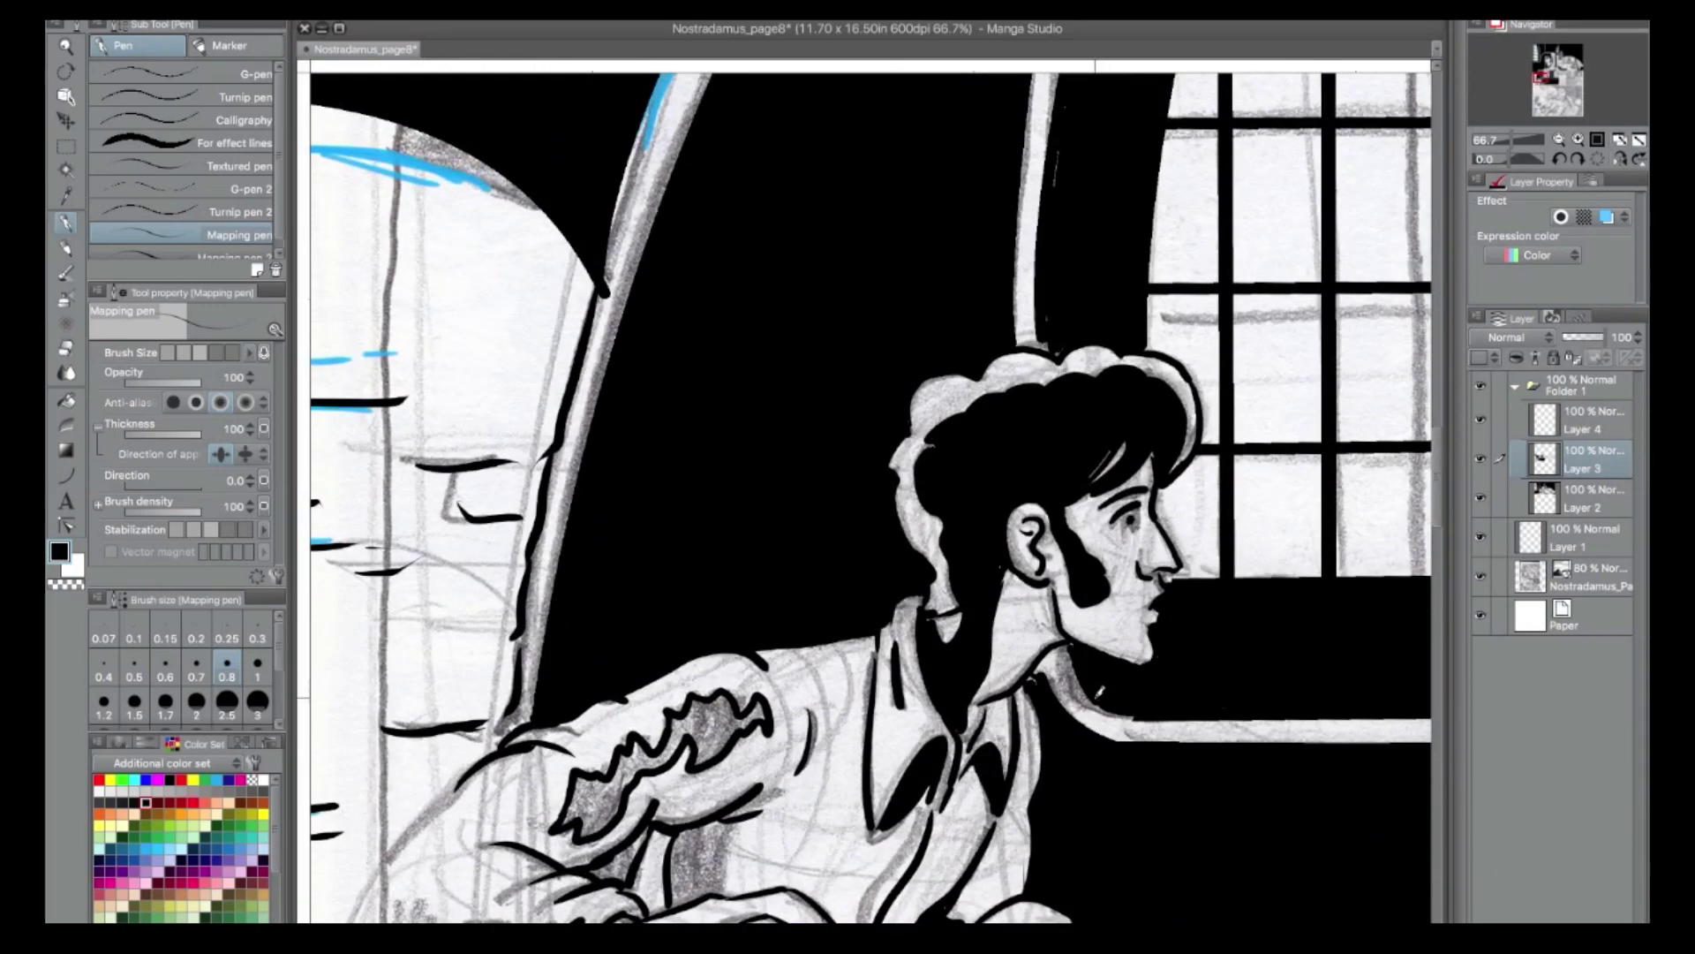
drag(1091, 478, 1116, 439)
drag(777, 821, 1042, 455)
mouse_move(770, 415)
mouse_down()
mouse_move(647, 512)
mouse_move(660, 678)
mouse_move(775, 696)
mouse_move(740, 821)
mouse_up()
drag(623, 792, 734, 784)
Outline the shadows on the leaning man's forearm and cuff and ink the shadow shape between his fingers.
mouse_move(659, 519)
mouse_down()
mouse_move(752, 605)
mouse_move(650, 634)
mouse_up()
drag(751, 629, 798, 610)
mouse_move(792, 610)
mouse_down()
mouse_move(838, 560)
mouse_move(839, 588)
mouse_up()
drag(757, 637, 796, 620)
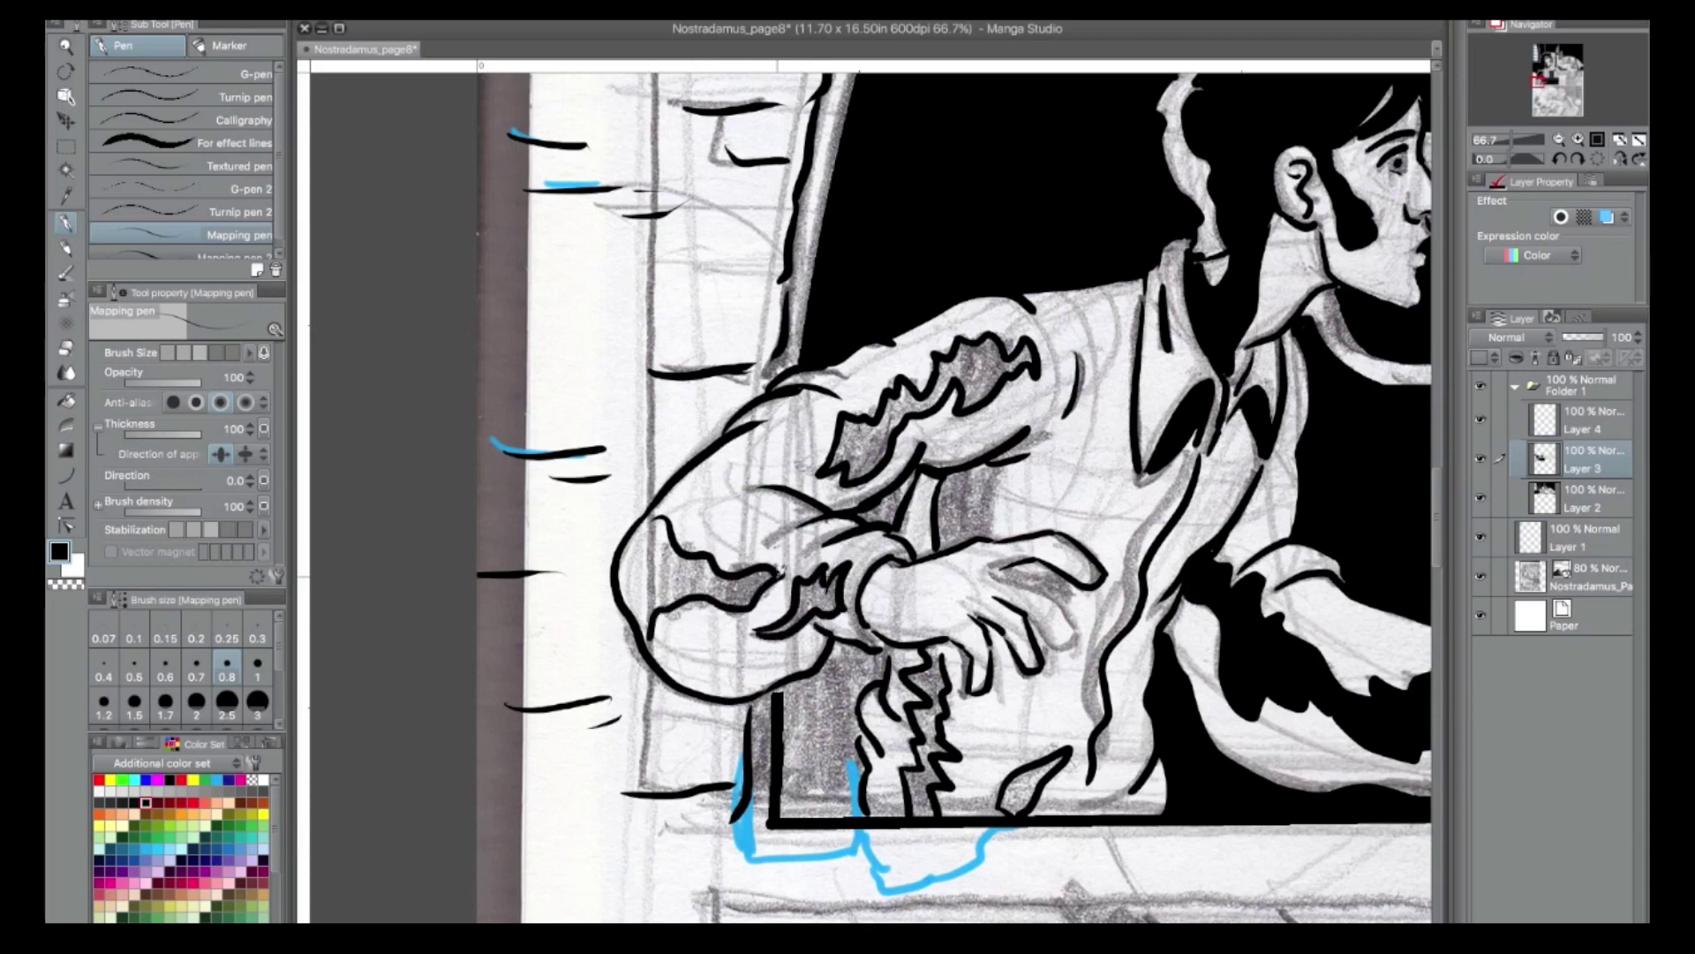
mouse_move(991, 566)
mouse_down()
mouse_move(1059, 586)
mouse_move(1079, 626)
mouse_move(1048, 614)
mouse_move(1062, 635)
mouse_move(1084, 628)
mouse_move(1012, 563)
mouse_move(1060, 565)
mouse_up()
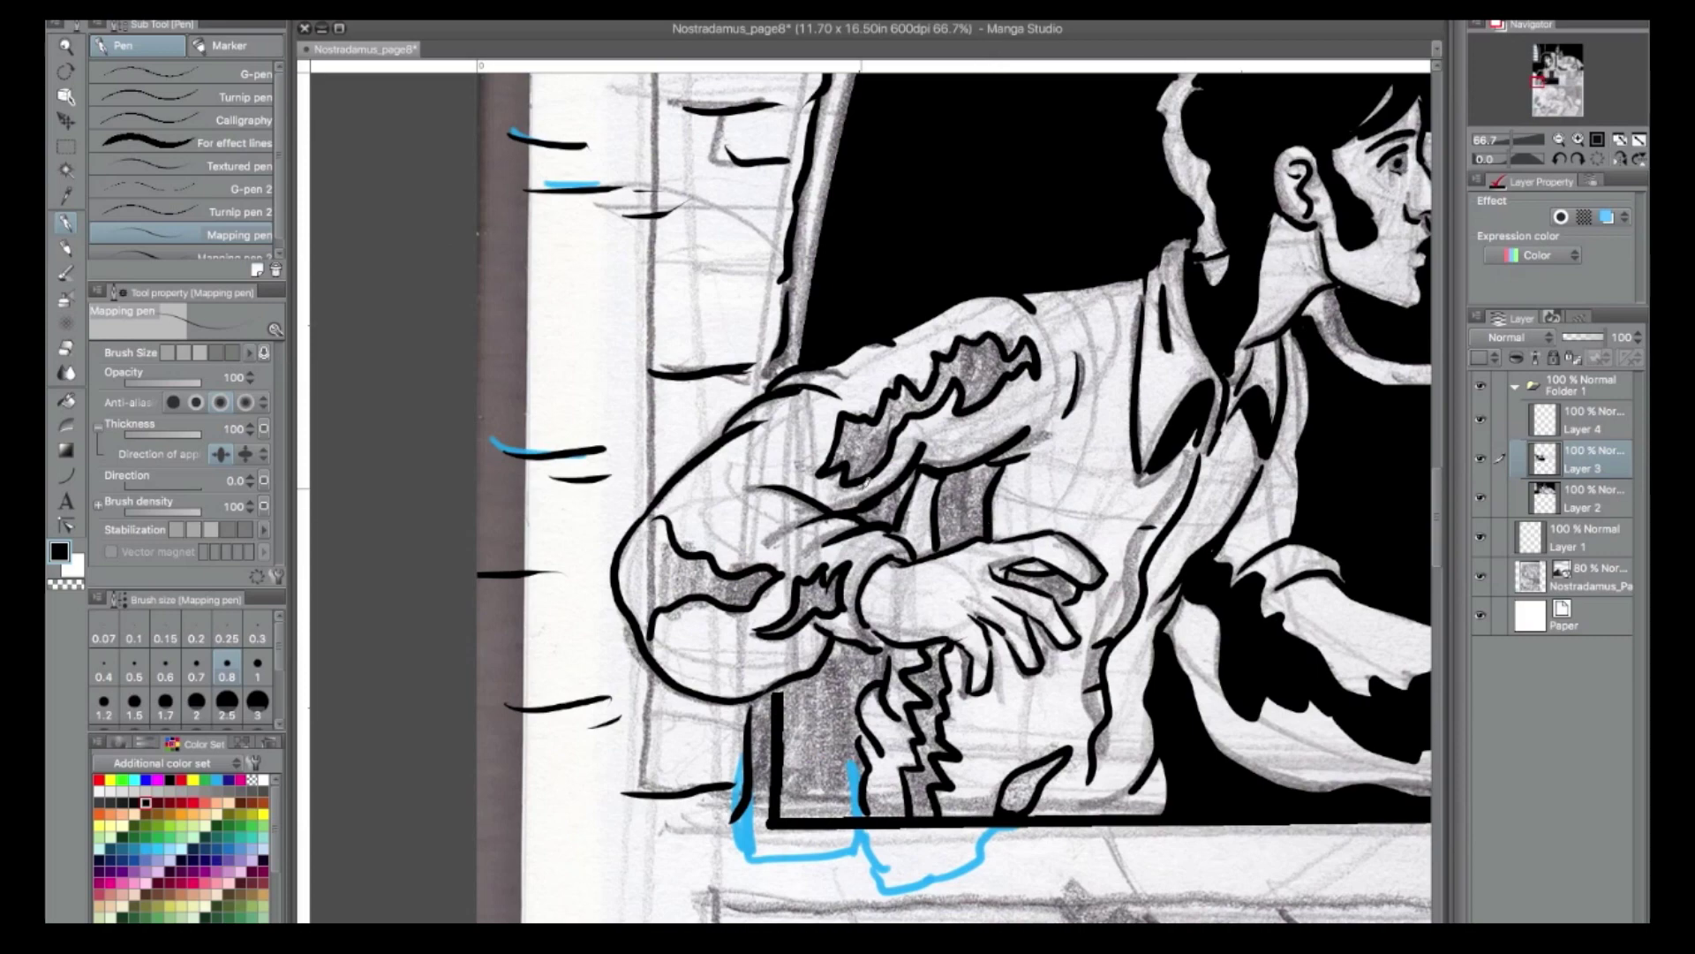
Fill the shadows on the leaning man's forearm, upper sleeve and armpit with black.
key(g)
click(791, 617)
click(713, 580)
click(870, 435)
click(889, 507)
click(955, 500)
Fill the shirt fold shadows, the shadow between the fingers and the gap below the elbow with black.
click(935, 677)
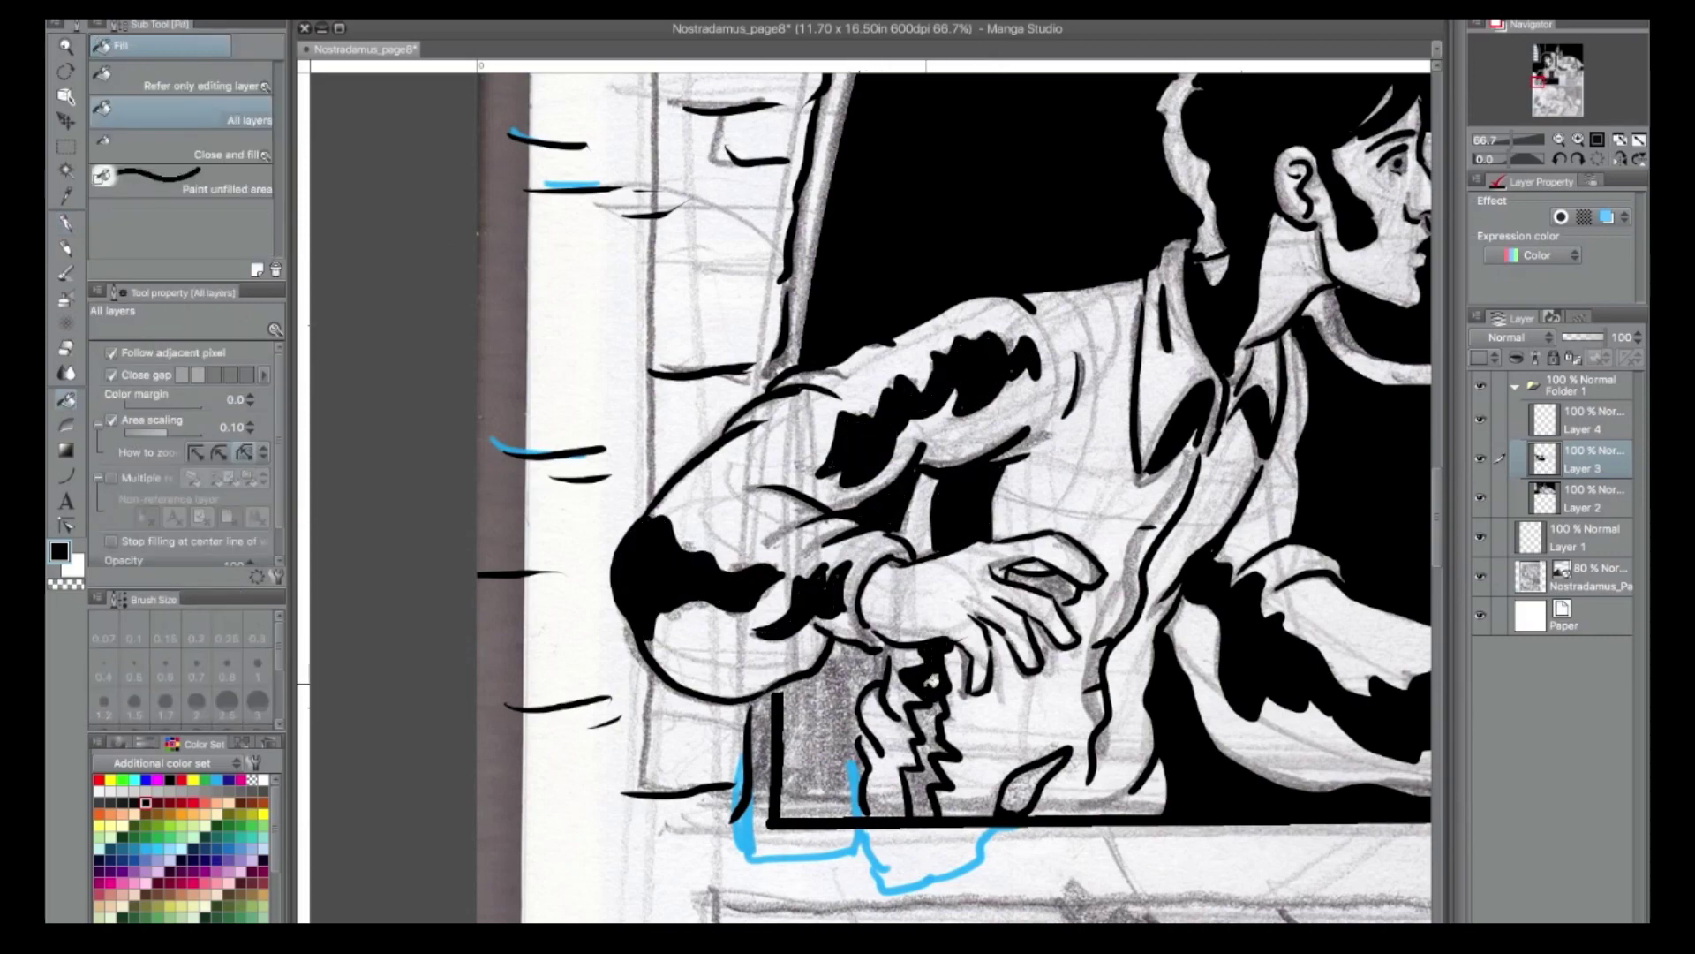
click(928, 724)
click(921, 786)
click(1029, 784)
click(1038, 583)
click(821, 733)
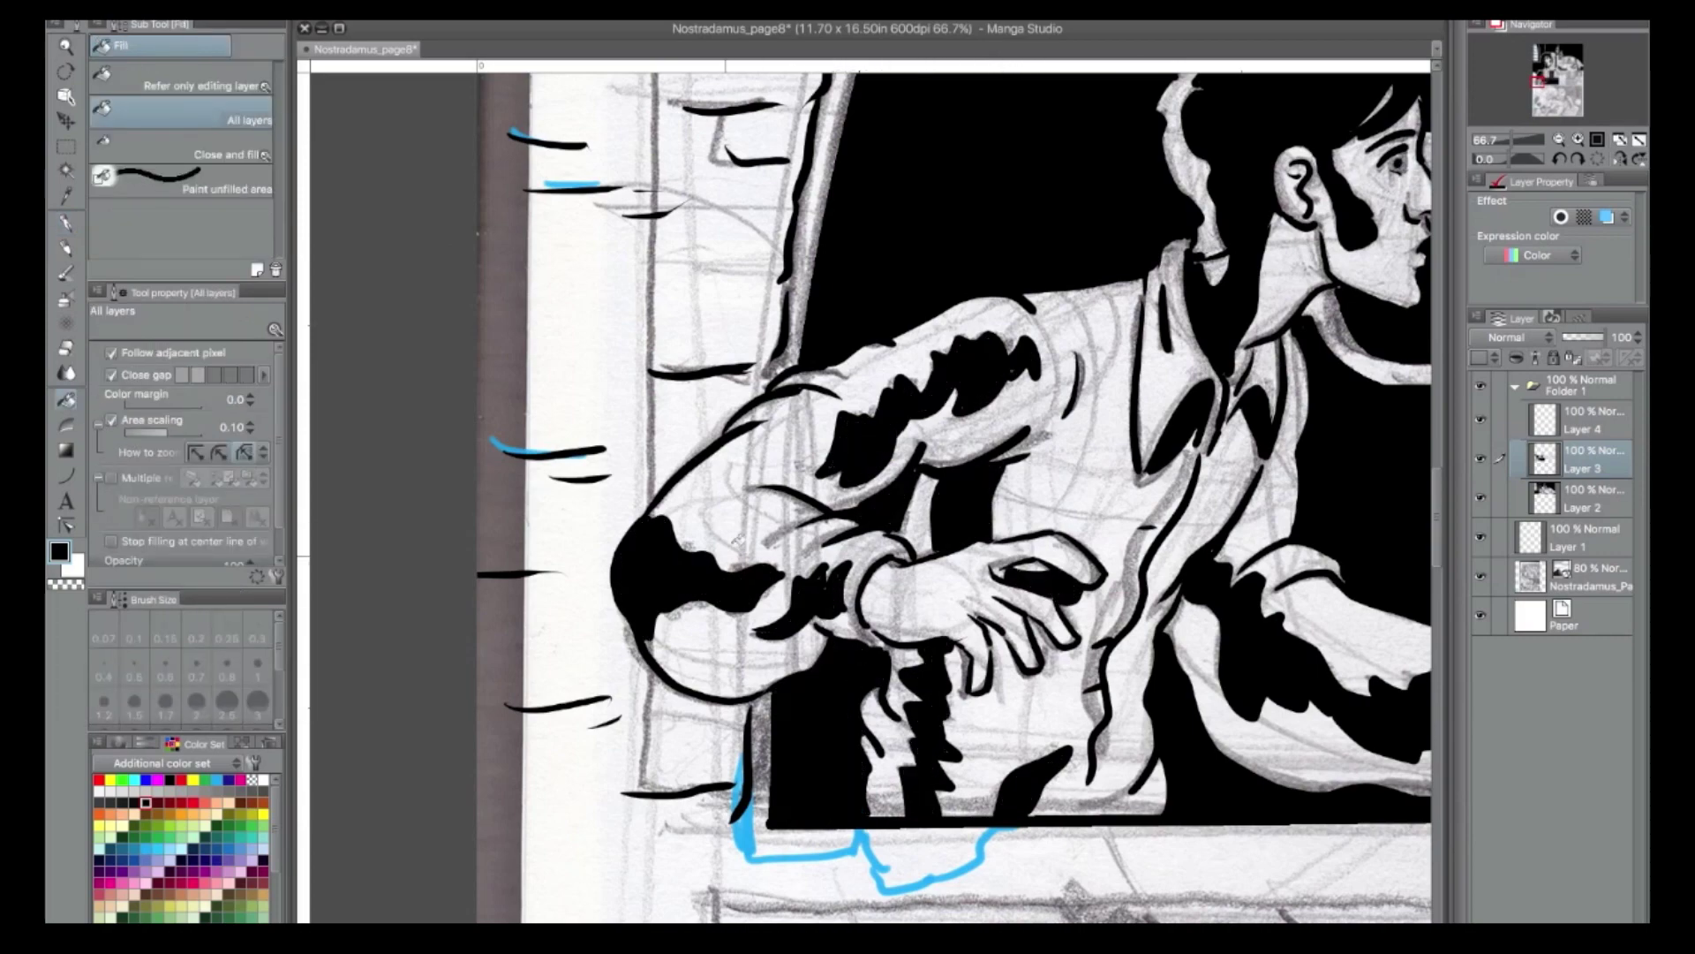
Ink the brick outlines and the rough edge of the stone pillar in the middle of the panel with the Mapping pen.
click(1559, 141)
click(1559, 141)
click(1560, 141)
drag(1551, 86, 1572, 79)
click(67, 220)
mouse_move(442, 324)
mouse_down()
mouse_move(804, 314)
mouse_move(816, 330)
mouse_move(758, 500)
mouse_move(715, 548)
mouse_move(730, 540)
mouse_move(702, 524)
mouse_move(662, 568)
mouse_up()
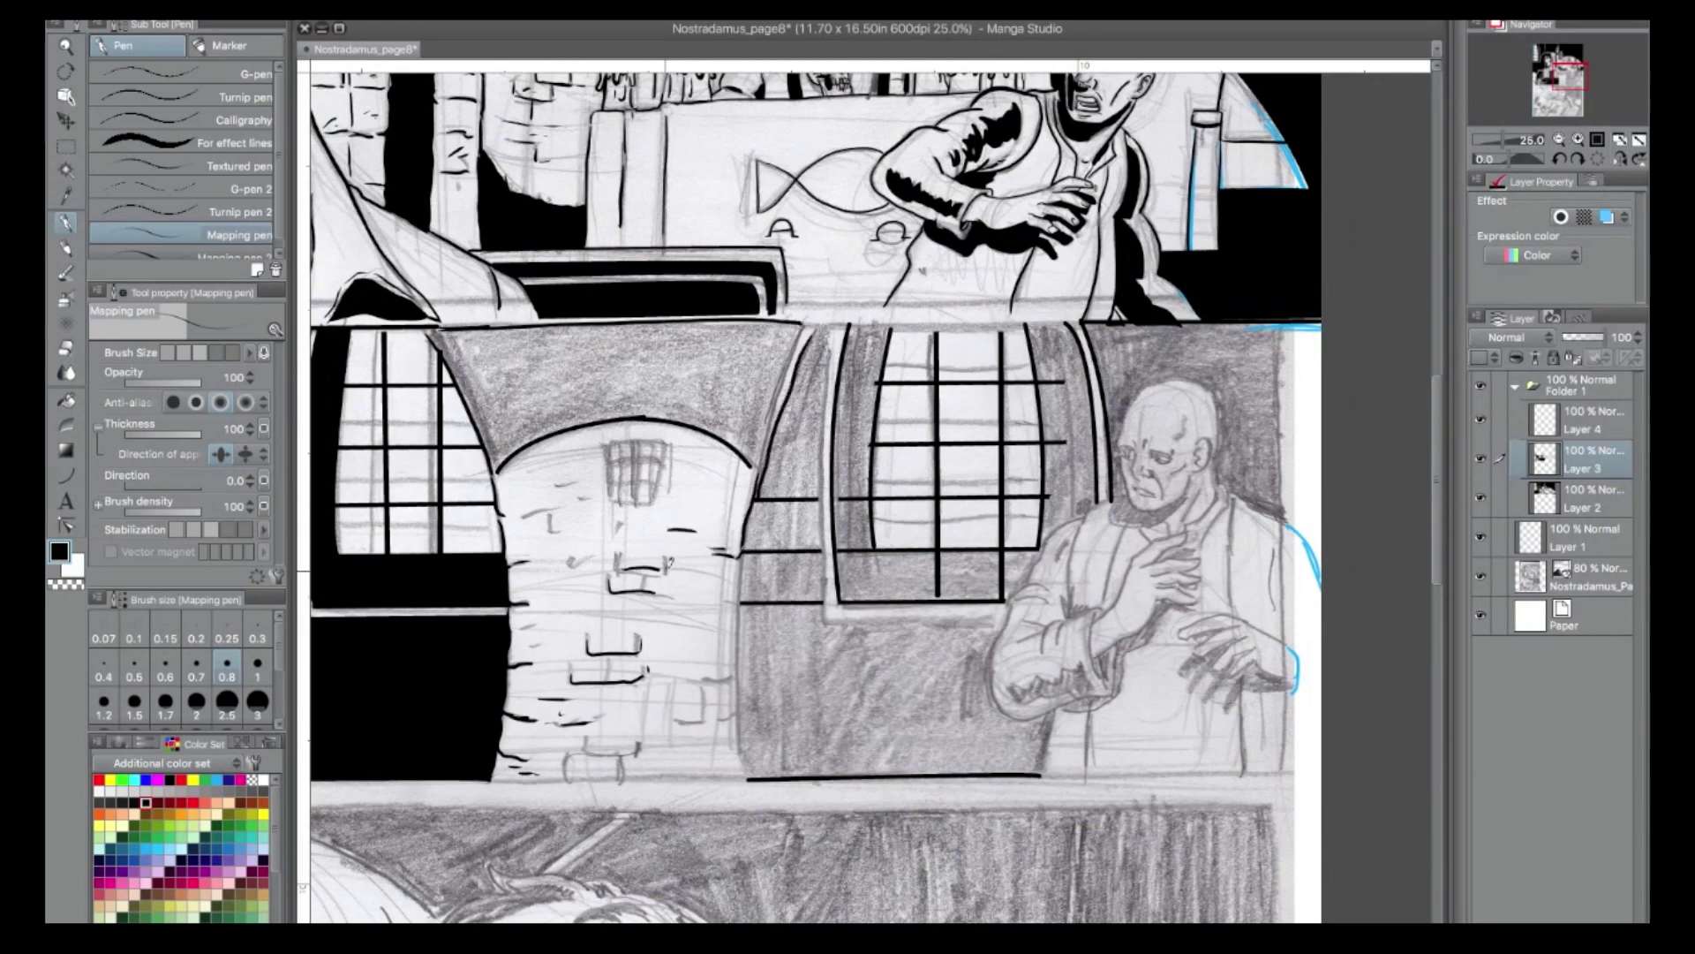
mouse_move(548, 517)
mouse_down()
mouse_move(572, 527)
mouse_move(516, 516)
mouse_up()
mouse_move(740, 557)
mouse_down()
mouse_move(723, 586)
mouse_move(744, 600)
mouse_move(727, 625)
mouse_move(742, 655)
mouse_move(717, 674)
mouse_move(739, 683)
mouse_move(738, 709)
mouse_move(704, 676)
mouse_move(680, 724)
mouse_up()
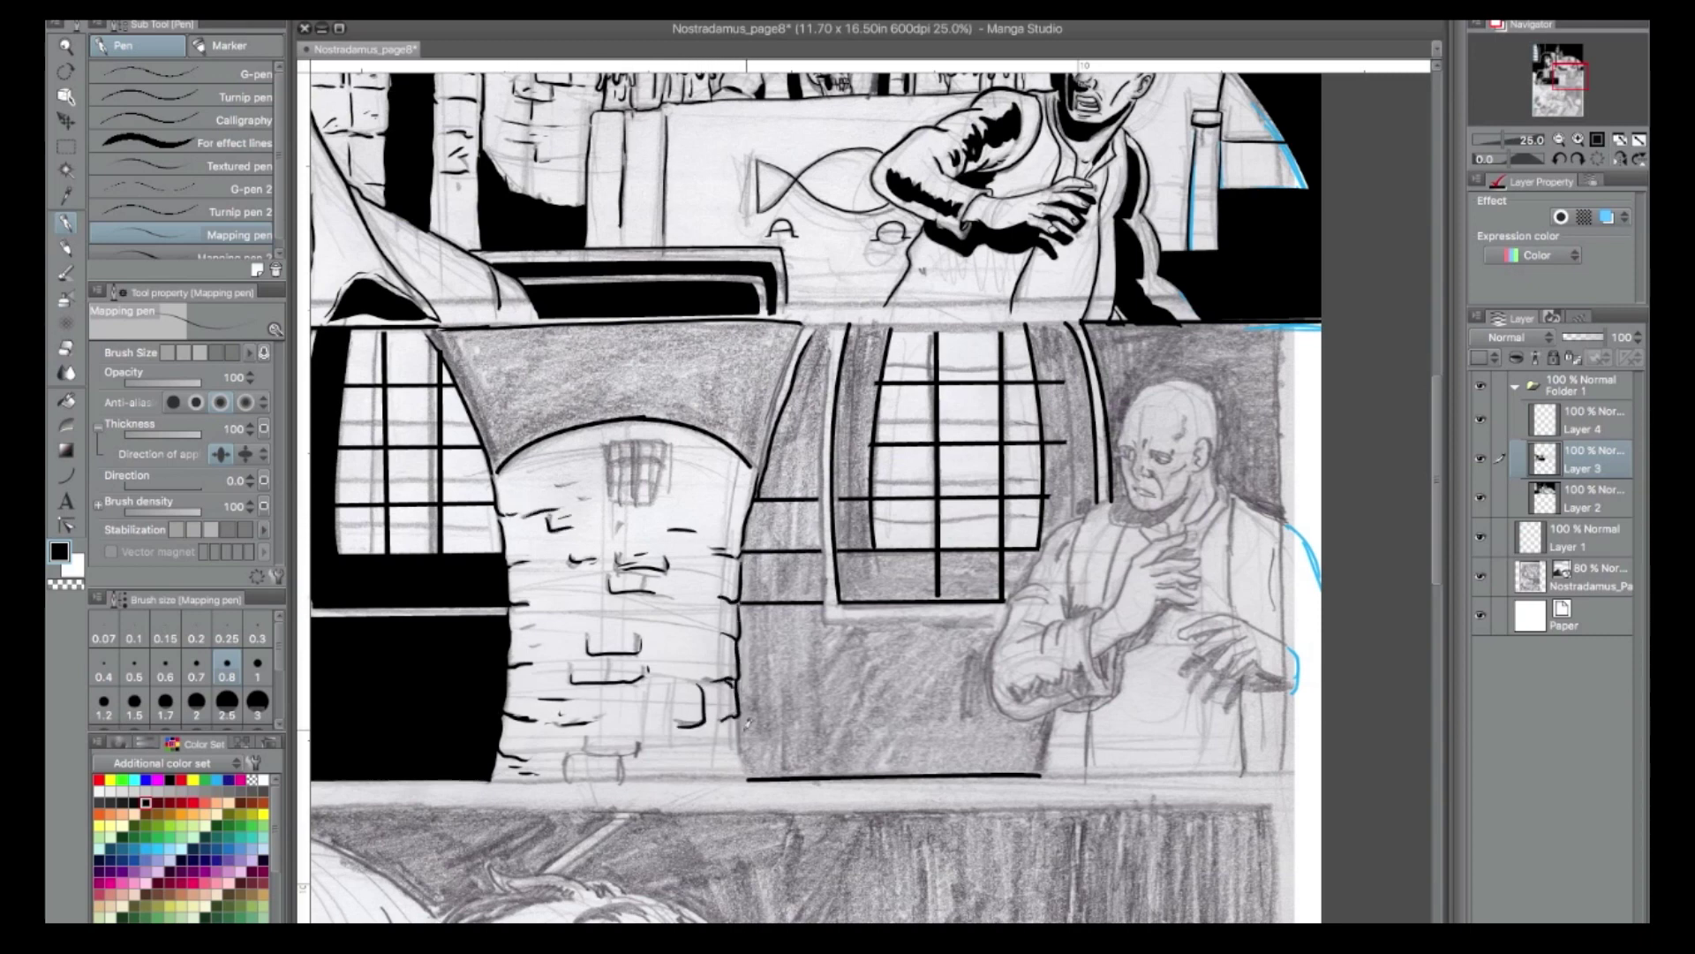
mouse_move(586, 751)
mouse_down()
mouse_move(648, 740)
mouse_move(602, 782)
mouse_up()
drag(622, 755, 624, 782)
Ink the slanted frame edges above the pillar and draw the right window's outer frame line with the Curve tool.
drag(800, 326, 766, 417)
drag(444, 327, 500, 442)
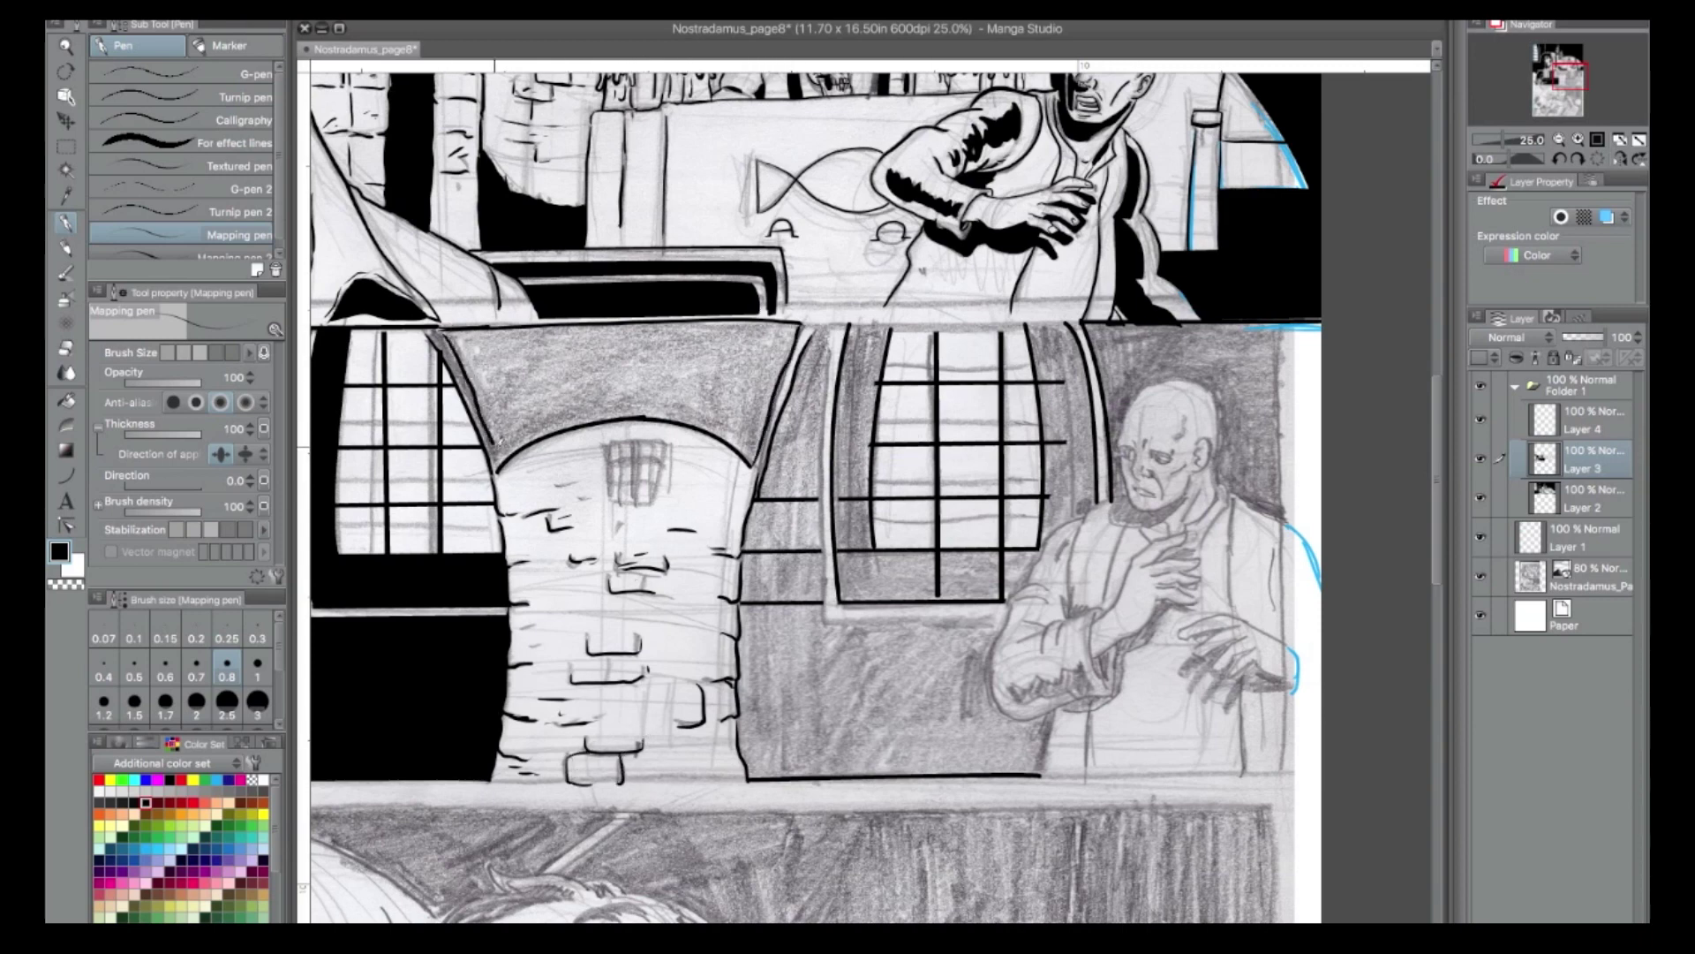
click(71, 584)
key(c)
click(67, 479)
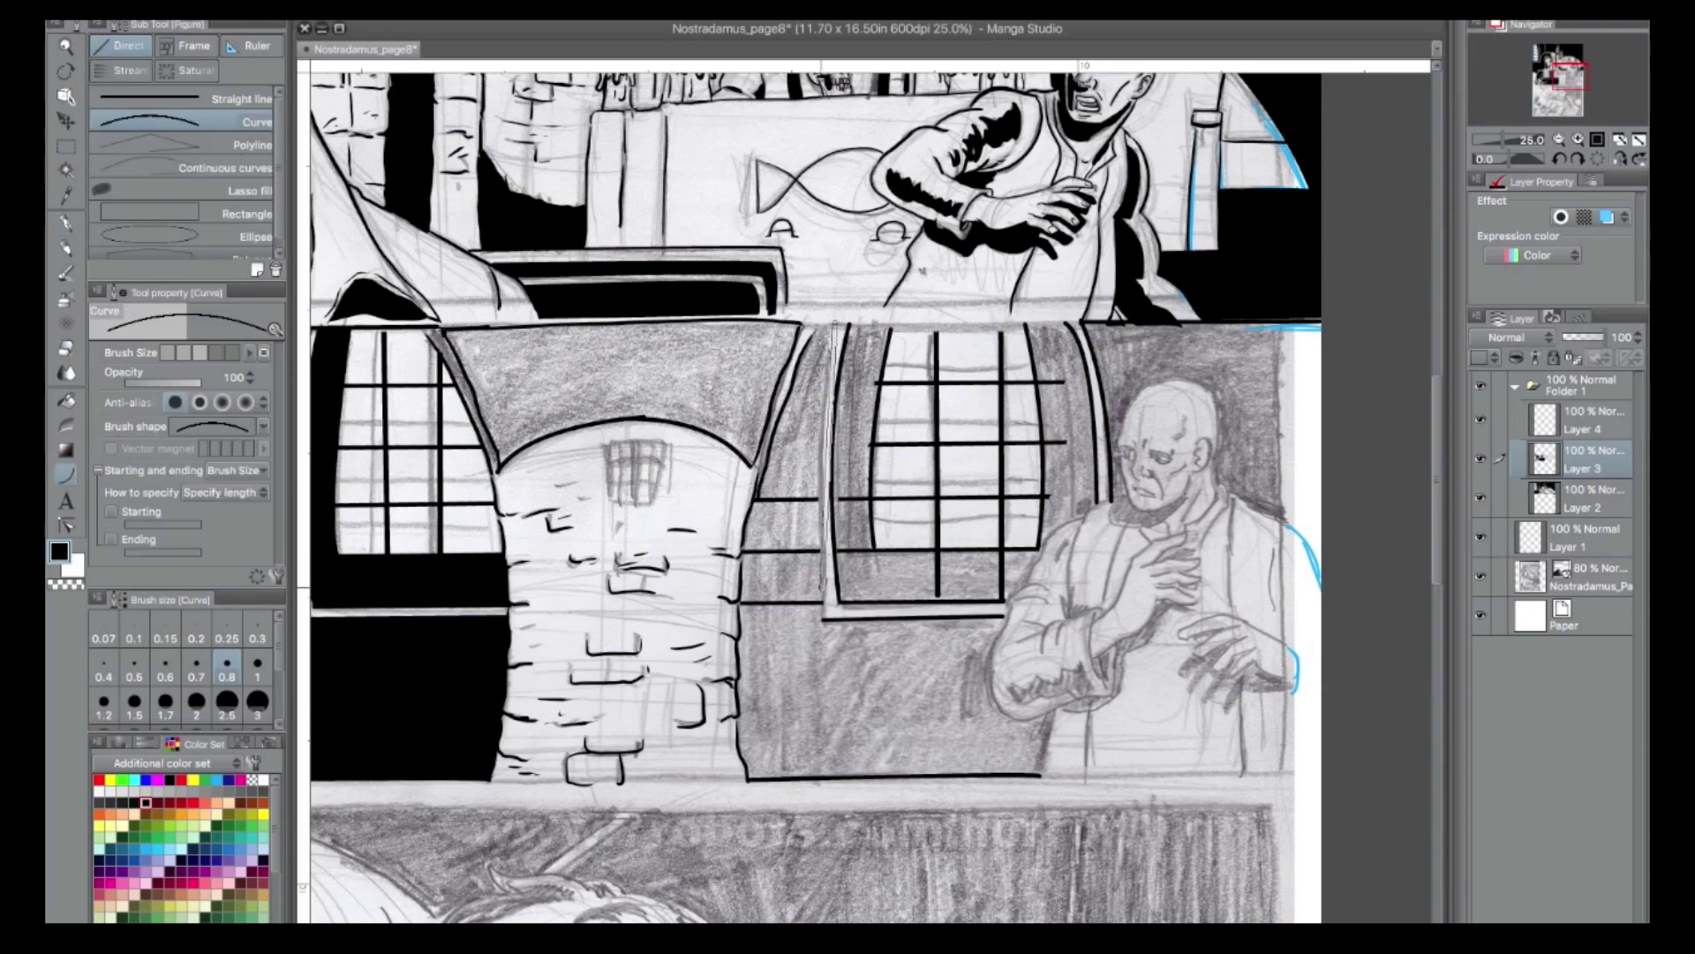
click(64, 224)
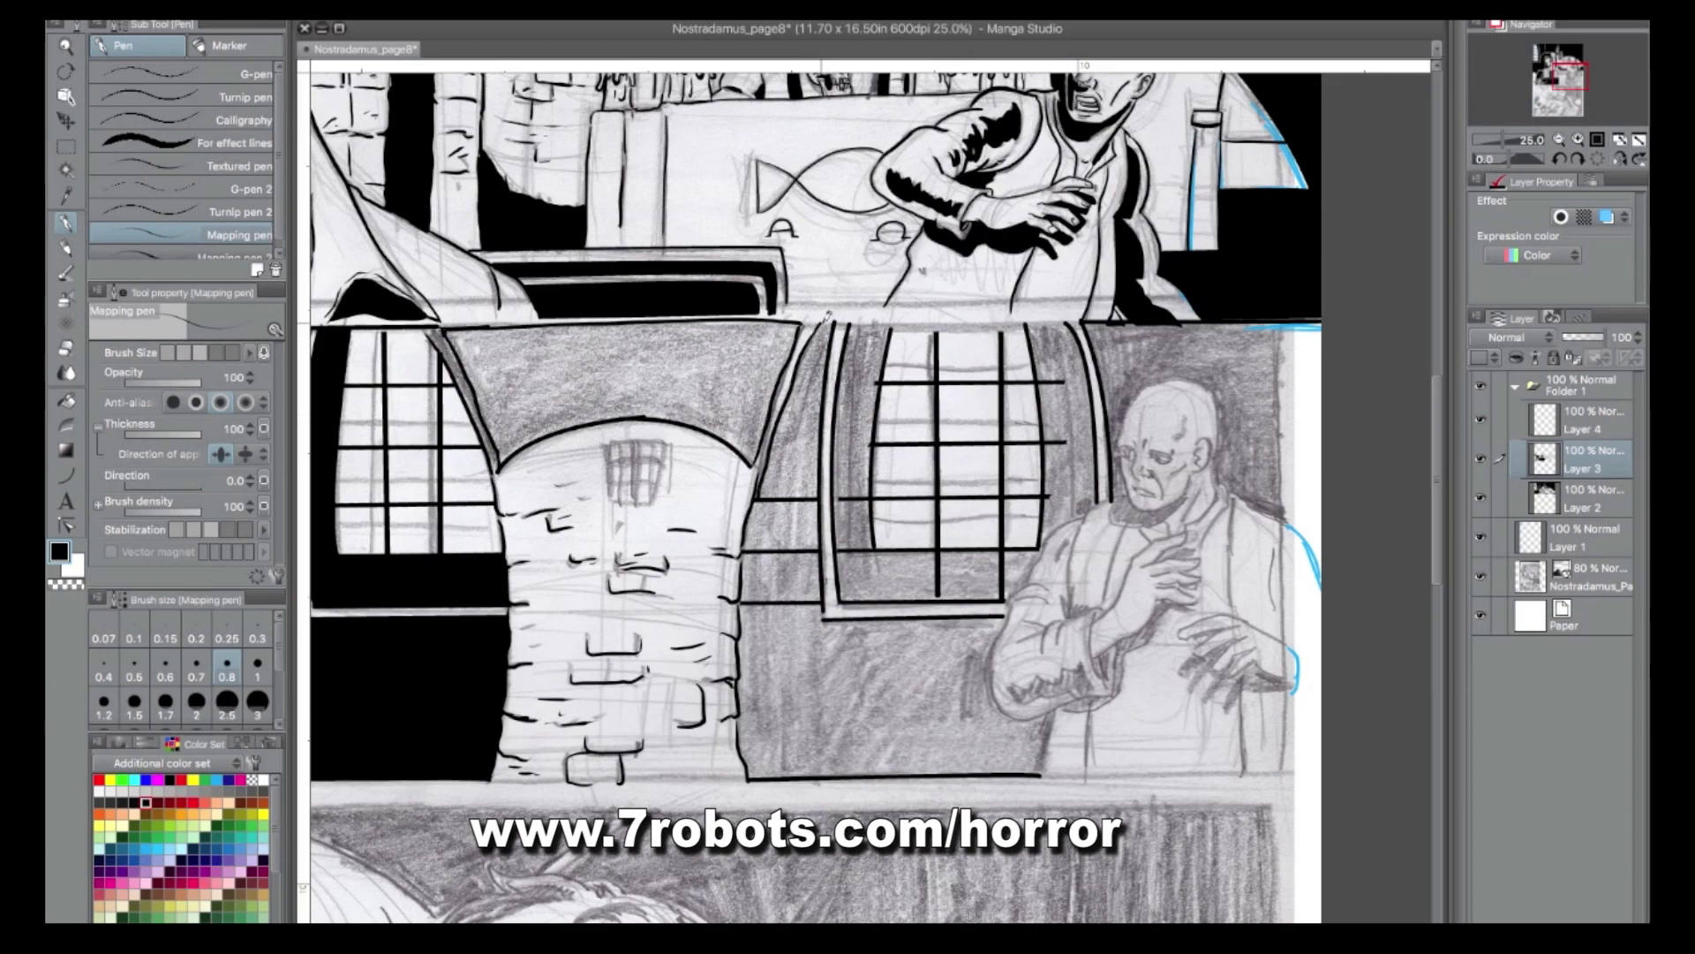
Ink the top of the right window's frame, set the brush size to 1 and ink the pillar's small barred opening.
click(1578, 139)
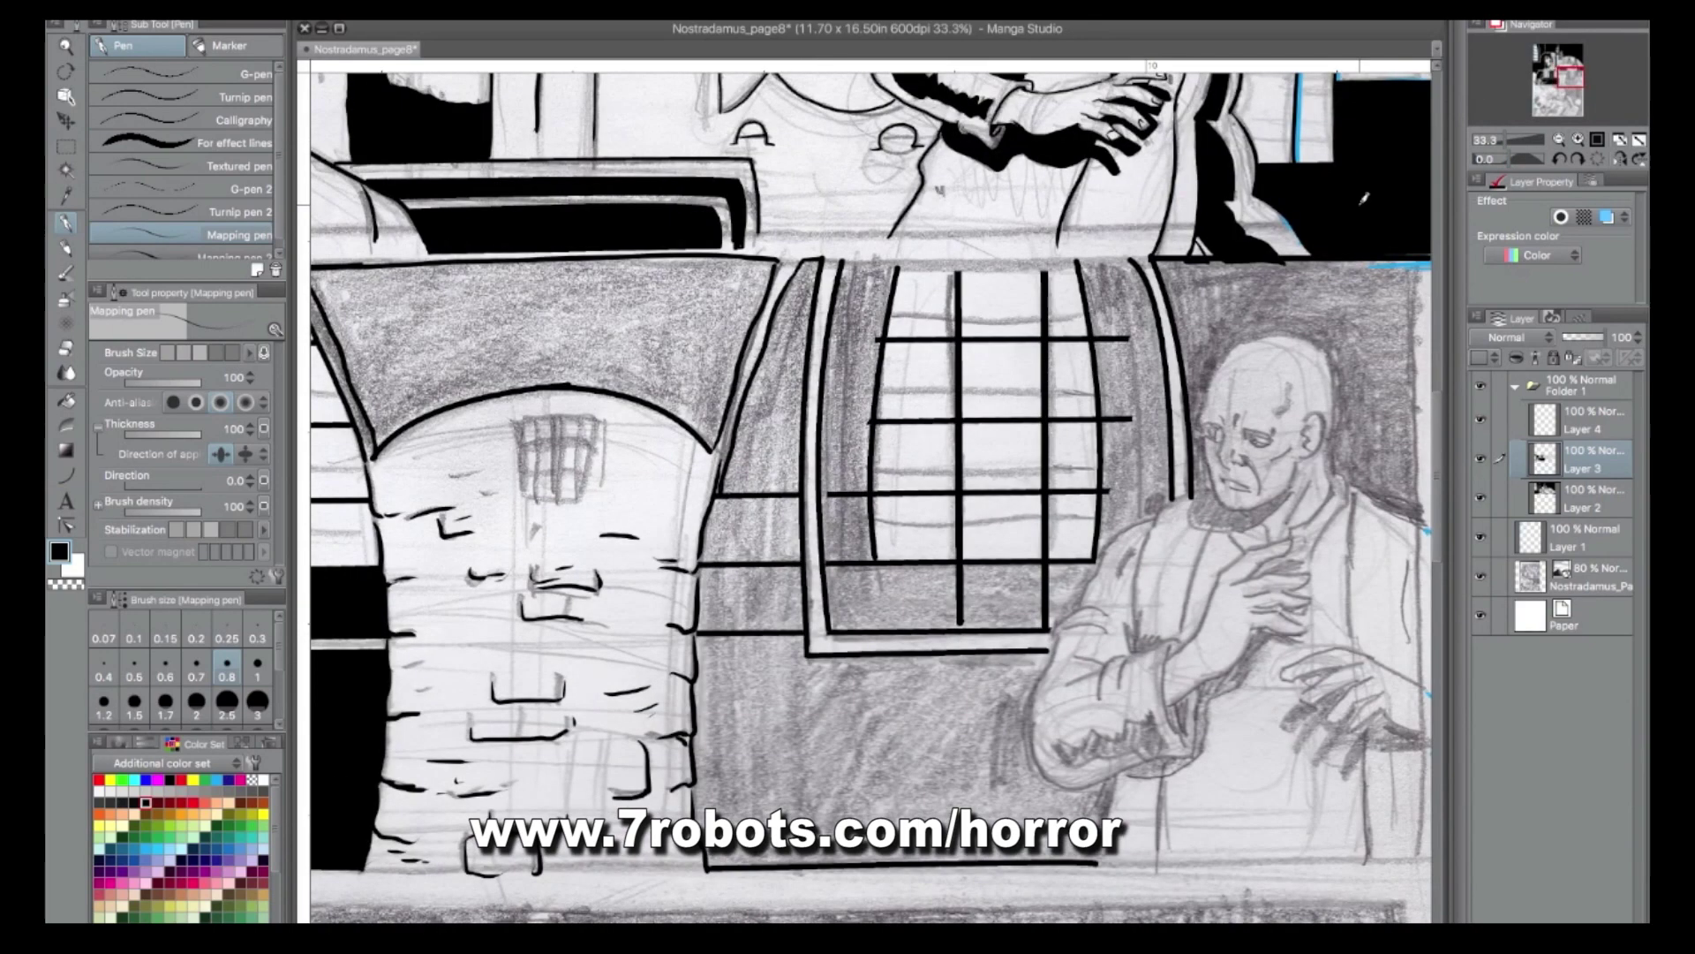
drag(1080, 261, 1144, 269)
key(bracketright)
mouse_move(535, 420)
mouse_down()
mouse_move(535, 493)
mouse_move(573, 495)
mouse_up()
drag(590, 425, 588, 499)
mouse_move(519, 422)
mouse_down()
mouse_move(584, 445)
mouse_move(554, 498)
mouse_move(585, 471)
mouse_up()
drag(522, 493, 587, 492)
mouse_move(580, 496)
mouse_down()
mouse_move(540, 492)
mouse_move(545, 528)
mouse_move(640, 508)
mouse_up()
Ink the bald man's shoulder beside the window and the eye and nose on that side, undoing an unwanted stroke.
drag(1108, 472, 706, 339)
key(super+plus)
mouse_move(618, 387)
mouse_down()
mouse_move(651, 340)
mouse_move(774, 281)
mouse_up()
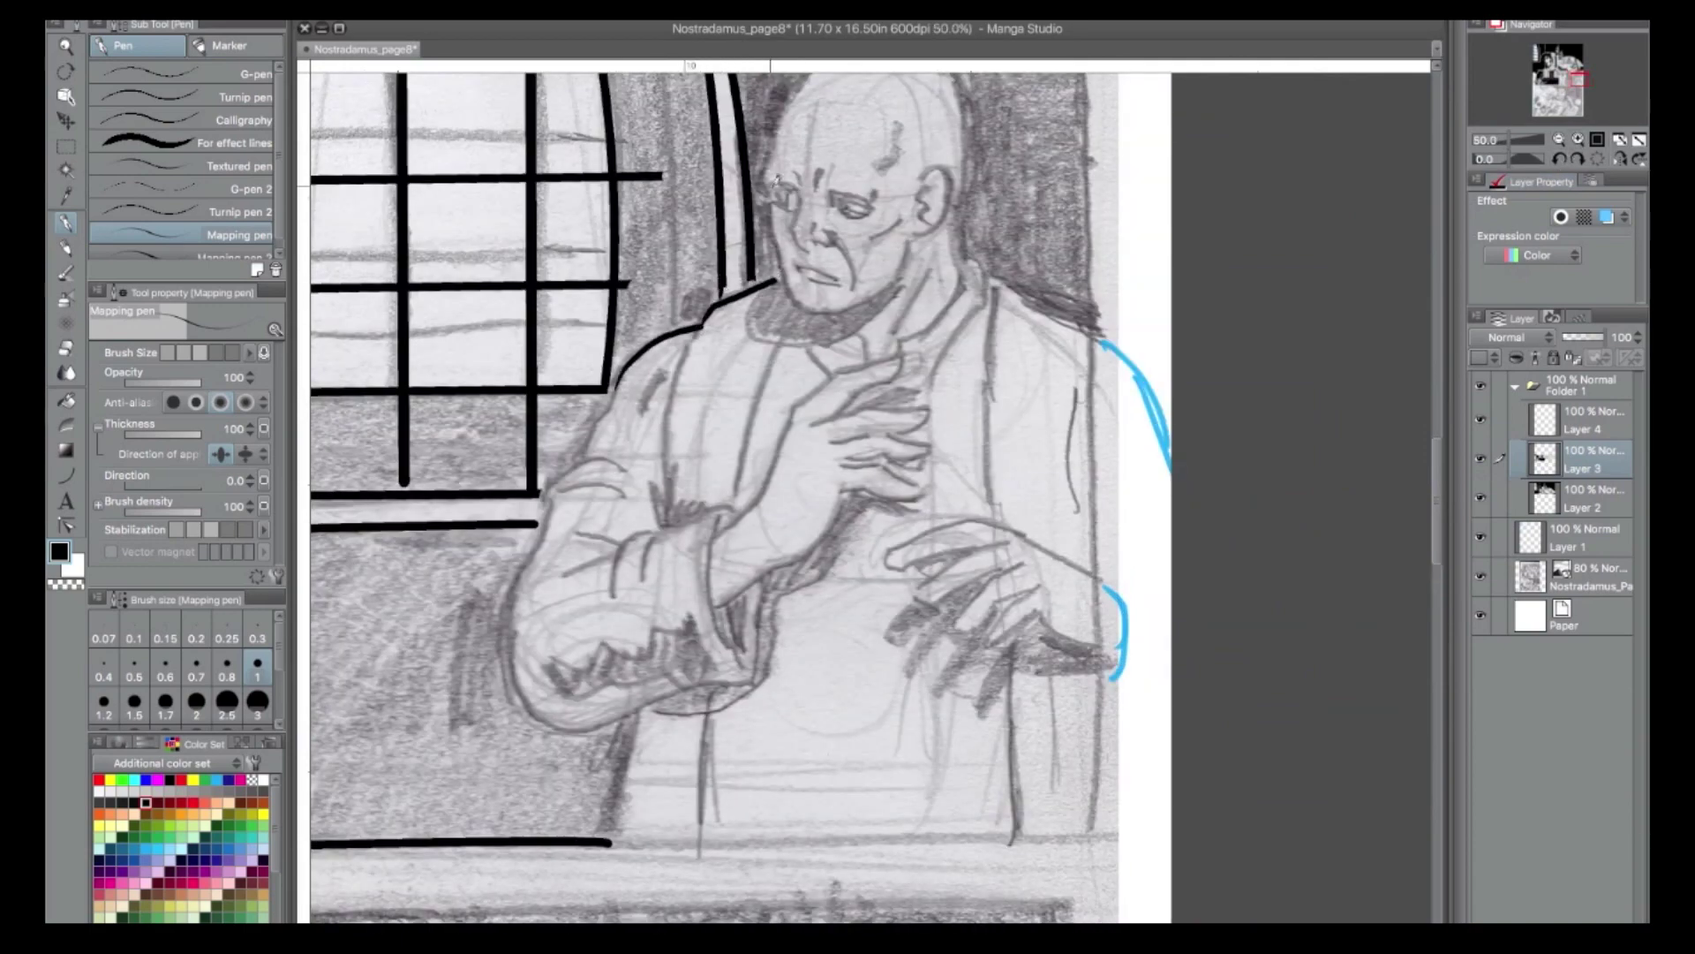
drag(791, 229, 808, 249)
key(super+plus)
scroll(809, 249, up, 5)
drag(730, 405, 760, 327)
key(super+z)
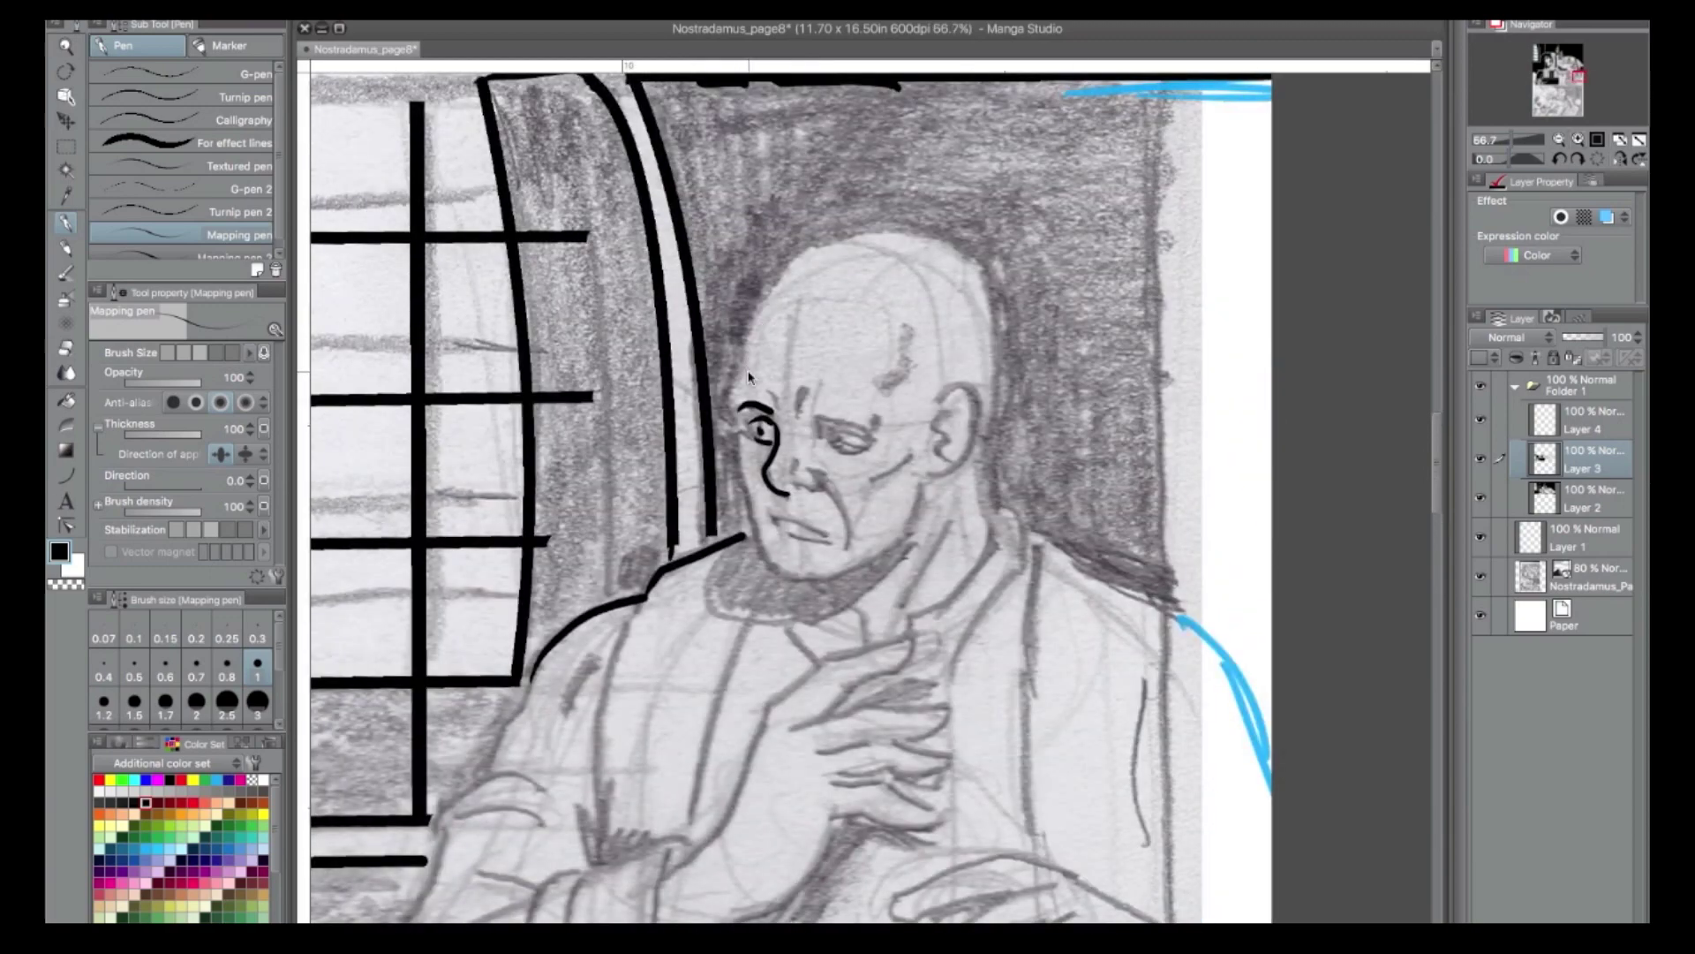
Ink the bald man's skull outline, back of the neck and ear, undoing the first head stroke.
mouse_move(740, 431)
mouse_down()
mouse_move(740, 362)
mouse_move(770, 296)
mouse_move(962, 256)
mouse_move(994, 358)
mouse_up()
key(super+z)
mouse_move(746, 361)
mouse_down()
mouse_move(791, 264)
mouse_move(903, 224)
mouse_move(973, 245)
mouse_move(996, 296)
mouse_move(995, 529)
mouse_up()
mouse_move(929, 411)
mouse_down()
mouse_move(975, 414)
mouse_move(941, 477)
mouse_move(938, 461)
mouse_up()
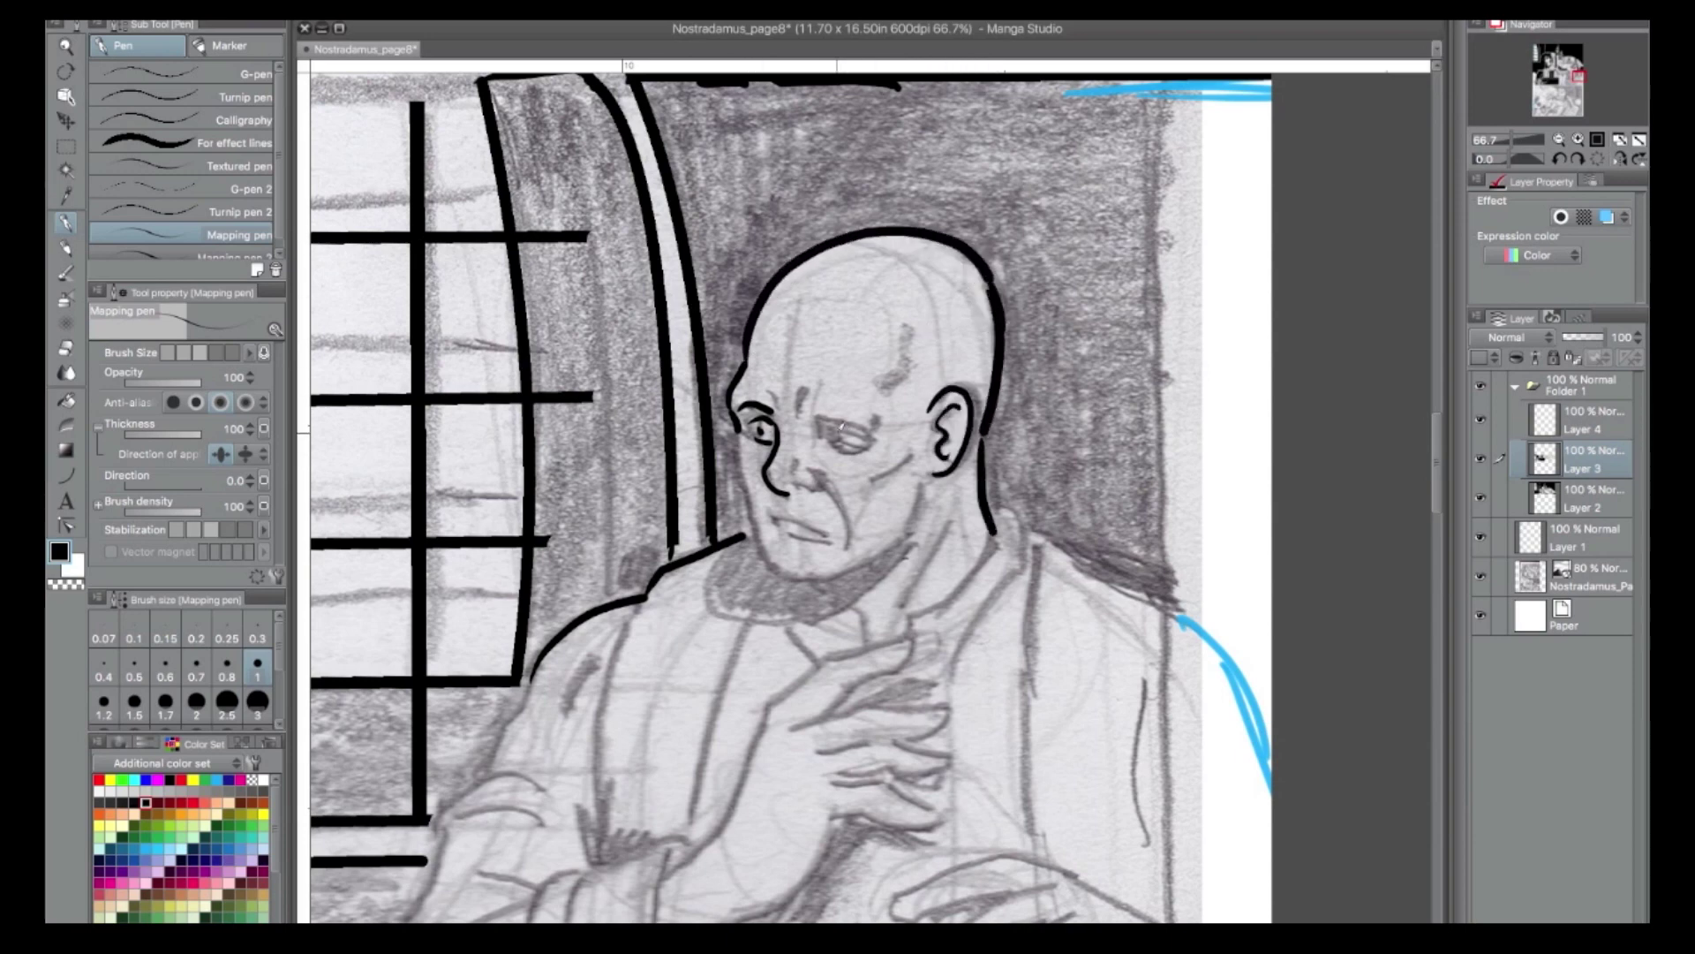
Ink the bald man's brows, eye and nostrils, undoing unwanted strokes, trying a finer brush and returning to brush size 1.
drag(837, 424, 874, 432)
key(ctrl+z)
key(ctrl+z)
key(ctrl+z)
click(138, 659)
mouse_move(760, 443)
mouse_down()
mouse_move(764, 403)
mouse_move(804, 394)
mouse_move(849, 432)
mouse_move(879, 422)
mouse_move(806, 425)
mouse_up()
key(ctrl+z)
click(257, 668)
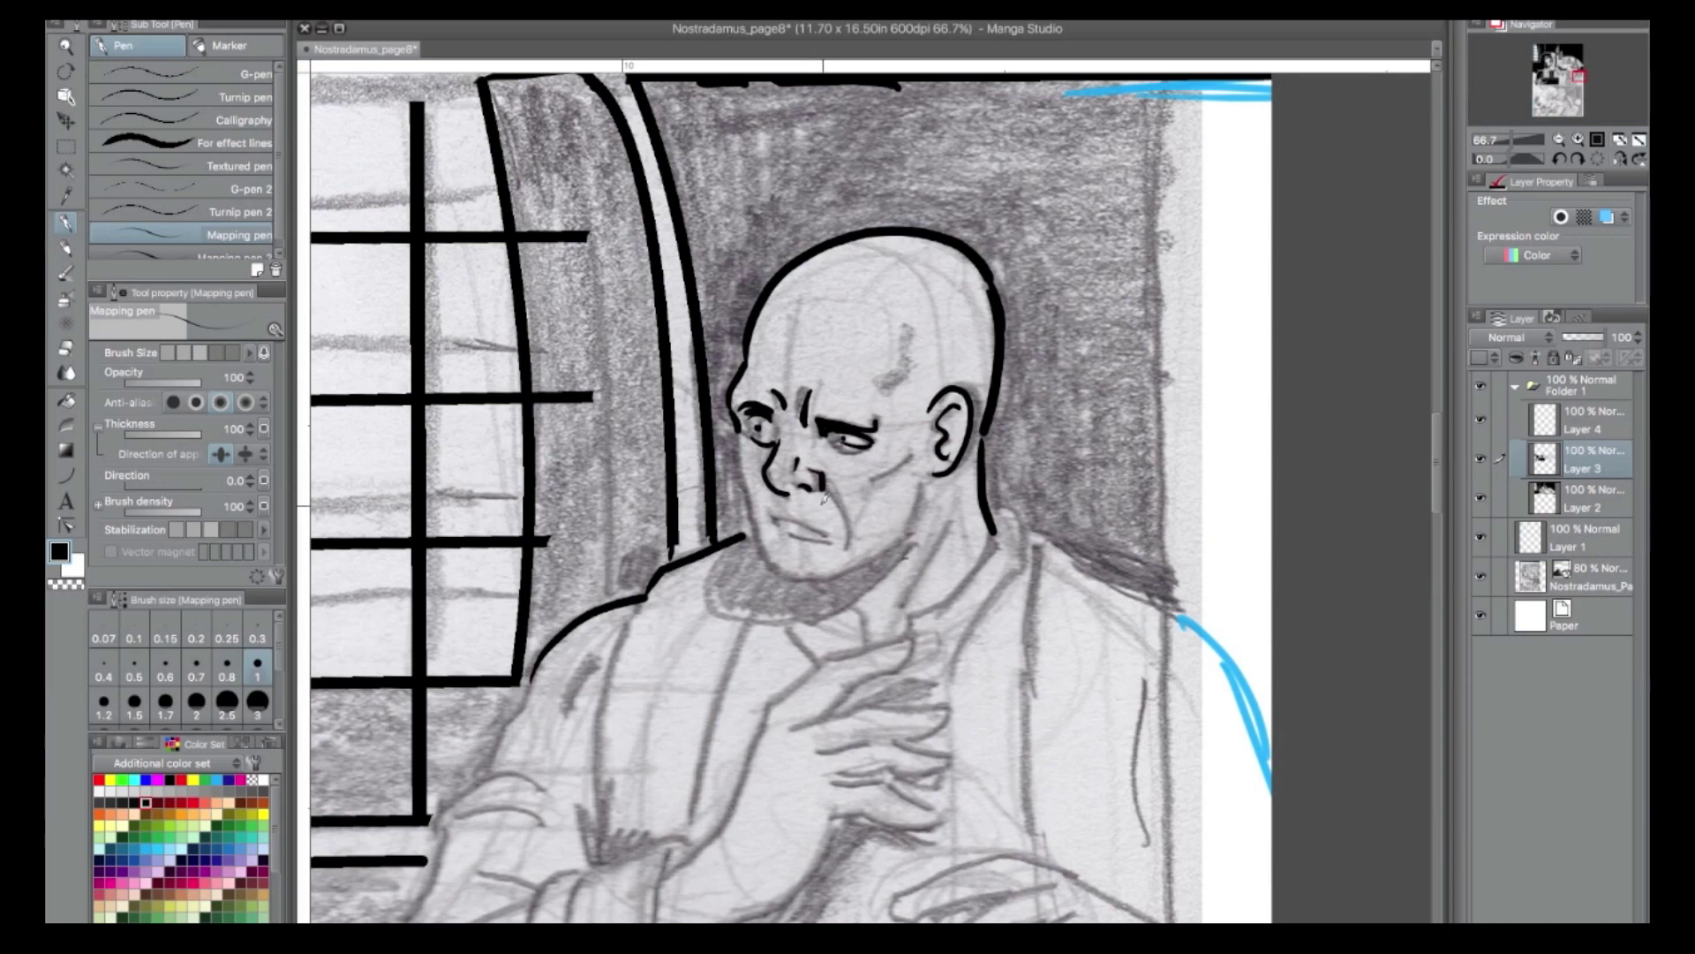
Ink the bald man's mouth, jaw, chin shadow outline, forehead scar, cheek crease and neck line.
mouse_move(779, 521)
mouse_down()
mouse_move(844, 538)
mouse_move(805, 549)
mouse_up()
mouse_move(738, 426)
mouse_down()
mouse_move(775, 563)
mouse_move(833, 574)
mouse_move(901, 545)
mouse_up()
mouse_move(923, 488)
mouse_down()
mouse_move(905, 556)
mouse_move(733, 616)
mouse_move(752, 528)
mouse_up()
drag(883, 380, 907, 321)
mouse_move(908, 461)
mouse_down()
mouse_move(869, 480)
mouse_move(850, 551)
mouse_up()
drag(804, 512, 810, 499)
drag(923, 558, 901, 618)
Ink the bald man's bent sleeve from shoulder to elbow, its folds and cuff, and the side of his coat.
drag(753, 630, 847, 272)
drag(584, 416, 632, 313)
mouse_move(535, 467)
mouse_down()
mouse_move(552, 436)
mouse_move(642, 440)
mouse_up()
mouse_move(551, 456)
mouse_down()
mouse_move(487, 614)
mouse_move(492, 702)
mouse_move(565, 774)
mouse_move(650, 754)
mouse_move(609, 923)
mouse_up()
drag(647, 761, 625, 879)
drag(570, 516, 638, 539)
mouse_move(624, 596)
mouse_down()
mouse_move(641, 543)
mouse_move(680, 511)
mouse_up()
mouse_move(667, 570)
mouse_down()
mouse_move(682, 521)
mouse_move(781, 482)
mouse_move(786, 496)
mouse_up()
mouse_move(760, 500)
mouse_down()
mouse_move(770, 649)
mouse_move(789, 673)
mouse_up()
Ink the bald man's raised forearm, hand and fingers, shirt collar and lapel, undoing one unwanted stroke.
mouse_move(798, 601)
mouse_down()
mouse_move(795, 641)
mouse_move(771, 607)
mouse_move(893, 535)
mouse_move(927, 464)
mouse_up()
mouse_move(765, 519)
mouse_down()
mouse_move(831, 462)
mouse_move(870, 372)
mouse_up()
key(ctrl+z)
mouse_move(824, 470)
mouse_down()
mouse_move(862, 350)
mouse_move(930, 295)
mouse_up()
drag(901, 364, 1016, 282)
mouse_move(962, 349)
mouse_down()
mouse_move(886, 371)
mouse_move(1014, 374)
mouse_move(998, 386)
mouse_move(1049, 404)
mouse_up()
drag(950, 424, 1049, 408)
drag(963, 244, 965, 284)
mouse_move(882, 265)
mouse_down()
mouse_move(908, 300)
mouse_move(790, 493)
mouse_up()
Outline the jagged elbow shadow and the sleeve's lower edge, and finish the bald man's sleeve folds, coat line and fingers.
mouse_move(548, 680)
mouse_down()
mouse_move(750, 685)
mouse_move(651, 723)
mouse_move(751, 696)
mouse_up()
drag(650, 753, 813, 712)
drag(819, 593, 811, 717)
mouse_move(939, 506)
mouse_down()
mouse_move(777, 761)
mouse_move(637, 761)
mouse_up()
mouse_move(673, 437)
mouse_down()
mouse_move(685, 505)
mouse_move(715, 426)
mouse_move(757, 485)
mouse_move(703, 509)
mouse_up()
drag(694, 306, 656, 360)
drag(742, 238, 691, 440)
mouse_move(927, 429)
mouse_down()
mouse_move(977, 415)
mouse_move(978, 452)
mouse_move(1020, 468)
mouse_move(1035, 420)
mouse_up()
drag(942, 510, 1031, 468)
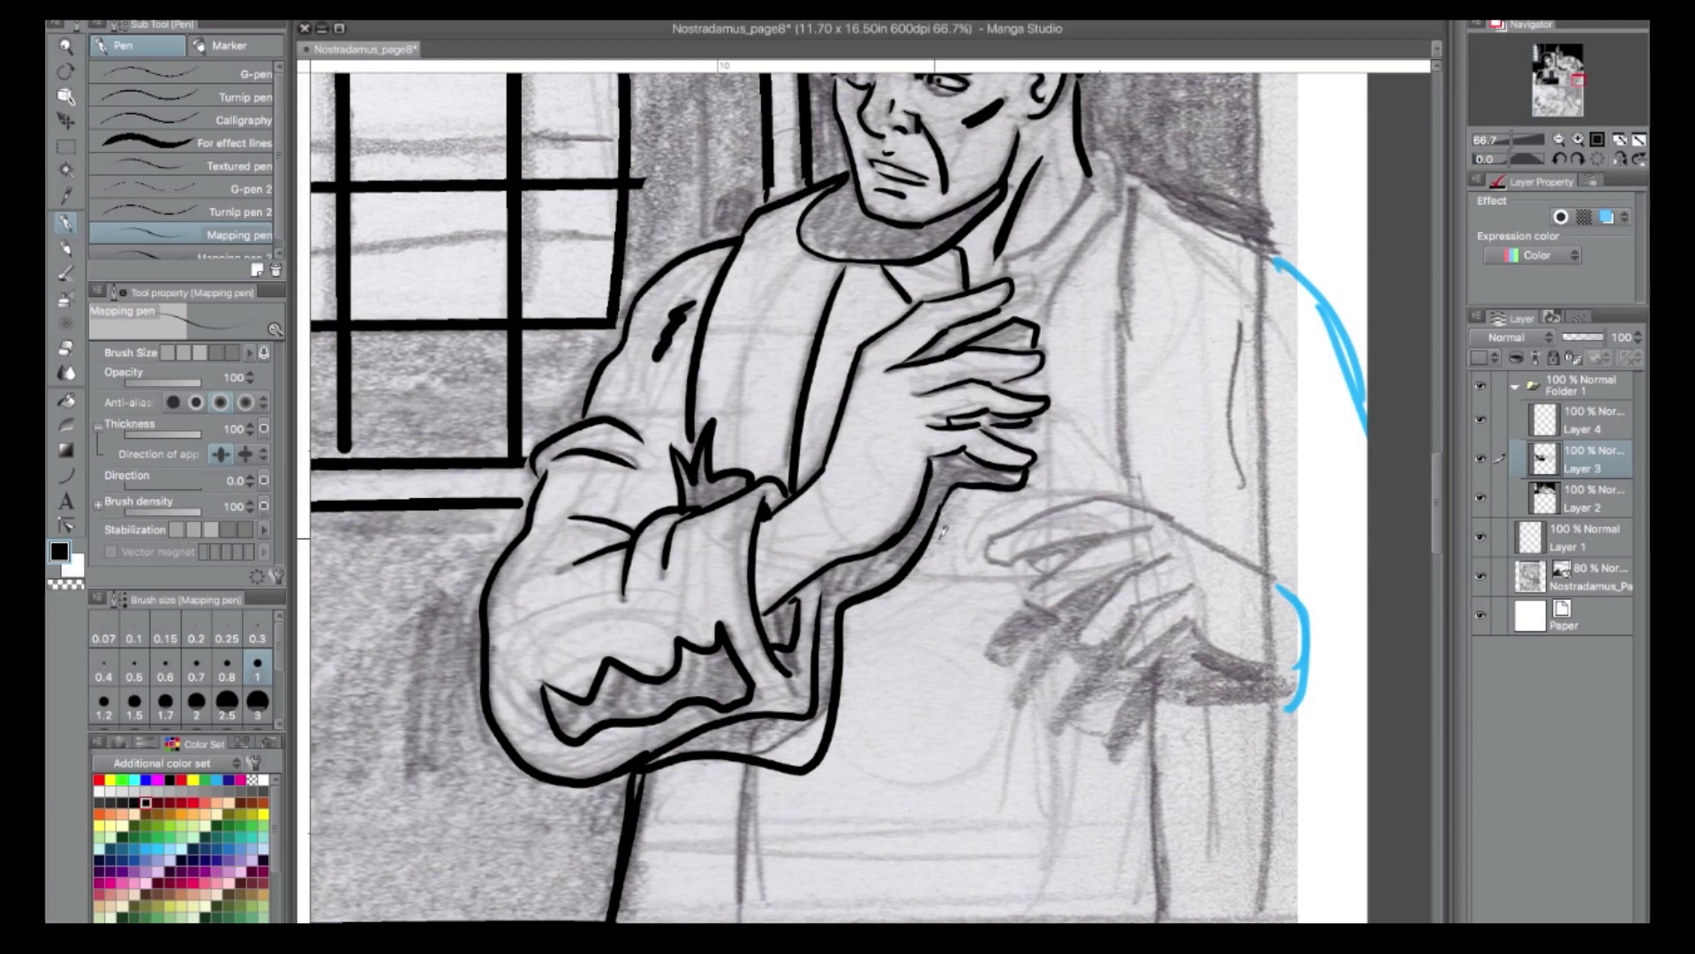
Ink the bald man's collar, his far shoulder and the sleeve lines running beyond the panel's edge.
mouse_move(940, 505)
mouse_down()
mouse_move(710, 594)
mouse_move(666, 646)
mouse_up()
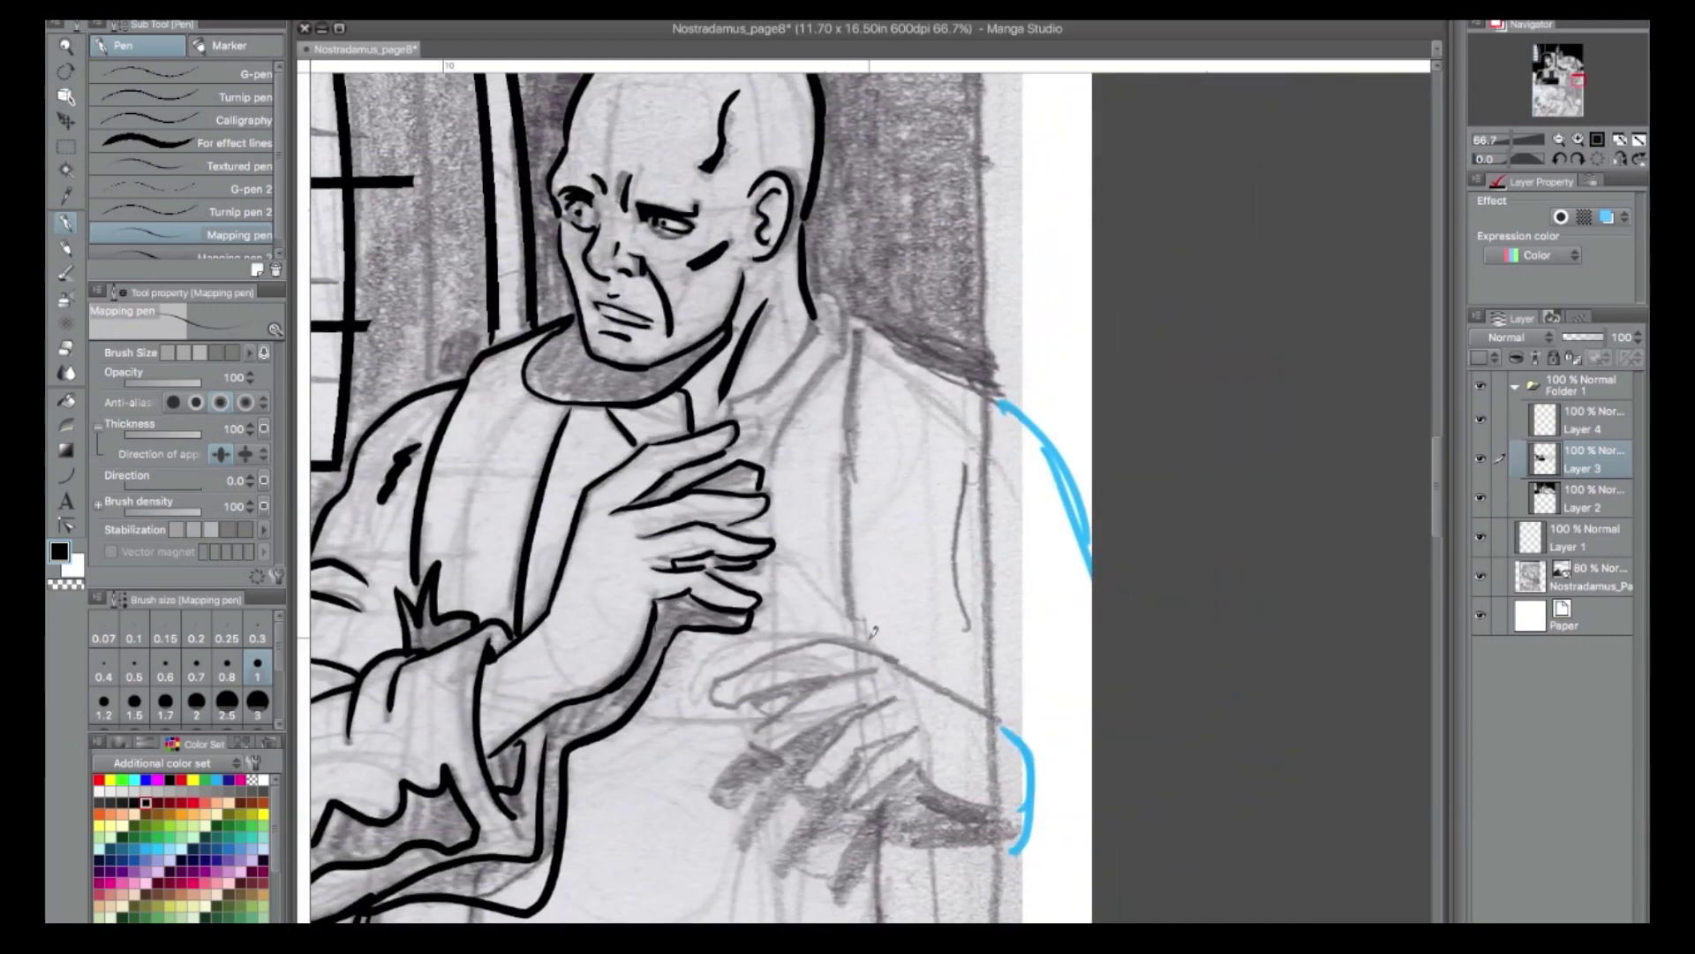
mouse_move(733, 411)
mouse_down()
mouse_move(825, 320)
mouse_move(764, 464)
mouse_up()
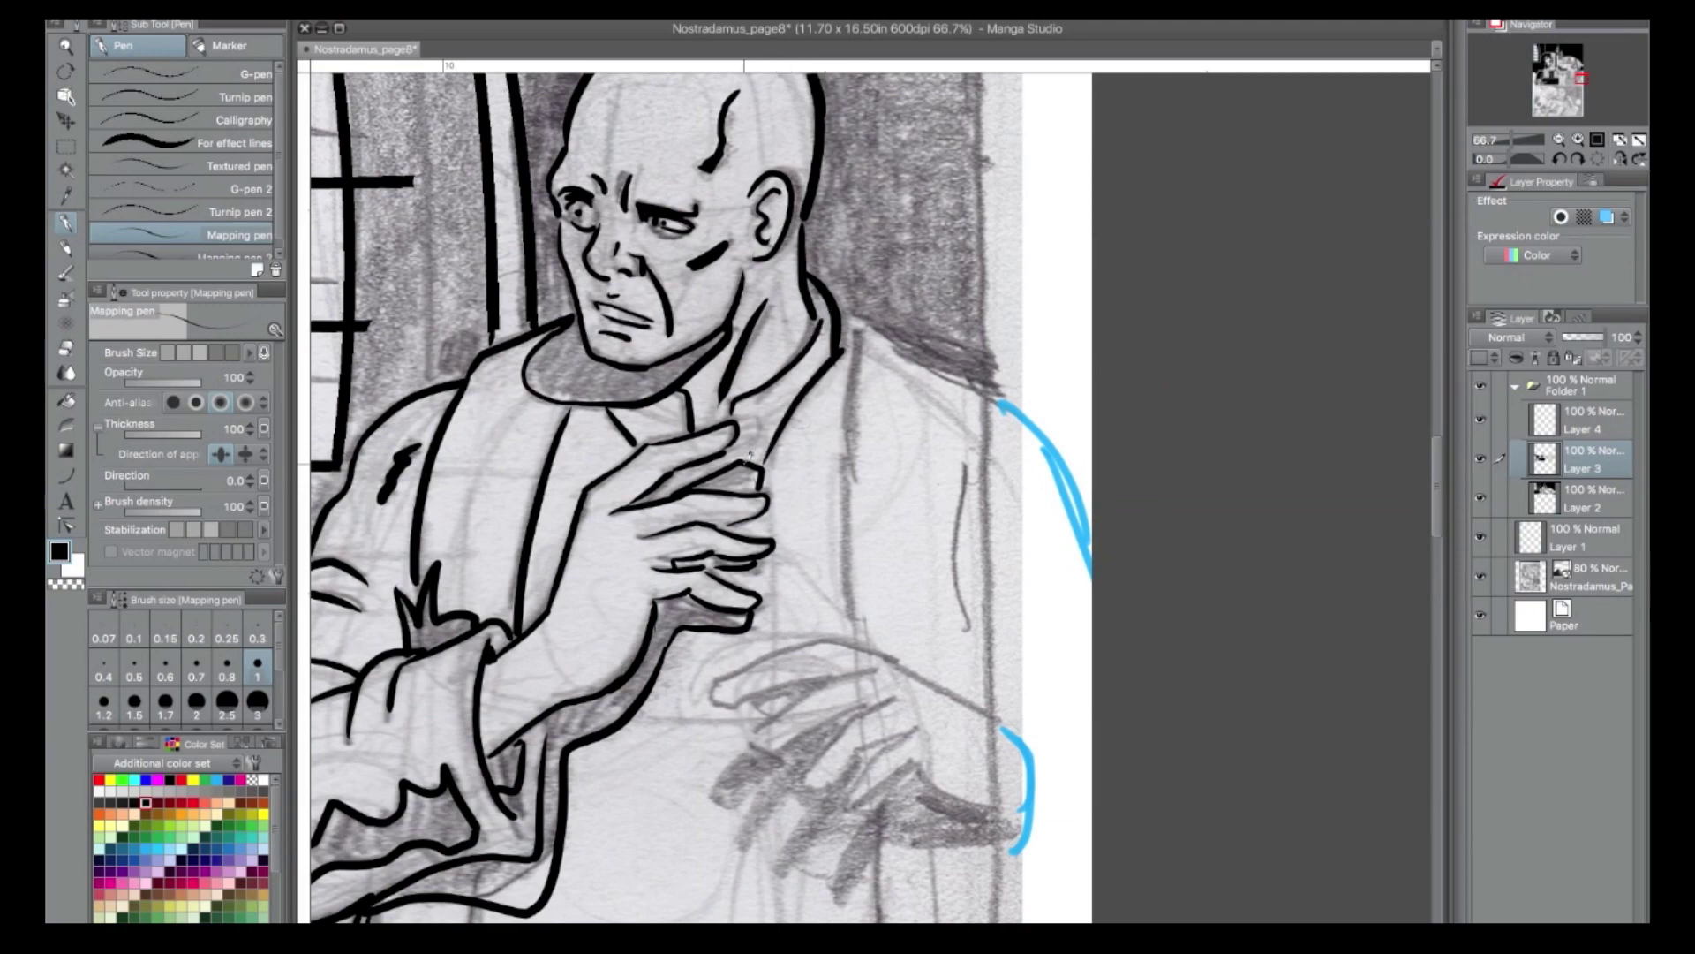
mouse_move(841, 309)
mouse_down()
mouse_move(1004, 389)
mouse_move(969, 455)
mouse_move(978, 698)
mouse_up()
mouse_move(999, 403)
mouse_down()
mouse_move(1082, 490)
mouse_move(1092, 561)
mouse_up()
drag(870, 383, 917, 126)
Ink the long vertical front edges and folds of the bald man's coat down to the panel's lower border.
drag(765, 408, 735, 828)
drag(928, 593, 922, 816)
mouse_move(927, 610)
mouse_down()
mouse_move(953, 805)
mouse_move(923, 853)
mouse_move(958, 852)
mouse_up()
drag(735, 811, 733, 876)
drag(527, 649, 500, 873)
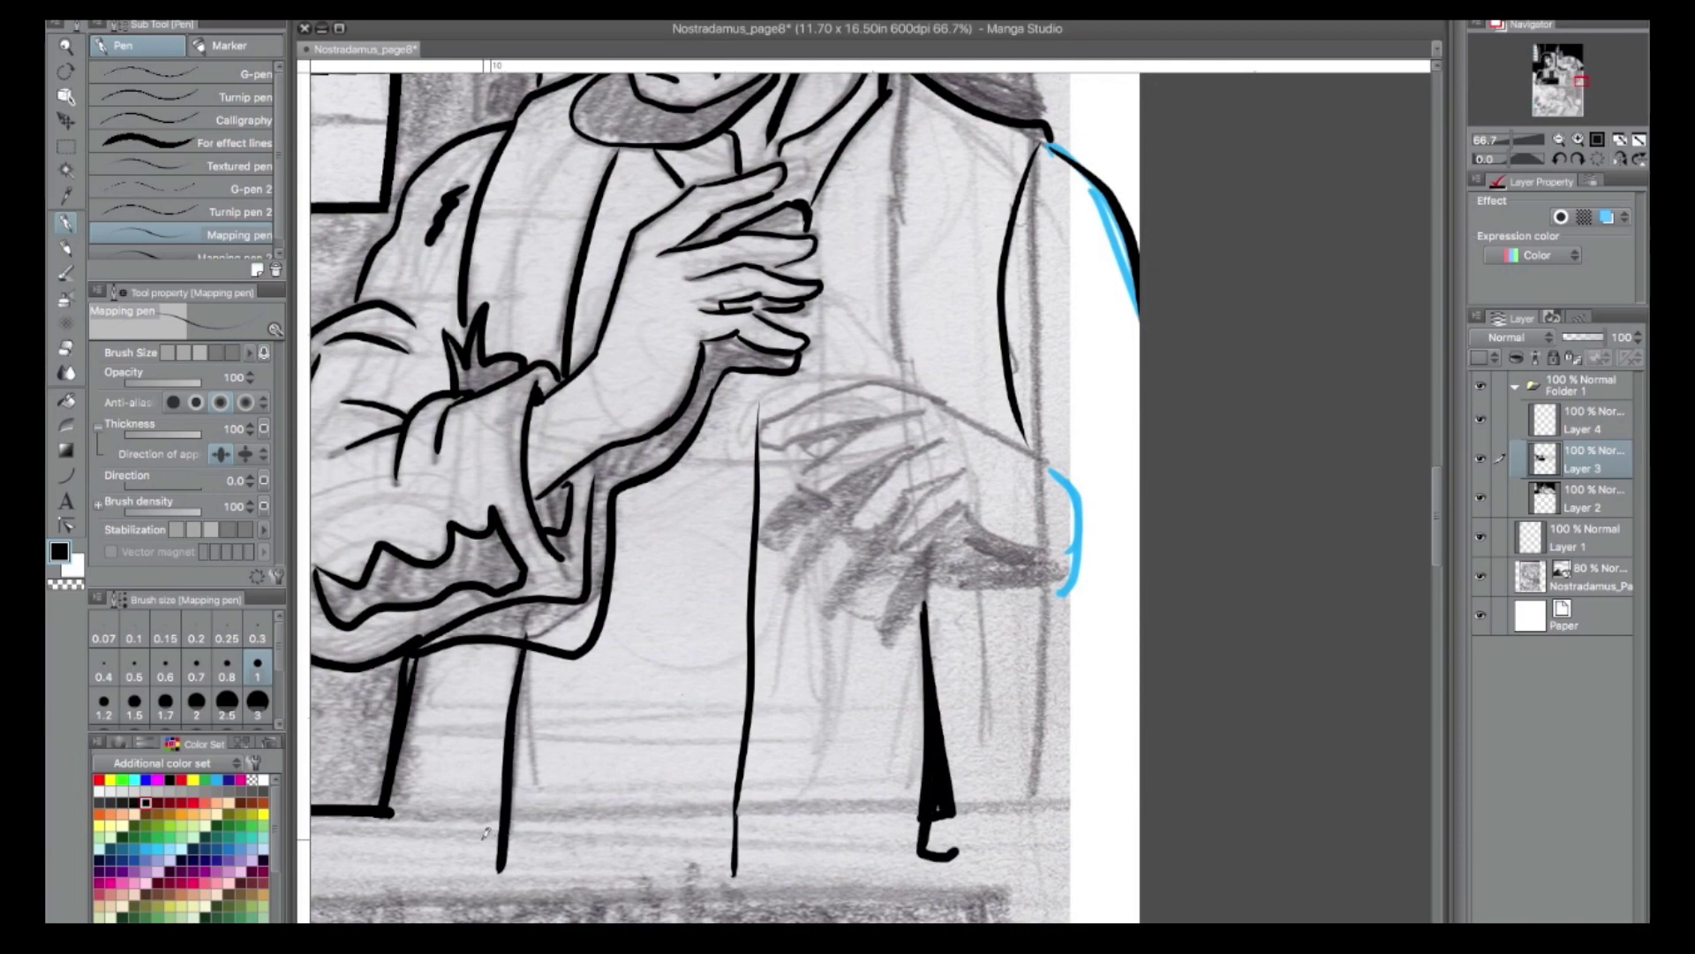
Fill the wall between the pillar and the right window with black, undoing the fill that floods the page.
click(1560, 139)
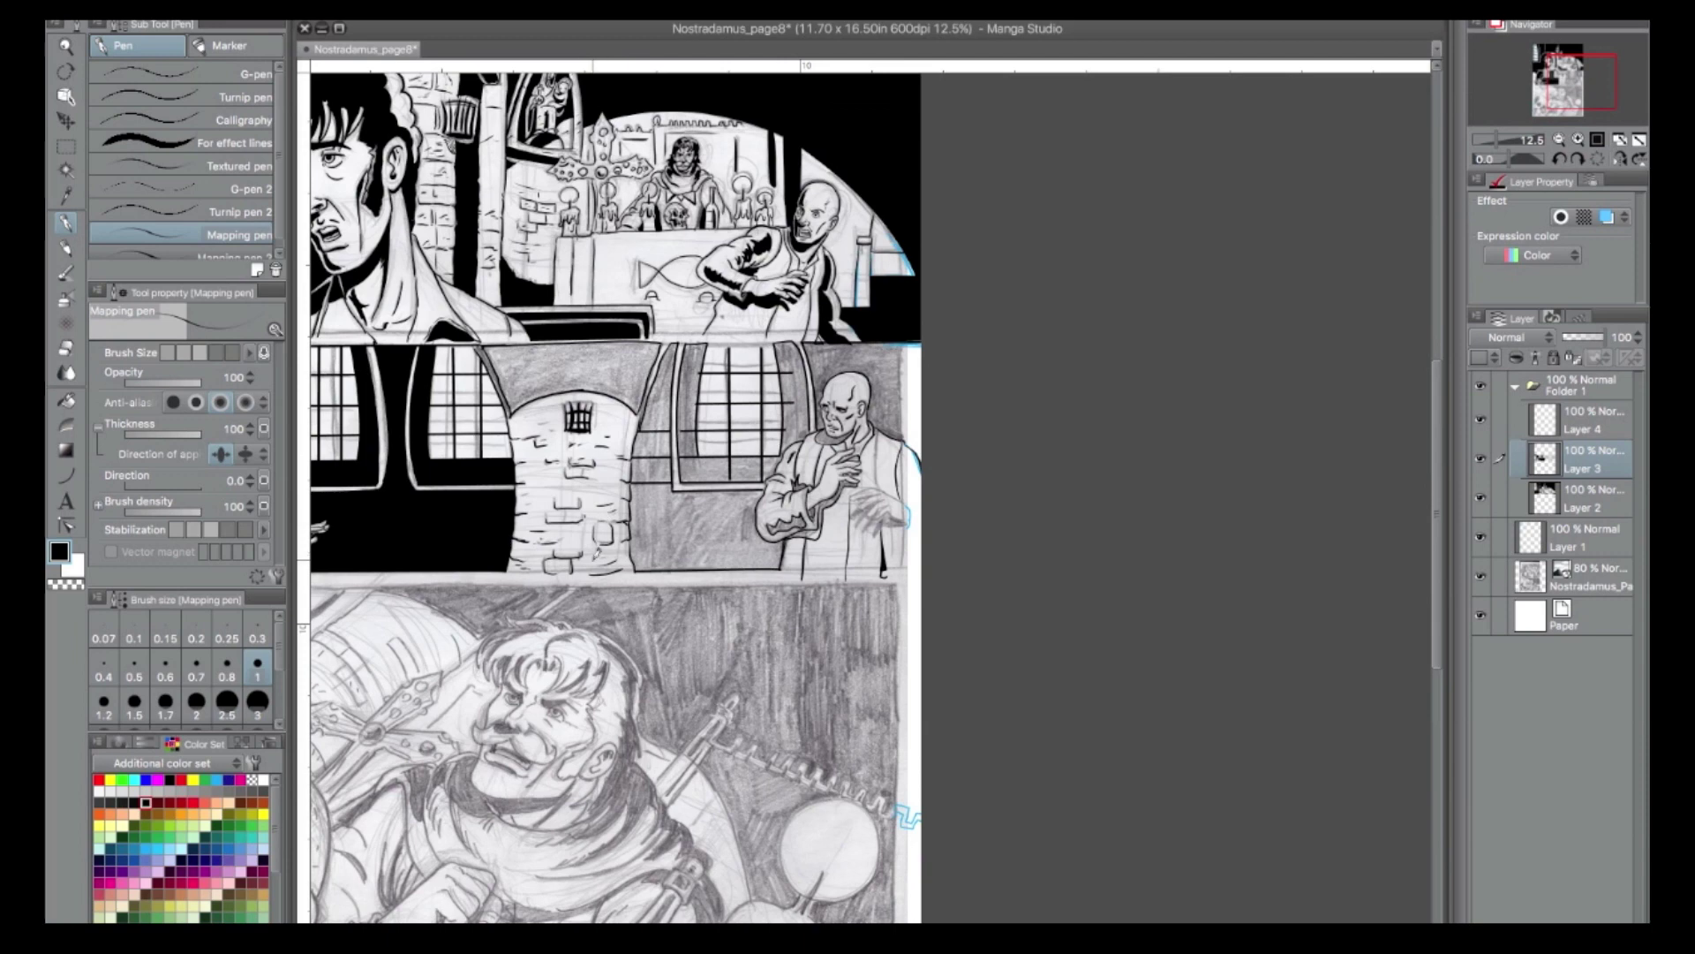
key(g)
click(663, 411)
click(658, 449)
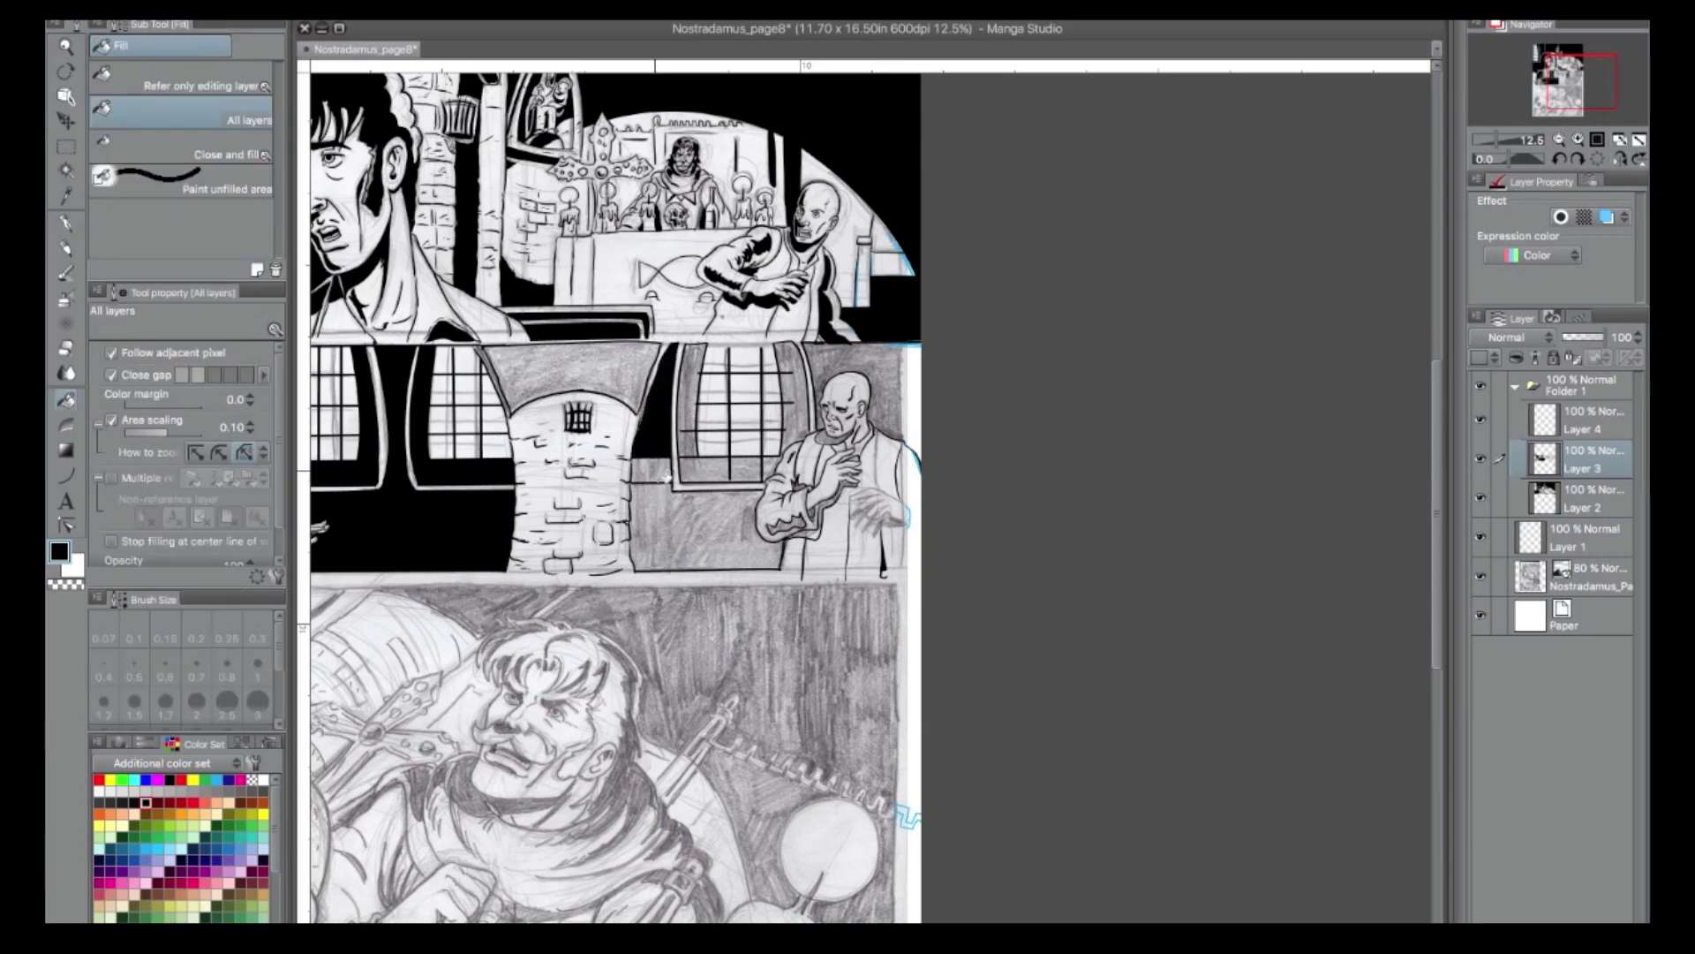
click(664, 475)
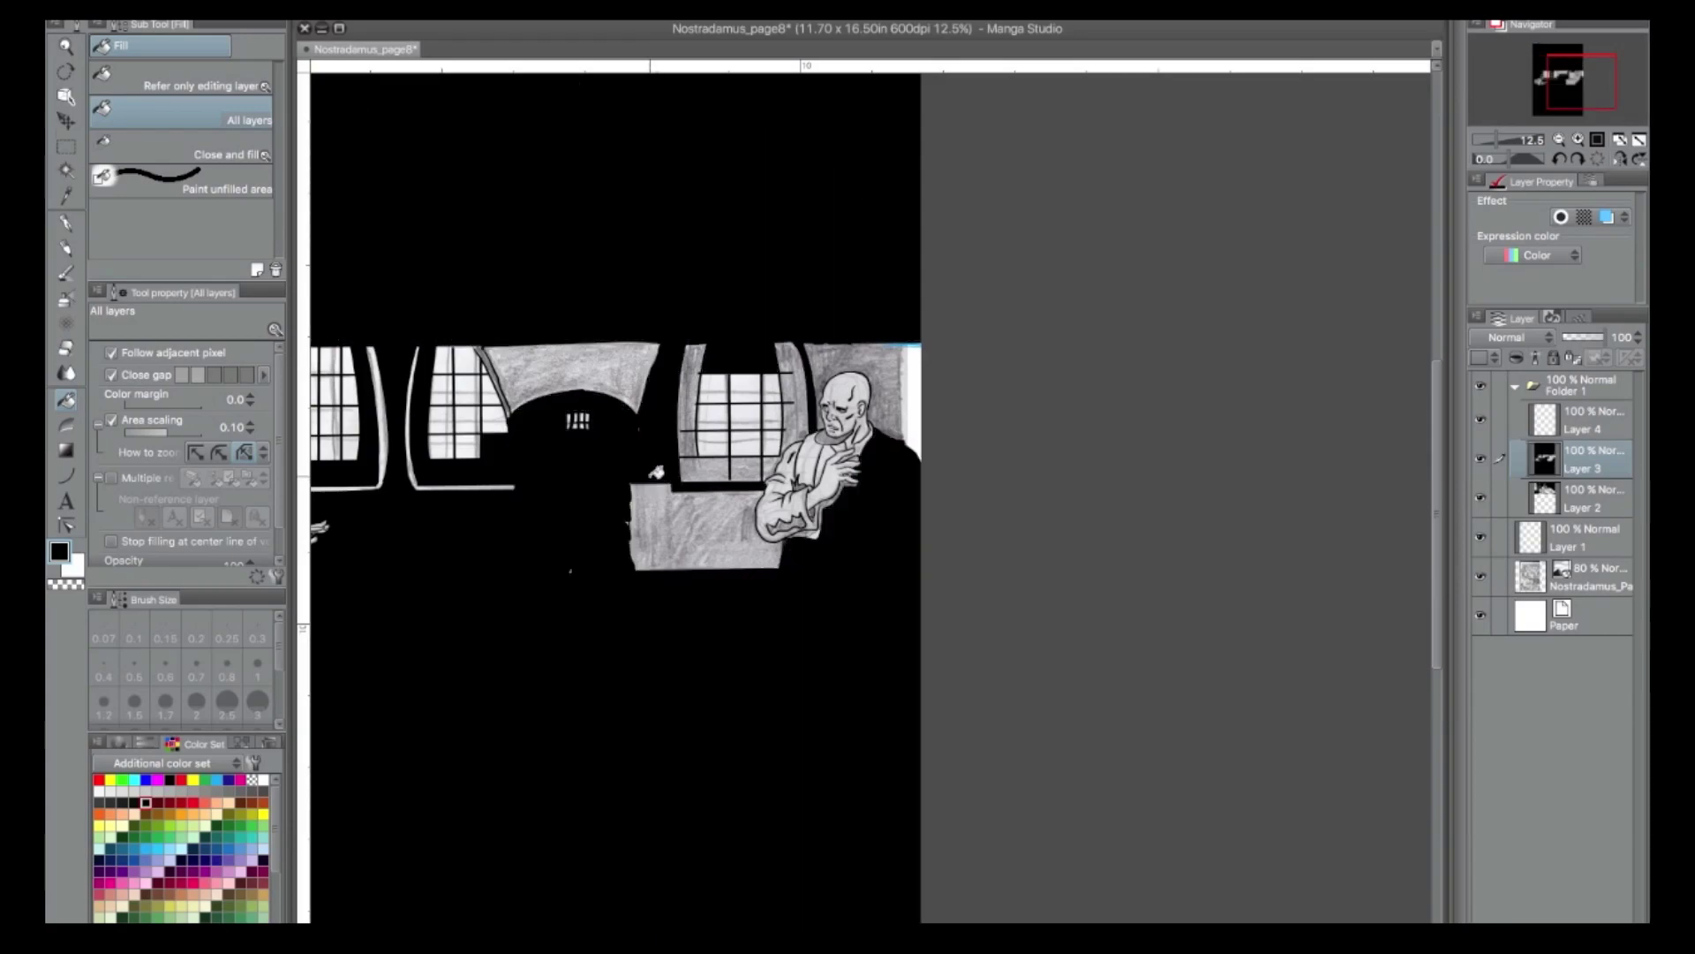
key(ctrl+z)
Fill the wall above the pillar, the right window's dark surround, the background around the bald man and his sleeve shadow with black.
click(574, 362)
click(868, 353)
click(793, 446)
click(751, 468)
click(693, 446)
click(708, 515)
click(808, 524)
click(843, 543)
key(ctrl+z)
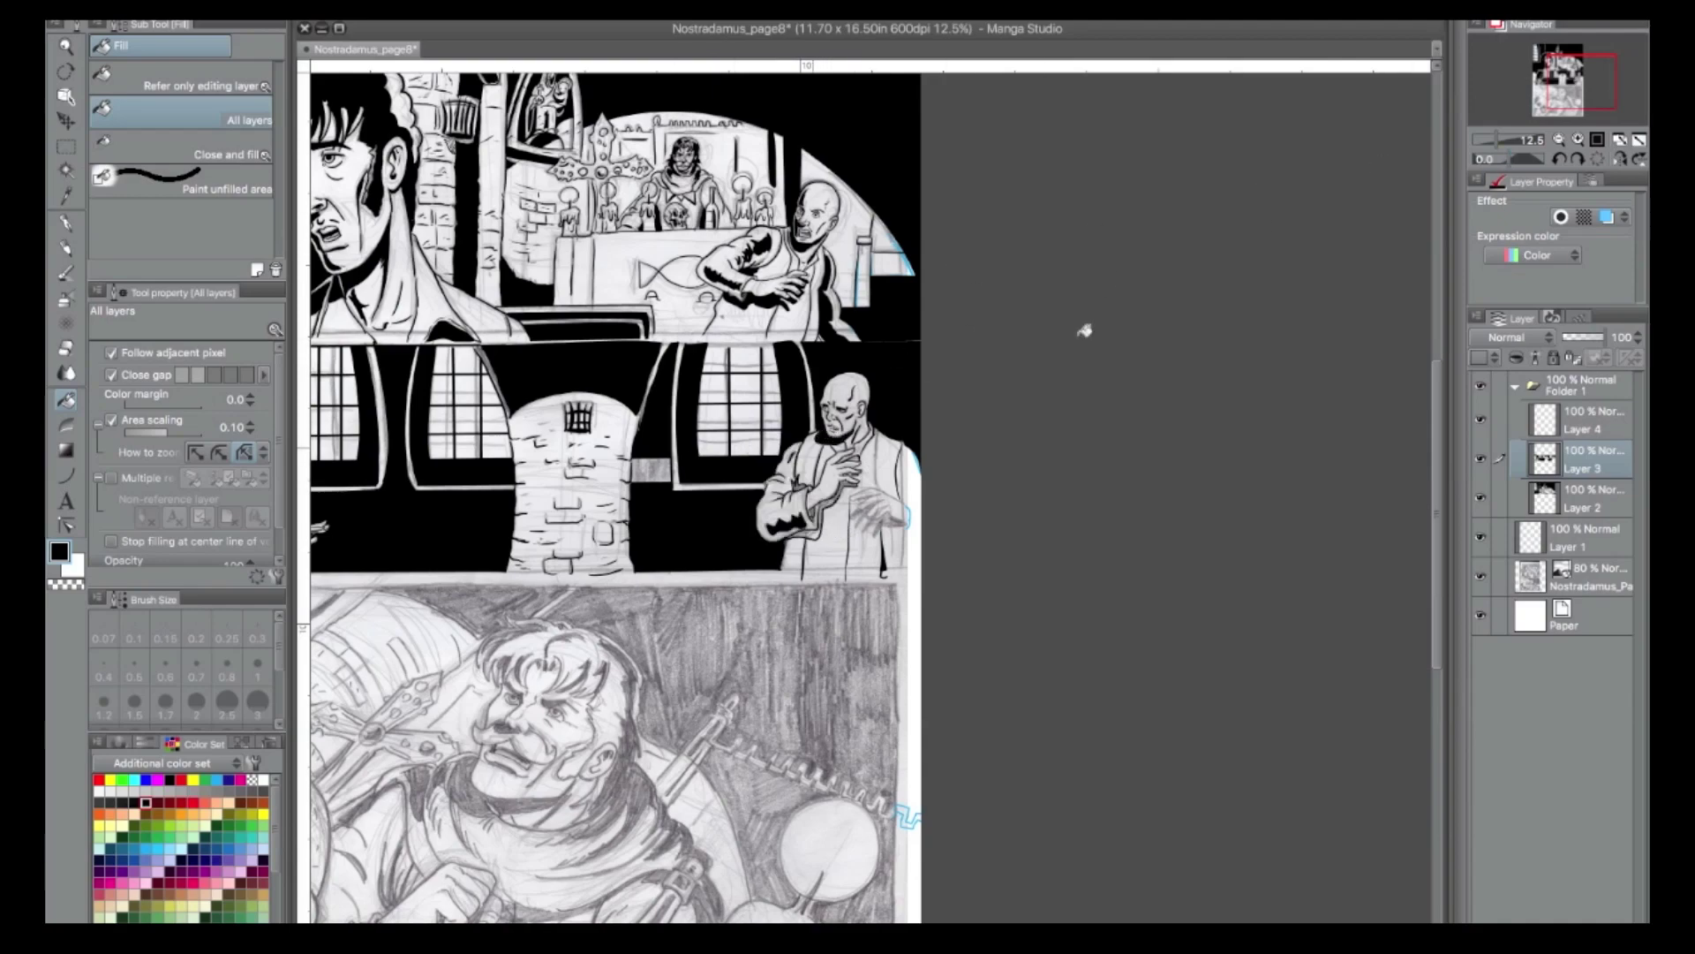
Fill the remaining grey patch between the pillar and the right window's frame with black.
click(1558, 140)
click(67, 223)
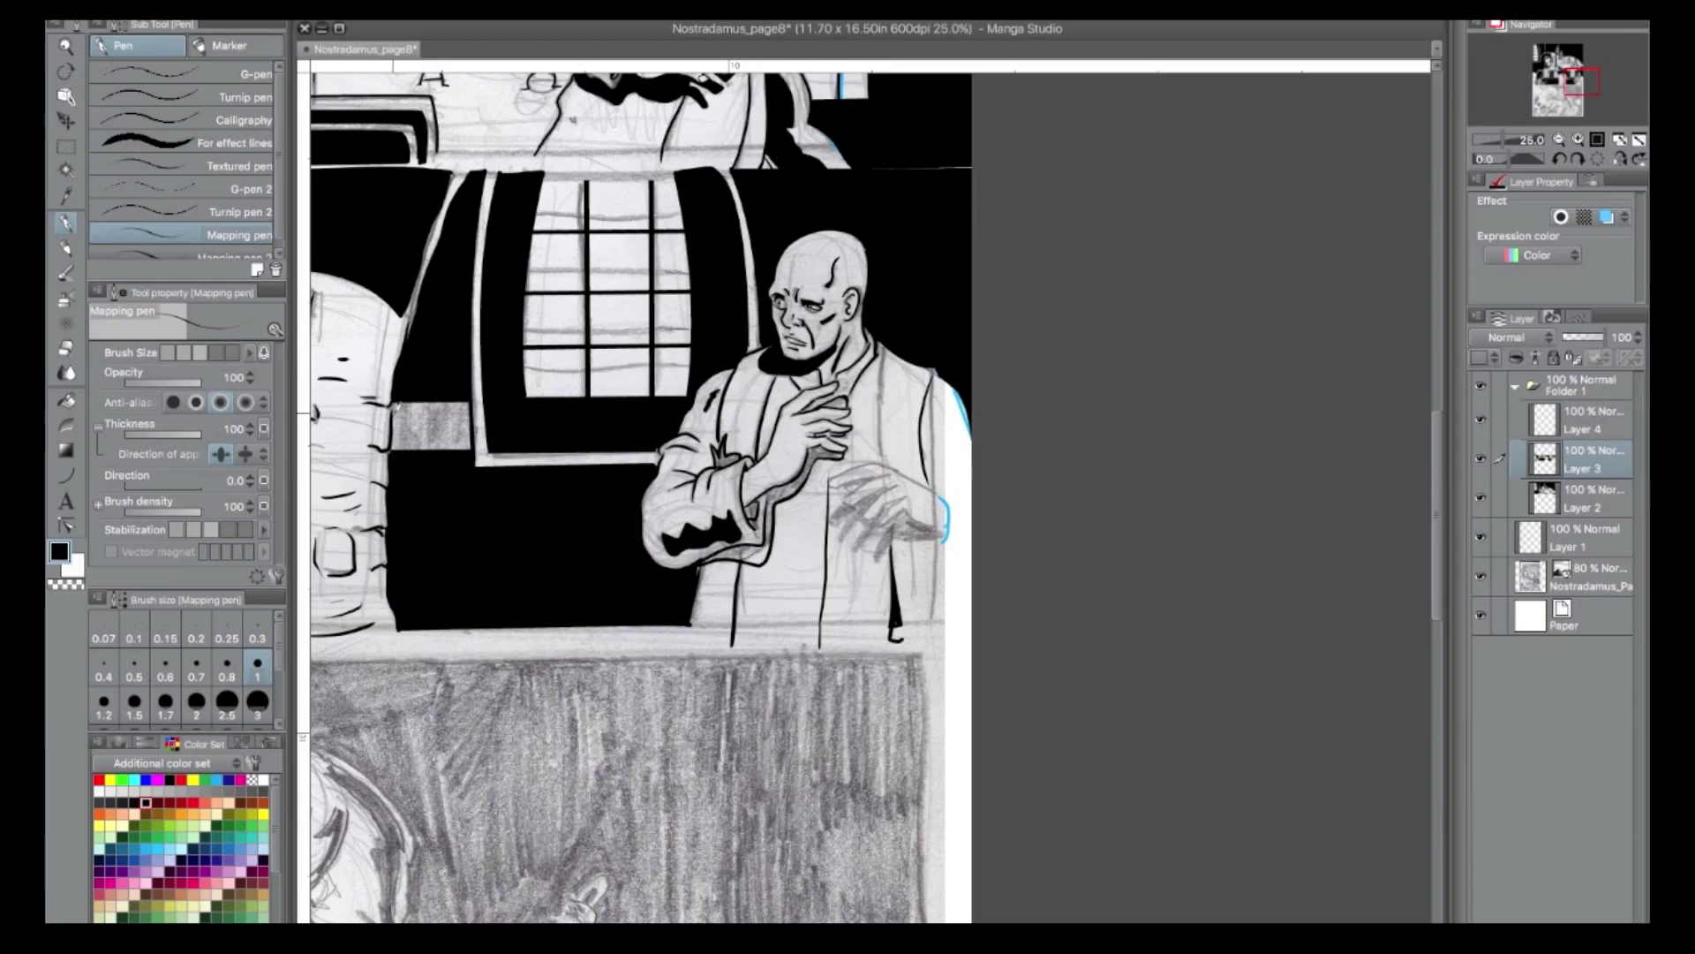
key(g)
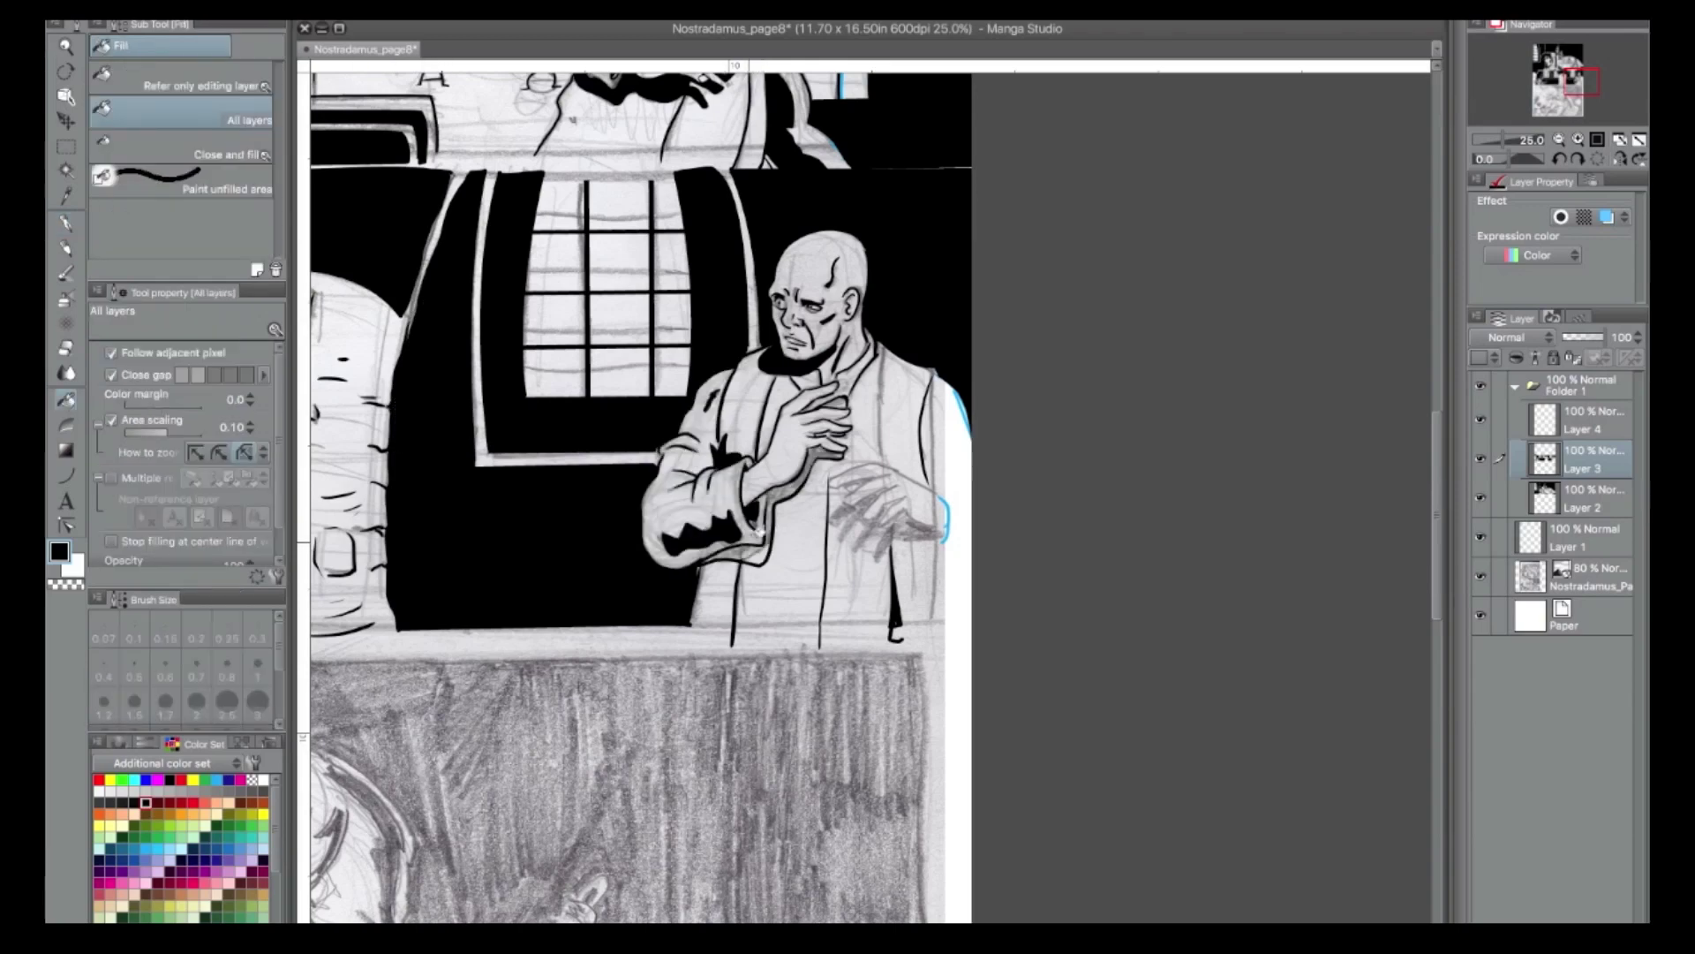
Ink the bald man's outer sleeve and cuff out to the page edge, and close the base of the coat's dark fold.
click(1579, 141)
key(p)
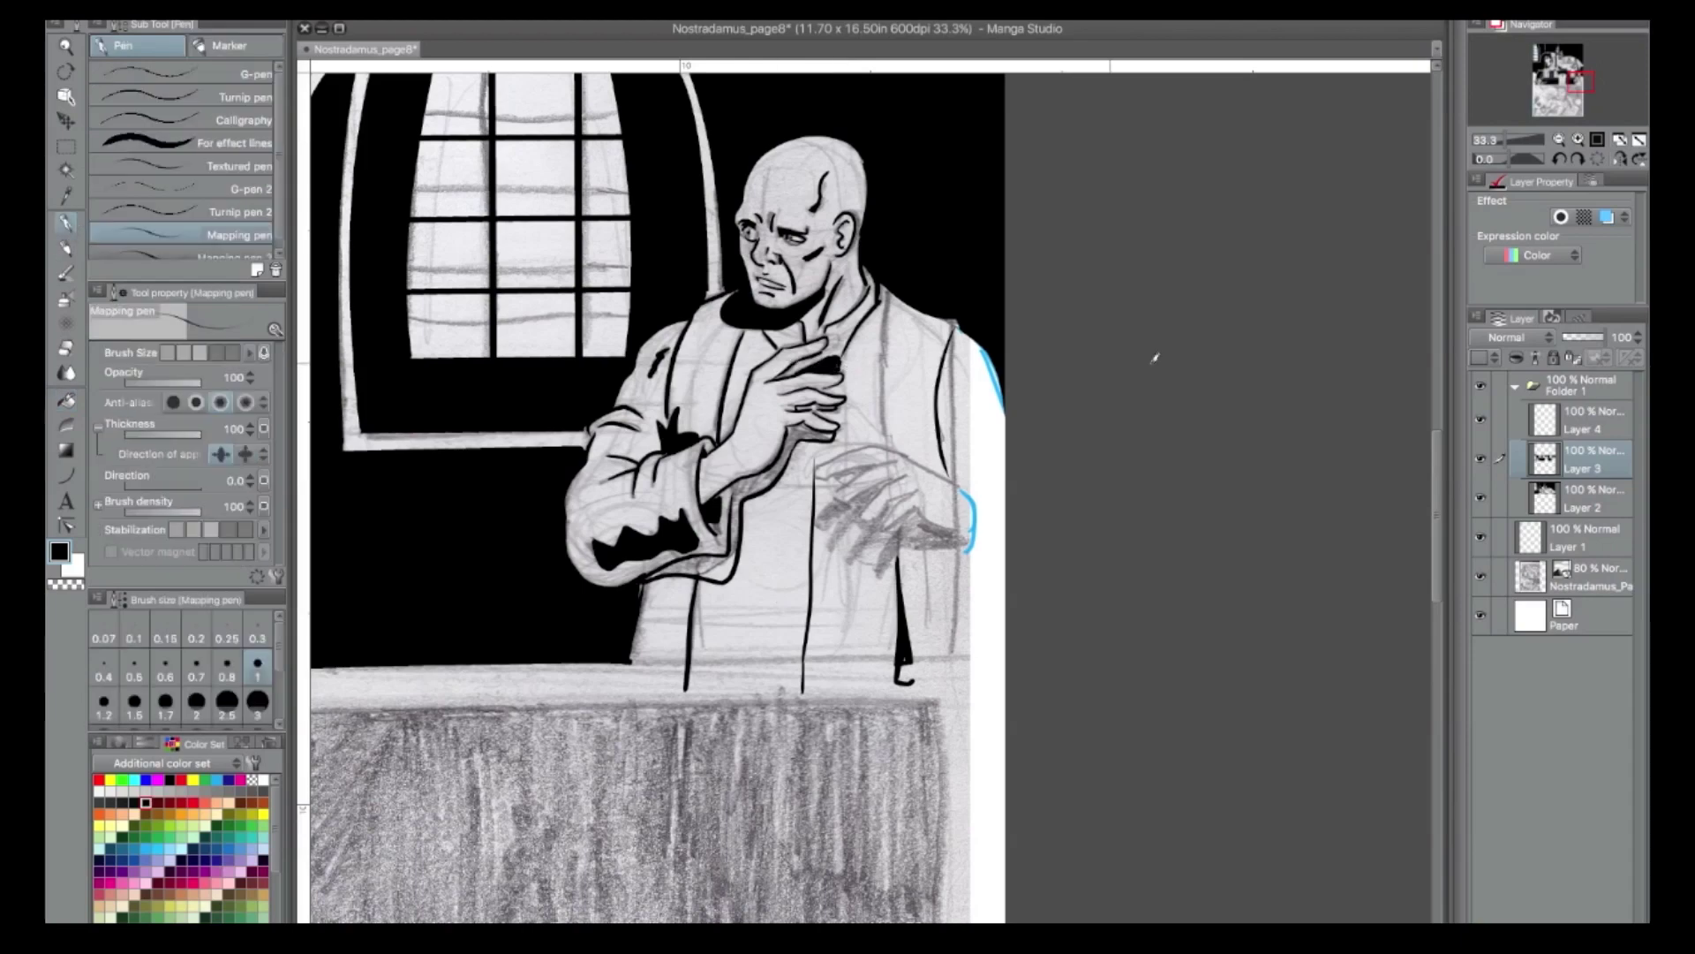
drag(965, 484, 964, 565)
drag(962, 482, 1017, 500)
drag(1018, 575, 980, 576)
mouse_move(945, 542)
mouse_down()
mouse_move(947, 592)
mouse_move(1016, 614)
mouse_up()
drag(910, 655, 907, 673)
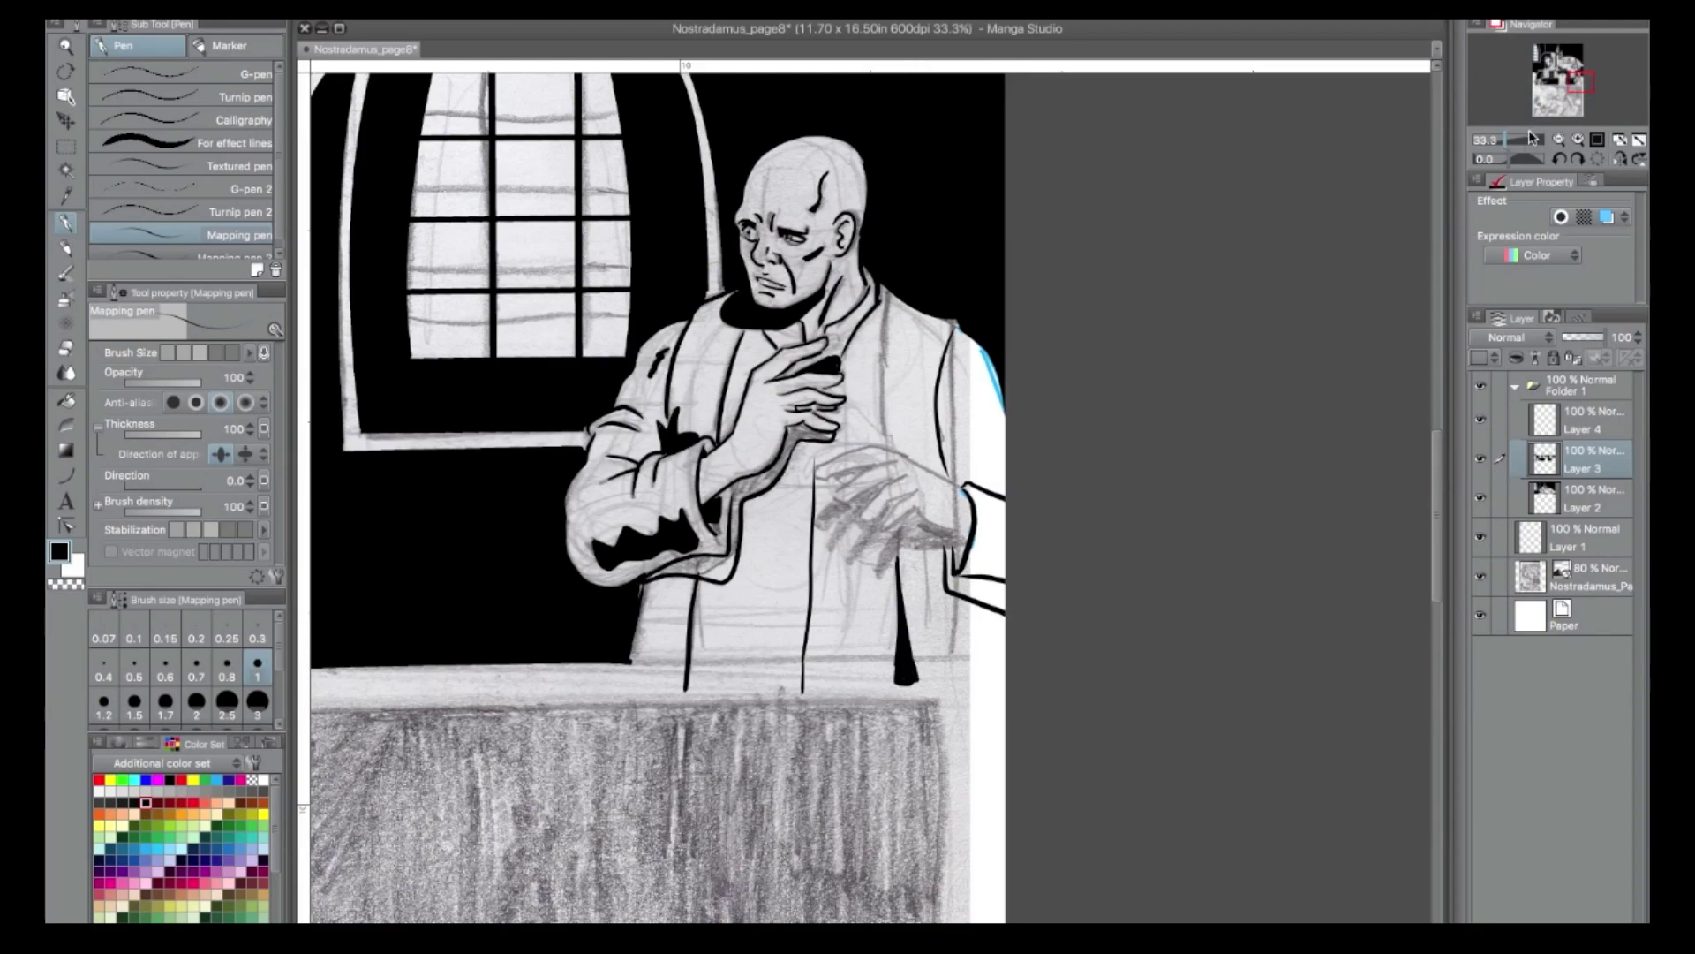
Fill the shadow beneath the bald man's raised forearm and cuff with black.
drag(1579, 83, 1561, 85)
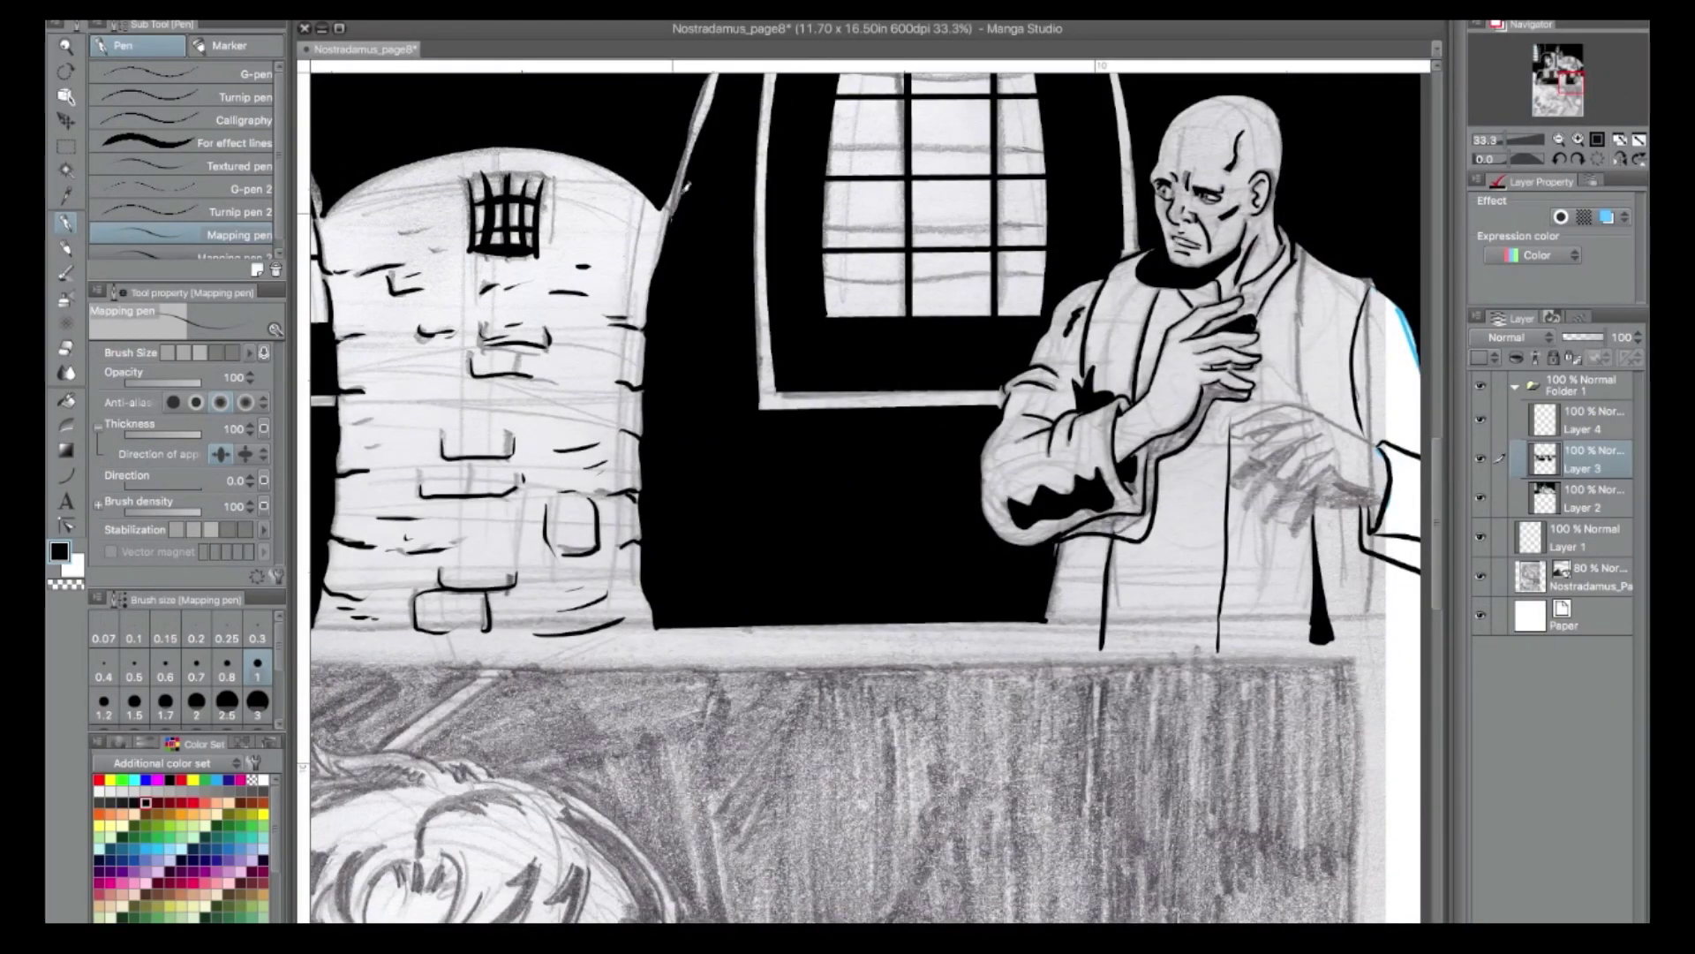
key(g)
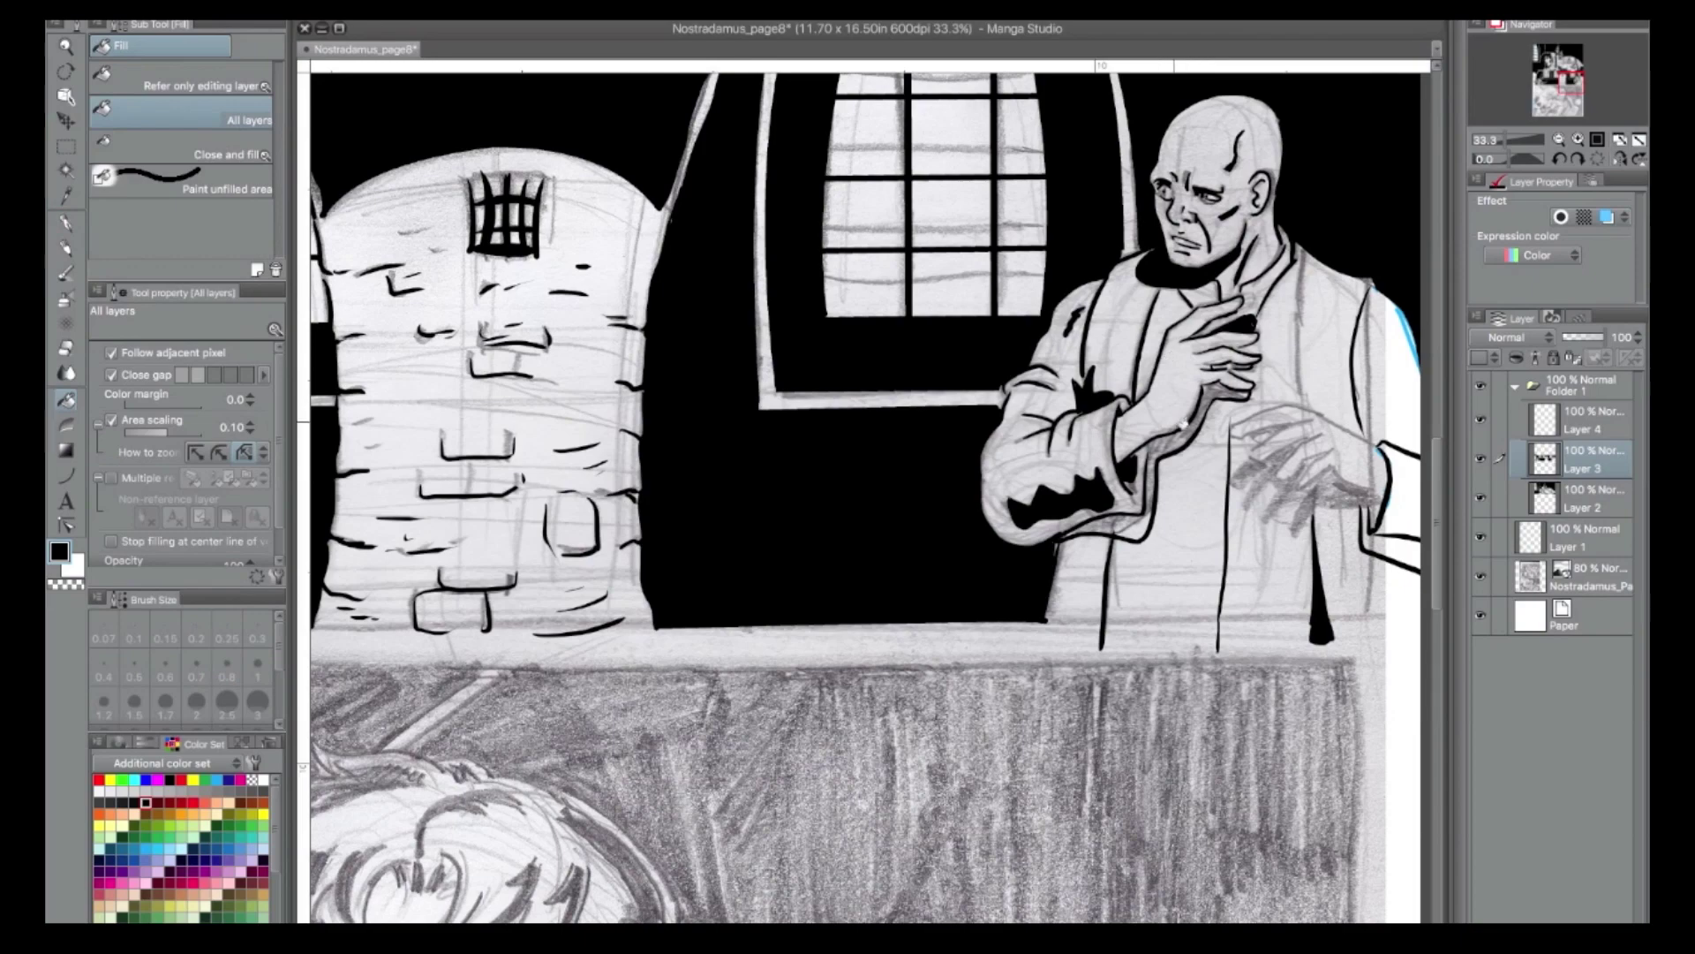
key(p)
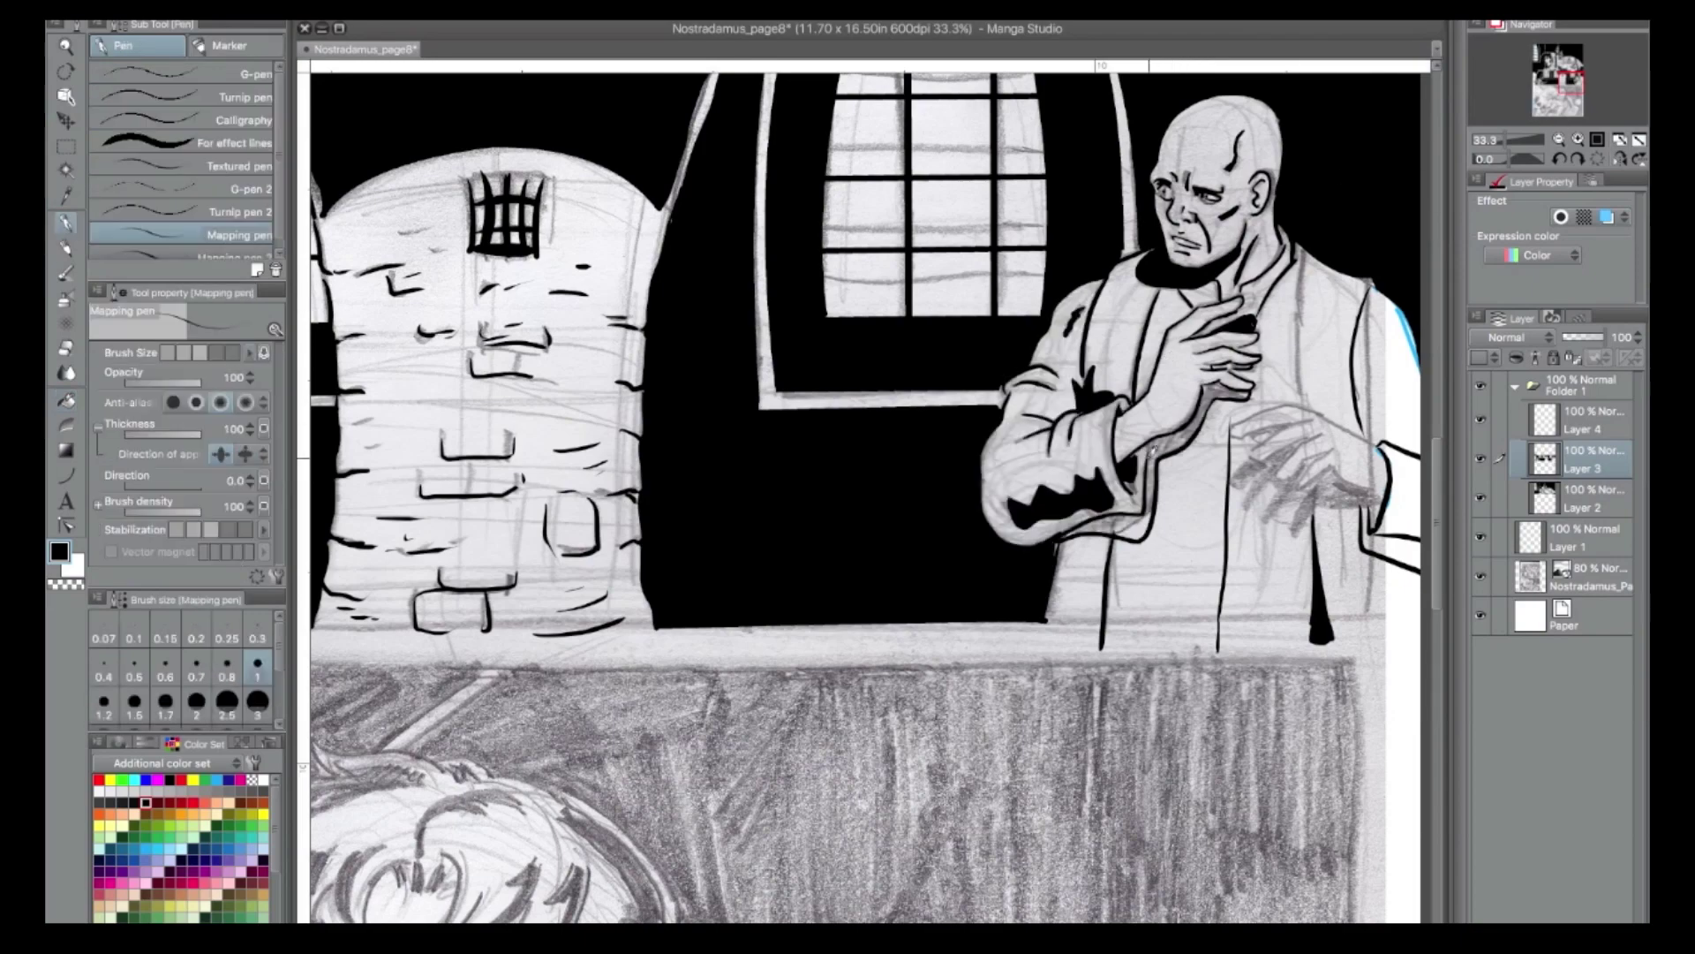
click(75, 402)
click(1138, 527)
Ink the fingers and back of the bald man's lower hand up to the cuff.
click(1576, 141)
click(1576, 141)
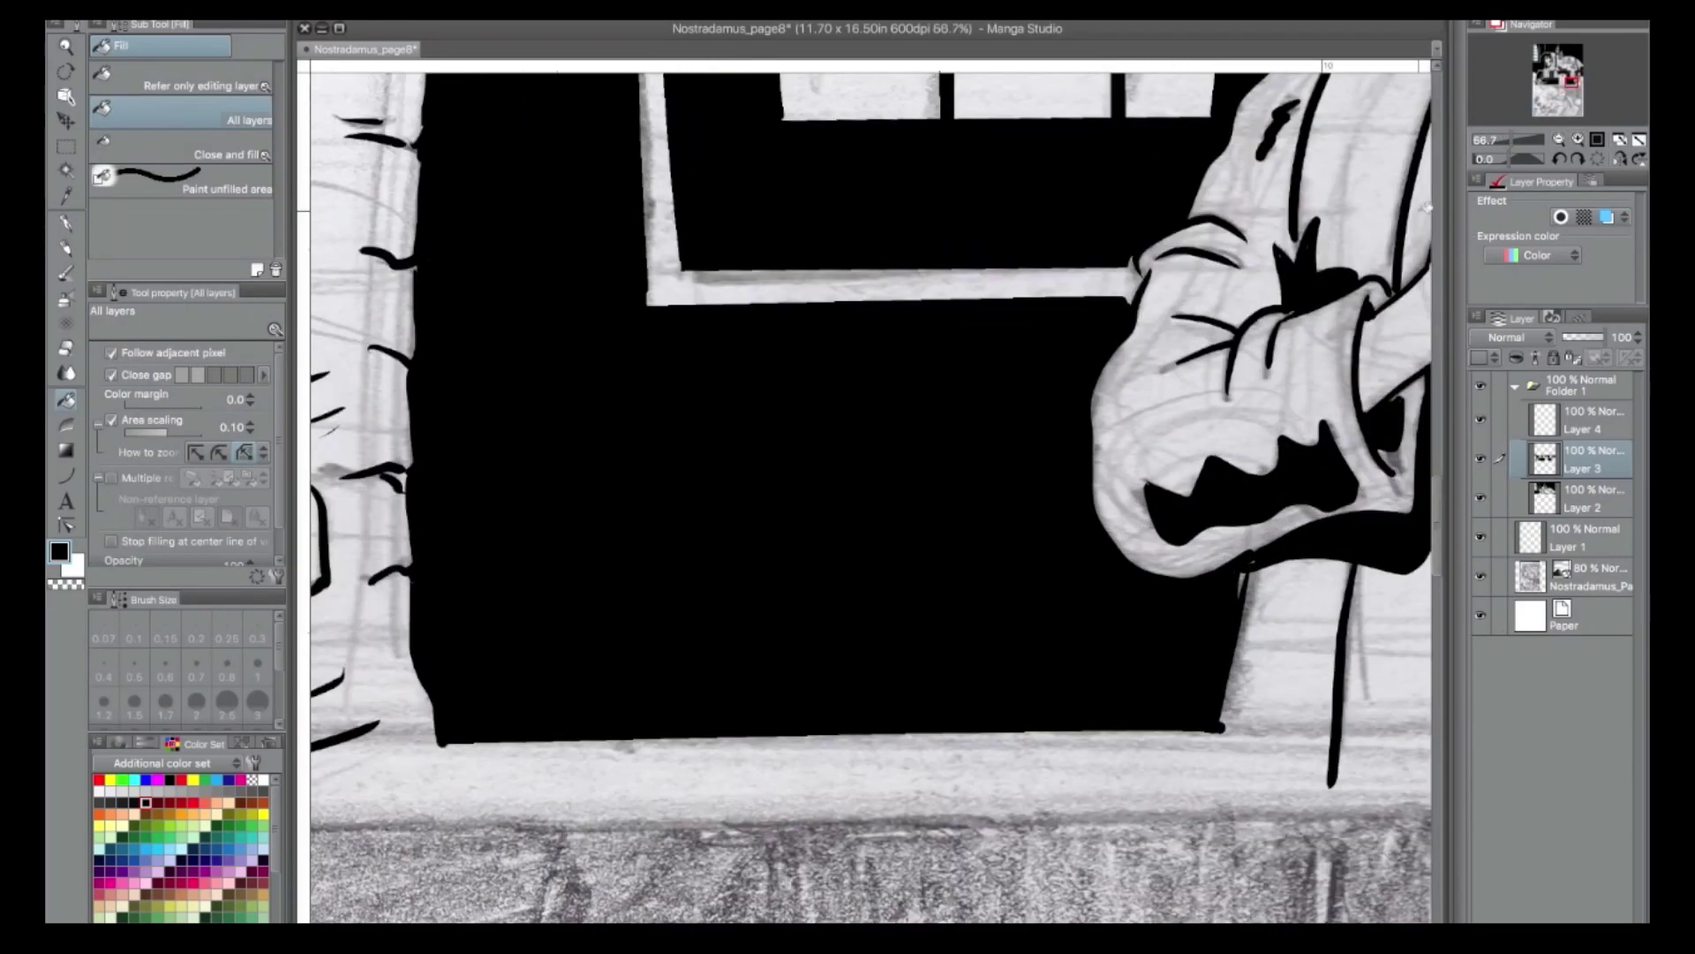
click(74, 223)
drag(1258, 552, 671, 559)
mouse_move(1028, 417)
mouse_down()
mouse_move(1104, 382)
mouse_move(1189, 404)
mouse_move(1005, 431)
mouse_move(1169, 412)
mouse_move(1051, 468)
mouse_move(1184, 445)
mouse_move(1105, 514)
mouse_up()
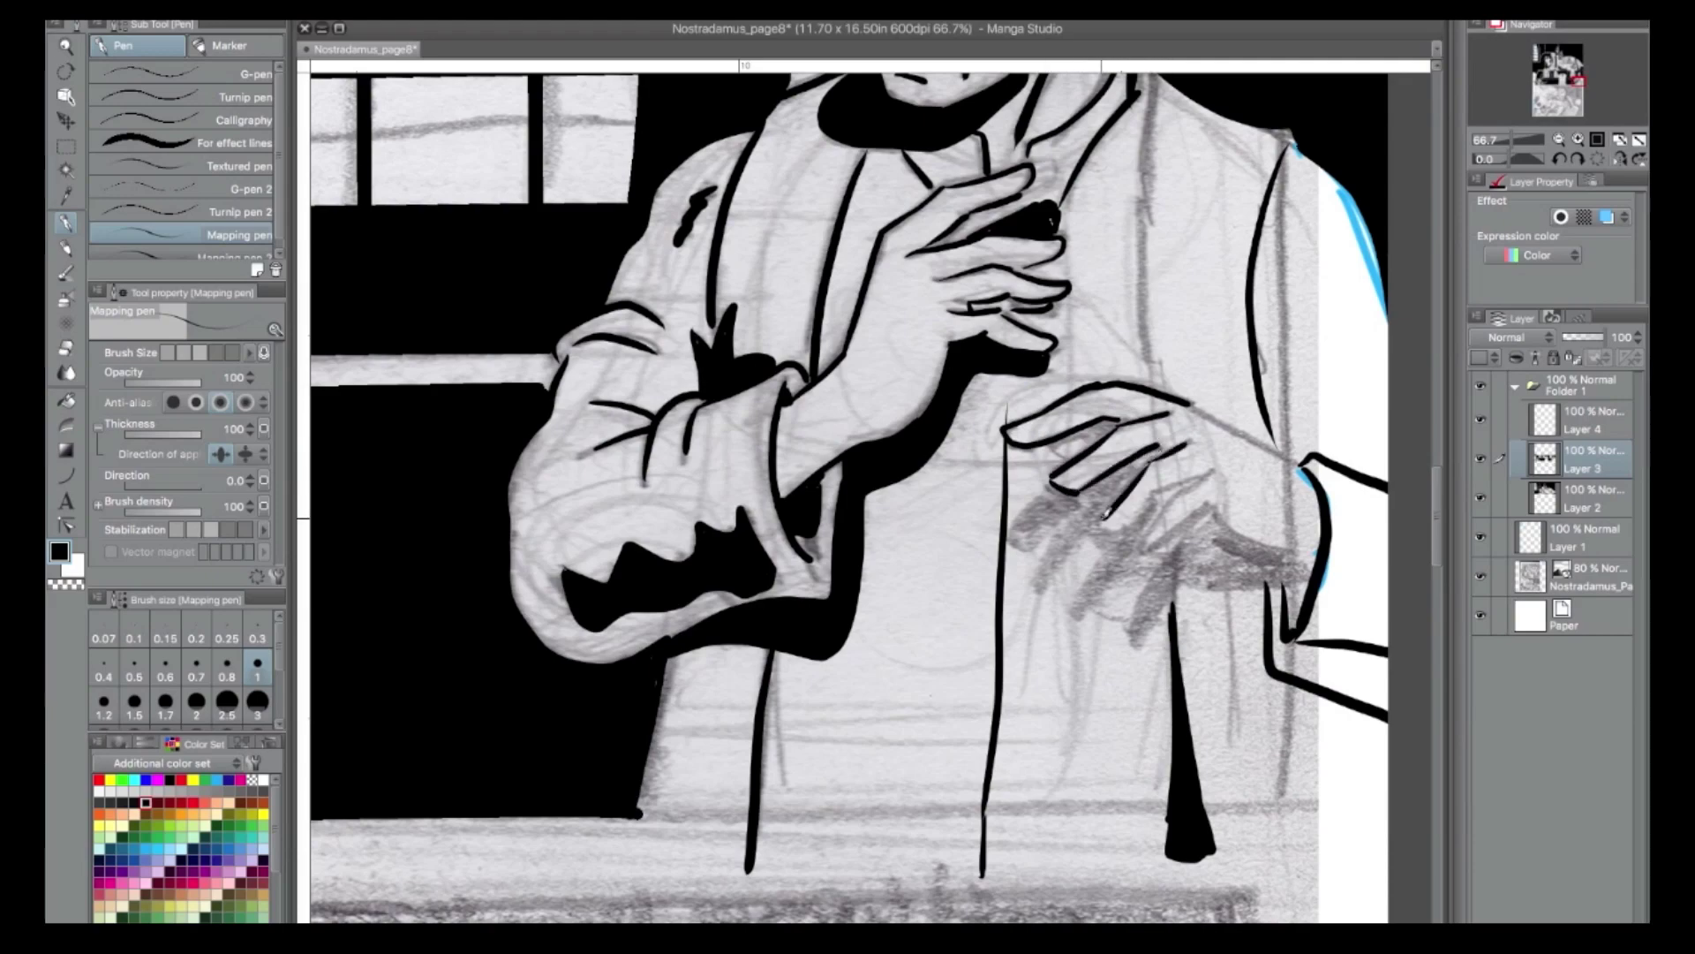
mouse_move(1215, 473)
mouse_down()
mouse_move(1139, 551)
mouse_move(1219, 494)
mouse_up()
mouse_move(1208, 509)
mouse_down()
mouse_move(1234, 507)
mouse_move(1197, 468)
mouse_up()
drag(1194, 399, 1300, 460)
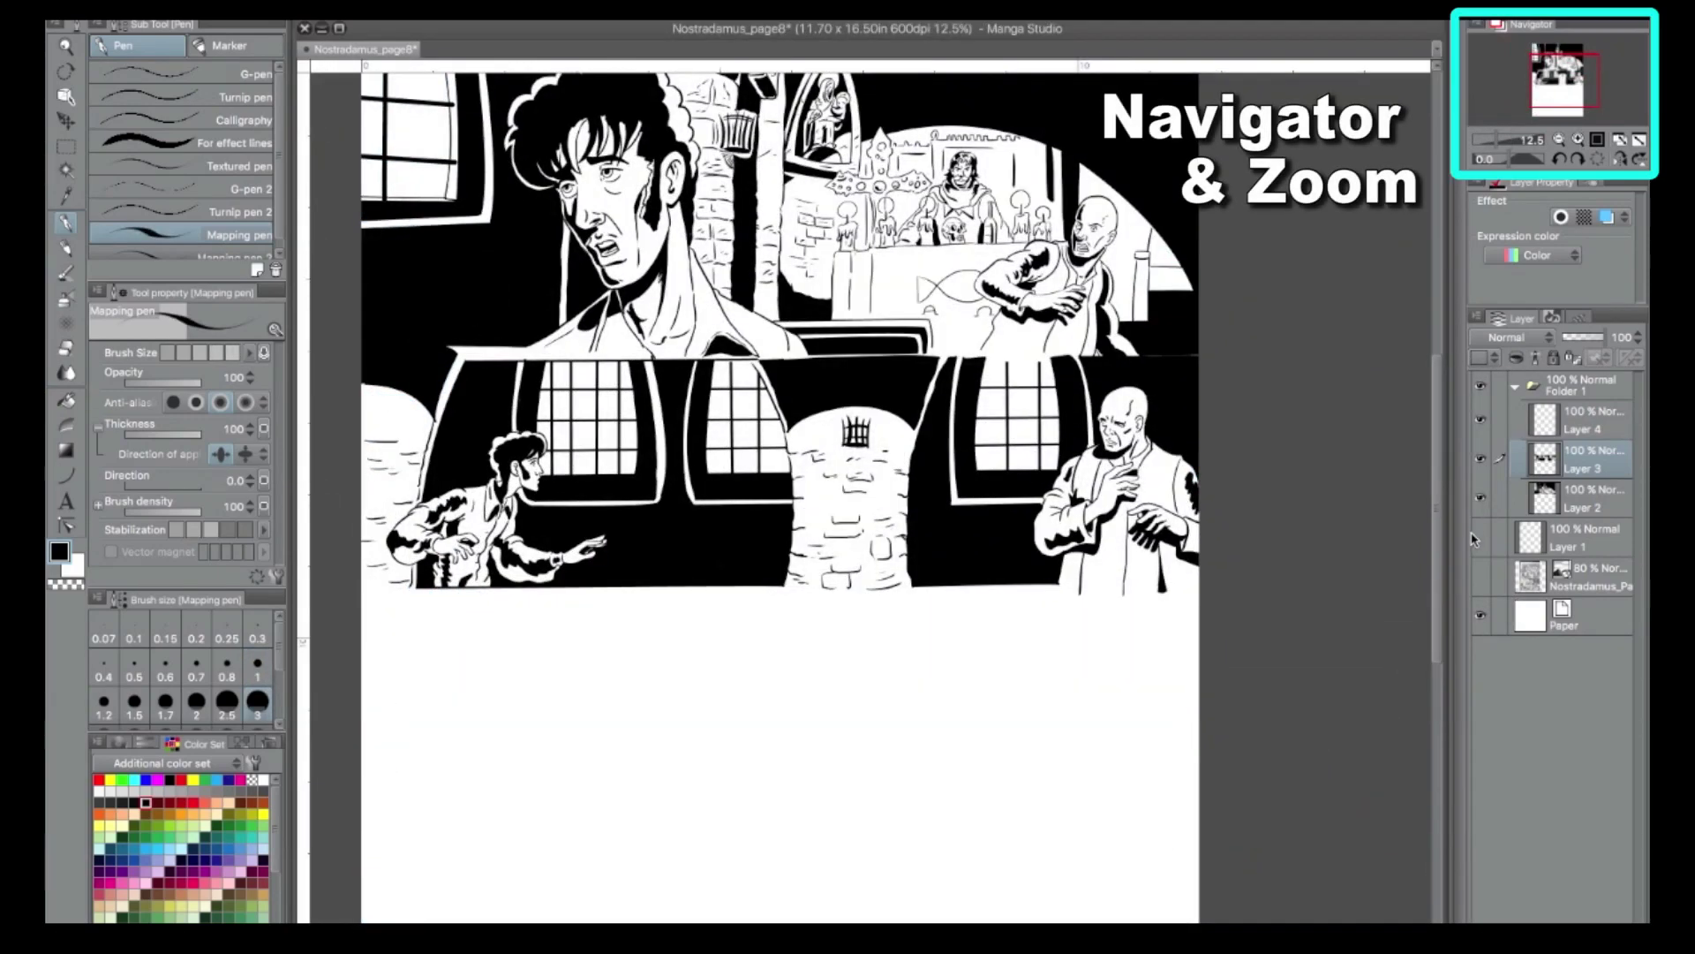
Examine the inked upper two panels up close and as a whole page with the pencils hidden.
click(1578, 139)
drag(1556, 93, 1541, 100)
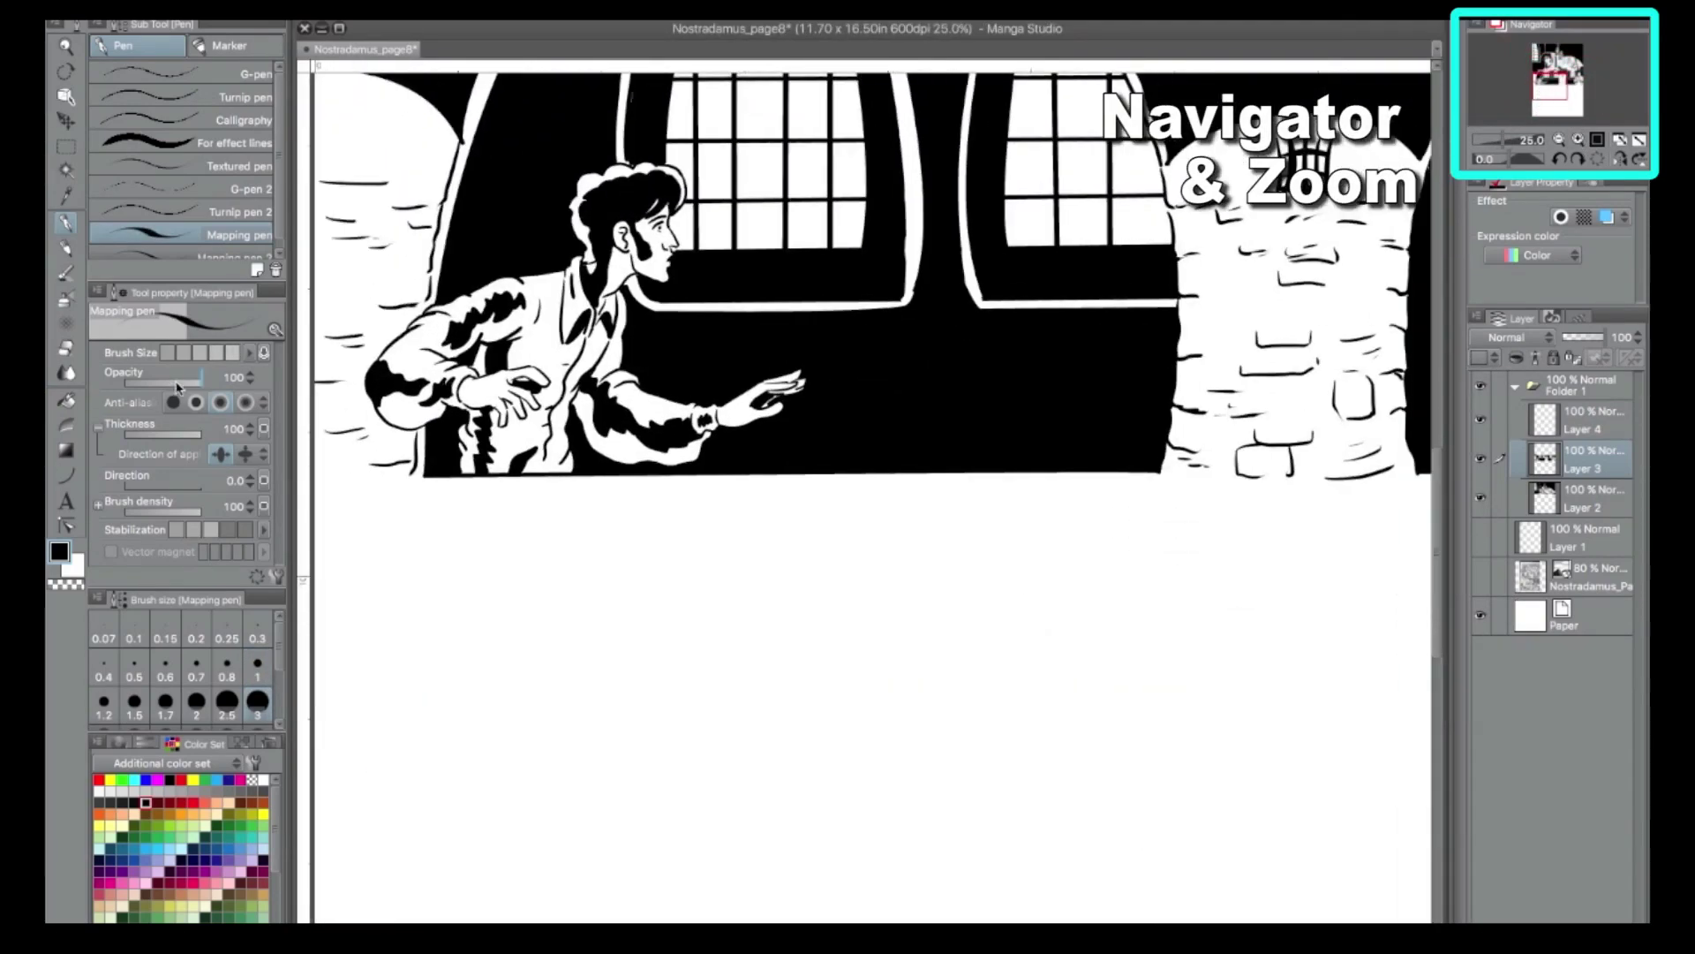
click(99, 660)
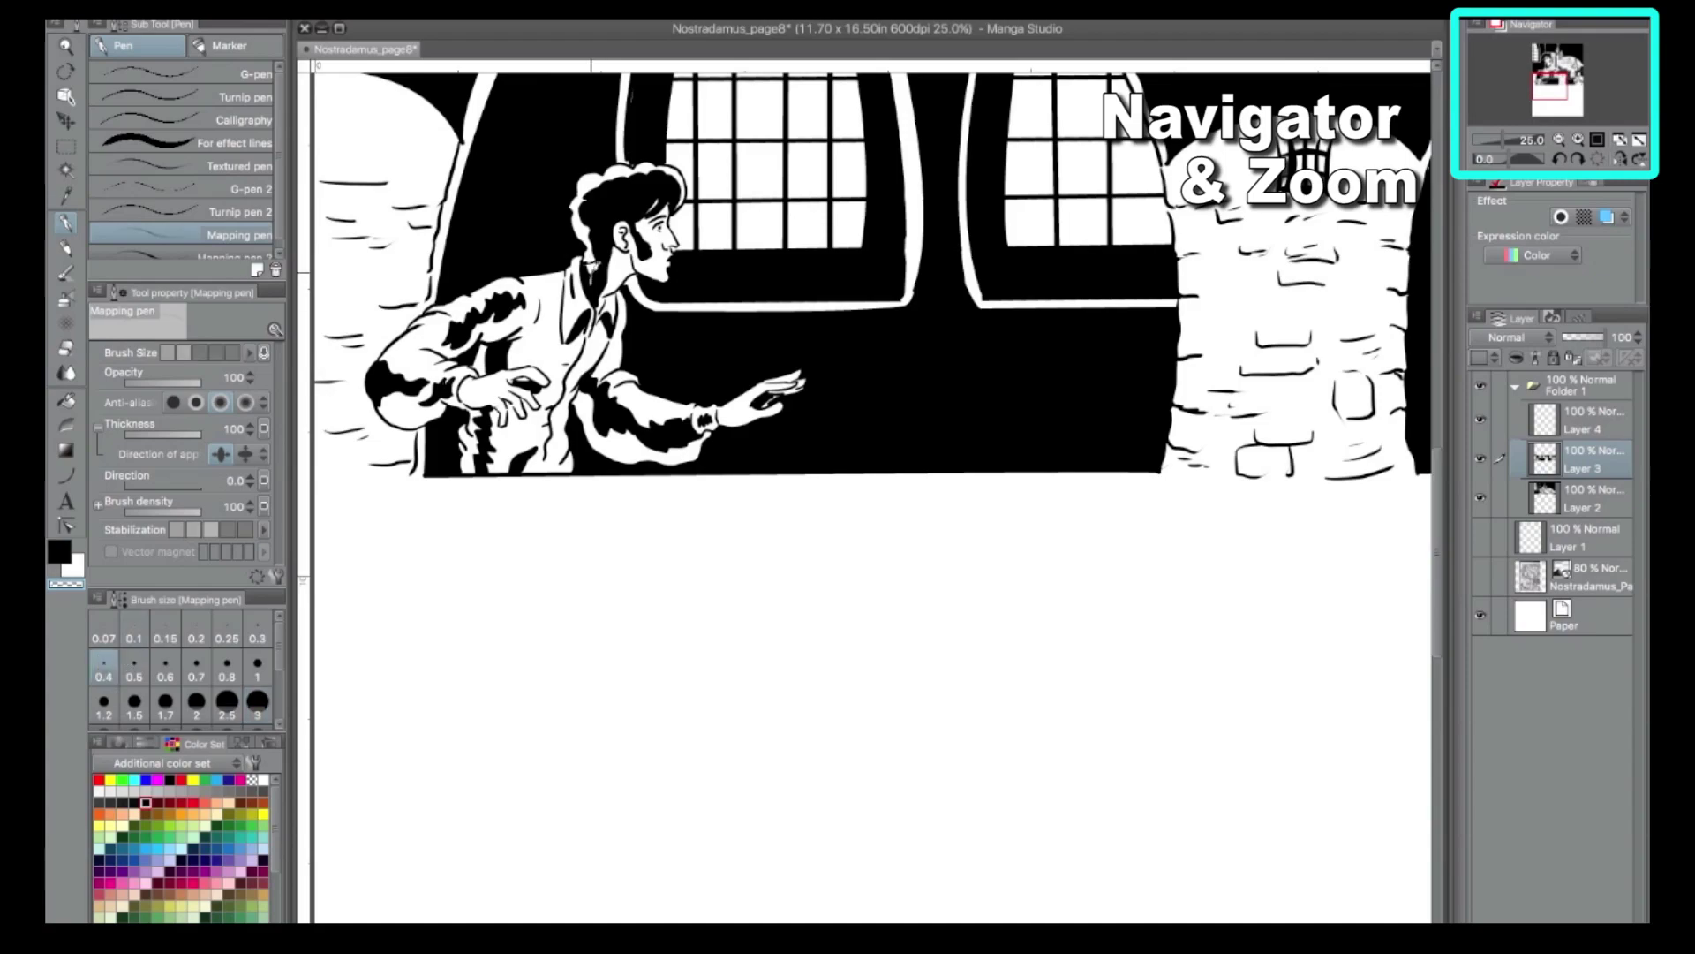
click(1560, 140)
click(1559, 140)
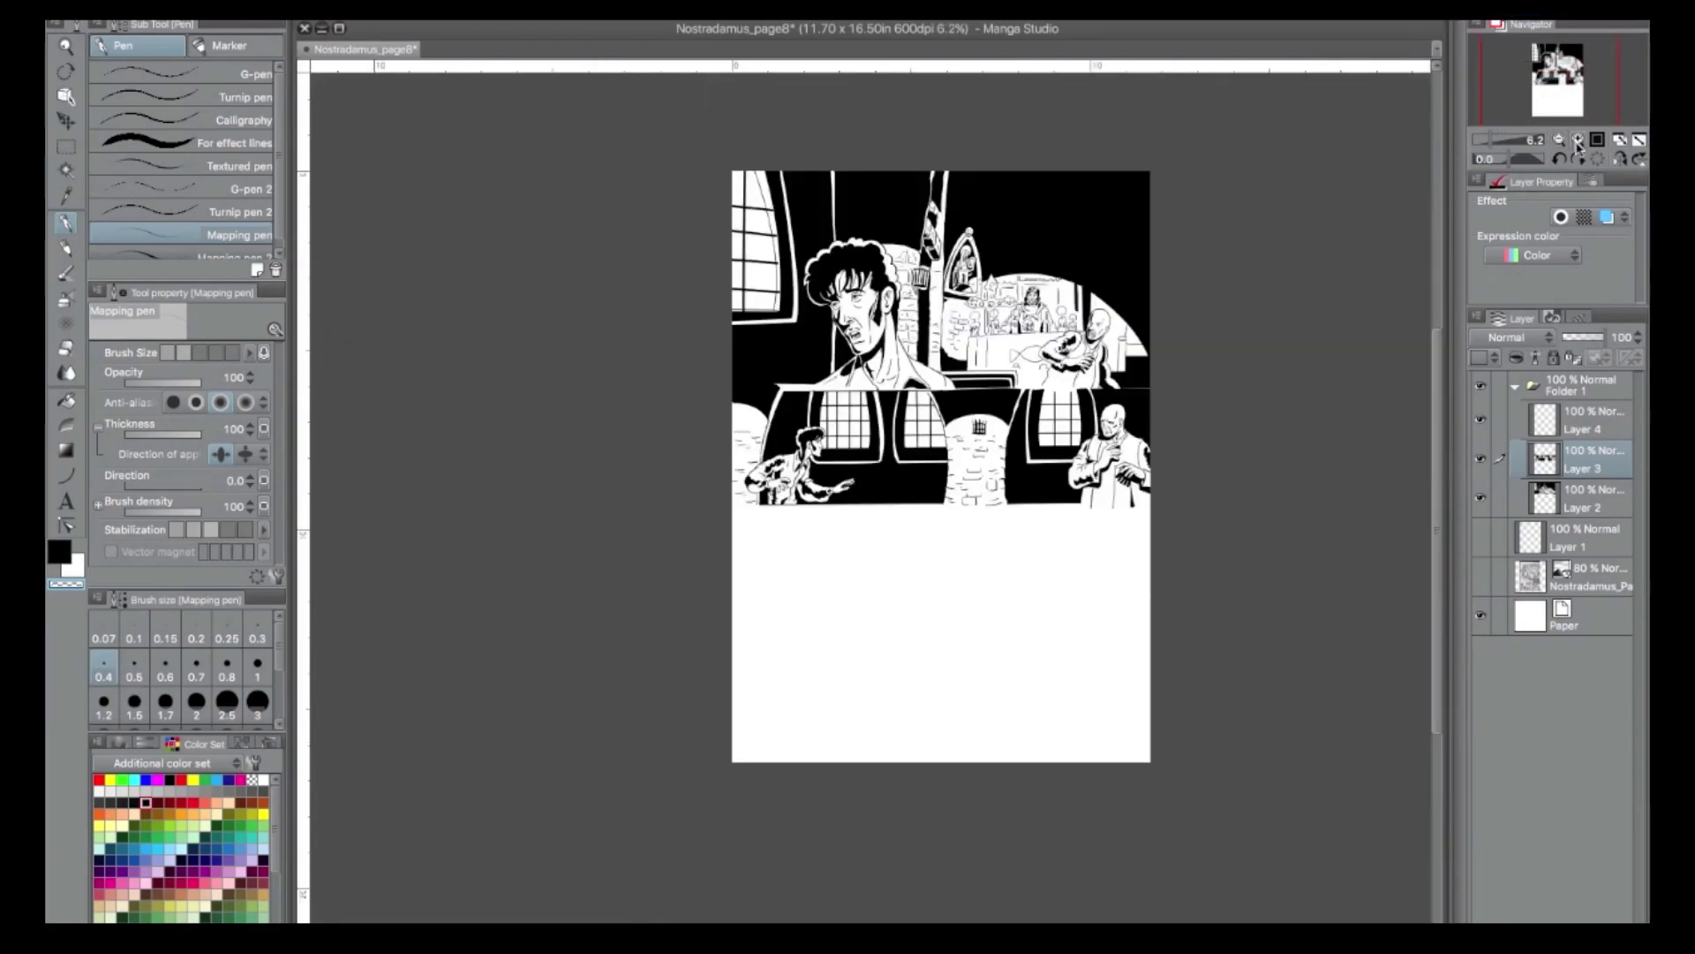
click(1578, 141)
click(1578, 141)
click(1577, 141)
click(1558, 141)
click(1558, 141)
click(1557, 142)
Show the pencil scan and the blue sketch on Layer 1 again, and save the page.
click(1481, 576)
click(1480, 537)
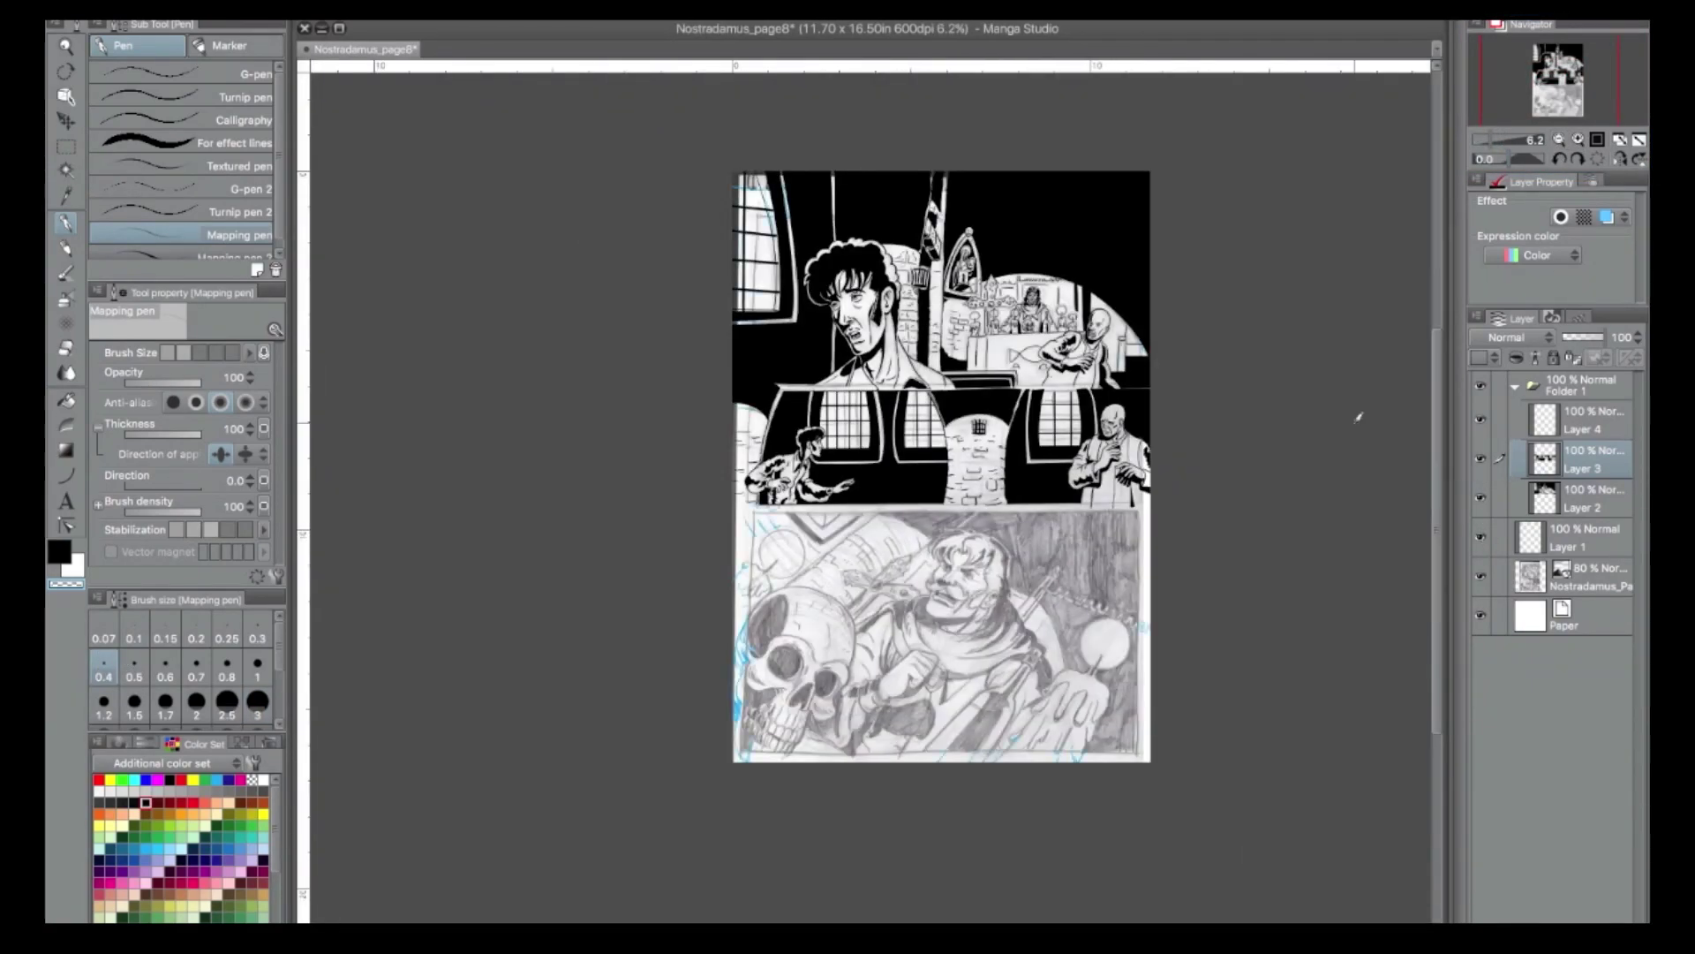
key(super+s)
On Layer 4, draw the left edge of the V-shaped vault rib above the skull with the Curve tool, undoing a stray stroke.
click(1578, 141)
click(1578, 141)
drag(1559, 95, 1550, 97)
click(68, 476)
click(1587, 425)
drag(539, 142, 681, 263)
click(609, 212)
key(c)
drag(540, 133, 677, 268)
click(613, 214)
drag(503, 140, 503, 141)
key(ctrl+z)
Draw the right edges and the inner V lines of the vault rib with the Curve tool.
drag(664, 290, 870, 133)
click(570, 231)
click(785, 216)
drag(662, 289, 871, 141)
click(780, 235)
drag(589, 134, 798, 133)
click(629, 176)
click(741, 172)
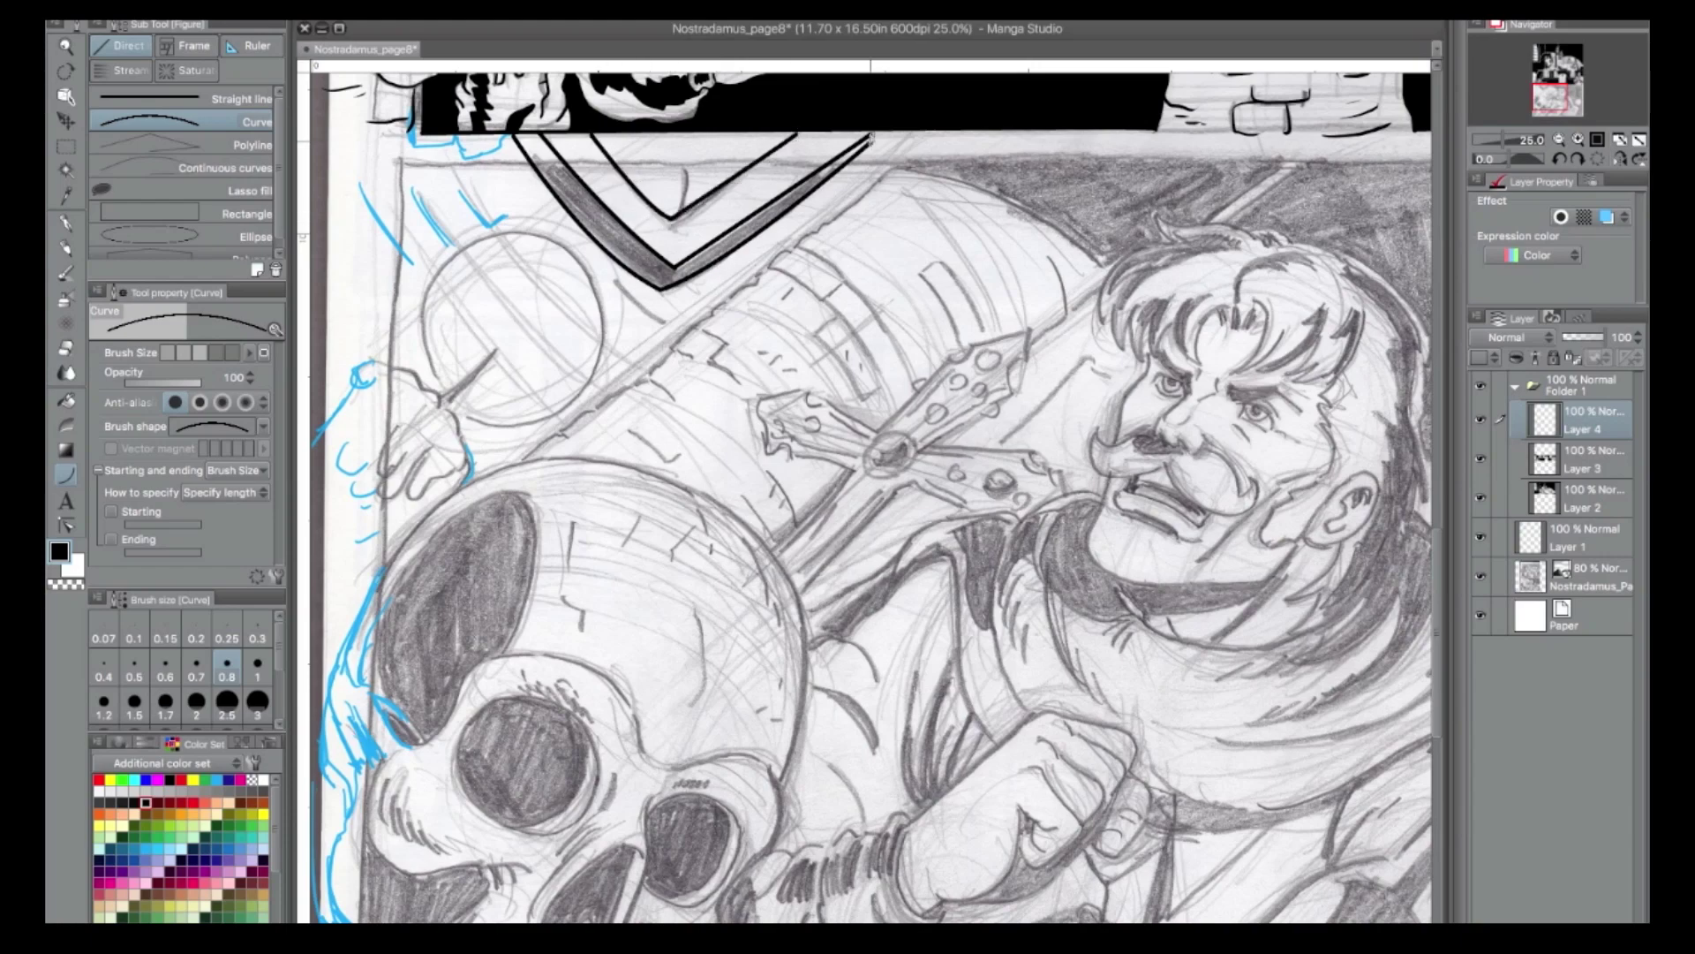
Draw the lower panel's top border and the curved vault edge behind the moustached man's head with the Curve tool.
mouse_move(877, 215)
mouse_down()
mouse_move(572, 241)
mouse_move(788, 294)
mouse_up()
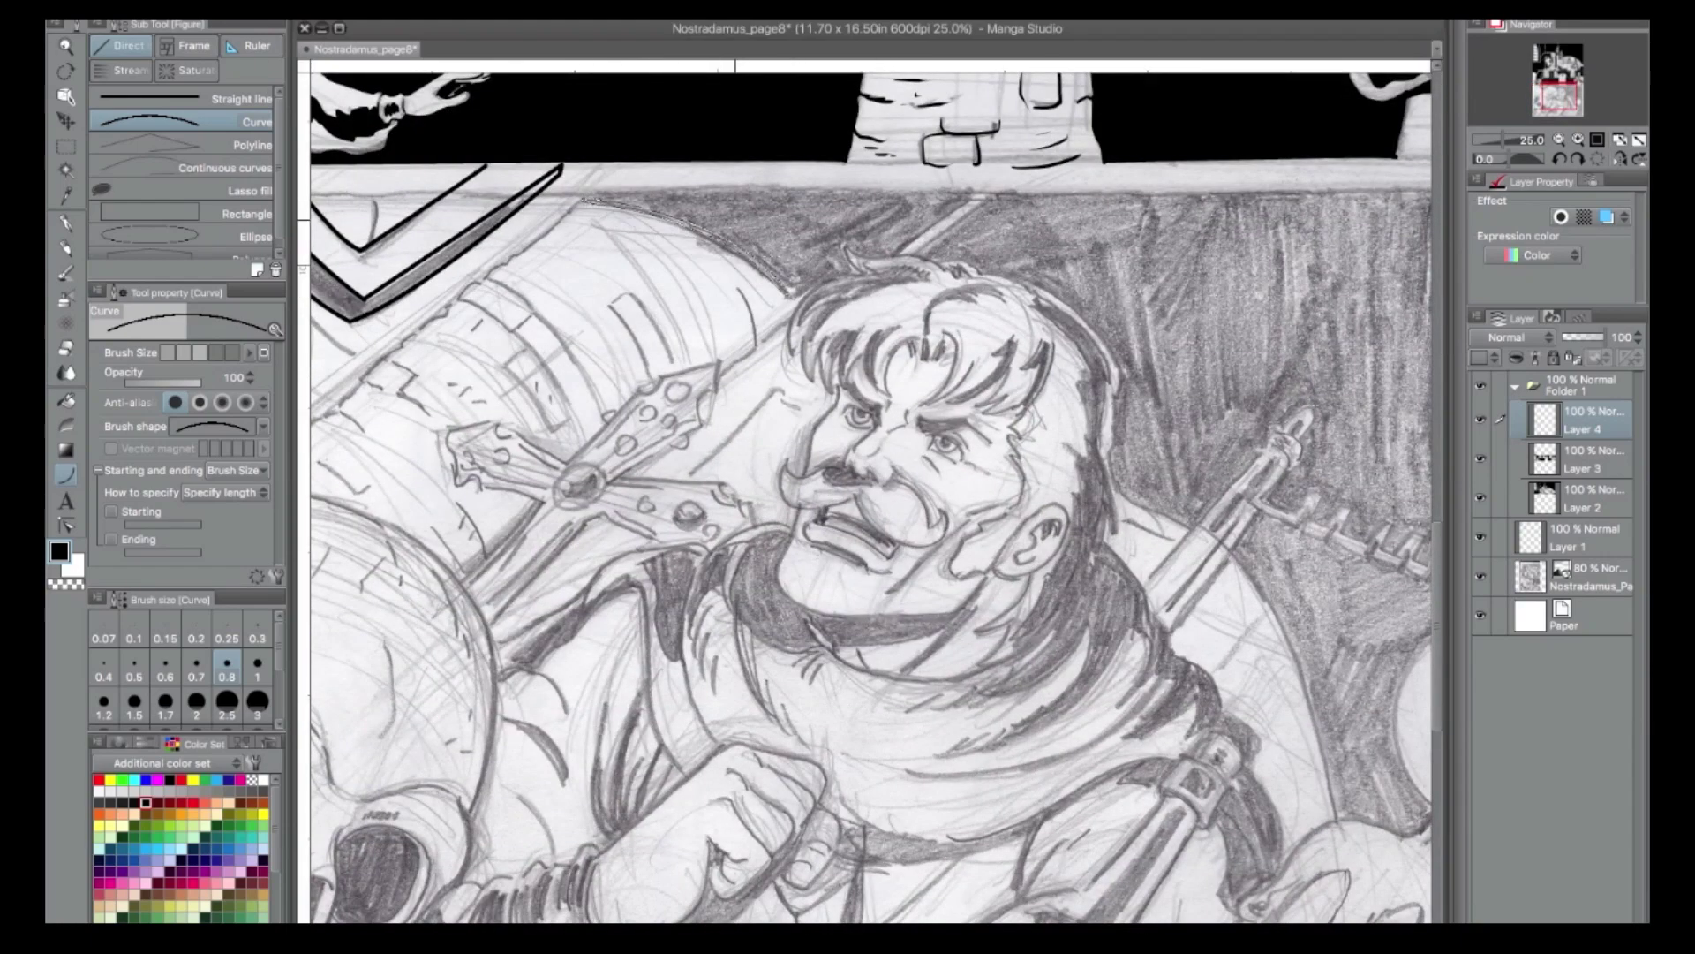
drag(598, 187, 969, 193)
click(786, 190)
mouse_move(895, 253)
mouse_down()
mouse_move(969, 194)
mouse_move(637, 191)
mouse_move(1337, 187)
mouse_up()
click(935, 222)
click(1333, 187)
Draw the arch curve behind the man's shoulder and erase the part that crosses the sword.
mouse_move(764, 492)
mouse_down()
mouse_move(838, 526)
mouse_move(964, 672)
mouse_move(983, 817)
mouse_up()
click(804, 504)
click(955, 638)
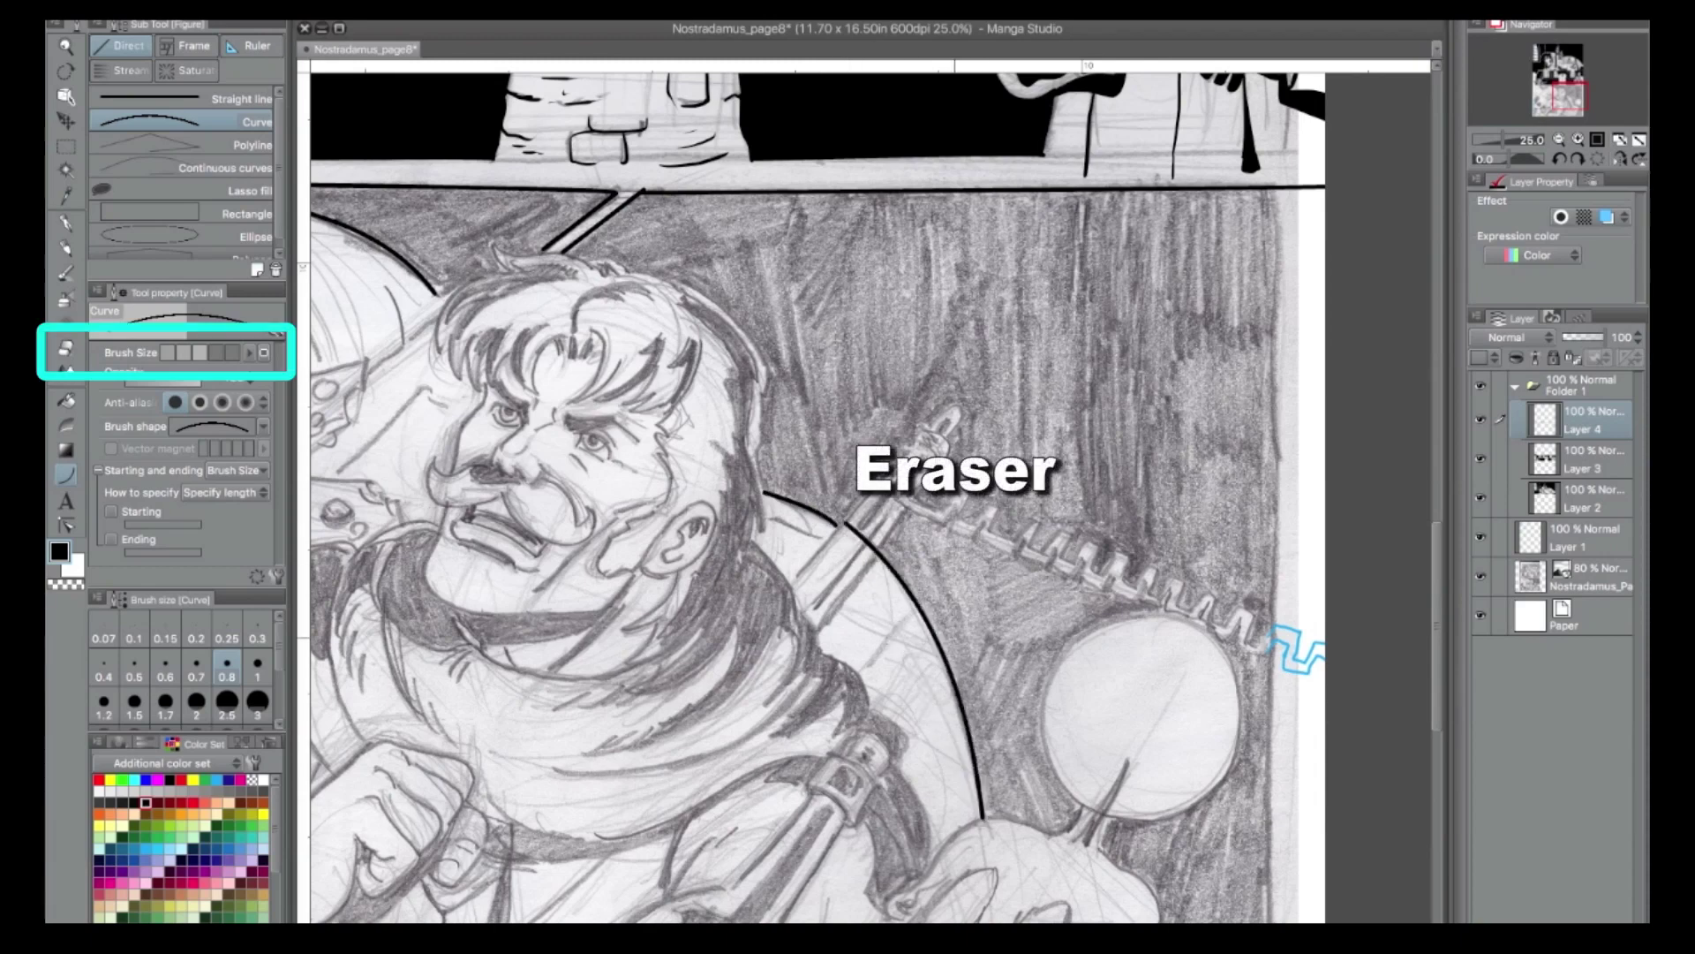
drag(838, 528, 880, 557)
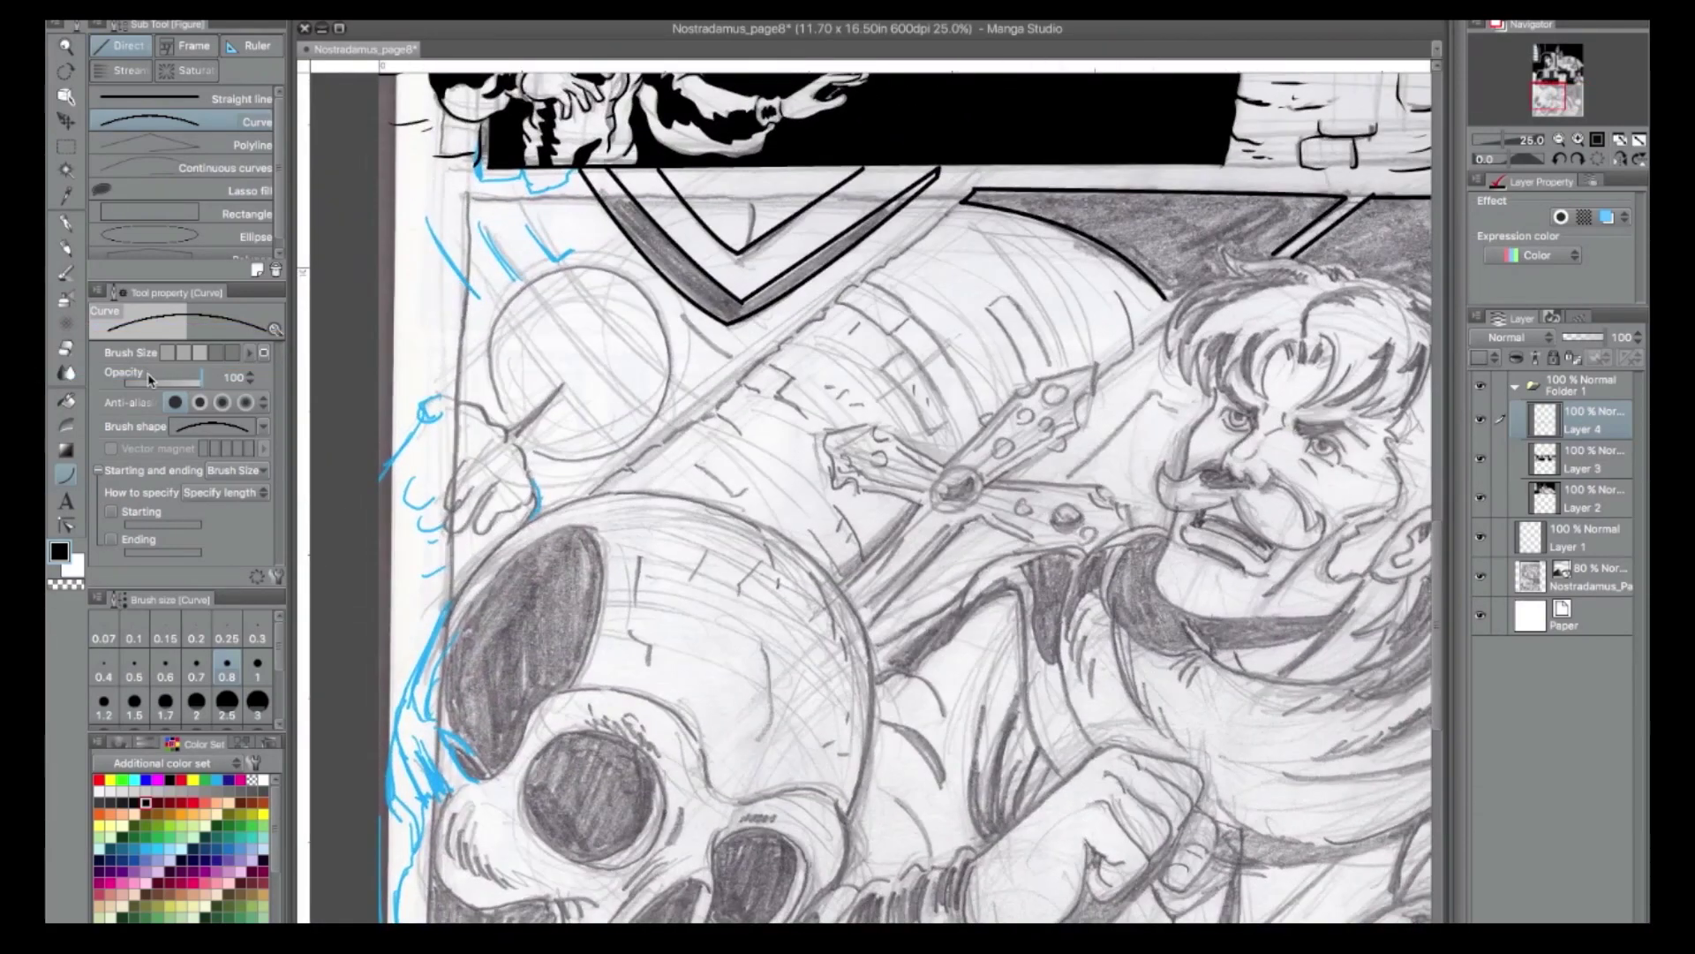
Fill the V-shaped vault rib with black and ink the brick marks along the column's edge with the Mapping pen.
click(67, 224)
click(68, 401)
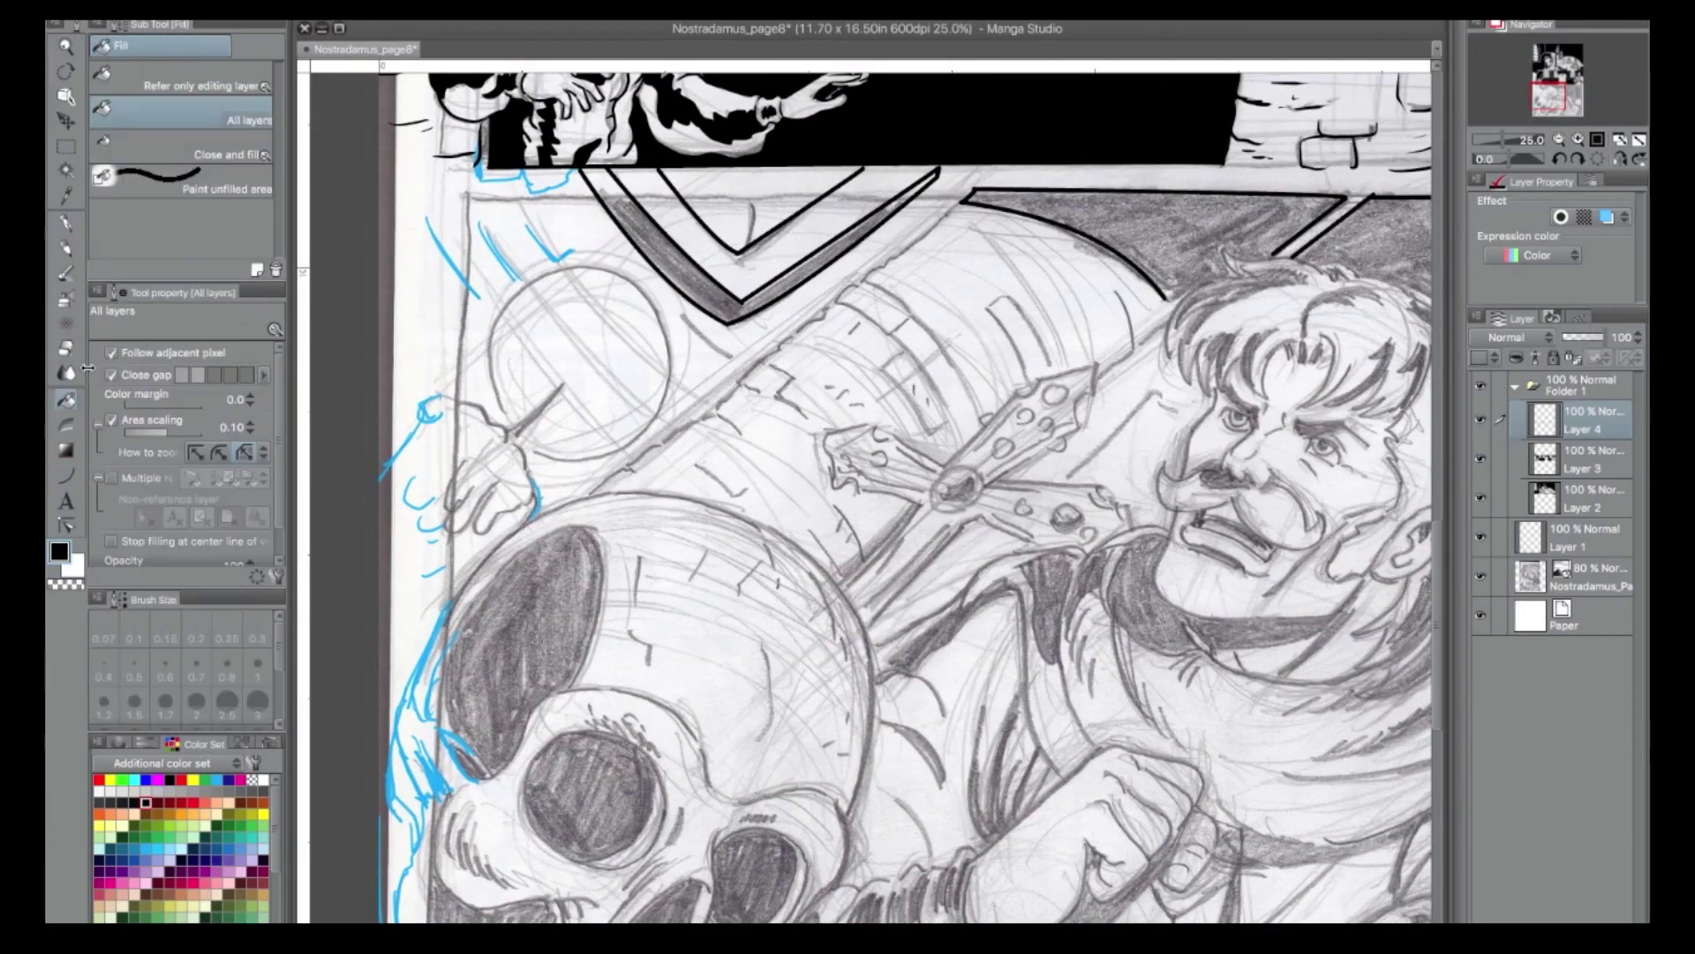
click(68, 224)
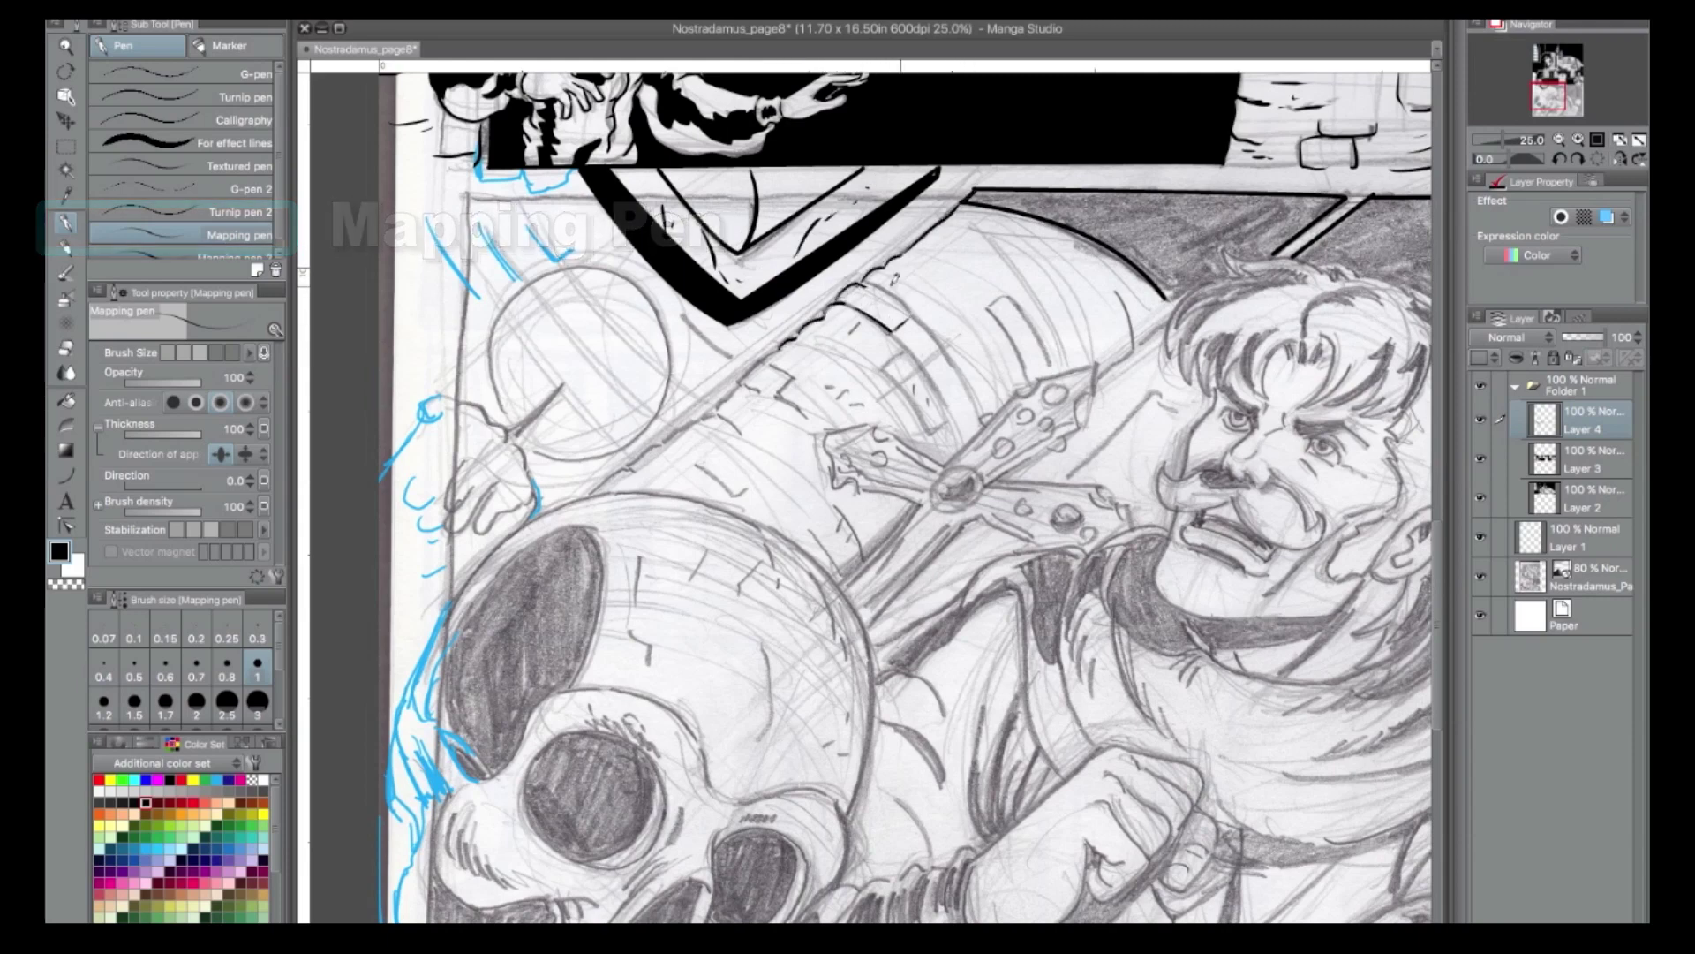
Draw the candle's round glow above the skull with the Ellipse tool, undoing the first misplaced ellipse.
key(ctrl+plus)
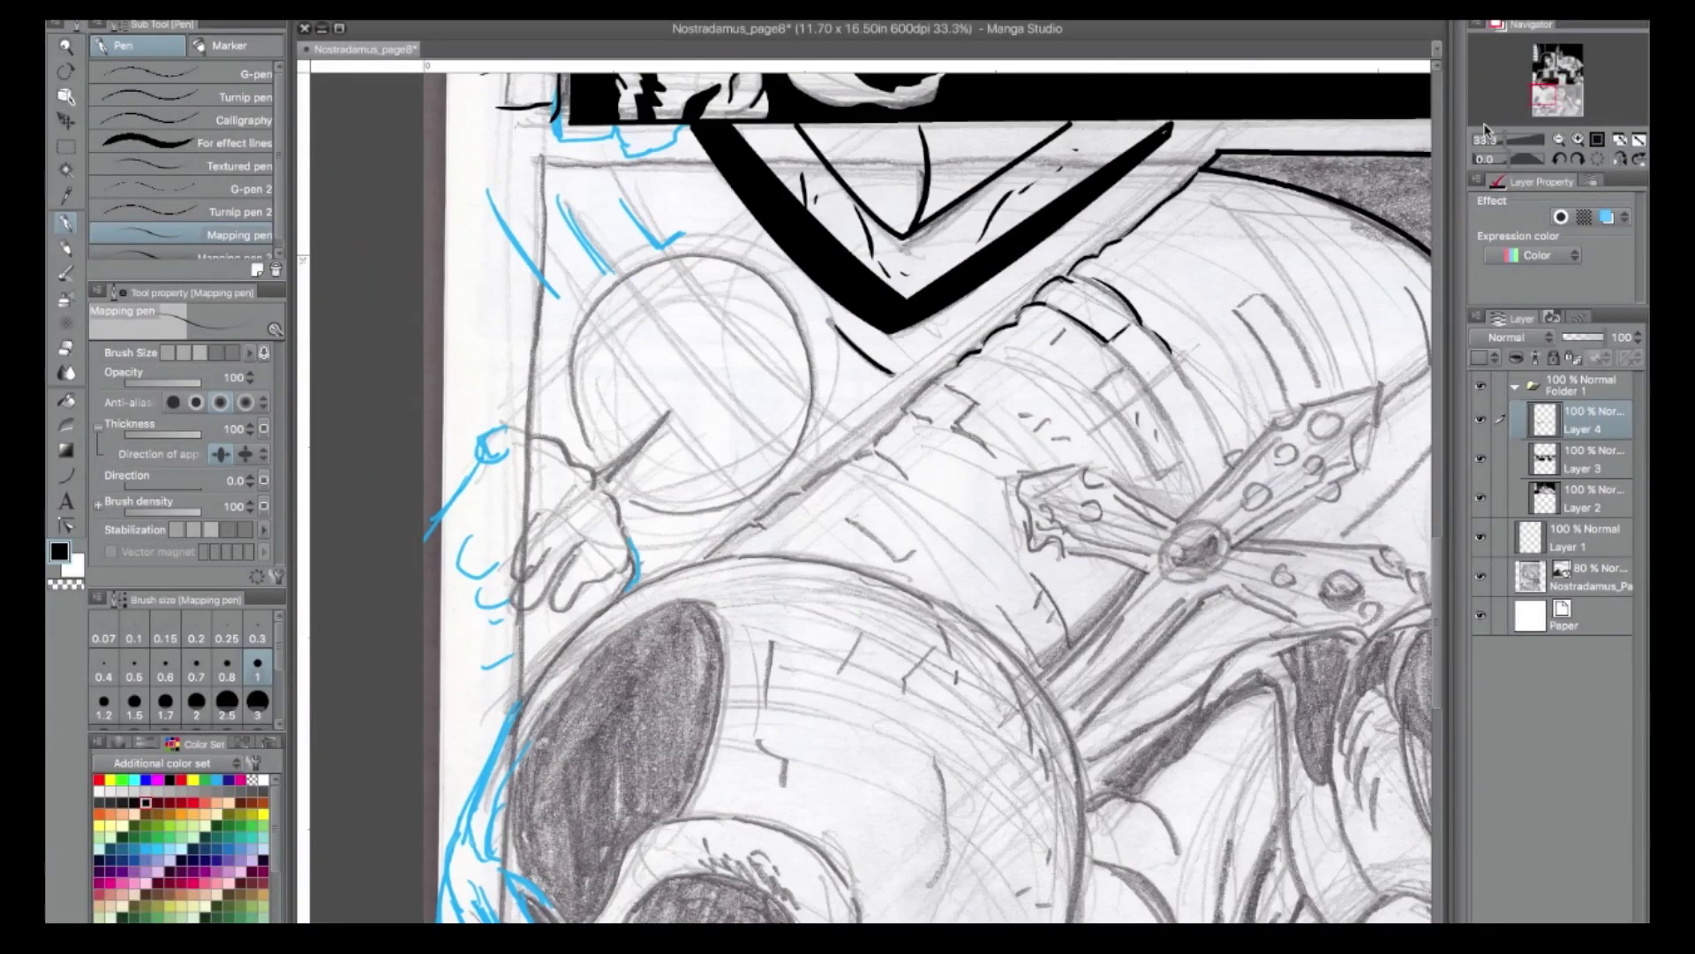
drag(483, 174, 559, 298)
mouse_move(558, 177)
mouse_down()
mouse_move(609, 272)
mouse_move(806, 493)
mouse_move(800, 521)
mouse_up()
click(66, 475)
click(186, 235)
click(799, 521)
key(ctrl+z)
drag(704, 378, 834, 503)
Ink the candle's wick and the lumpy outline of its melted top with the Mapping pen at size 0.7.
click(66, 222)
click(105, 706)
drag(682, 474, 774, 243)
drag(566, 221, 623, 210)
key(ctrl+z)
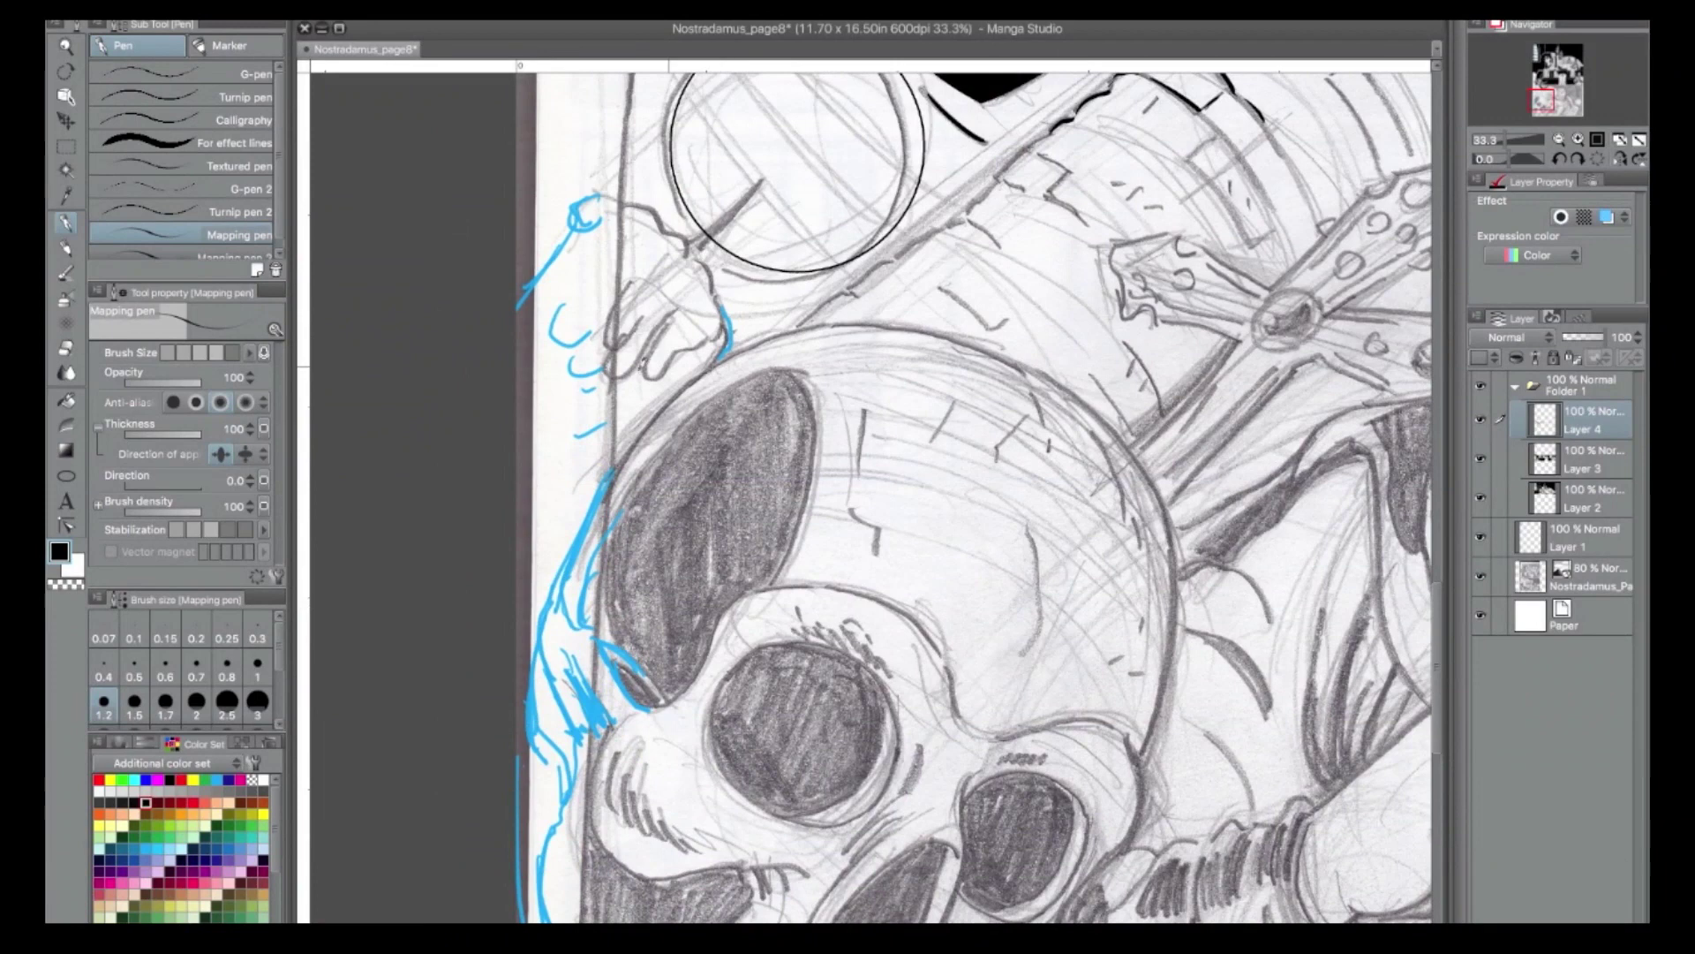
click(196, 670)
mouse_move(519, 279)
mouse_down()
mouse_move(612, 210)
mouse_move(594, 189)
mouse_move(665, 215)
mouse_move(662, 254)
mouse_move(685, 238)
mouse_move(687, 257)
mouse_move(764, 177)
mouse_up()
drag(693, 258, 720, 216)
mouse_move(719, 302)
mouse_down()
mouse_move(720, 337)
mouse_move(649, 378)
mouse_up()
mouse_move(563, 333)
mouse_down()
mouse_move(622, 274)
mouse_move(654, 379)
mouse_up()
drag(565, 274, 517, 344)
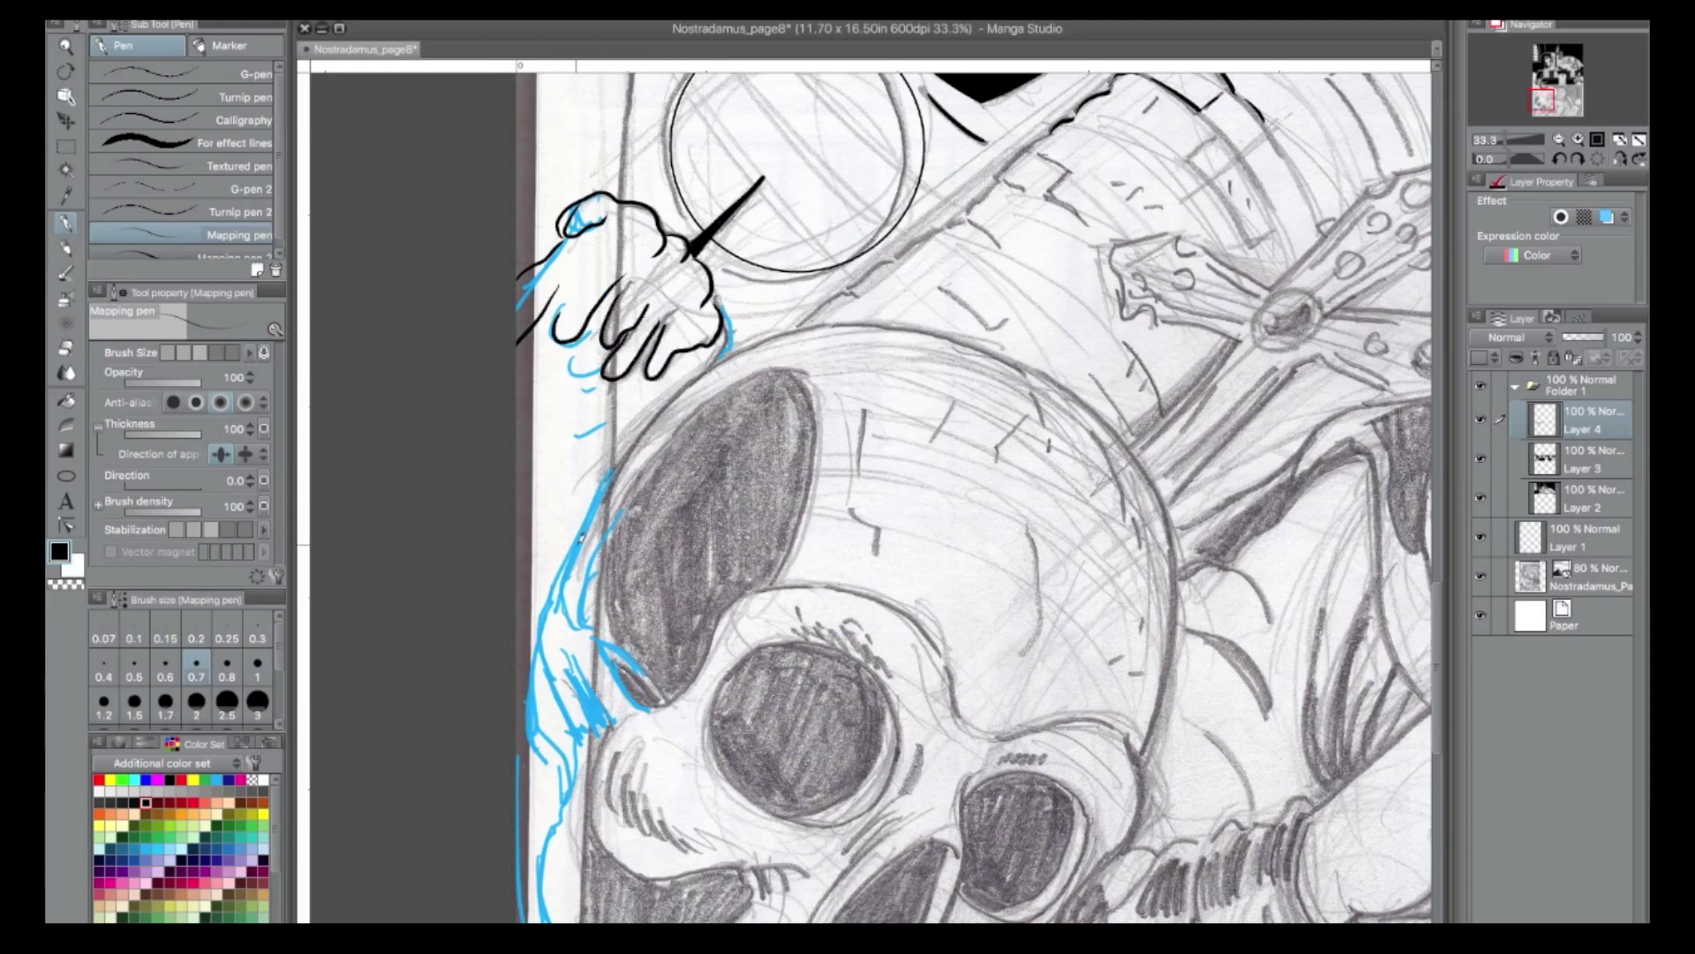
Start the skull's outer edge, then thicken the candle's wax drips and ink the long lower drip at pen size 1.
mouse_move(599, 503)
mouse_down()
mouse_move(671, 399)
mouse_move(542, 495)
mouse_move(534, 483)
mouse_move(618, 394)
mouse_up()
key(bracketright)
key(bracketright)
mouse_move(599, 307)
mouse_down()
mouse_move(558, 348)
mouse_move(576, 339)
mouse_up()
drag(591, 403, 537, 480)
drag(532, 438, 557, 402)
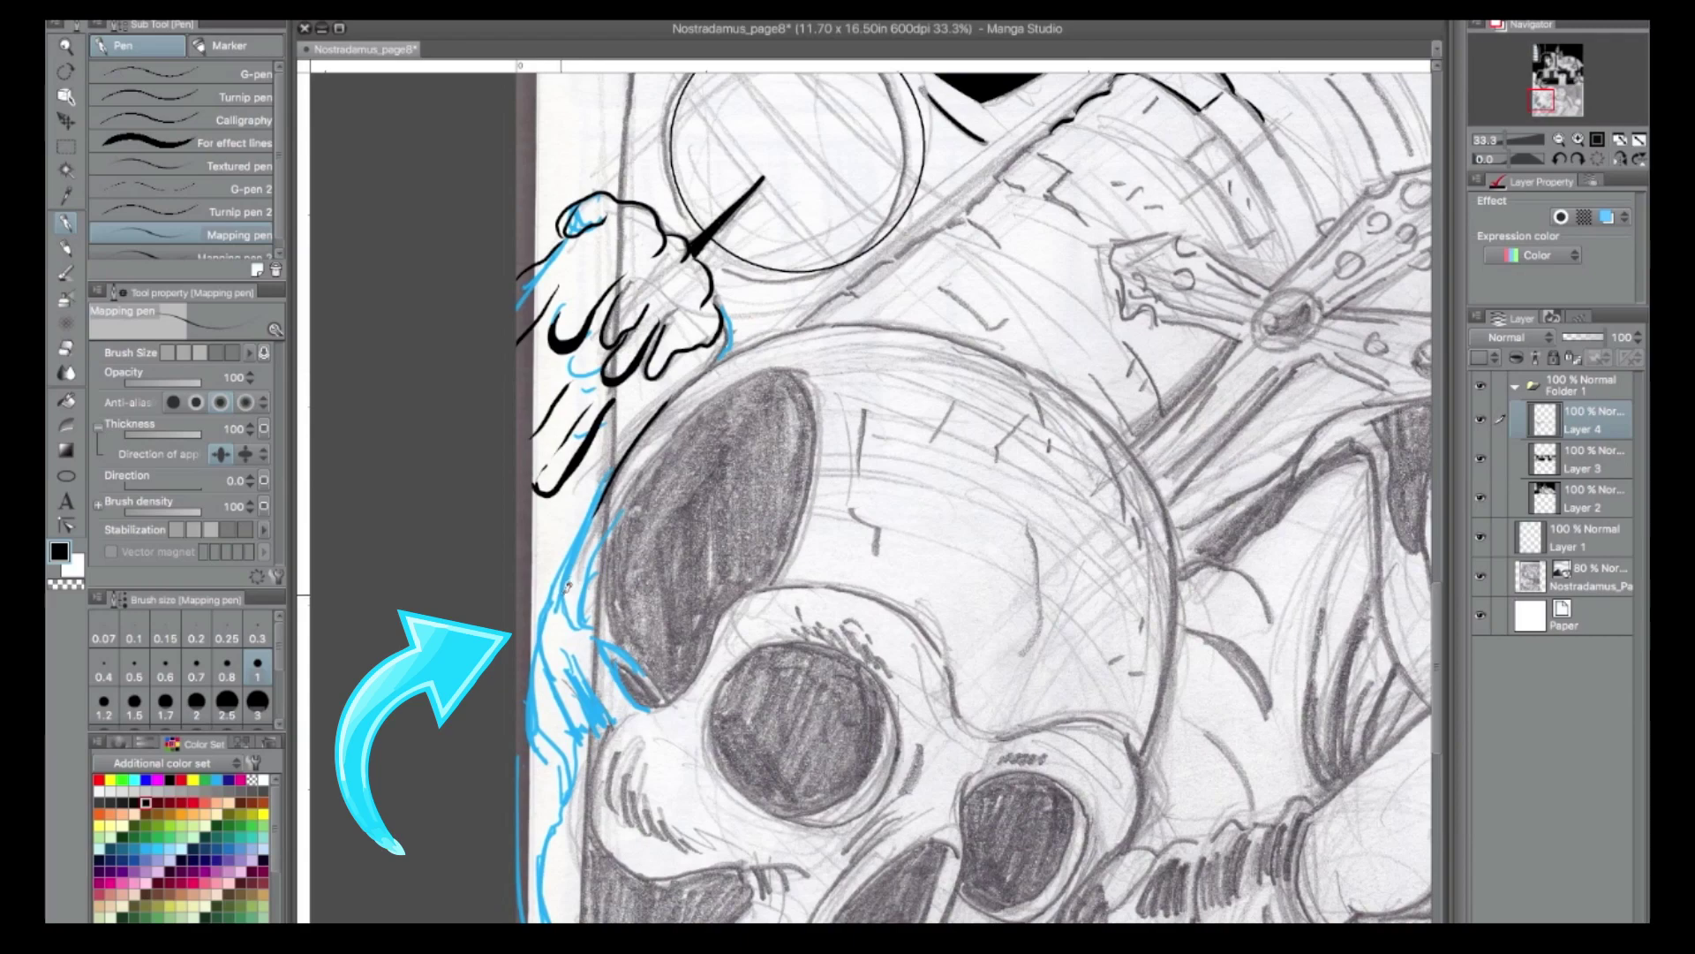
Ink the long curve of the skull's cranium around to the temple, raising the pen size to 1.5.
key(ctrl+plus)
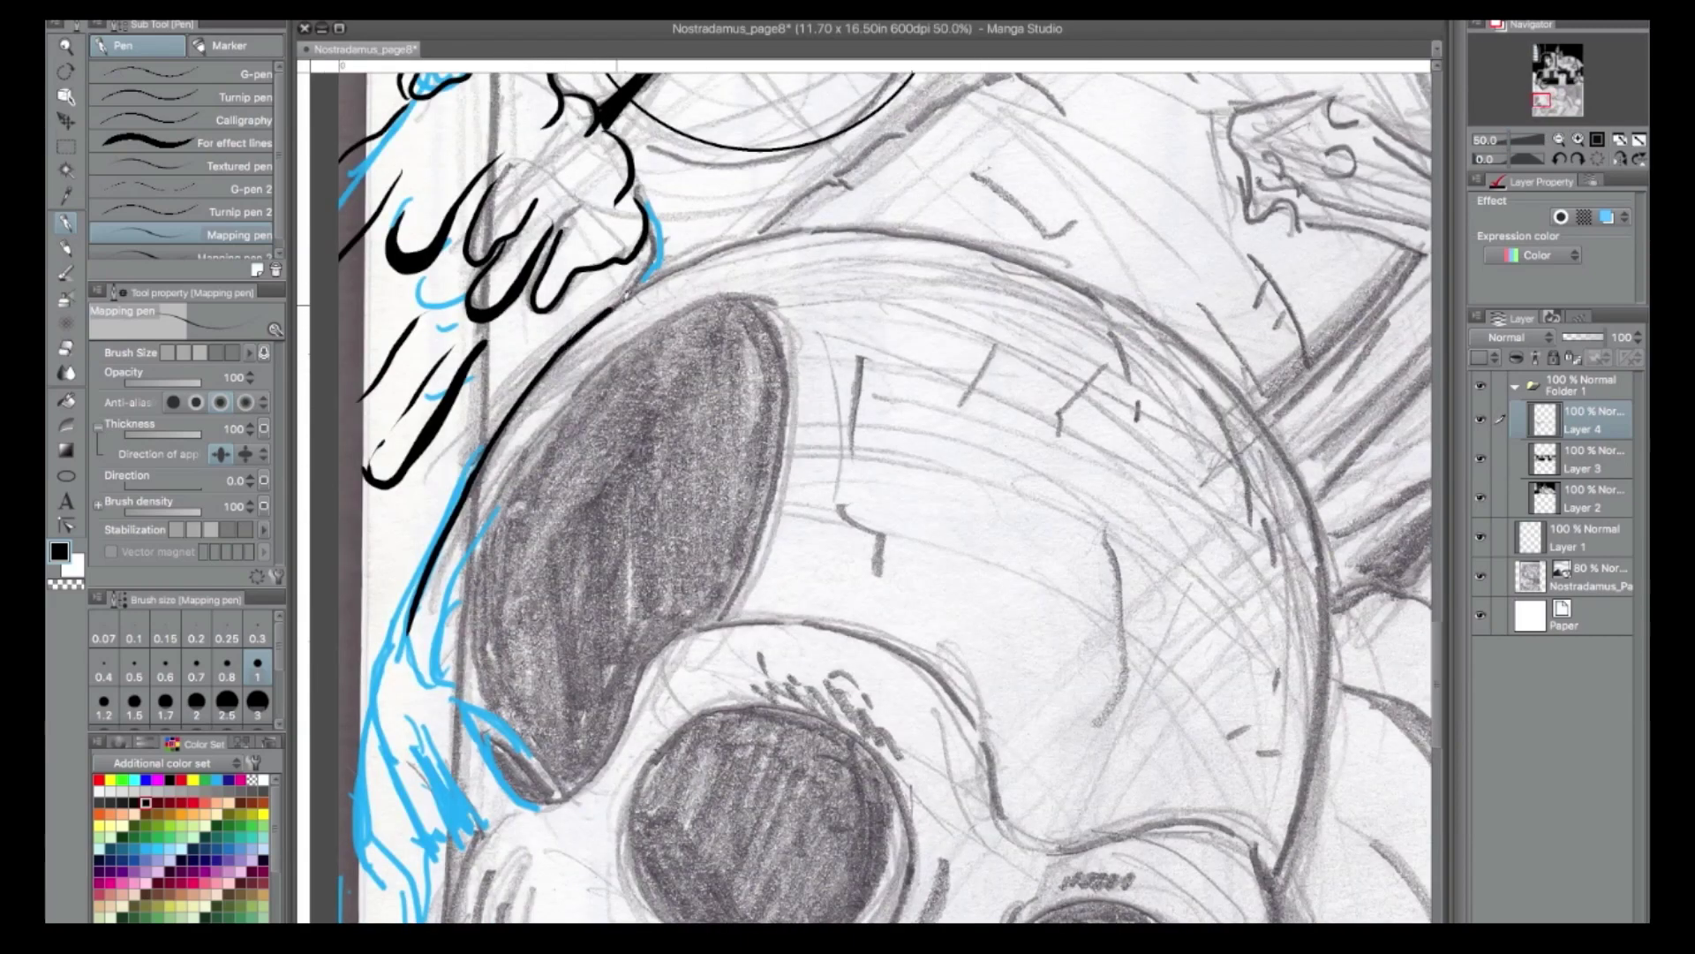
mouse_move(614, 309)
mouse_down()
mouse_move(724, 239)
mouse_move(821, 227)
mouse_up()
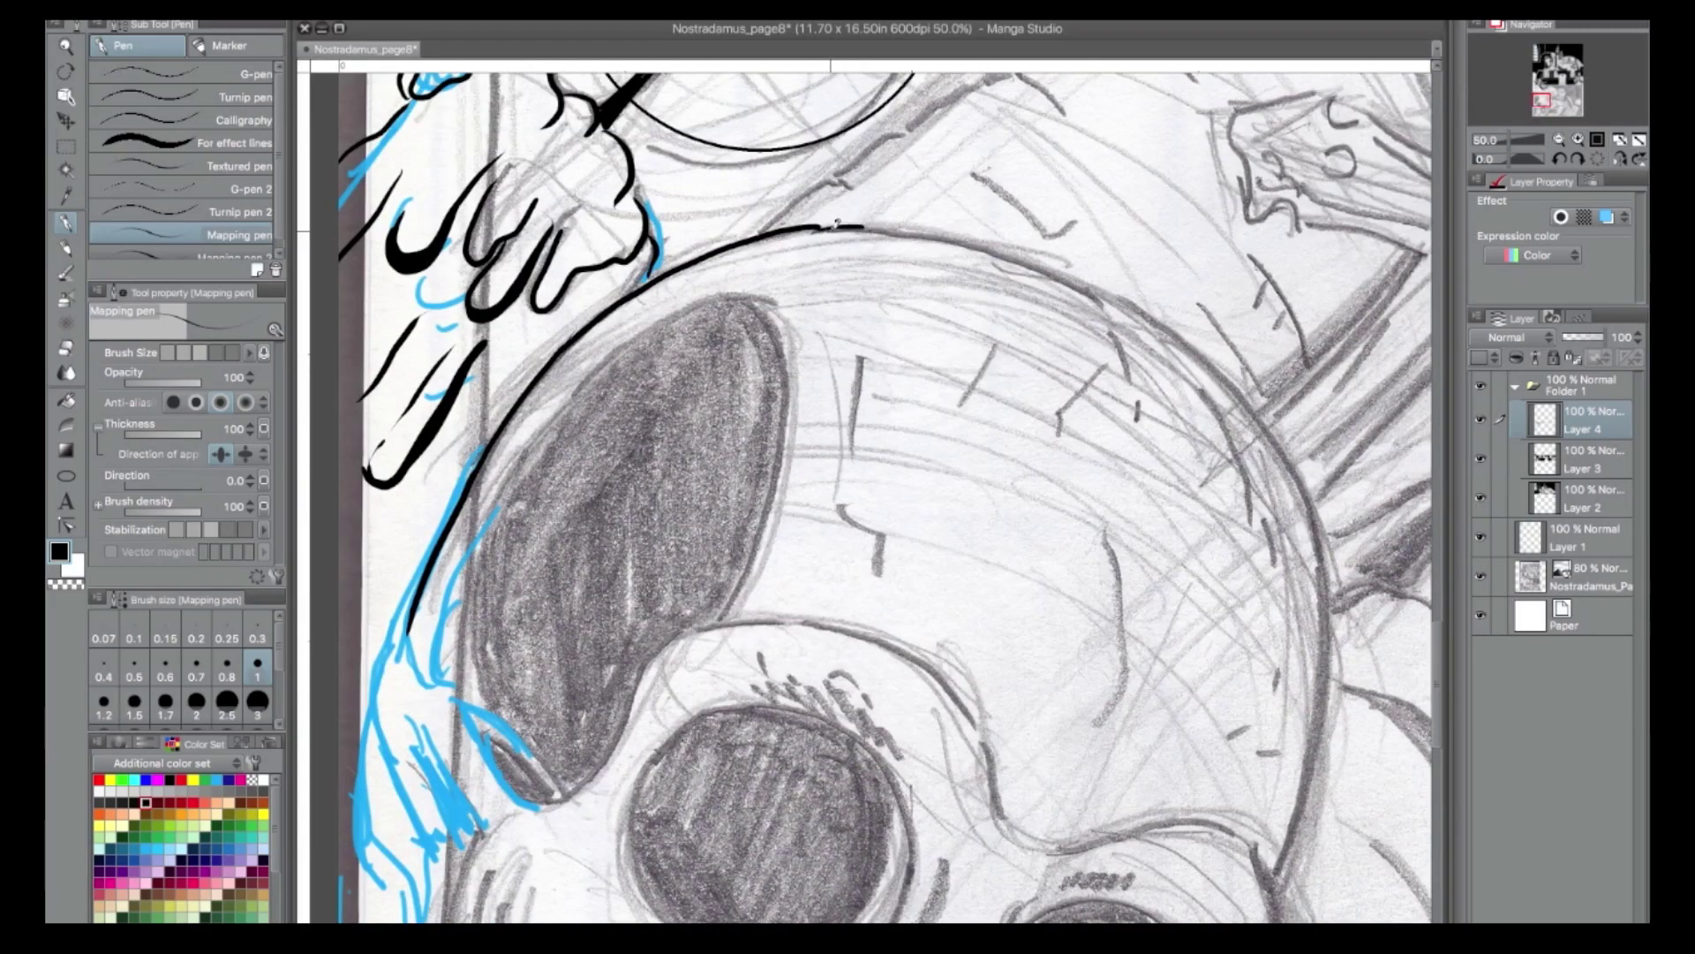
mouse_move(826, 227)
mouse_down()
mouse_move(1032, 255)
mouse_move(1163, 323)
mouse_up()
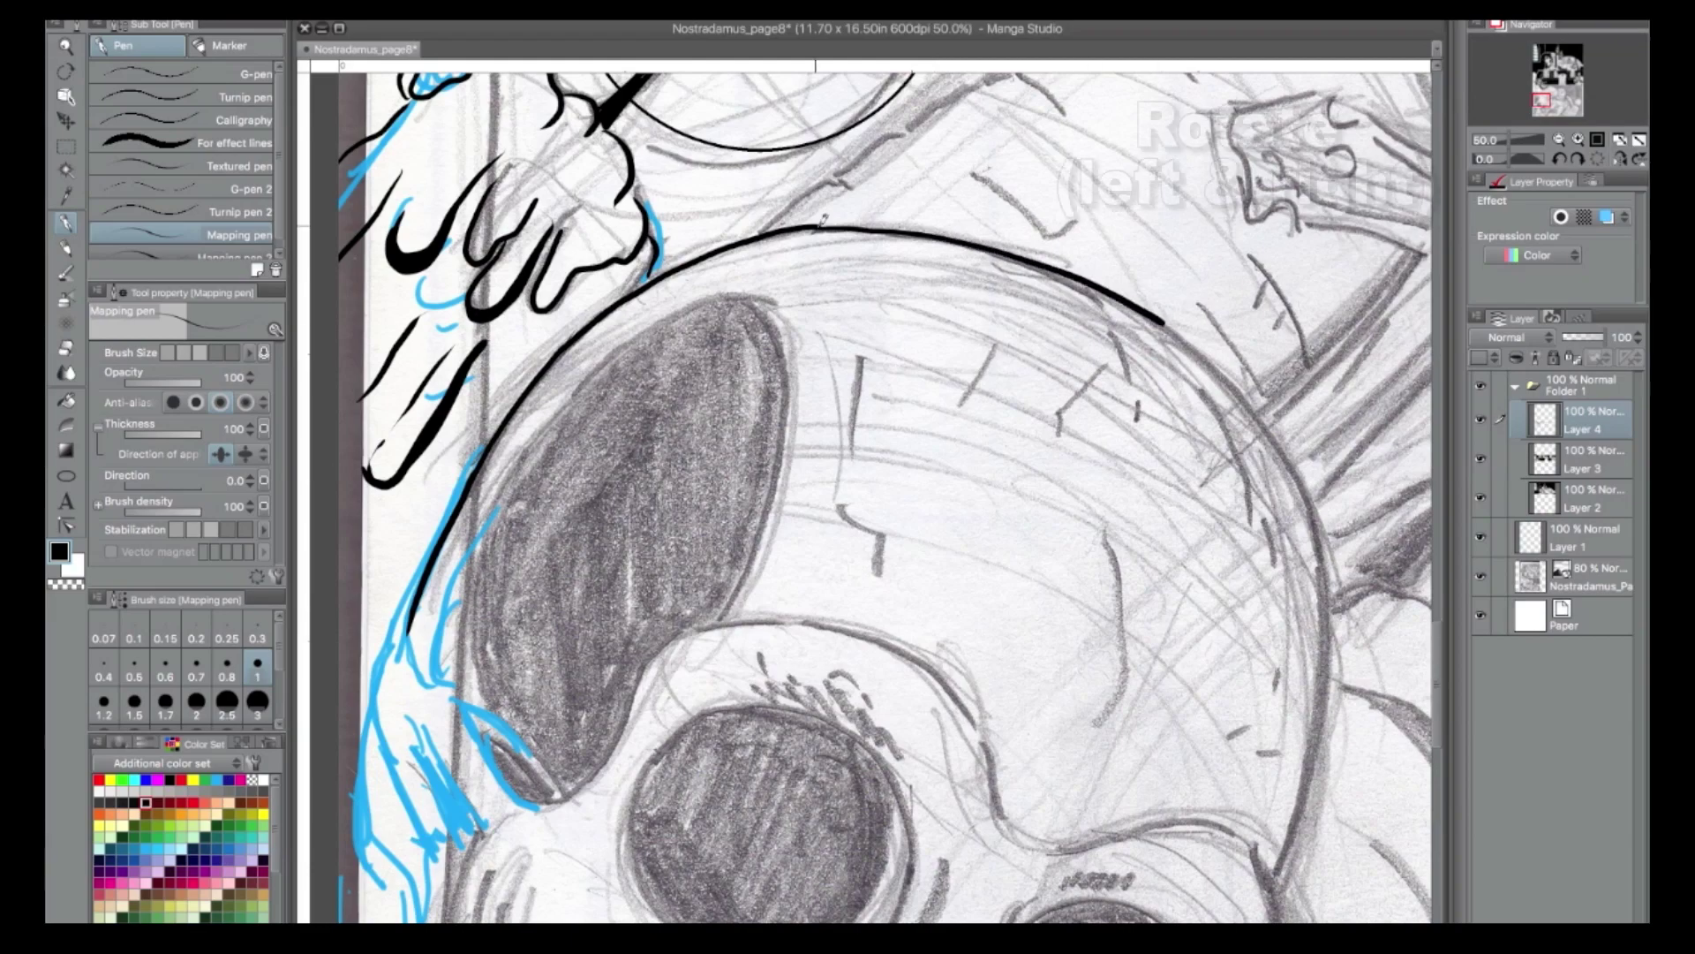
click(134, 701)
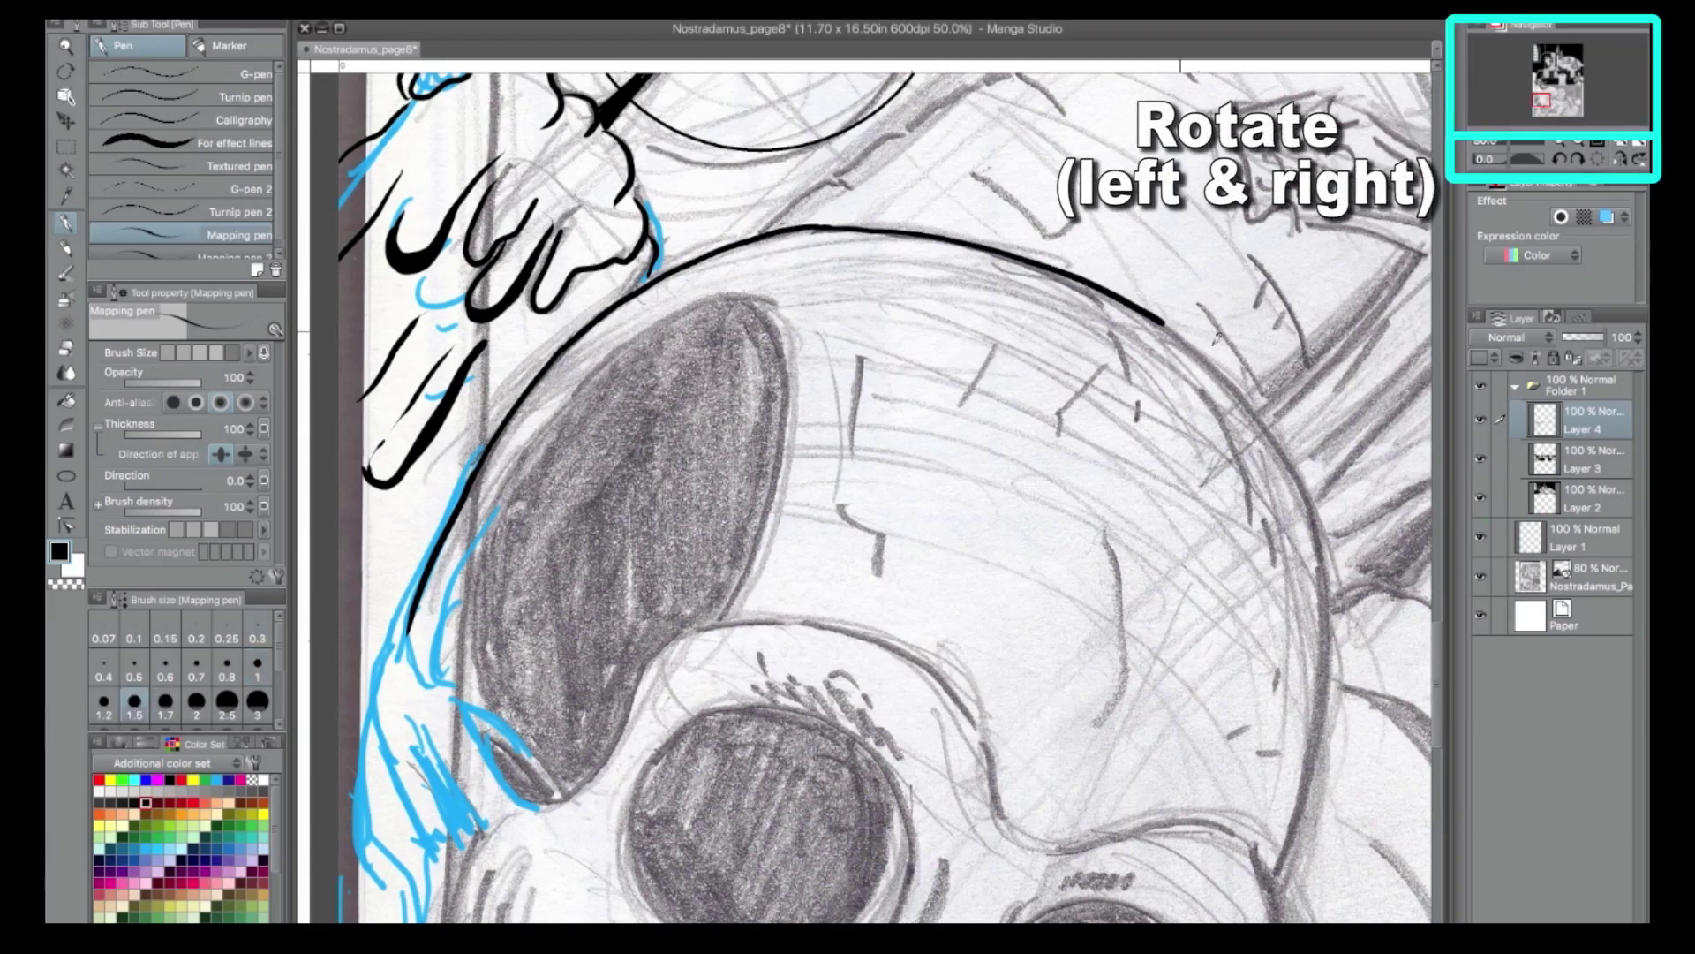
click(1559, 159)
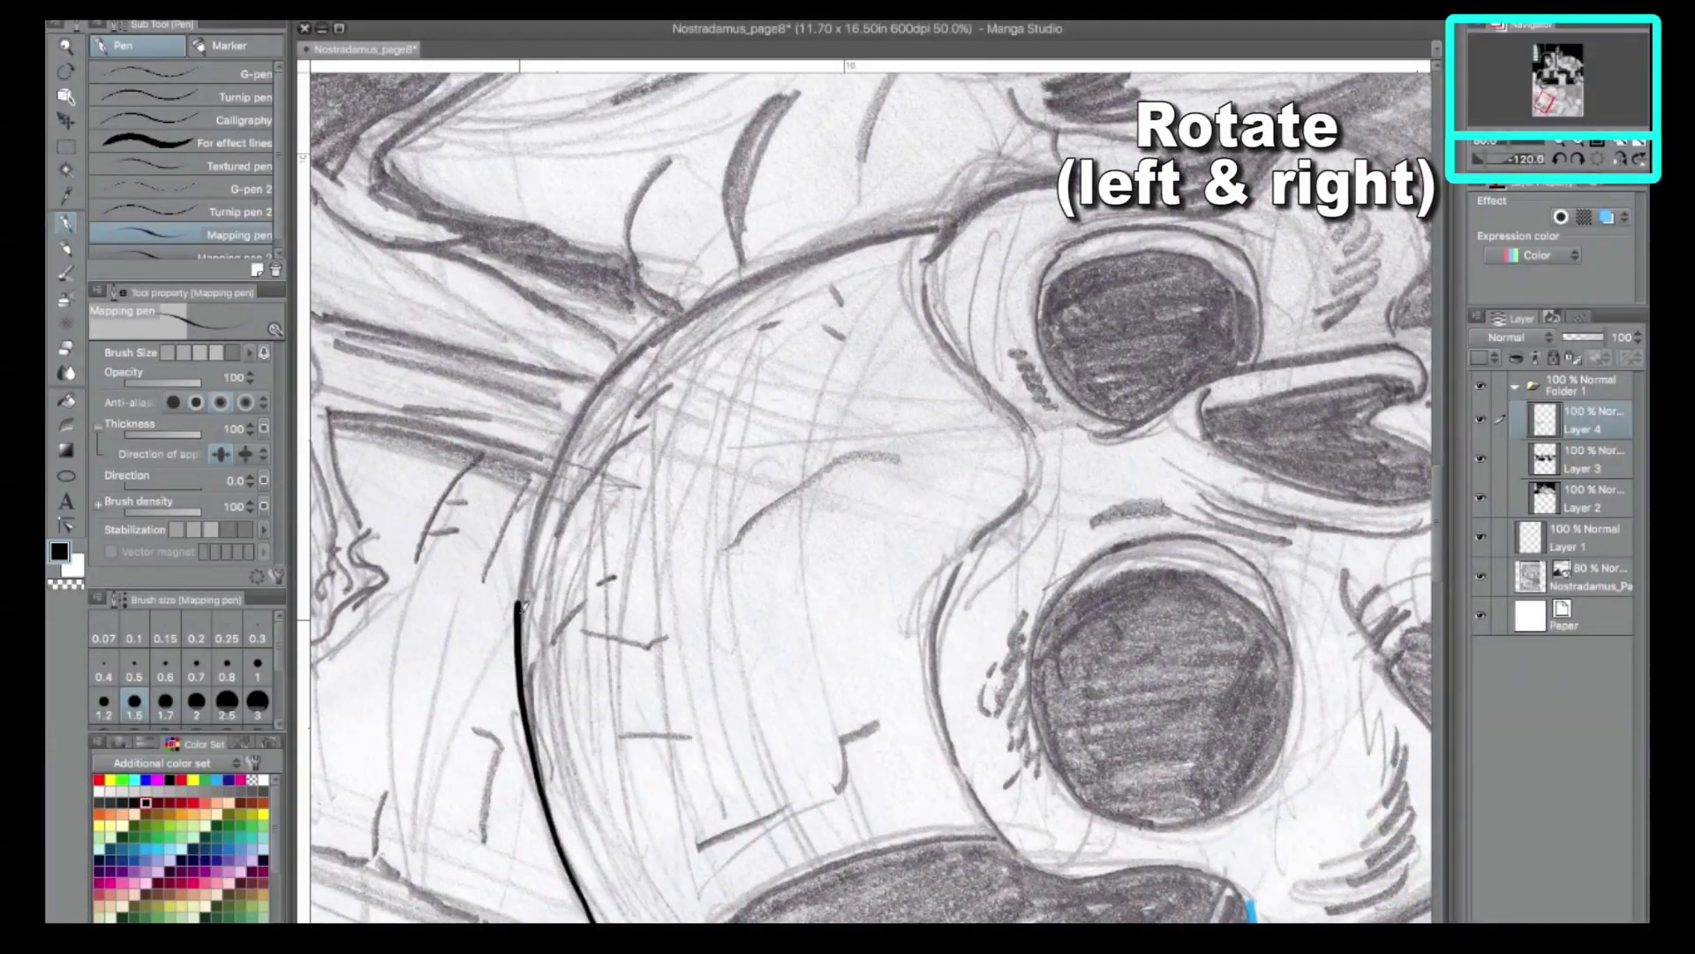
mouse_move(558, 475)
mouse_down()
mouse_move(724, 296)
mouse_move(950, 231)
mouse_up()
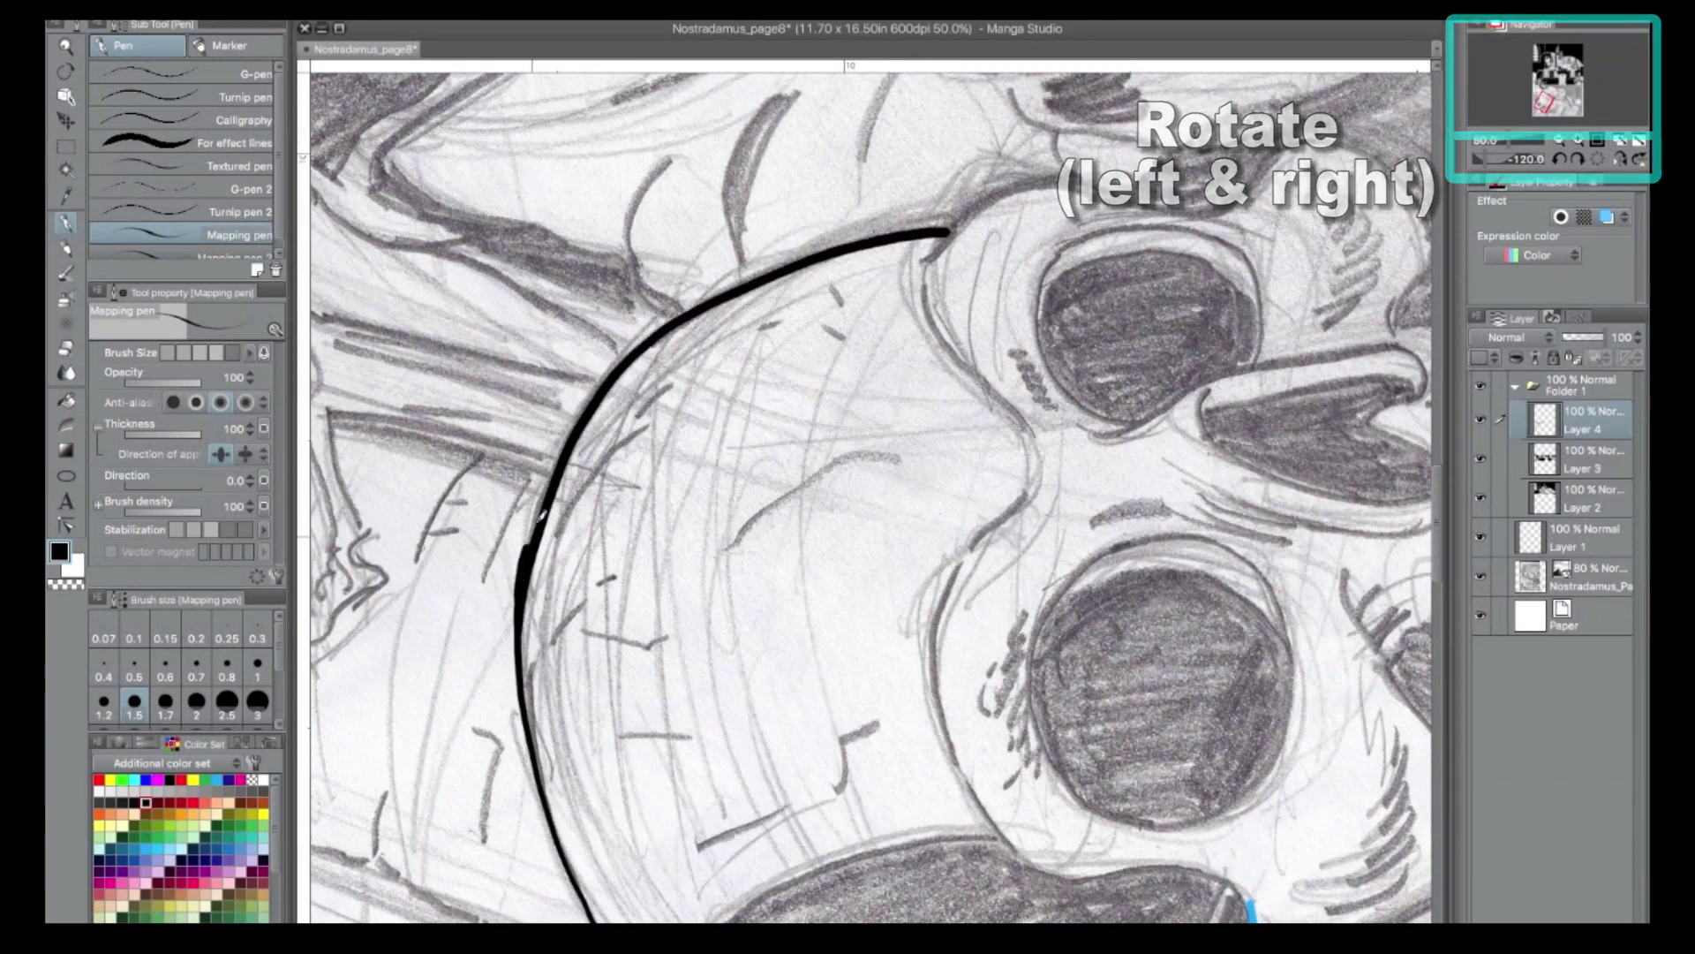
Ink the skull's temple, the outer edge of the smaller eye socket and the short crack marks on the cranium.
mouse_move(923, 261)
mouse_down()
mouse_move(998, 184)
mouse_move(1196, 205)
mouse_move(1239, 203)
mouse_up()
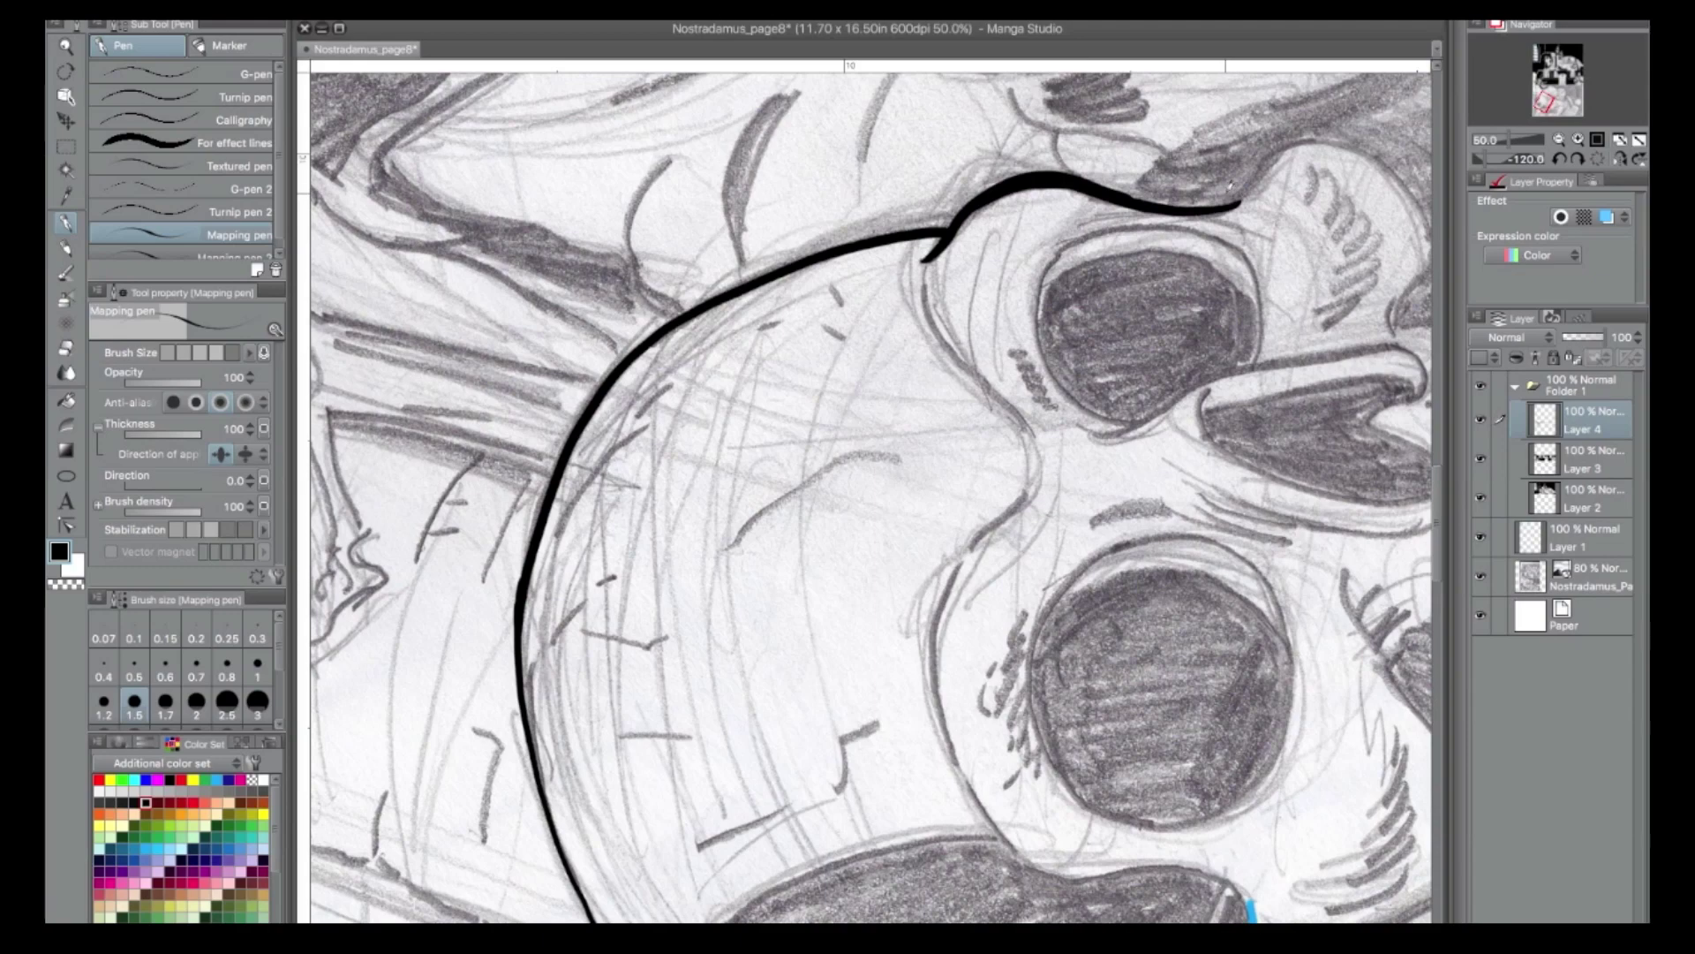
mouse_move(1045, 306)
mouse_down()
mouse_move(1245, 281)
mouse_move(1247, 360)
mouse_up()
drag(558, 532, 619, 439)
mouse_move(627, 443)
mouse_down()
mouse_move(671, 424)
mouse_move(683, 375)
mouse_up()
drag(711, 373, 718, 366)
click(1578, 159)
click(1577, 158)
mouse_move(548, 249)
mouse_down()
mouse_move(470, 275)
mouse_move(607, 238)
mouse_up()
drag(541, 341, 614, 439)
drag(593, 477, 658, 490)
drag(651, 505, 678, 523)
Ink the skull's brow ridge and the outline of the nasal cavity with its notch.
mouse_move(417, 342)
mouse_down()
mouse_move(540, 565)
mouse_move(535, 658)
mouse_move(714, 569)
mouse_move(824, 611)
mouse_move(900, 678)
mouse_move(1105, 567)
mouse_up()
mouse_move(951, 627)
mouse_down()
mouse_move(905, 485)
mouse_move(692, 209)
mouse_up()
mouse_move(701, 306)
mouse_down()
mouse_move(714, 386)
mouse_move(753, 425)
mouse_move(788, 600)
mouse_move(756, 648)
mouse_up()
drag(701, 599, 743, 656)
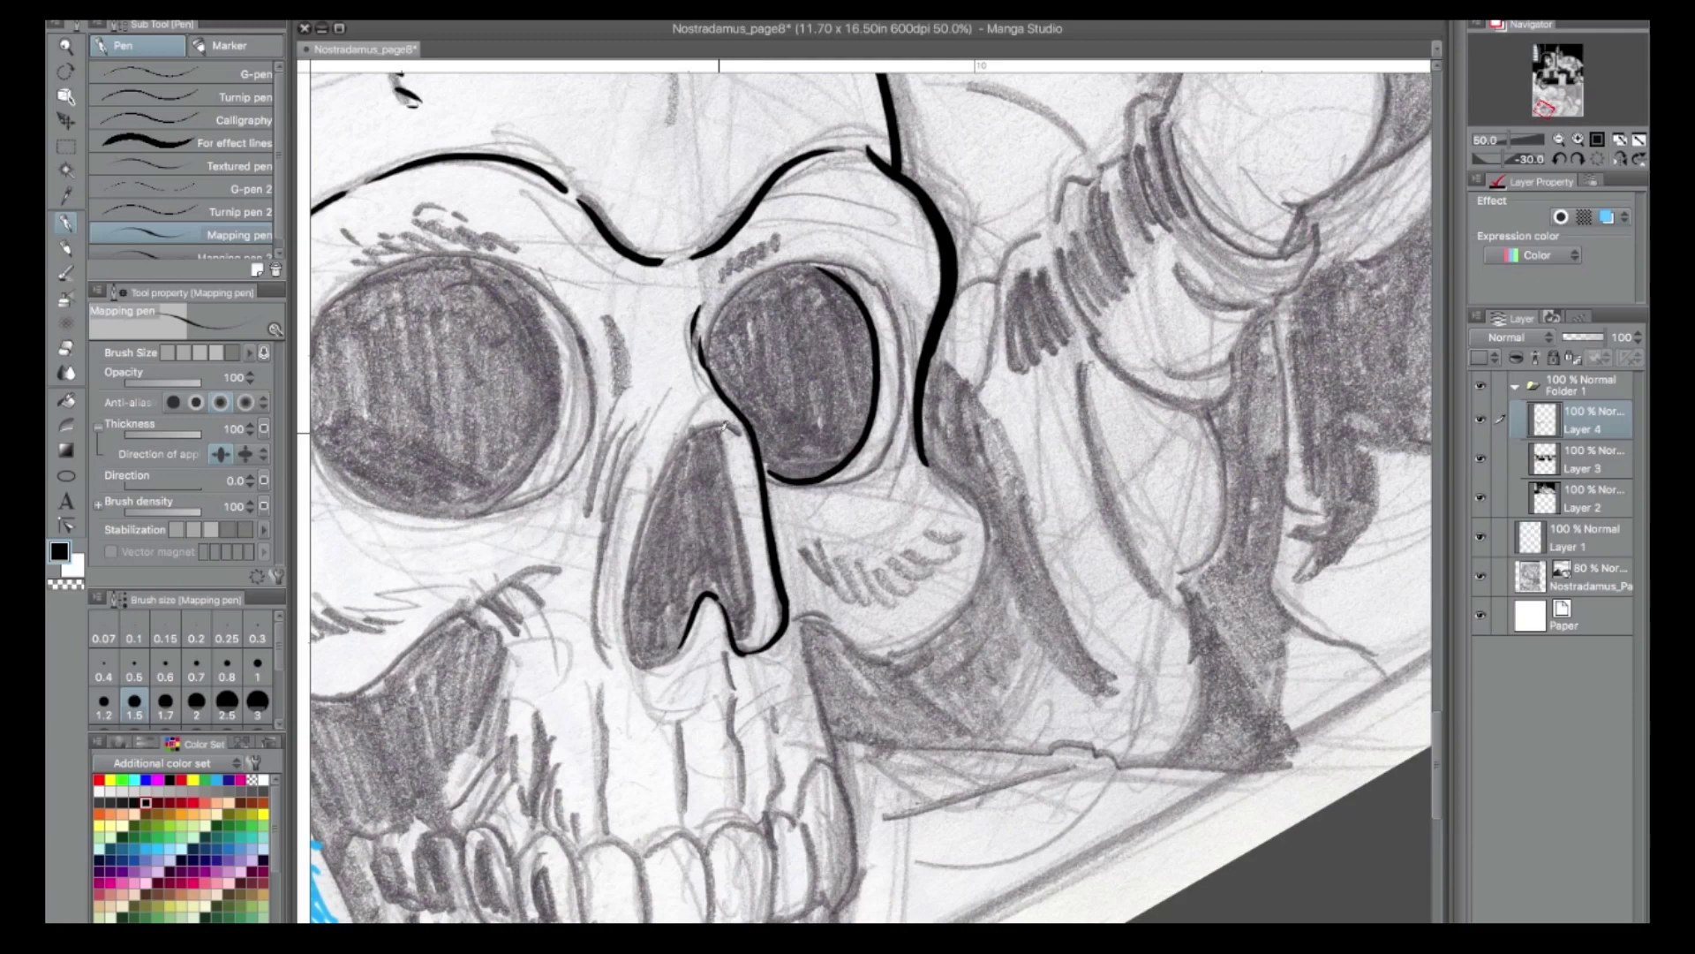
mouse_move(668, 471)
mouse_down()
mouse_move(702, 422)
mouse_move(741, 424)
mouse_move(679, 474)
mouse_move(679, 447)
mouse_move(636, 570)
mouse_move(633, 647)
mouse_move(675, 650)
mouse_up()
drag(695, 555, 702, 576)
drag(720, 435, 744, 639)
Ink the hatching and outline of the cheekbone below the smaller eye socket, plus the jaw and edge line beneath it.
drag(812, 547, 853, 604)
drag(841, 569, 902, 590)
drag(883, 570, 925, 577)
drag(911, 555, 961, 531)
mouse_move(923, 460)
mouse_down()
mouse_move(969, 496)
mouse_move(976, 609)
mouse_move(943, 630)
mouse_up()
mouse_move(798, 613)
mouse_down()
mouse_move(883, 662)
mouse_move(945, 628)
mouse_move(832, 762)
mouse_move(832, 717)
mouse_move(890, 744)
mouse_move(1049, 755)
mouse_up()
Ink the outer rim of the smaller eye socket, undoing the first stroke.
mouse_move(707, 356)
mouse_down()
mouse_move(742, 288)
mouse_move(854, 265)
mouse_move(906, 408)
mouse_up()
key(ctrl+z)
drag(887, 298, 871, 468)
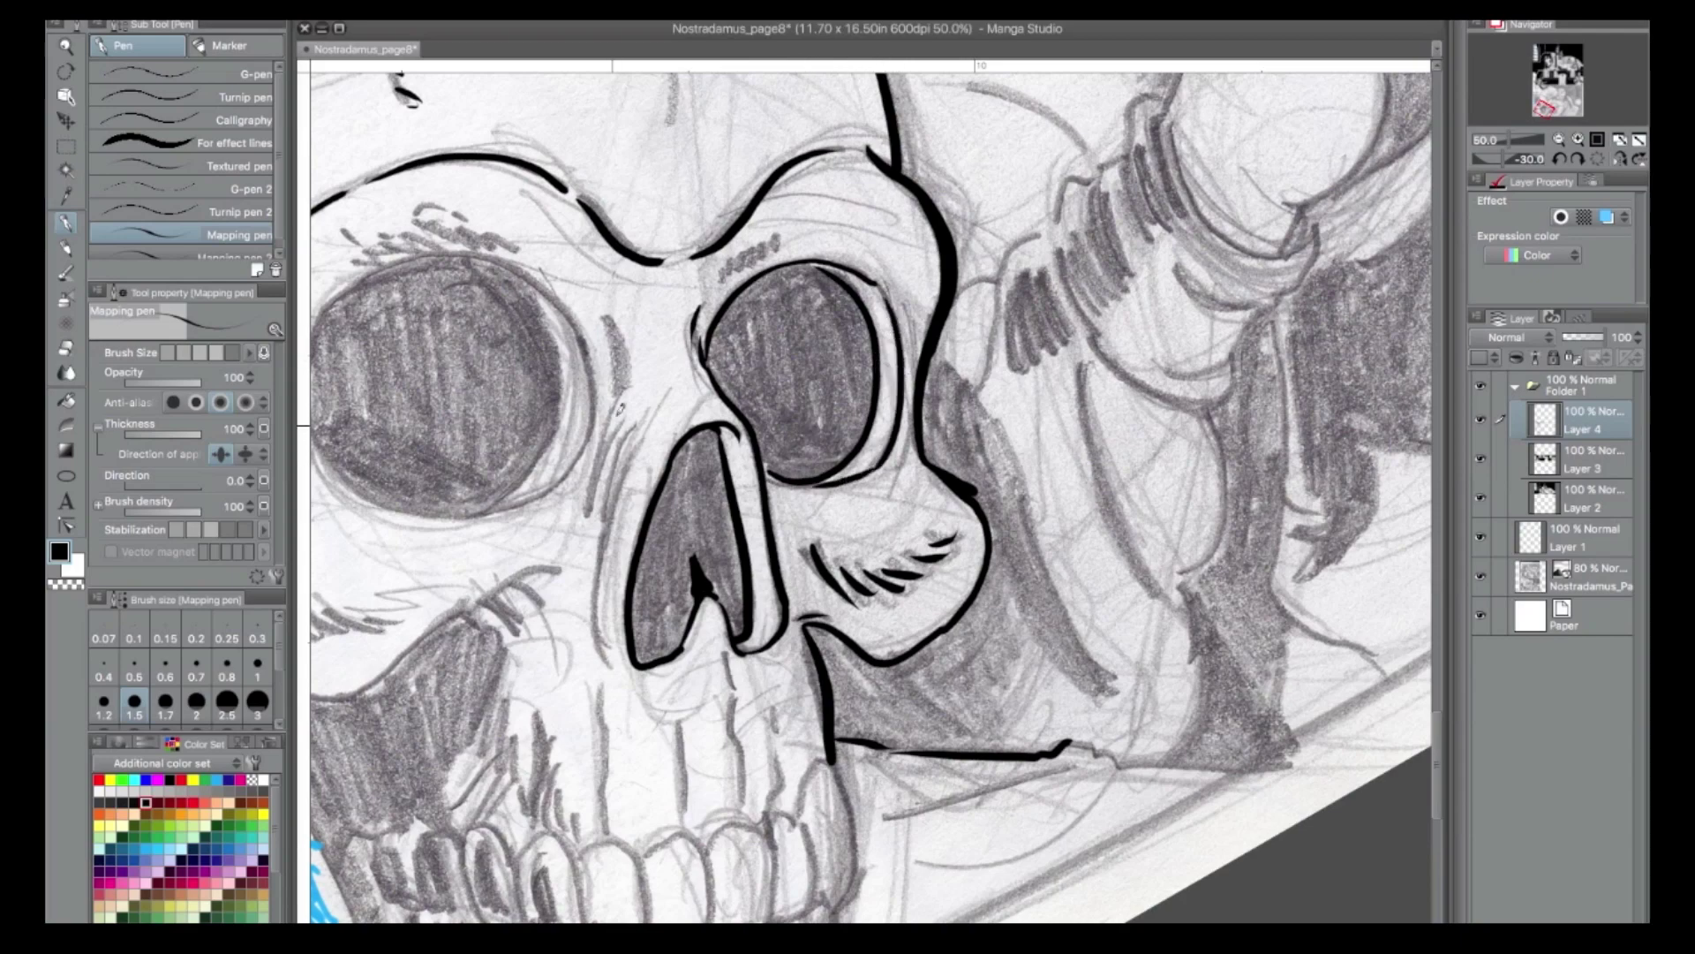
Ink the shading strokes on the nose bridge between the larger eye socket and the nasal cavity.
drag(618, 419, 597, 521)
drag(629, 450, 618, 659)
drag(626, 348, 628, 356)
Ink the short hatching strokes on the brow above both eye sockets.
mouse_move(615, 343)
mouse_down()
mouse_move(625, 382)
mouse_move(724, 502)
mouse_move(796, 512)
mouse_up()
drag(540, 381, 592, 371)
mouse_move(585, 363)
mouse_down()
mouse_move(621, 369)
mouse_move(654, 337)
mouse_up()
drag(639, 351, 726, 381)
drag(903, 411, 943, 357)
mouse_move(927, 388)
mouse_down()
mouse_move(971, 349)
mouse_move(989, 358)
mouse_up()
drag(980, 369, 998, 358)
Ink the round outline and outer rim of the skull's larger eye socket.
mouse_move(499, 442)
mouse_down()
mouse_move(633, 378)
mouse_move(711, 384)
mouse_up()
mouse_move(714, 401)
mouse_down()
mouse_move(693, 609)
mouse_move(655, 636)
mouse_move(758, 466)
mouse_move(776, 570)
mouse_up()
mouse_move(500, 443)
mouse_down()
mouse_move(485, 565)
mouse_move(509, 587)
mouse_up()
mouse_move(436, 431)
mouse_down()
mouse_move(443, 522)
mouse_move(424, 588)
mouse_move(742, 640)
mouse_move(746, 711)
mouse_up()
Ink the outline of the cheekbone below the larger eye socket and the short folds beneath it, undoing a stray stroke.
drag(538, 482, 590, 238)
drag(450, 516, 452, 647)
mouse_move(479, 603)
mouse_down()
mouse_move(465, 667)
mouse_move(541, 742)
mouse_move(579, 846)
mouse_move(629, 874)
mouse_up()
mouse_move(470, 677)
mouse_down()
mouse_move(508, 644)
mouse_move(556, 833)
mouse_up()
mouse_move(596, 718)
mouse_down()
mouse_move(682, 767)
mouse_move(674, 801)
mouse_up()
mouse_move(830, 707)
mouse_down()
mouse_move(962, 773)
mouse_move(1036, 770)
mouse_move(1089, 696)
mouse_up()
drag(1104, 204, 1176, 355)
drag(1177, 364, 1202, 428)
mouse_move(786, 557)
mouse_down()
mouse_move(826, 546)
mouse_move(813, 549)
mouse_up()
key(ctrl+z)
Set the pen size to 1 and ink the hatching on the cheekbone below the larger eye socket.
click(257, 666)
drag(720, 813, 767, 883)
drag(752, 843, 816, 888)
drag(786, 861, 918, 881)
drag(714, 834, 763, 892)
mouse_move(946, 883)
mouse_down()
mouse_move(1023, 827)
mouse_move(1065, 823)
mouse_up()
Ink the contour of the cheekbone below the larger eye socket and the two long candle edge lines beside it.
mouse_move(1028, 831)
mouse_down()
mouse_move(1049, 870)
mouse_move(1021, 880)
mouse_move(1023, 909)
mouse_move(910, 468)
mouse_move(899, 536)
mouse_up()
mouse_move(661, 572)
mouse_down()
mouse_move(767, 574)
mouse_move(859, 483)
mouse_up()
mouse_move(583, 399)
mouse_down()
mouse_move(602, 521)
mouse_move(678, 572)
mouse_up()
drag(576, 484, 678, 715)
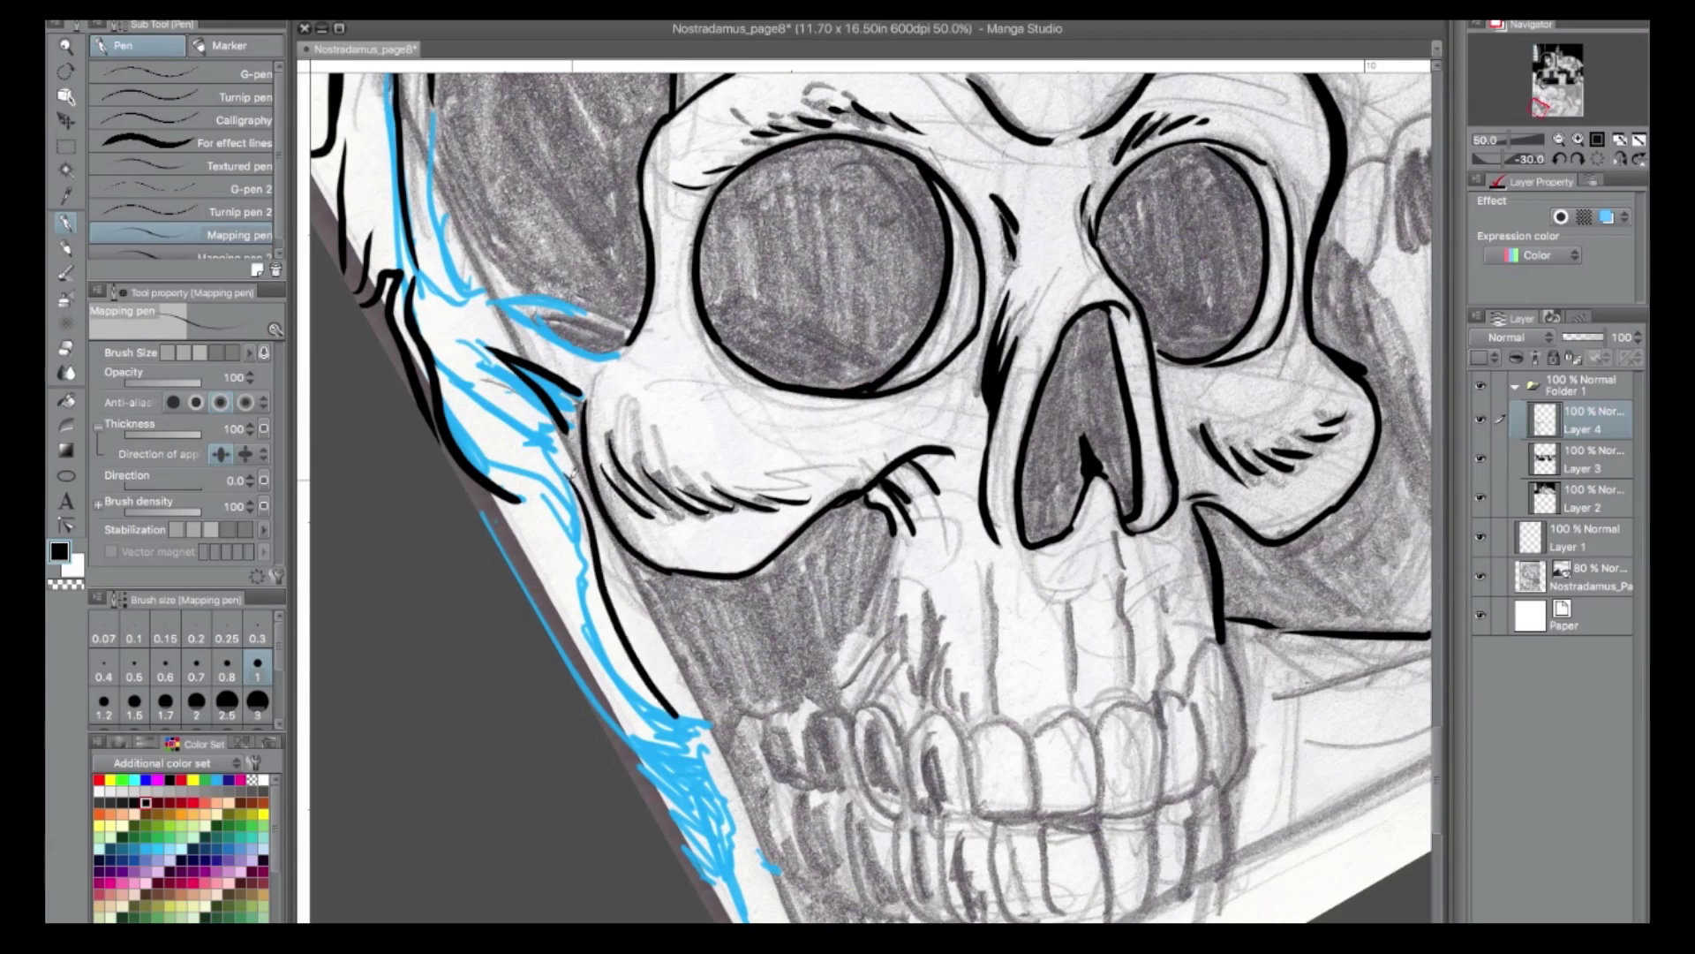
mouse_move(513, 490)
mouse_down()
mouse_move(560, 634)
mouse_move(600, 625)
mouse_move(678, 790)
mouse_up()
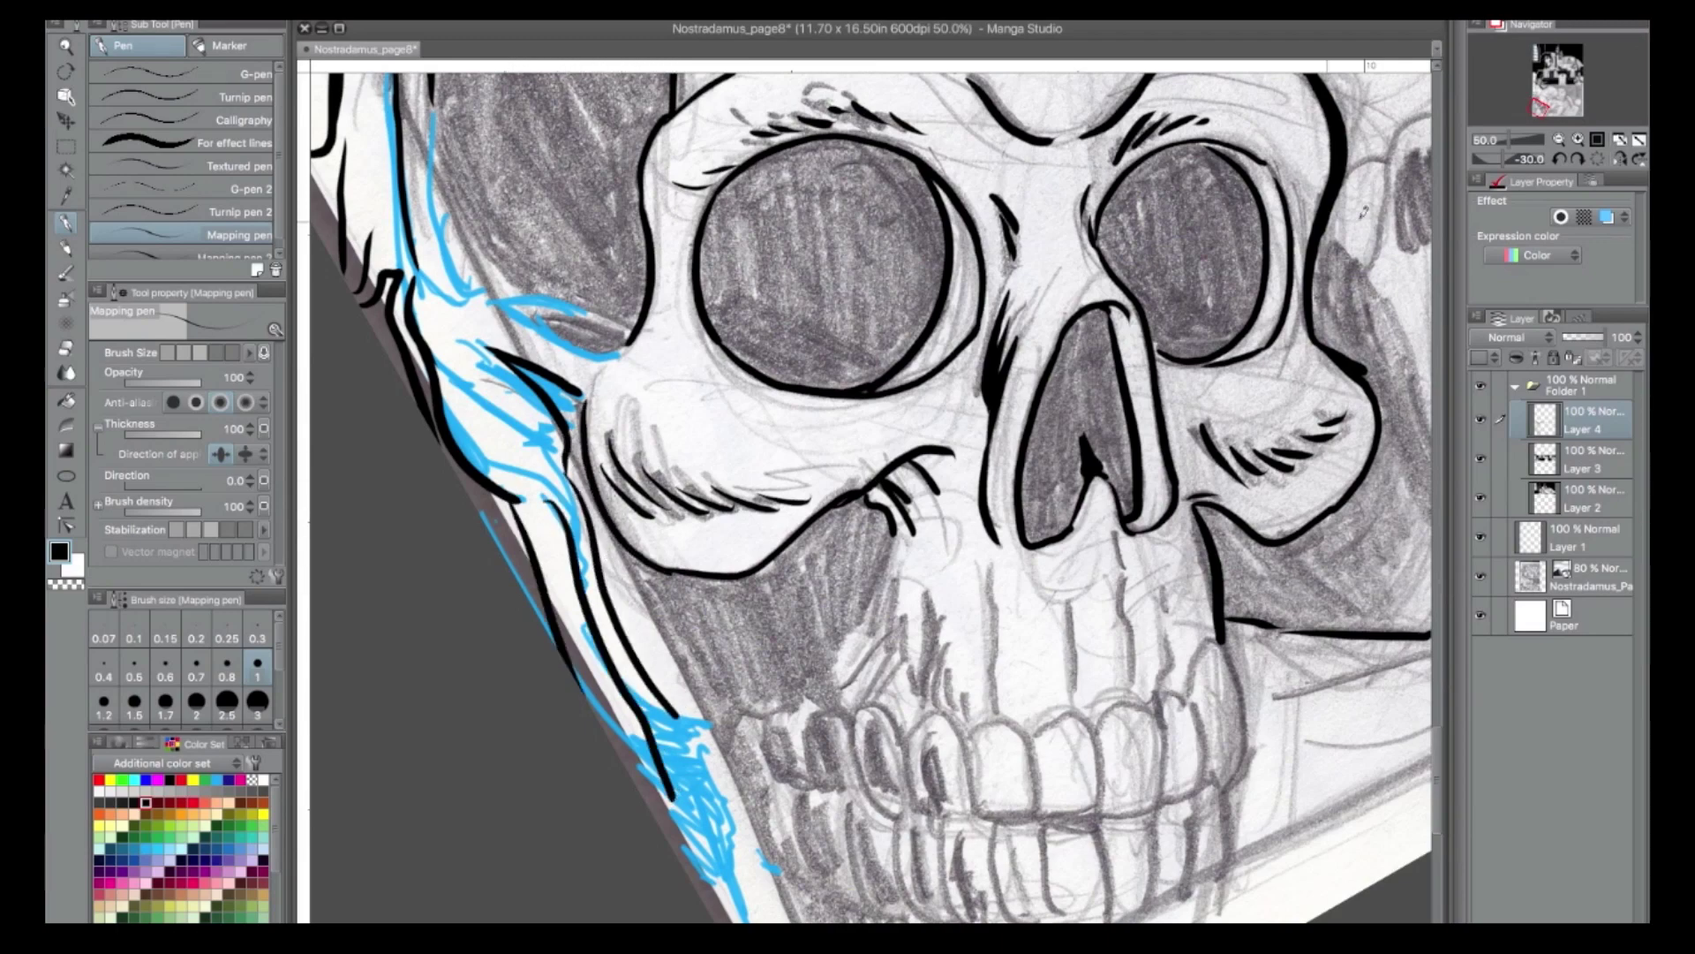
Reset the canvas rotation to 0 and ink the first front tooth outlines at the front of the skull's jaw.
click(1579, 159)
click(1579, 159)
drag(1547, 99, 1542, 104)
drag(1048, 411, 1027, 413)
drag(1191, 415, 1162, 433)
drag(1206, 428, 1195, 434)
scroll(869, 494, down, 5)
drag(593, 826, 643, 837)
drag(663, 751, 646, 826)
drag(680, 747, 728, 761)
mouse_move(727, 692)
mouse_down()
mouse_move(717, 720)
mouse_move(773, 676)
mouse_up()
mouse_move(781, 664)
mouse_down()
mouse_move(786, 697)
mouse_move(861, 675)
mouse_move(803, 782)
mouse_up()
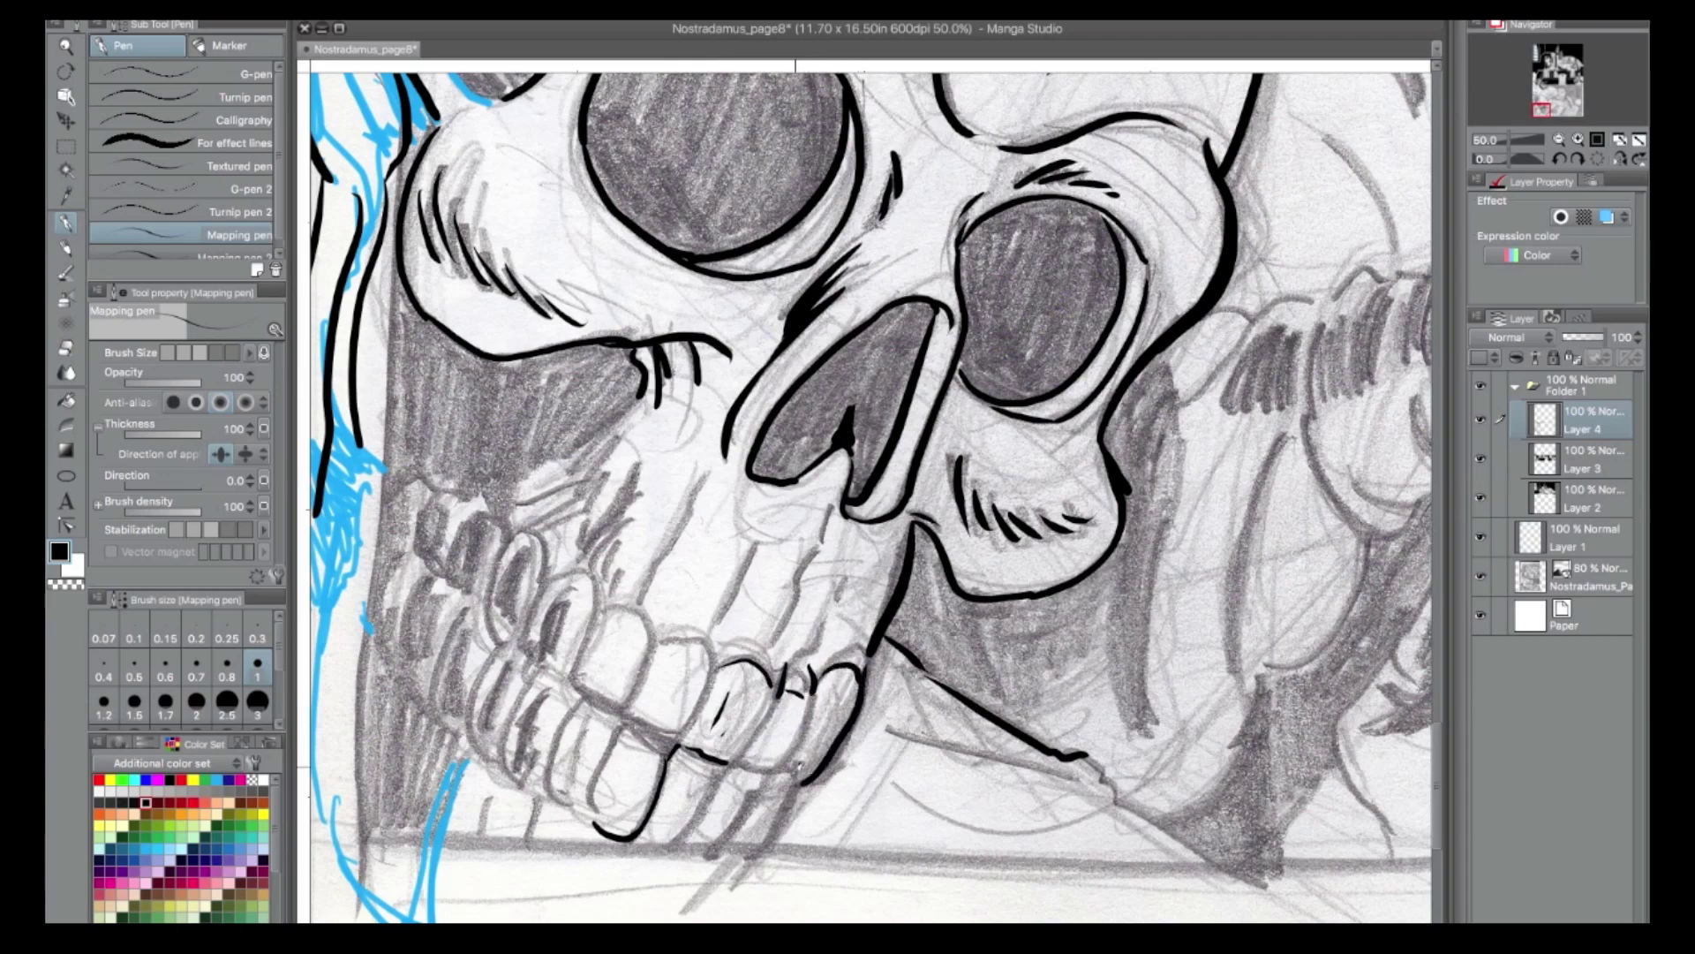
Check the inked lines against the pencils by hiding the scanned pencil layer and showing it again.
click(1560, 140)
click(1560, 140)
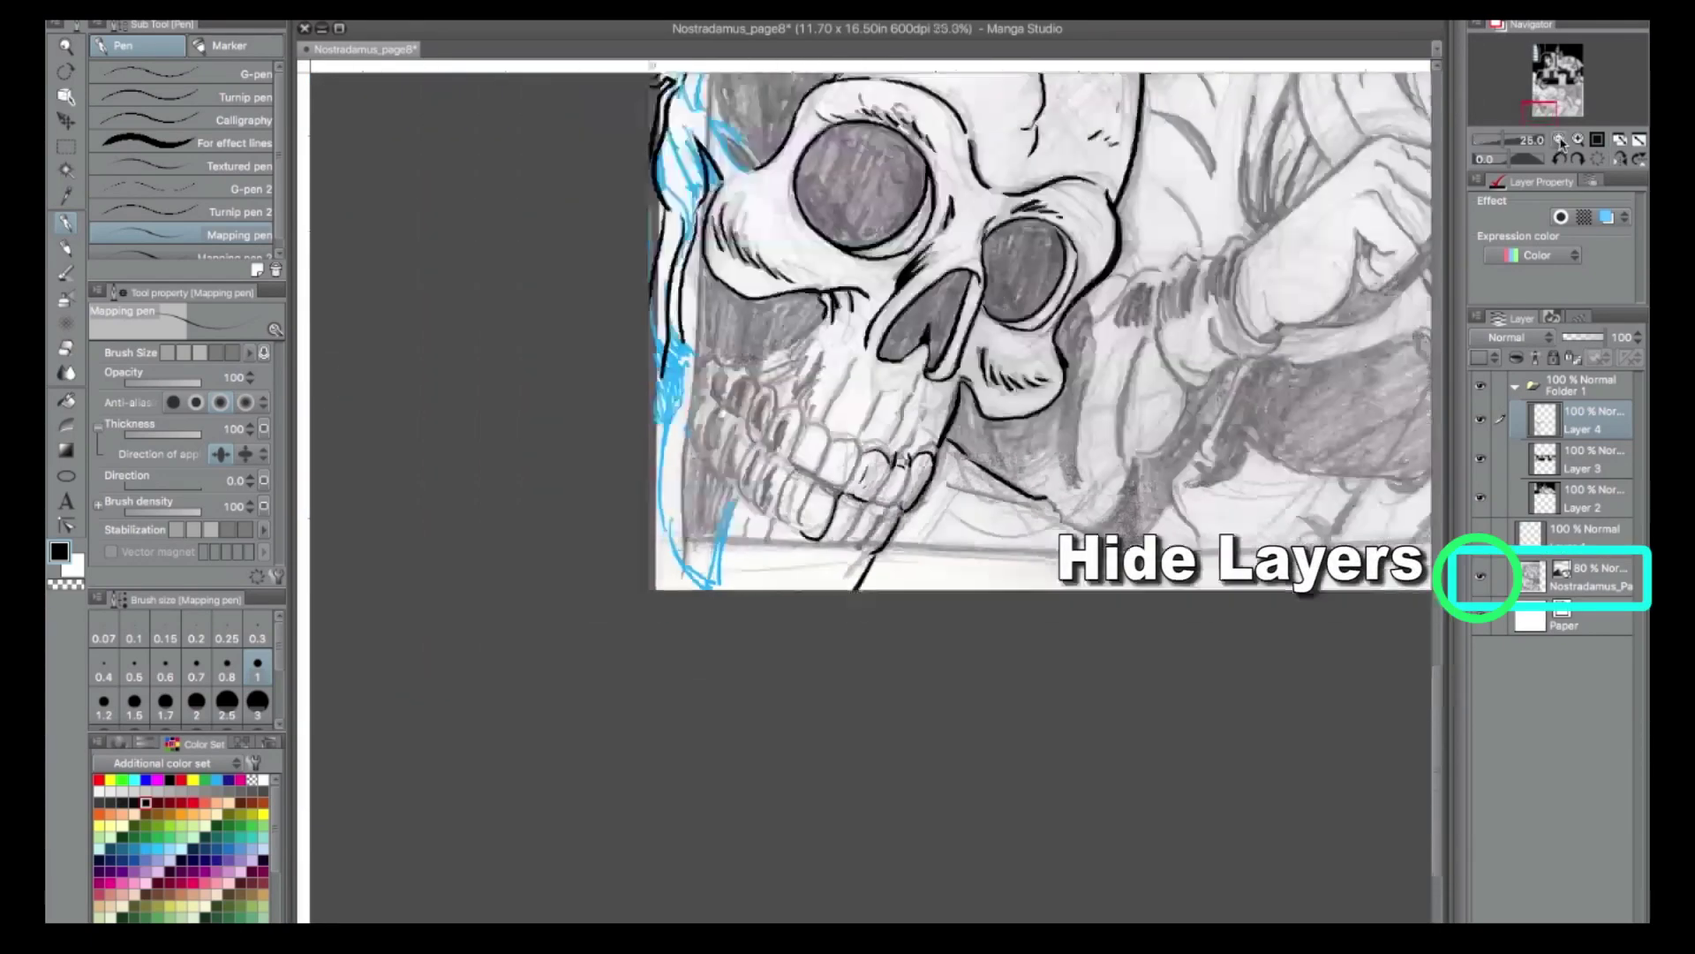
click(1560, 140)
click(1560, 139)
click(1479, 579)
click(1479, 579)
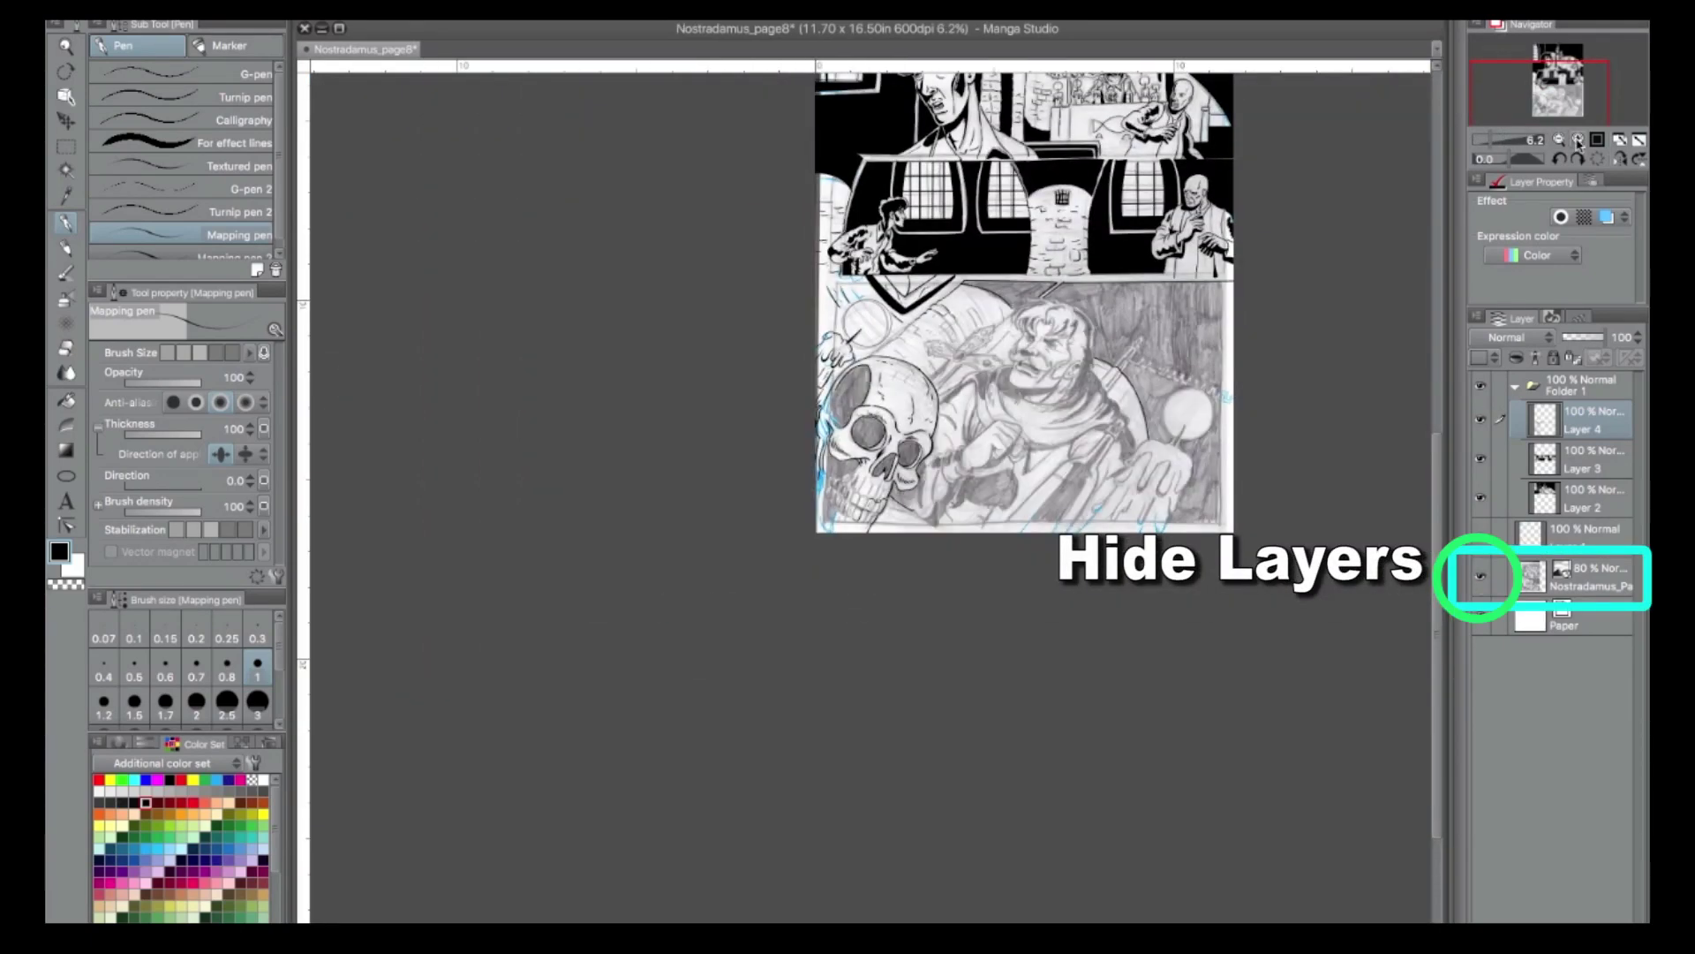
click(1579, 140)
click(1579, 140)
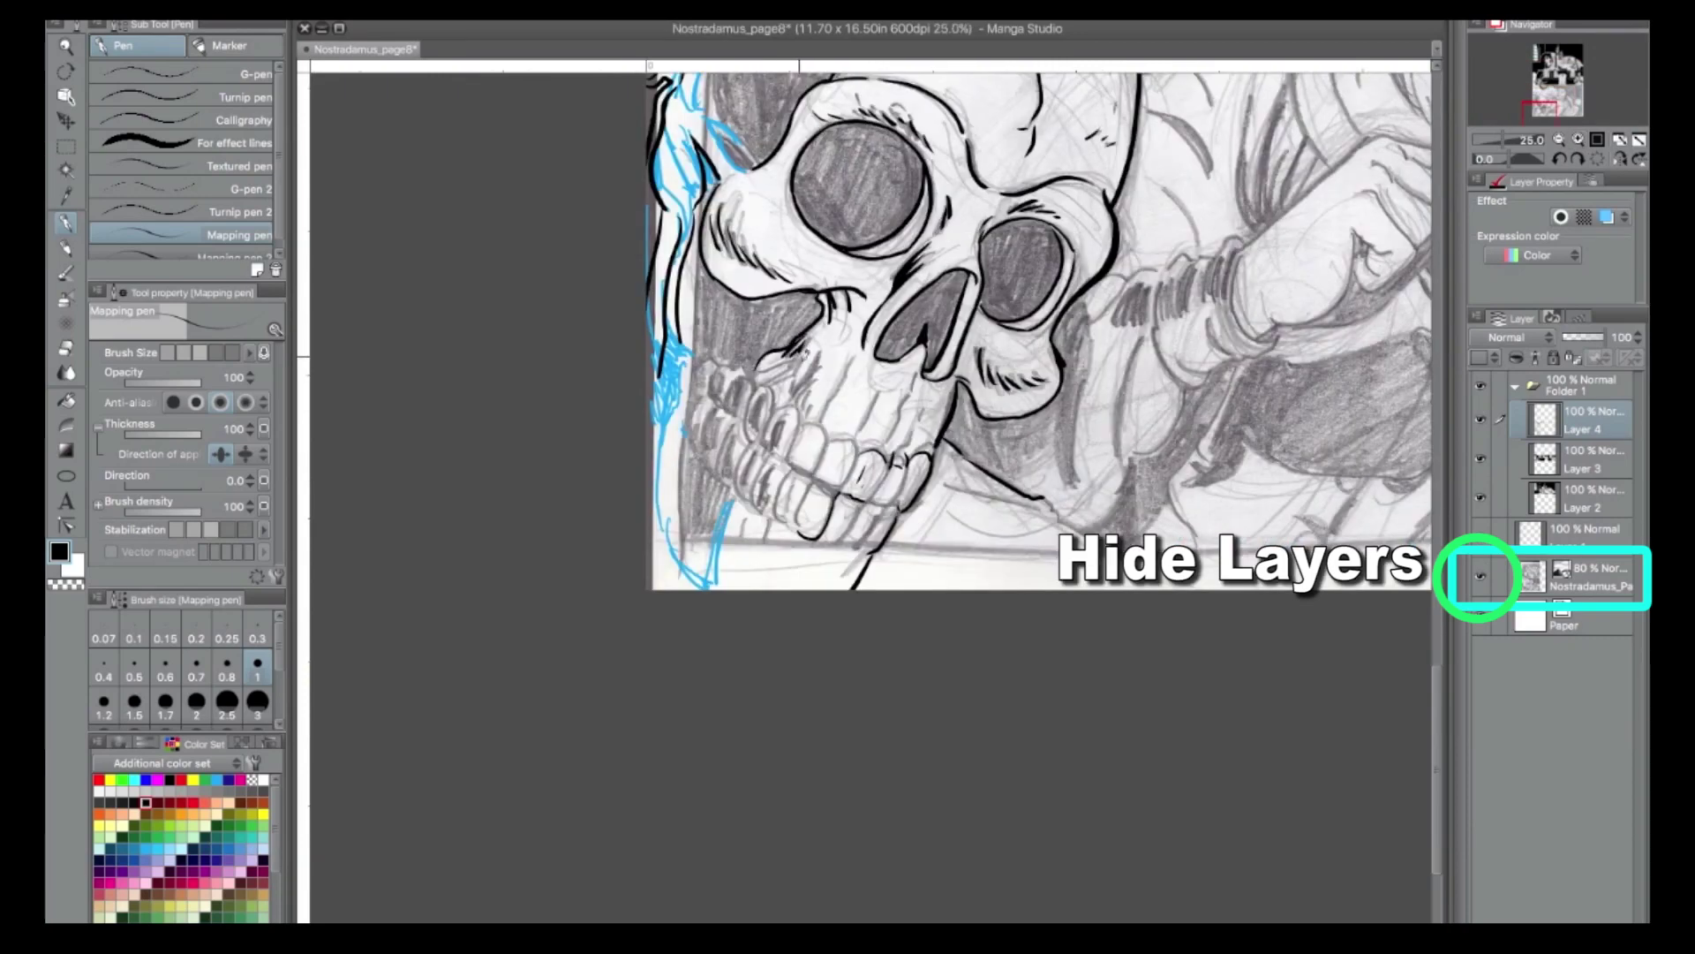
Fill the skull's nose cavity, both eye sockets and temple hollow with black, and save the file.
drag(1538, 115, 1539, 106)
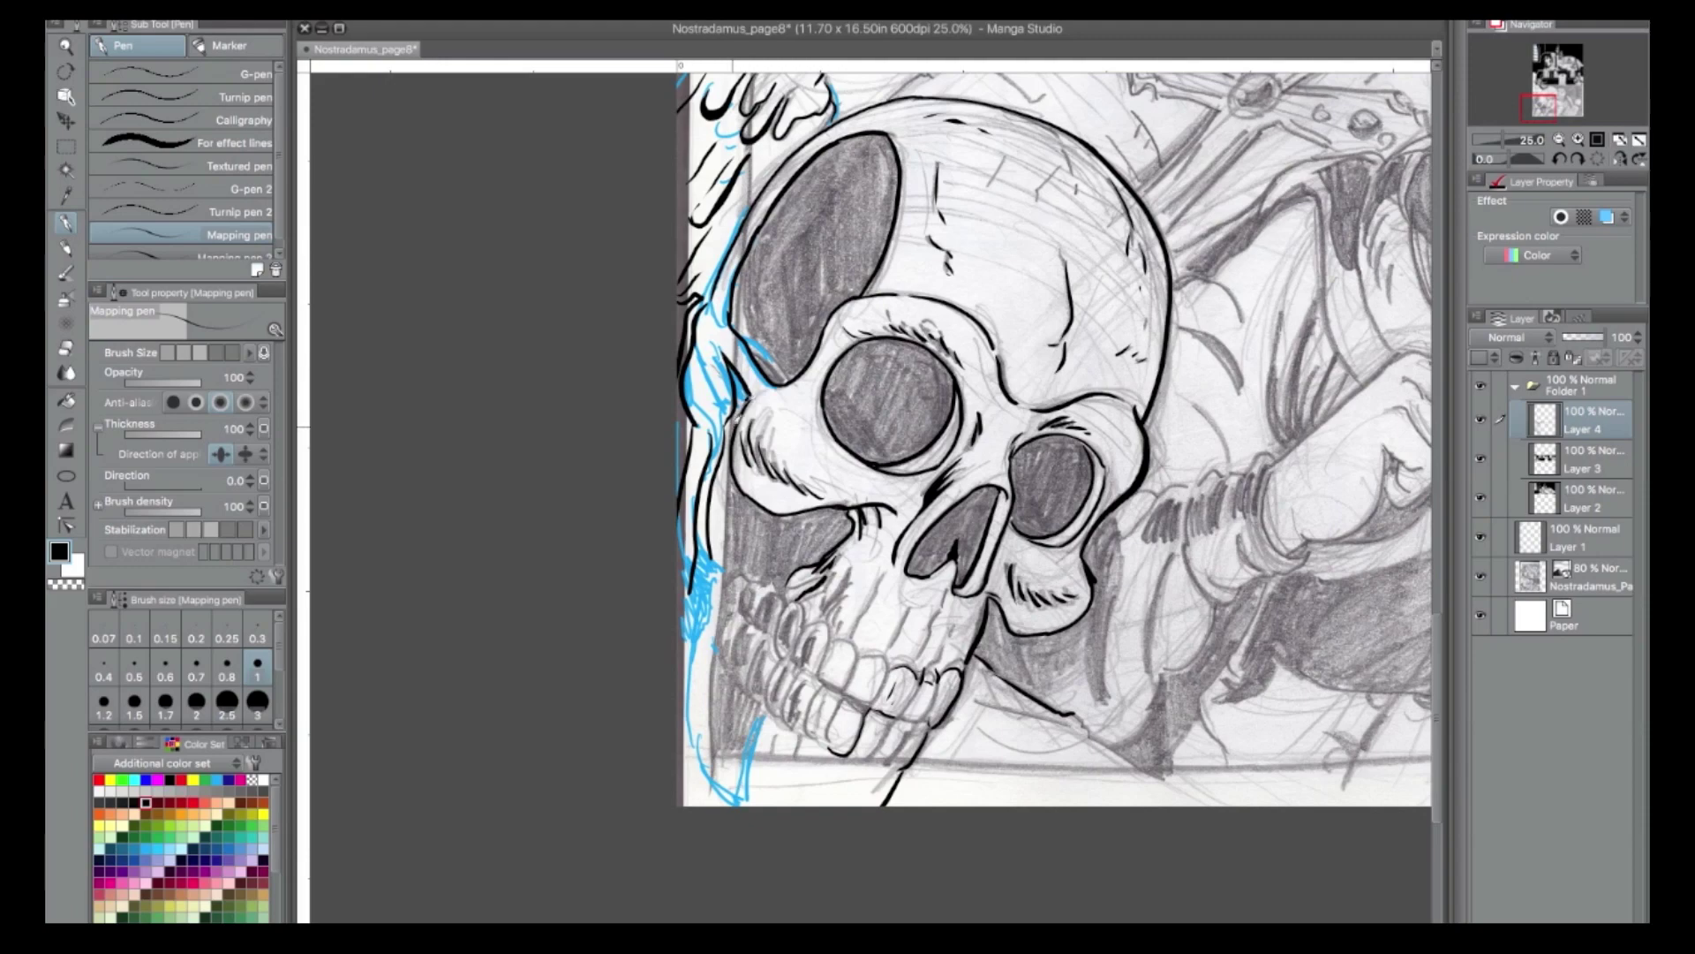
click(65, 399)
click(949, 538)
click(1051, 486)
click(892, 402)
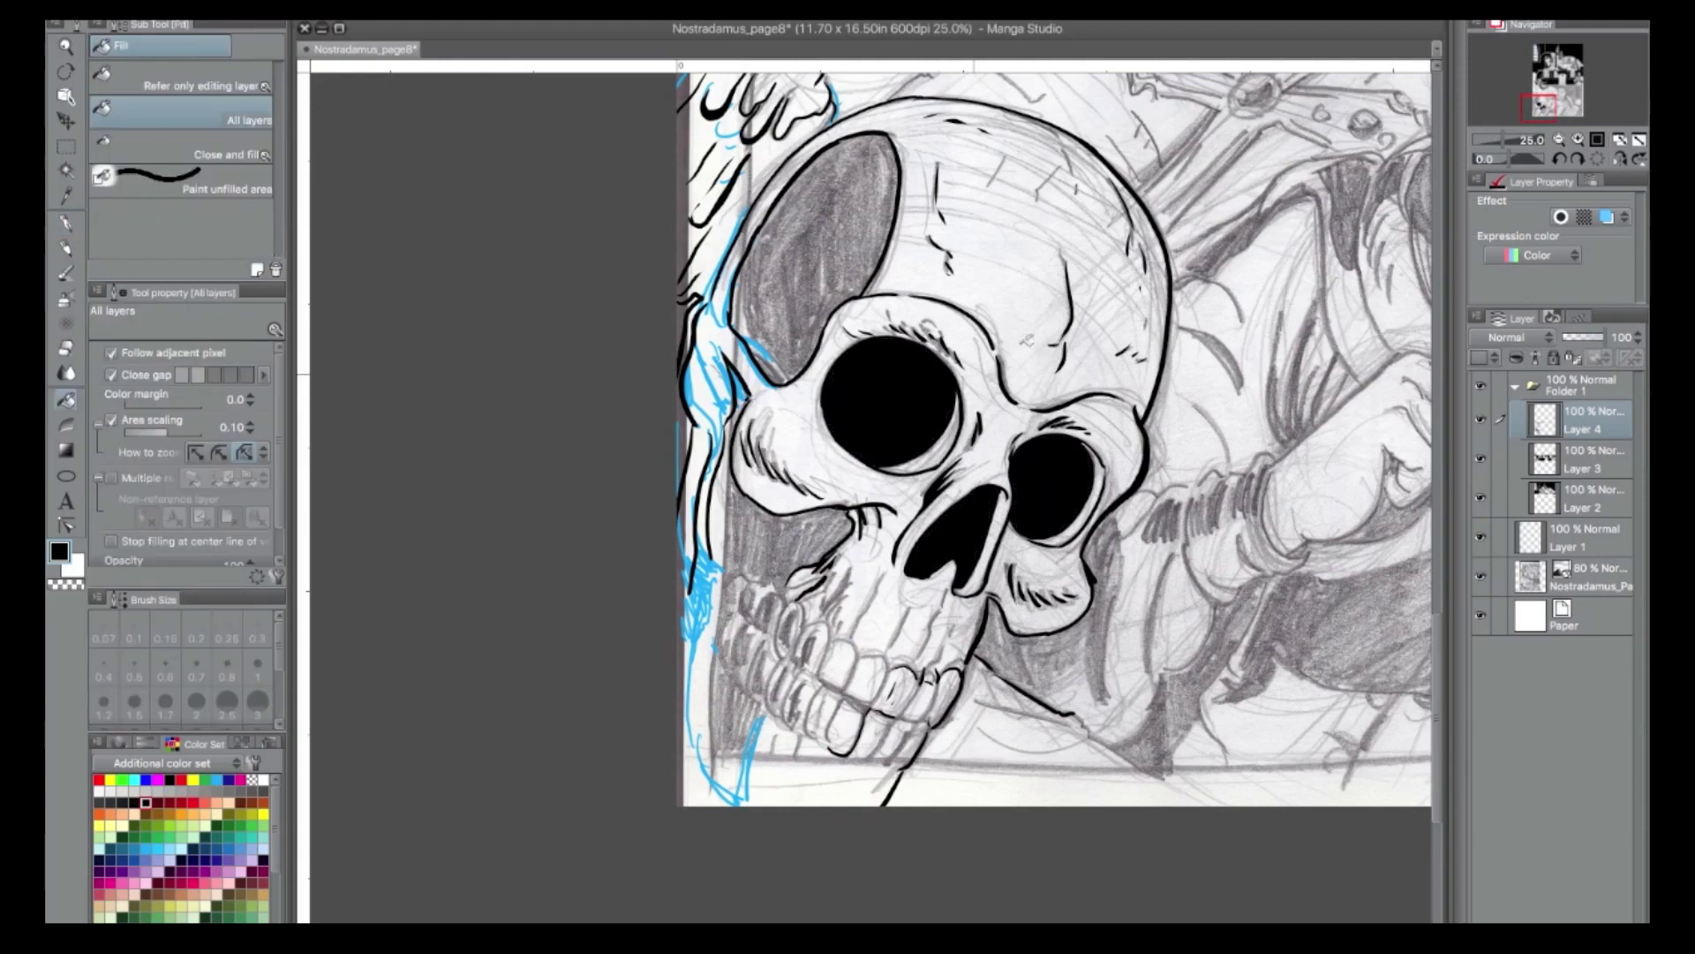
click(824, 268)
click(1559, 140)
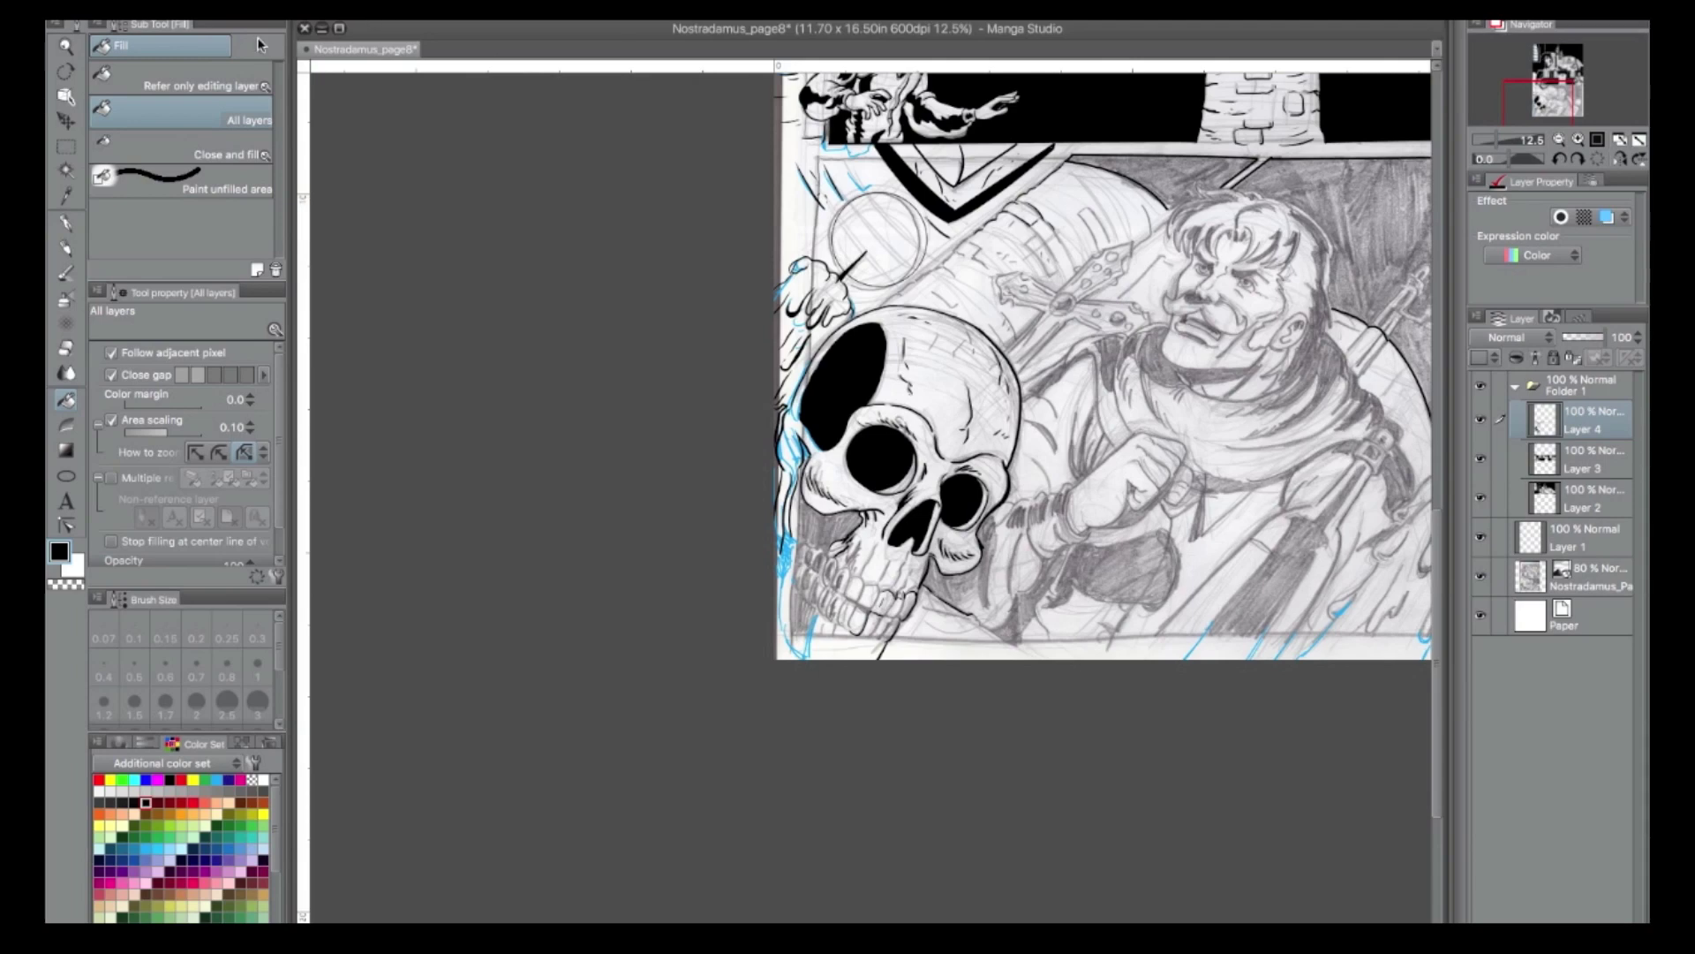
key(ctrl+s)
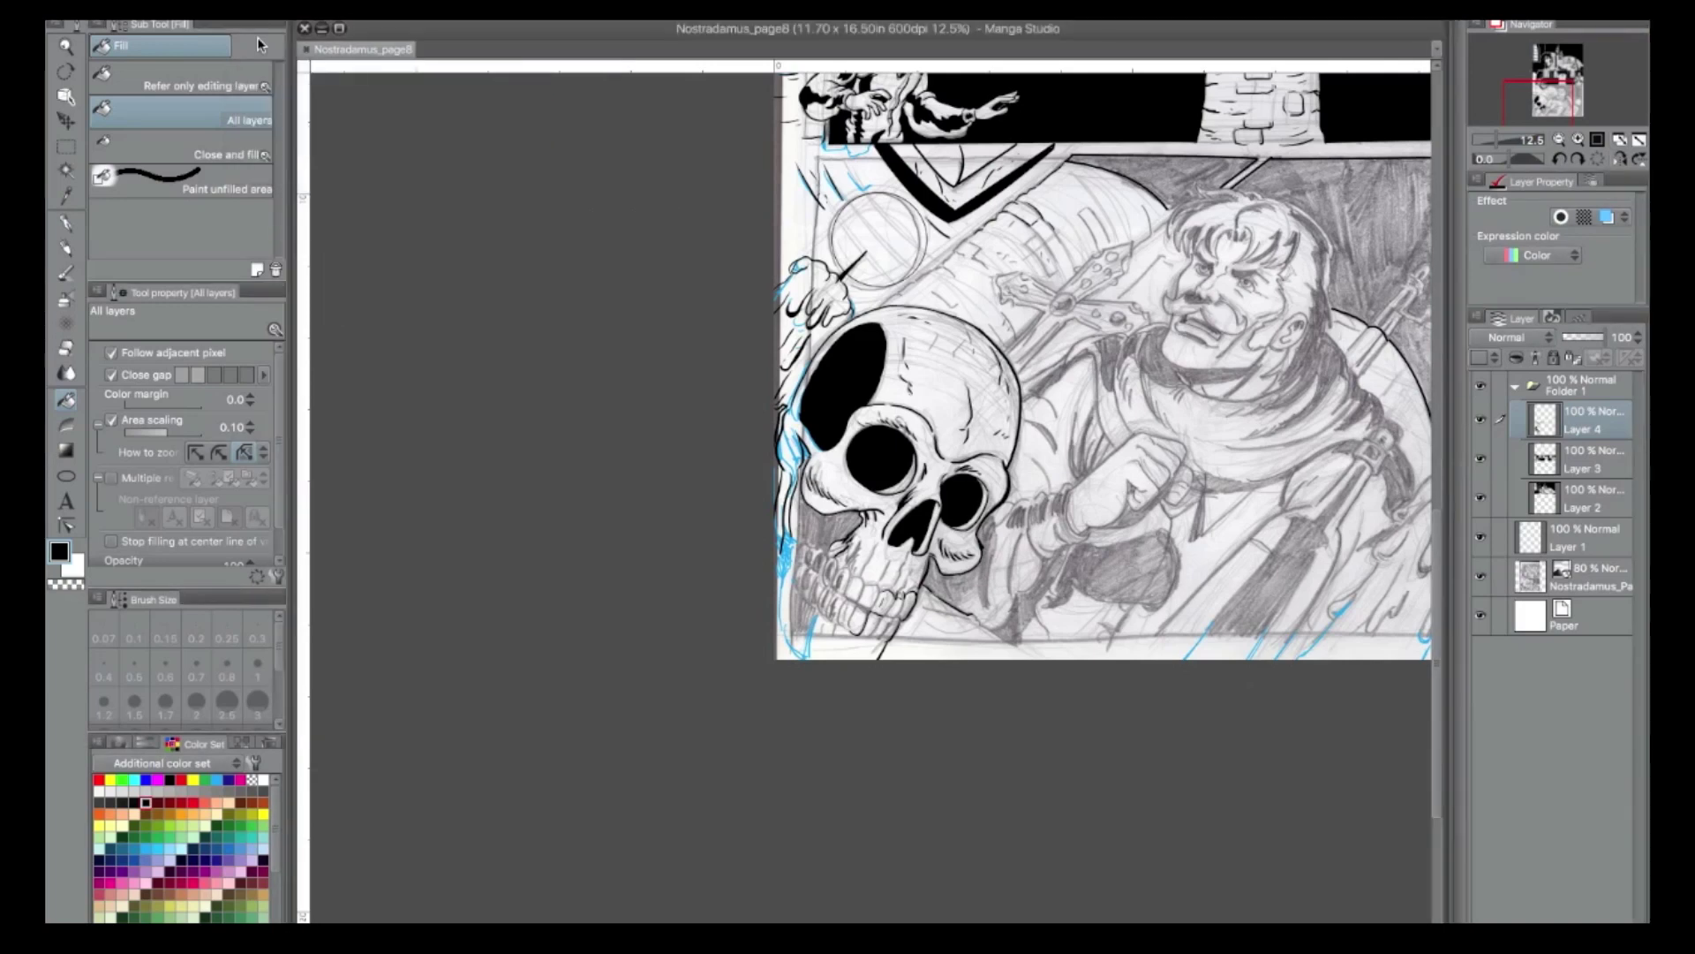
Ink the outlines of the skull's upper teeth, the root lines above them and the front lower tooth.
click(1577, 140)
click(1578, 139)
click(66, 224)
mouse_move(747, 618)
mouse_down()
mouse_move(768, 636)
mouse_move(761, 707)
mouse_move(765, 647)
mouse_up()
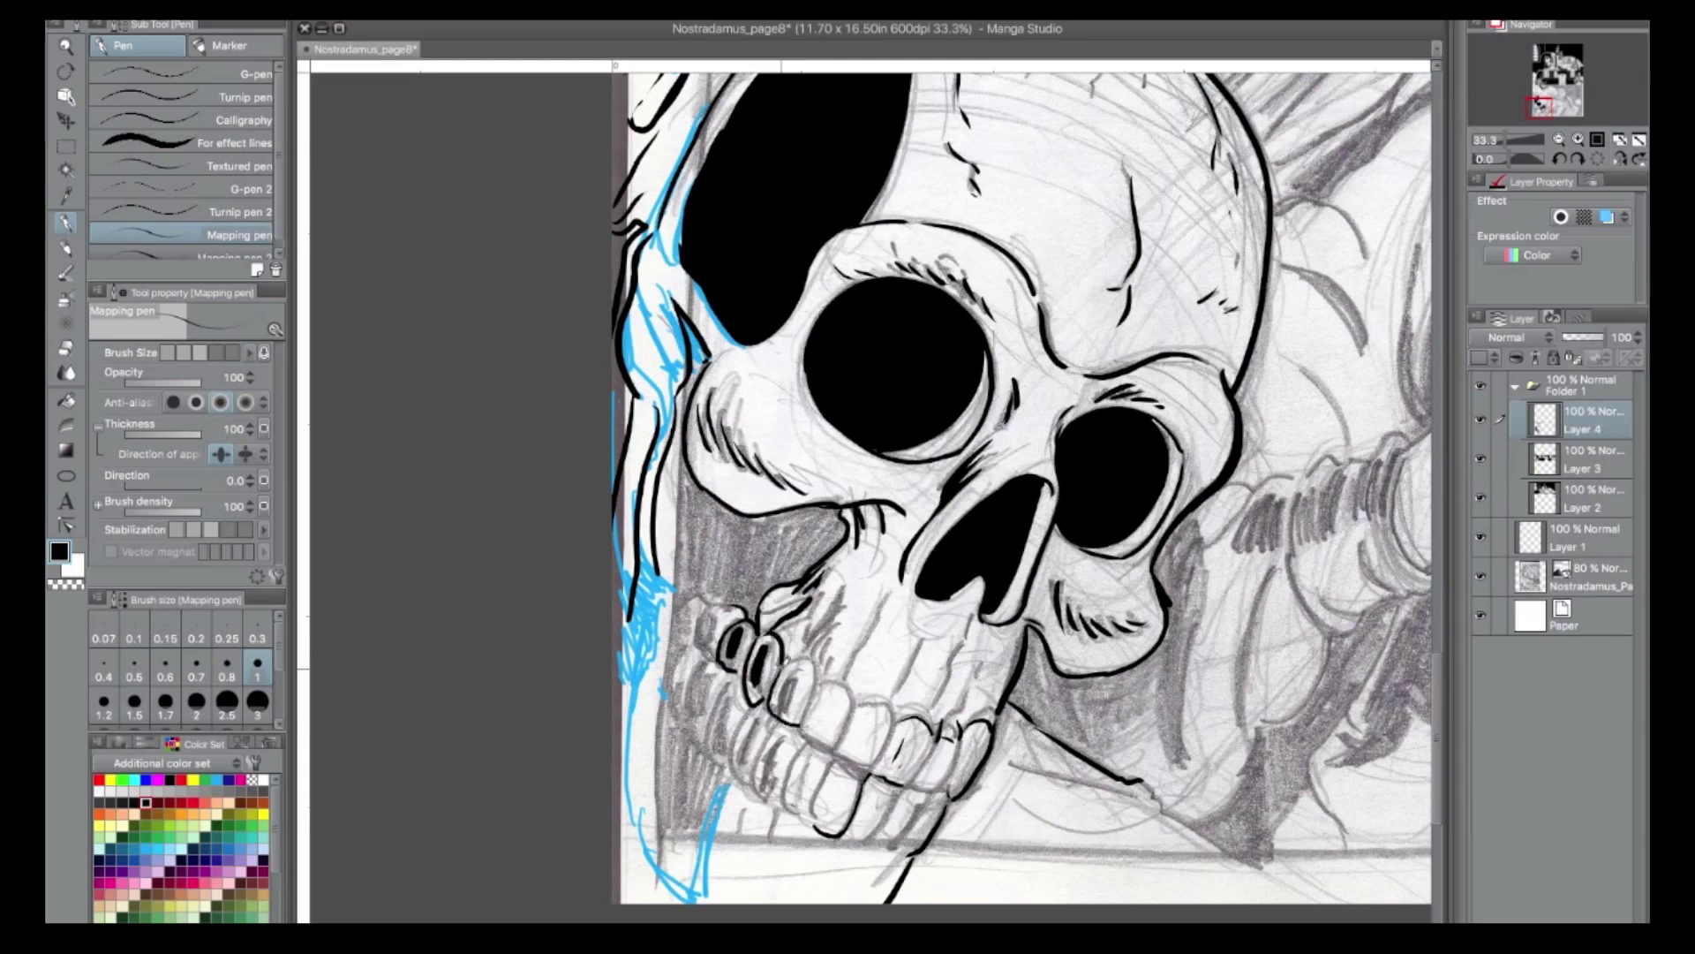
mouse_move(843, 587)
mouse_down()
mouse_move(830, 644)
mouse_move(885, 597)
mouse_move(910, 677)
mouse_up()
mouse_move(903, 688)
mouse_down()
mouse_move(879, 769)
mouse_move(829, 811)
mouse_up()
mouse_move(803, 746)
mouse_down()
mouse_move(786, 802)
mouse_move(835, 728)
mouse_up()
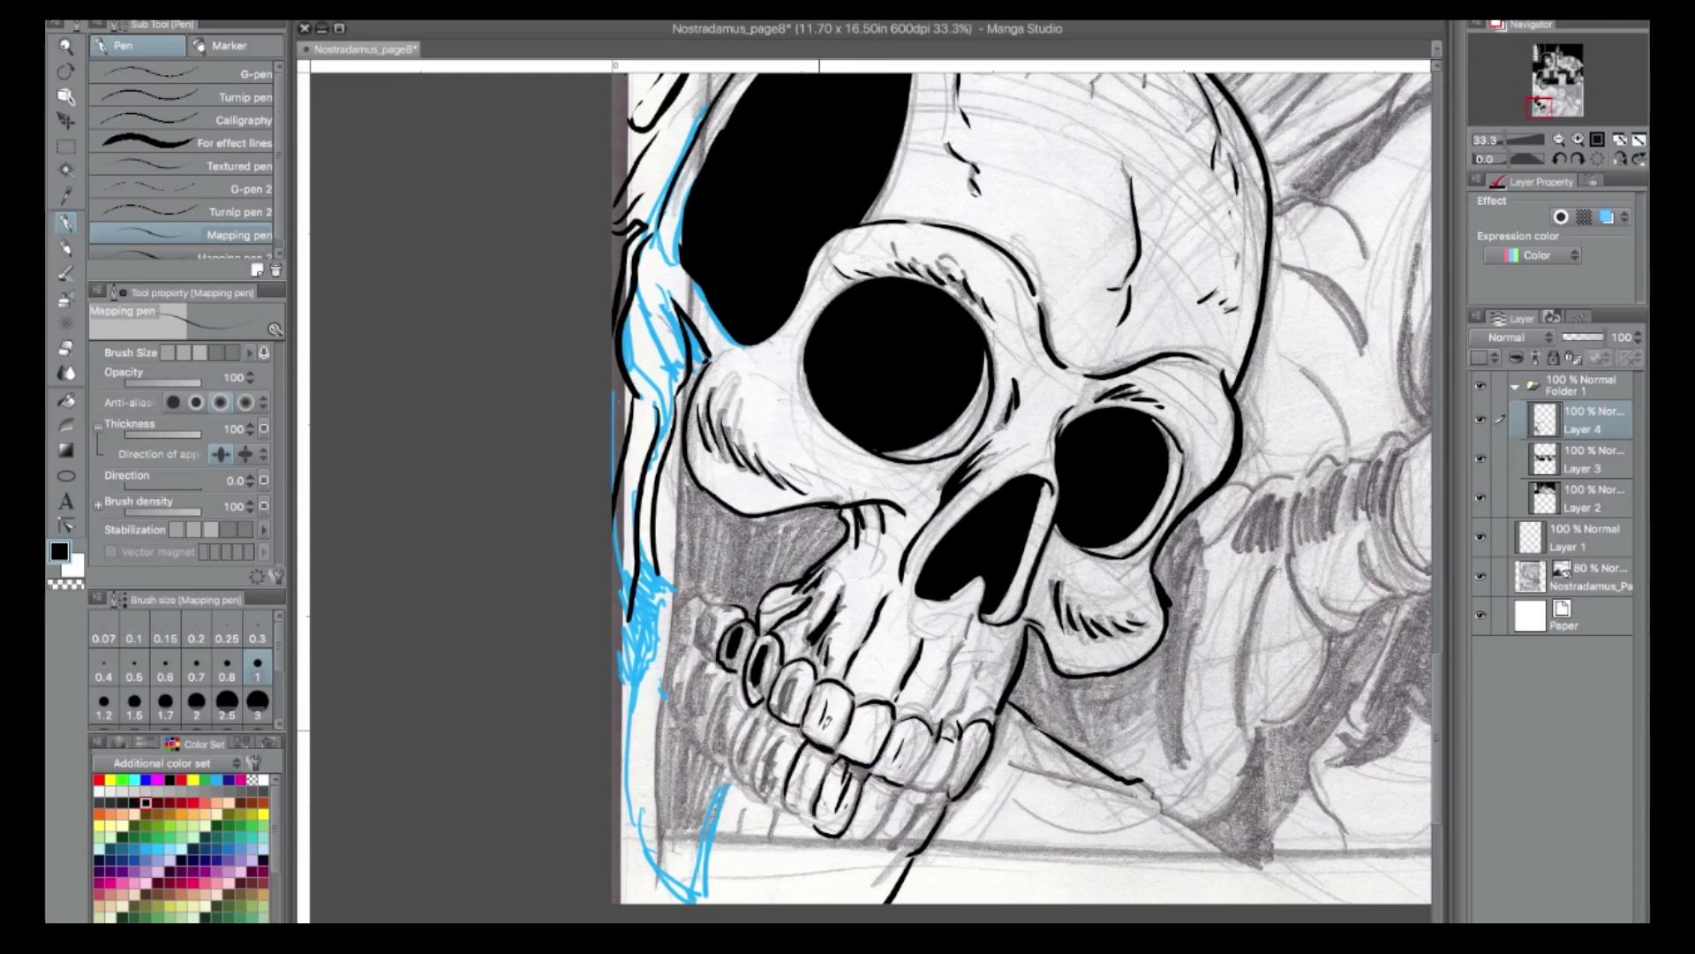
Ink the back teeth and rear edge of the skull's jaw, plus the candle's lower edge and curved base.
drag(735, 709, 706, 893)
mouse_move(696, 590)
mouse_down()
mouse_move(671, 637)
mouse_move(678, 719)
mouse_up()
mouse_move(698, 662)
mouse_down()
mouse_move(711, 717)
mouse_move(680, 657)
mouse_move(706, 719)
mouse_up()
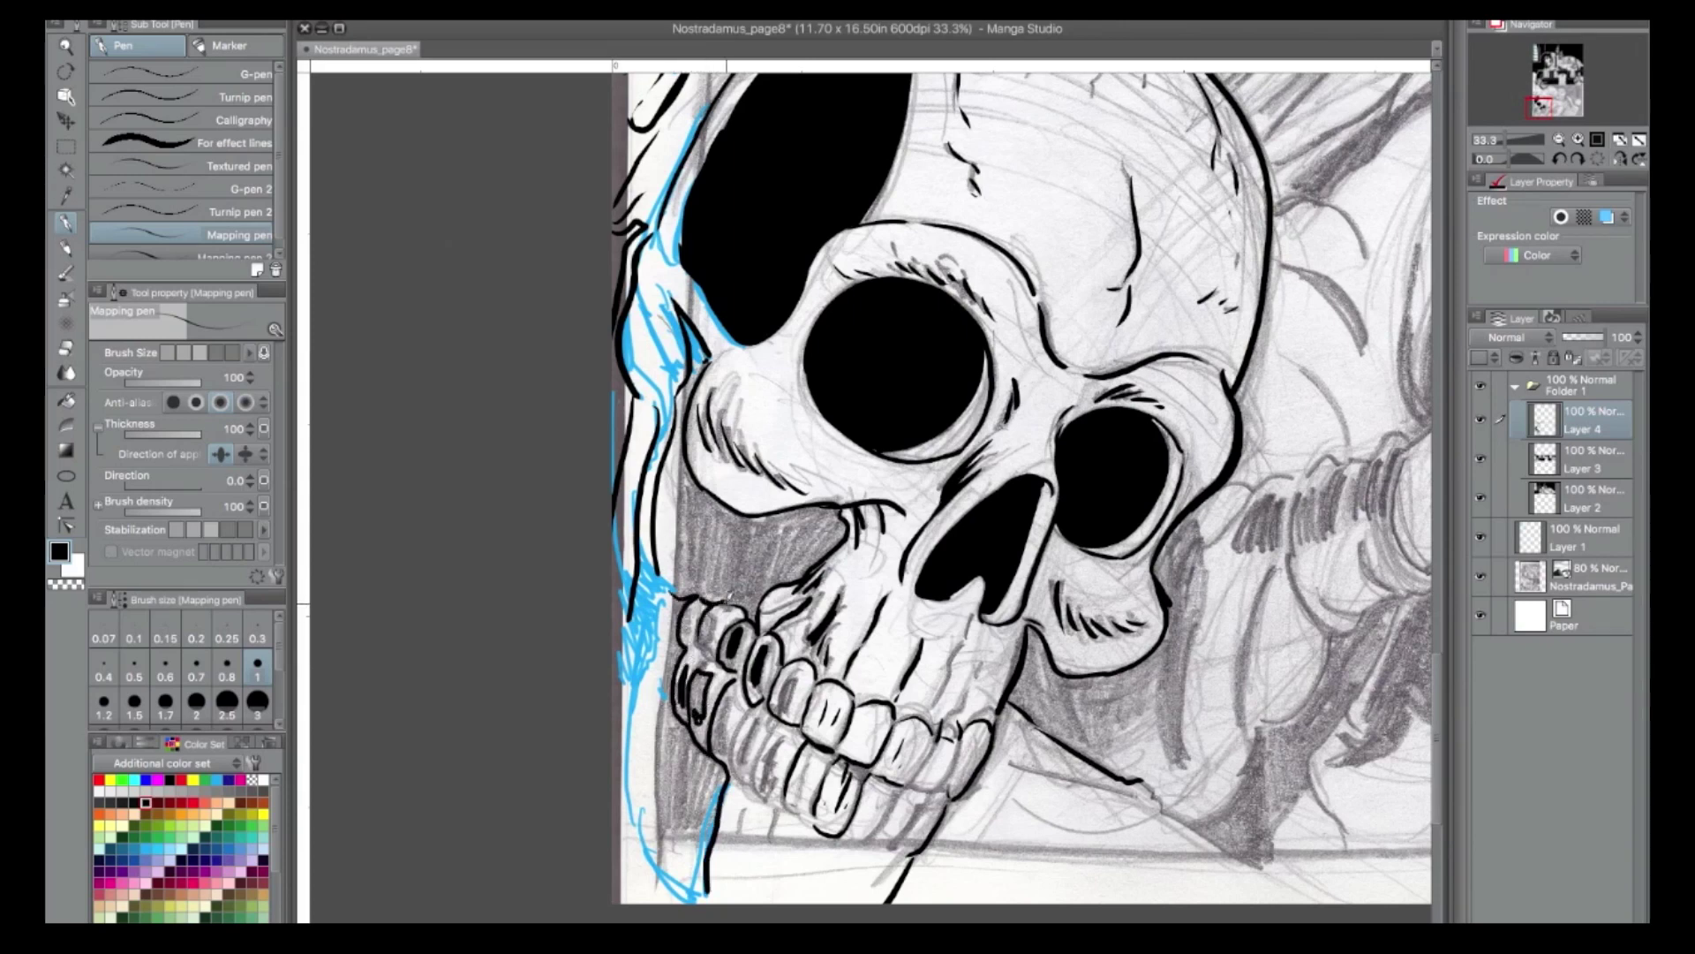
mouse_move(625, 654)
mouse_down()
mouse_move(637, 805)
mouse_move(717, 914)
mouse_move(713, 891)
mouse_move(619, 844)
mouse_move(698, 902)
mouse_move(618, 846)
mouse_up()
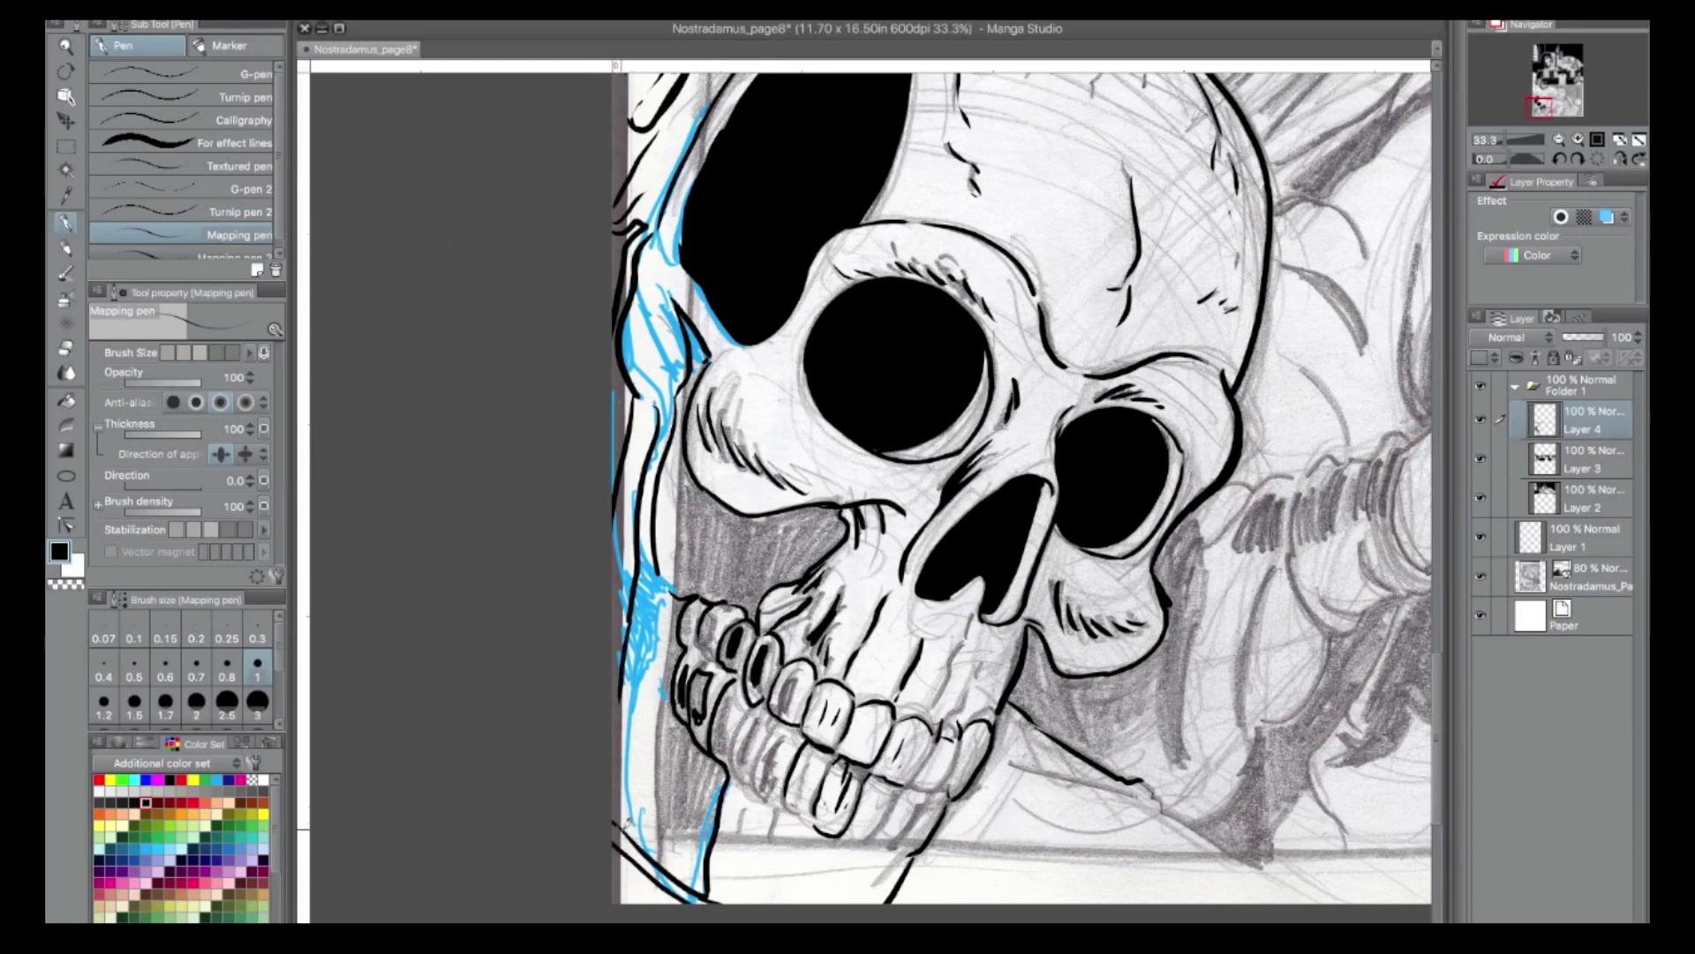
Fill the small gap beside the upper candle wax with black, and undo a second fill on the wax.
click(66, 399)
click(621, 265)
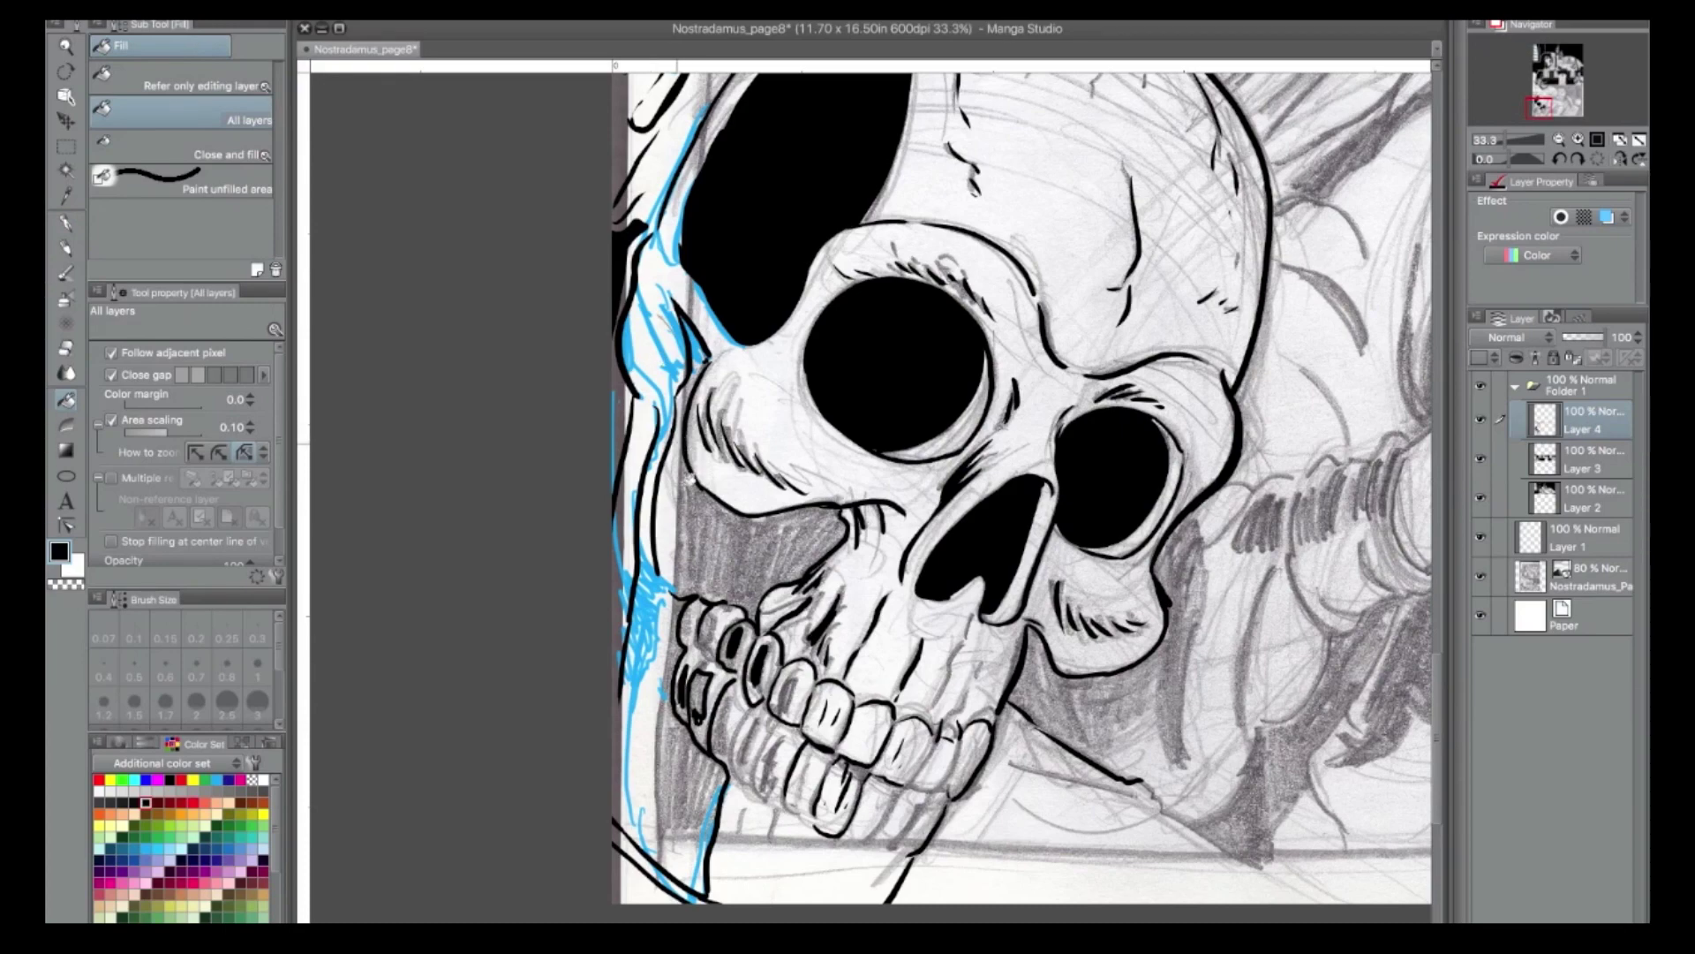
click(669, 426)
key(ctrl+z)
Ink the outlines of the skull's lower teeth, the dark back teeth and the short lines beneath the jaw.
click(1578, 140)
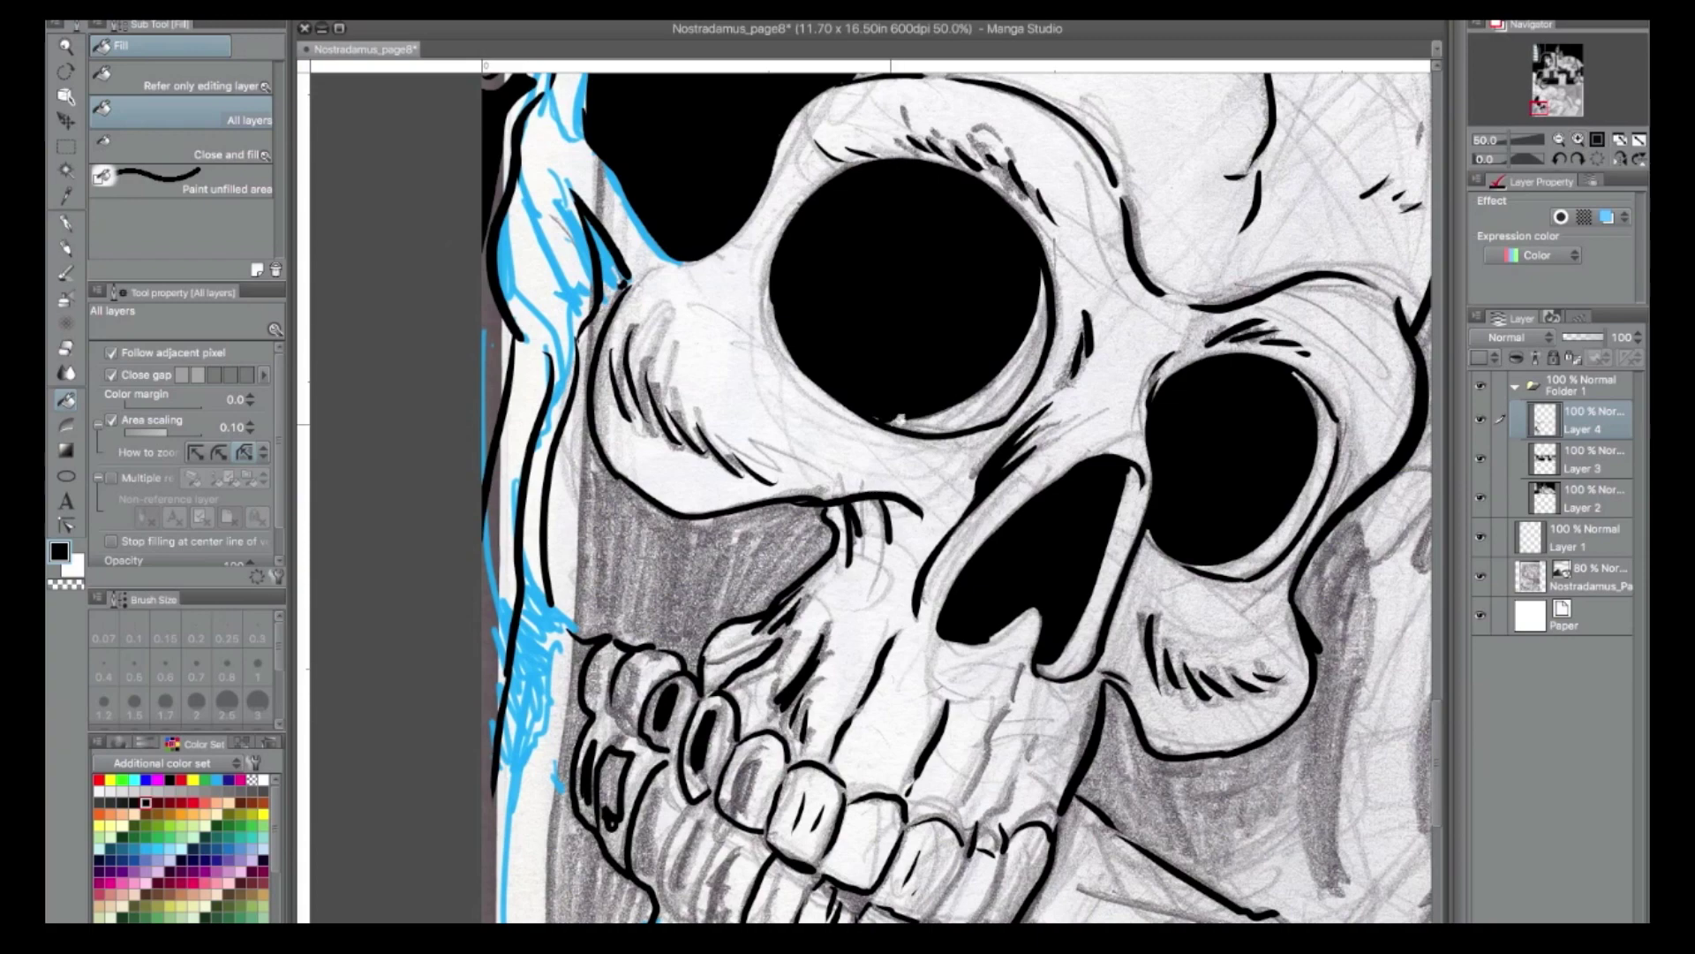
click(66, 222)
mouse_move(622, 655)
mouse_down()
mouse_move(618, 715)
mouse_move(627, 700)
mouse_up()
mouse_move(604, 654)
mouse_down()
mouse_move(595, 696)
mouse_move(623, 696)
mouse_up()
mouse_move(660, 795)
mouse_down()
mouse_move(650, 592)
mouse_move(683, 716)
mouse_up()
drag(710, 639, 715, 748)
drag(674, 754, 660, 819)
drag(712, 746, 724, 751)
mouse_move(734, 729)
mouse_down()
mouse_move(768, 754)
mouse_move(787, 858)
mouse_up()
drag(832, 805, 914, 715)
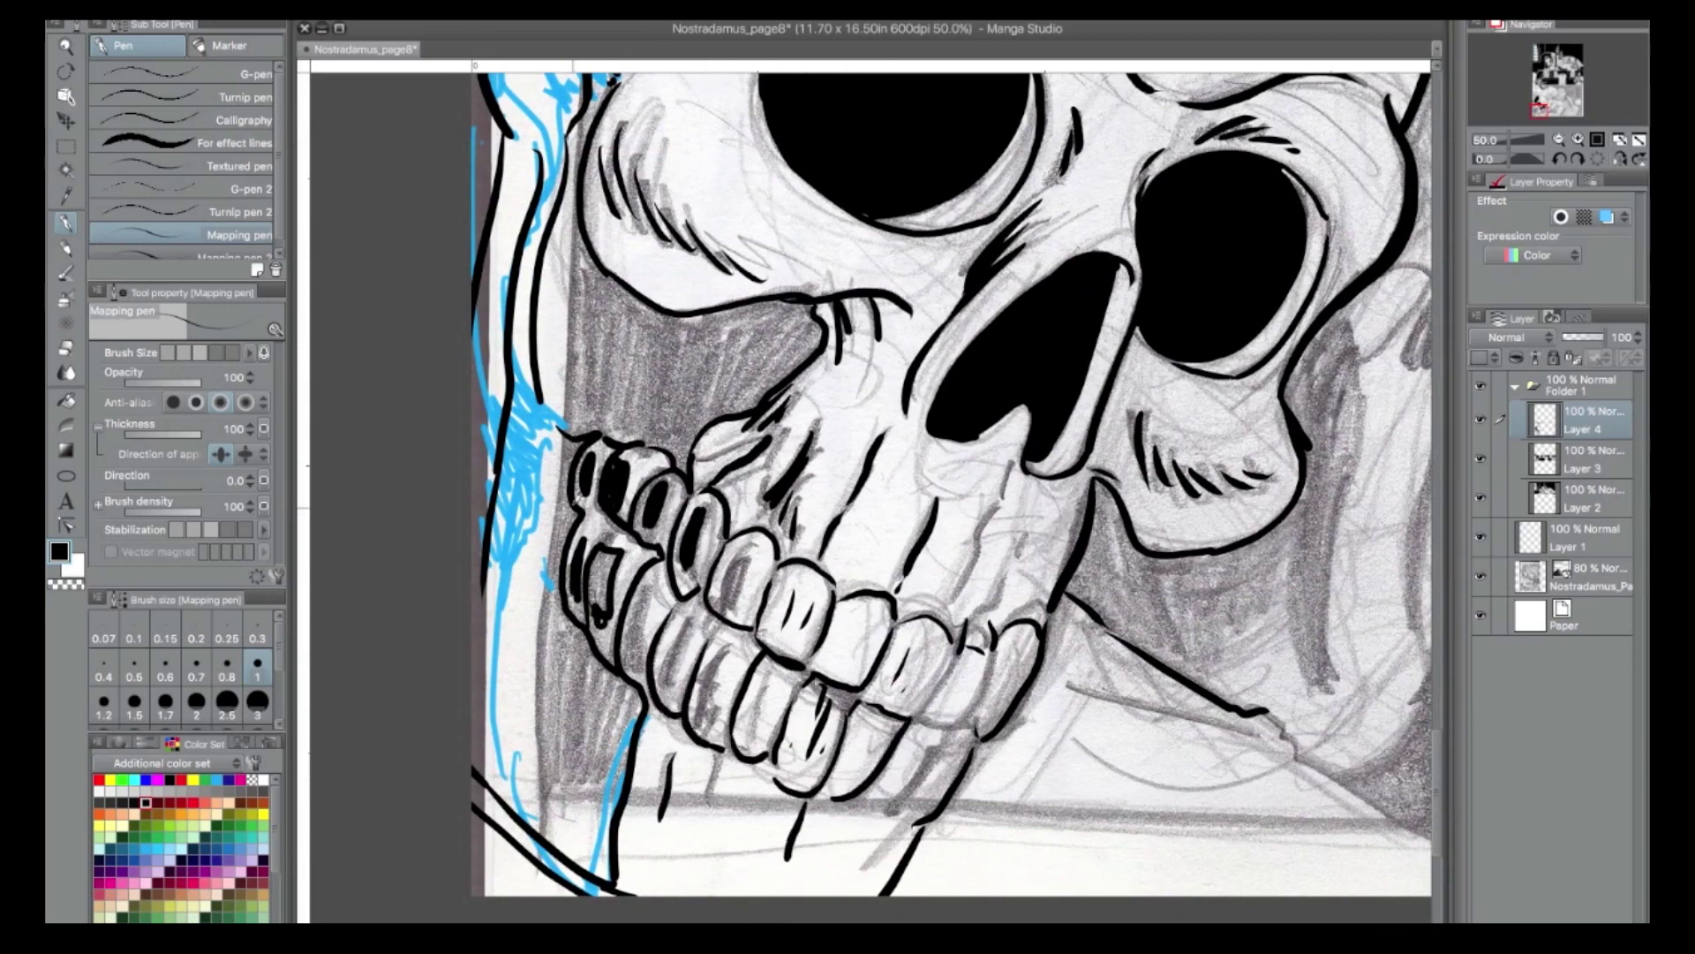
drag(651, 446, 687, 433)
scroll(559, 626, up, 5)
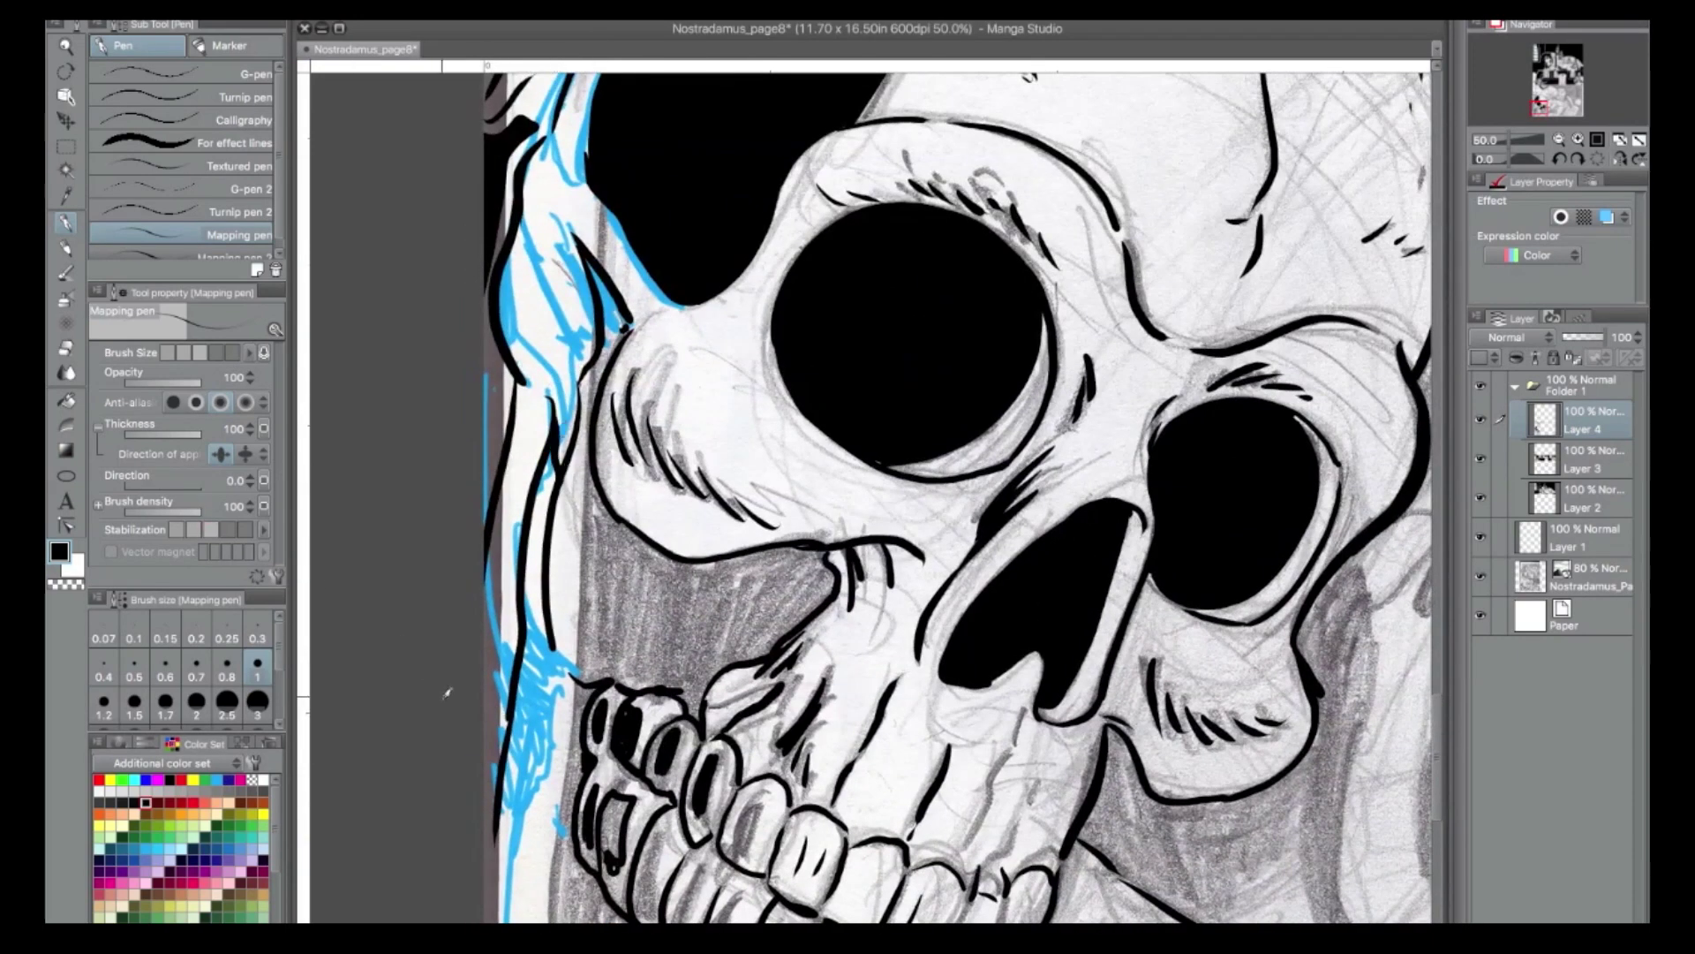
click(66, 401)
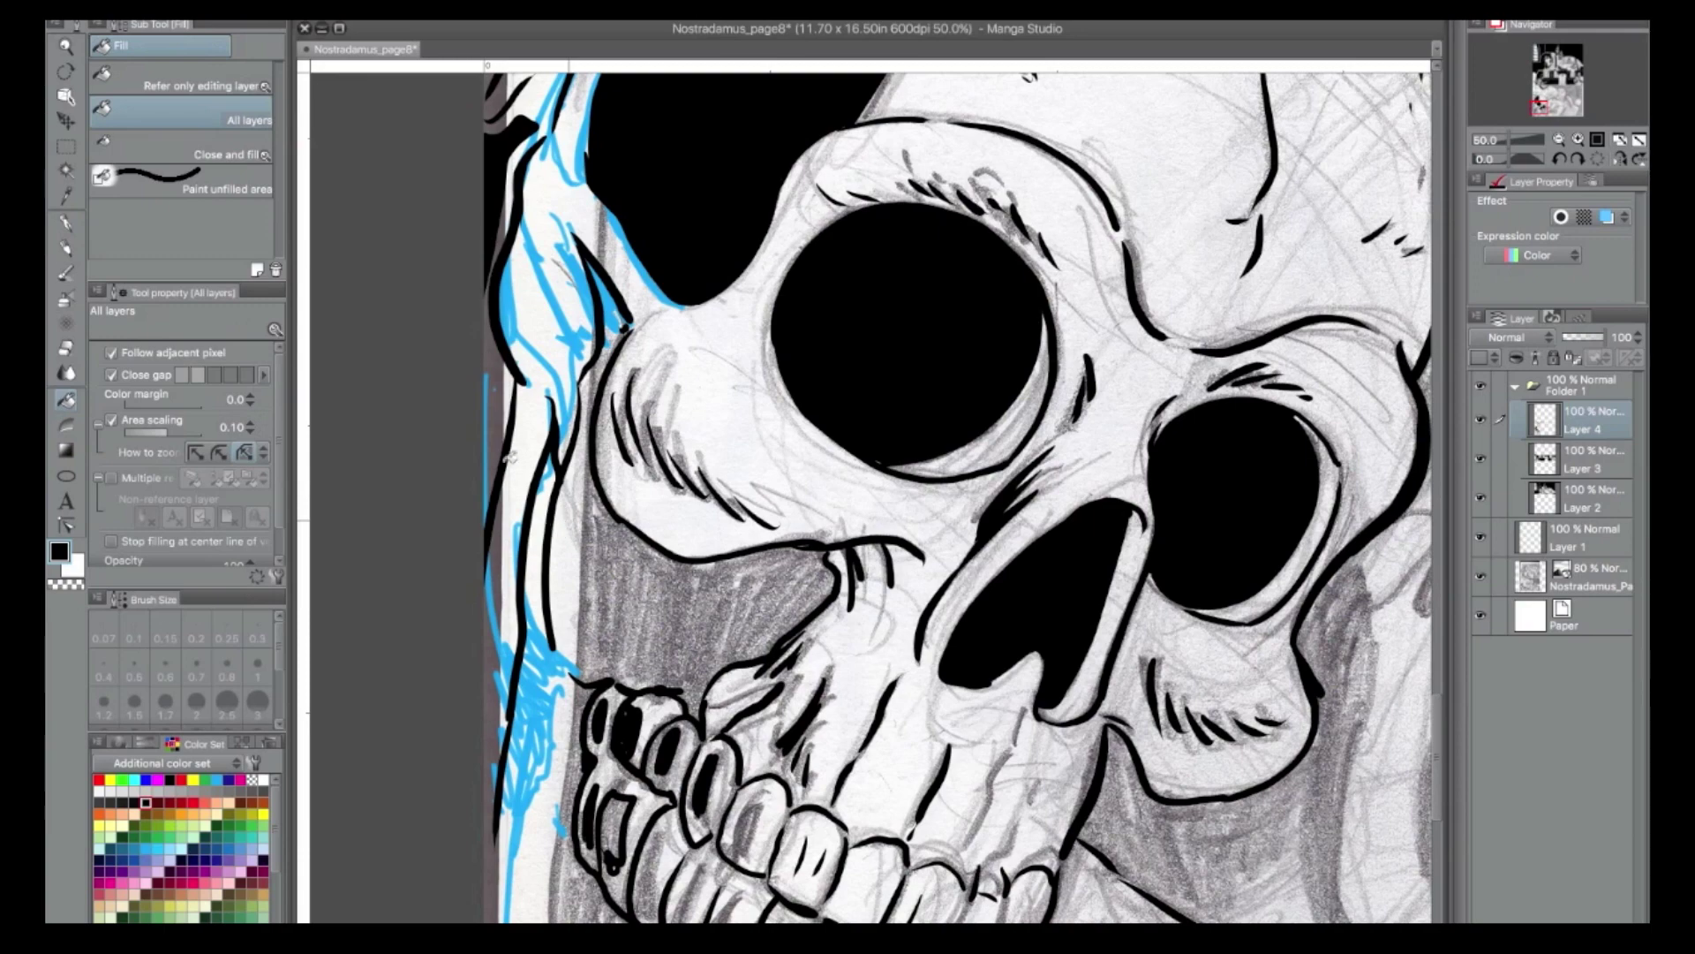
click(521, 466)
key(ctrl+z)
Ink the dark shading inside the skull's upper and lower side teeth.
click(67, 222)
drag(685, 675, 618, 458)
mouse_move(590, 601)
mouse_down()
mouse_move(580, 681)
mouse_move(614, 697)
mouse_up()
drag(638, 630, 611, 701)
mouse_move(606, 609)
mouse_down()
mouse_move(586, 660)
mouse_move(602, 627)
mouse_up()
drag(690, 565, 670, 614)
drag(696, 567, 674, 622)
mouse_move(678, 613)
mouse_down()
mouse_move(689, 575)
mouse_move(652, 583)
mouse_up()
mouse_move(618, 519)
mouse_down()
mouse_move(609, 556)
mouse_move(664, 650)
mouse_move(655, 737)
mouse_move(687, 654)
mouse_move(634, 675)
mouse_up()
mouse_move(717, 716)
mouse_down()
mouse_move(704, 745)
mouse_move(717, 718)
mouse_up()
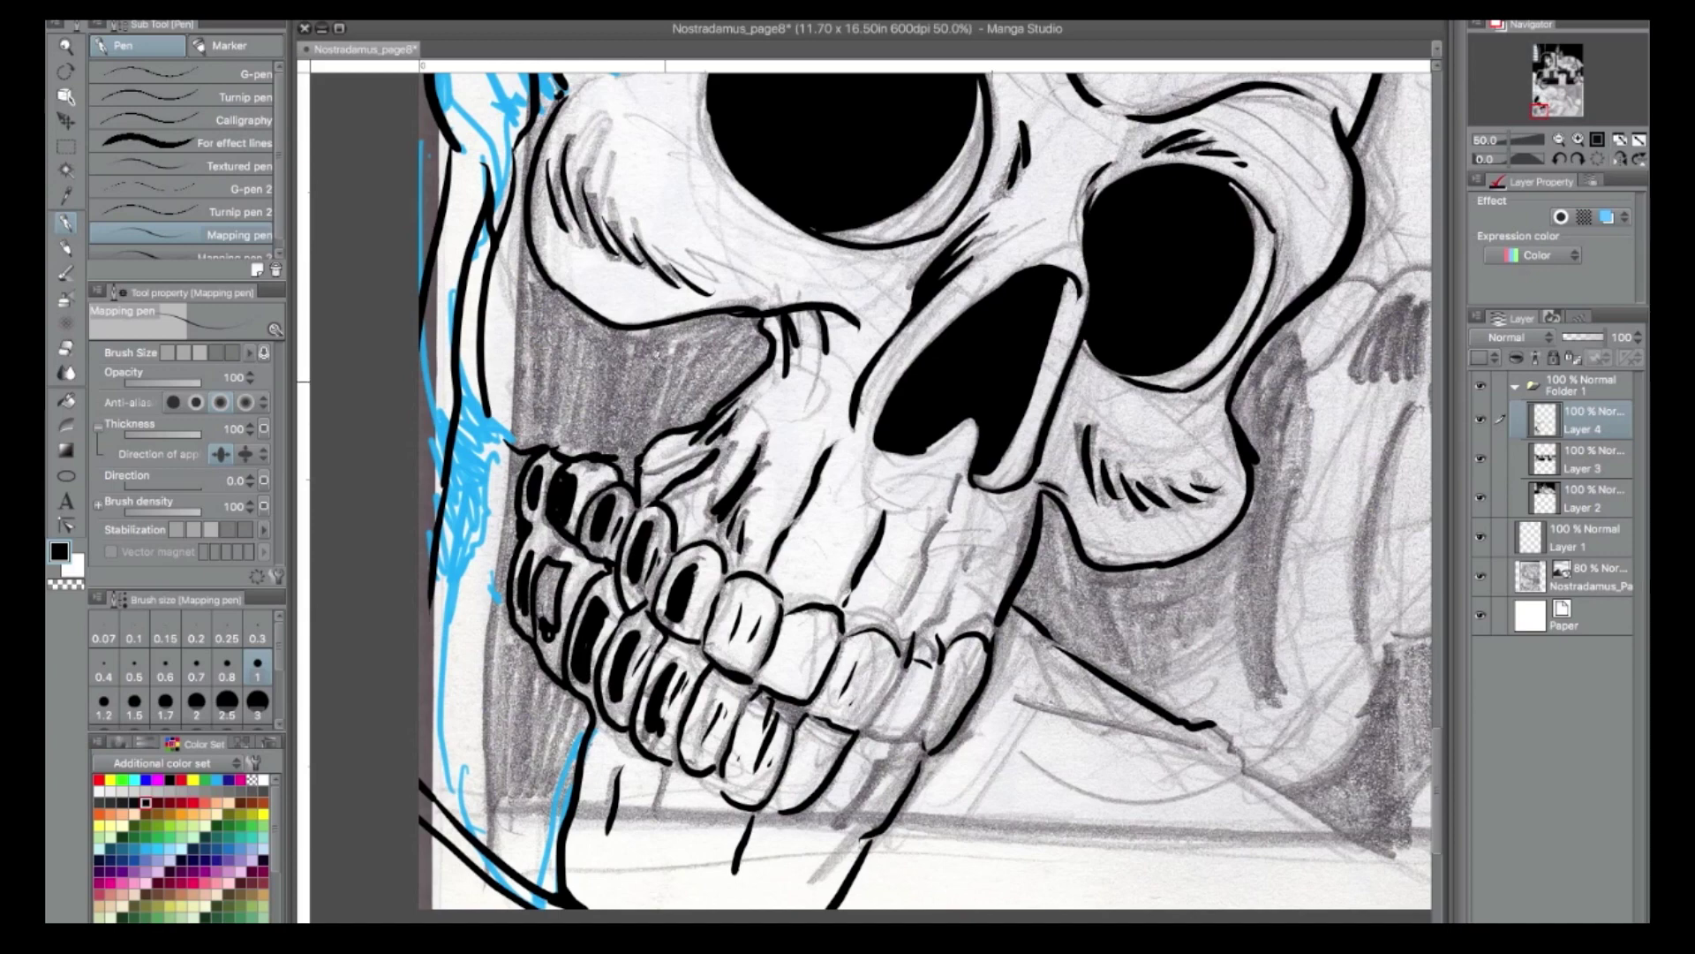
scroll(909, 491, up, 3)
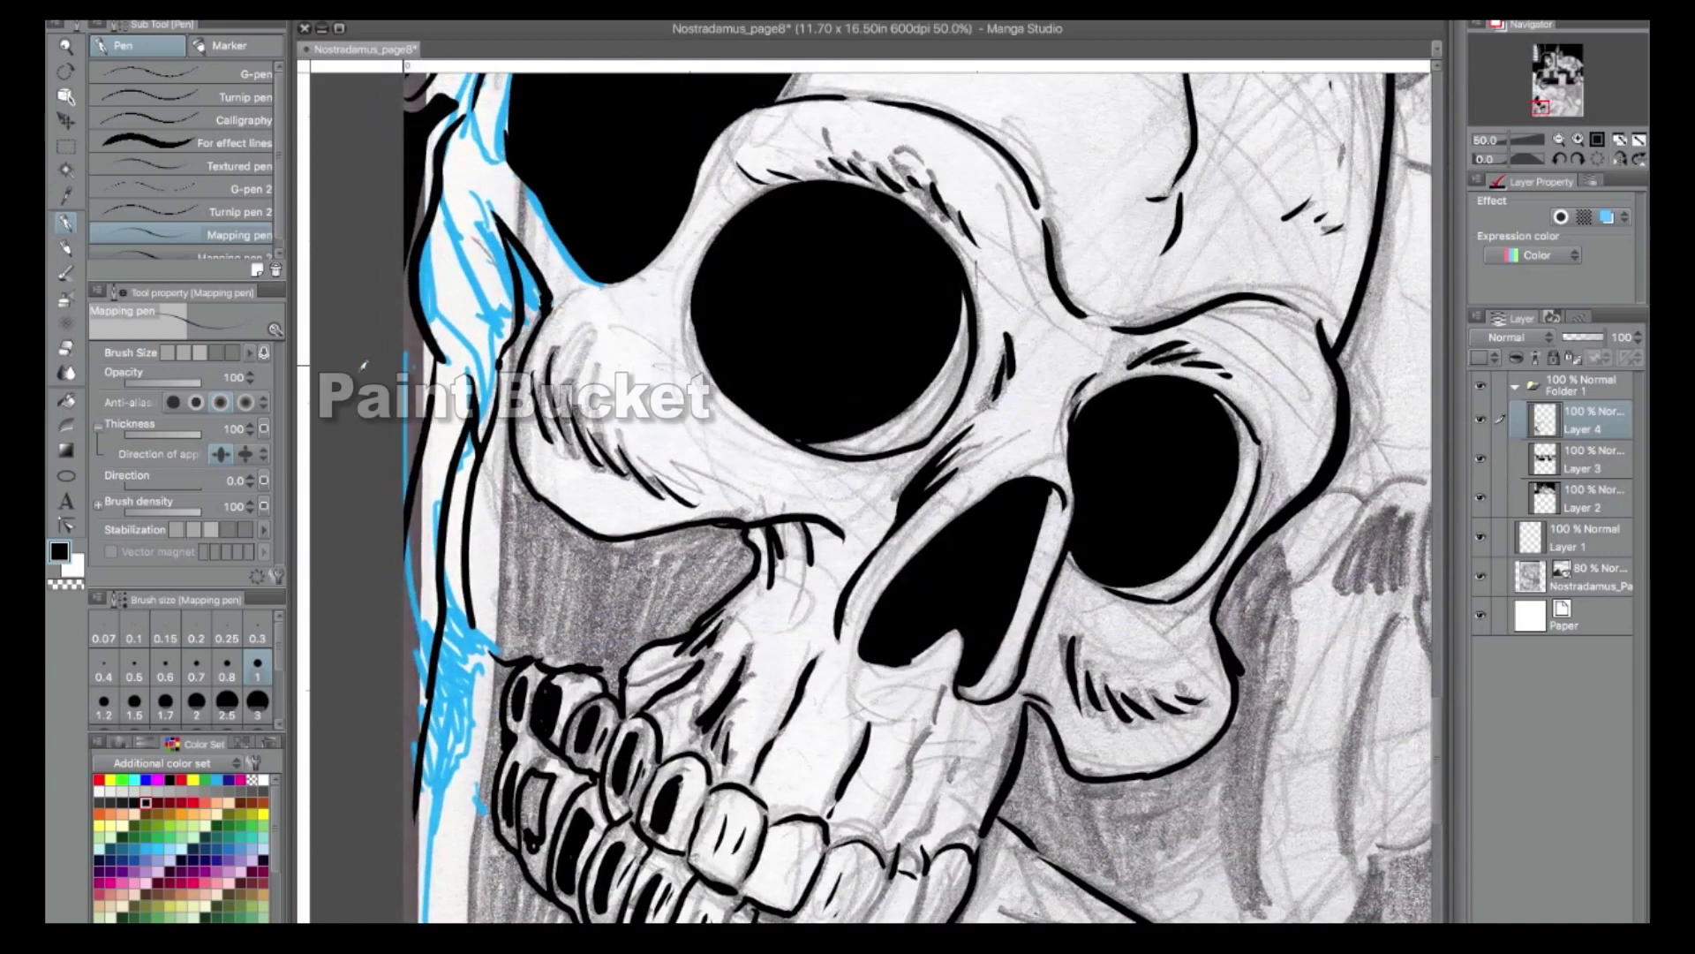
key(g)
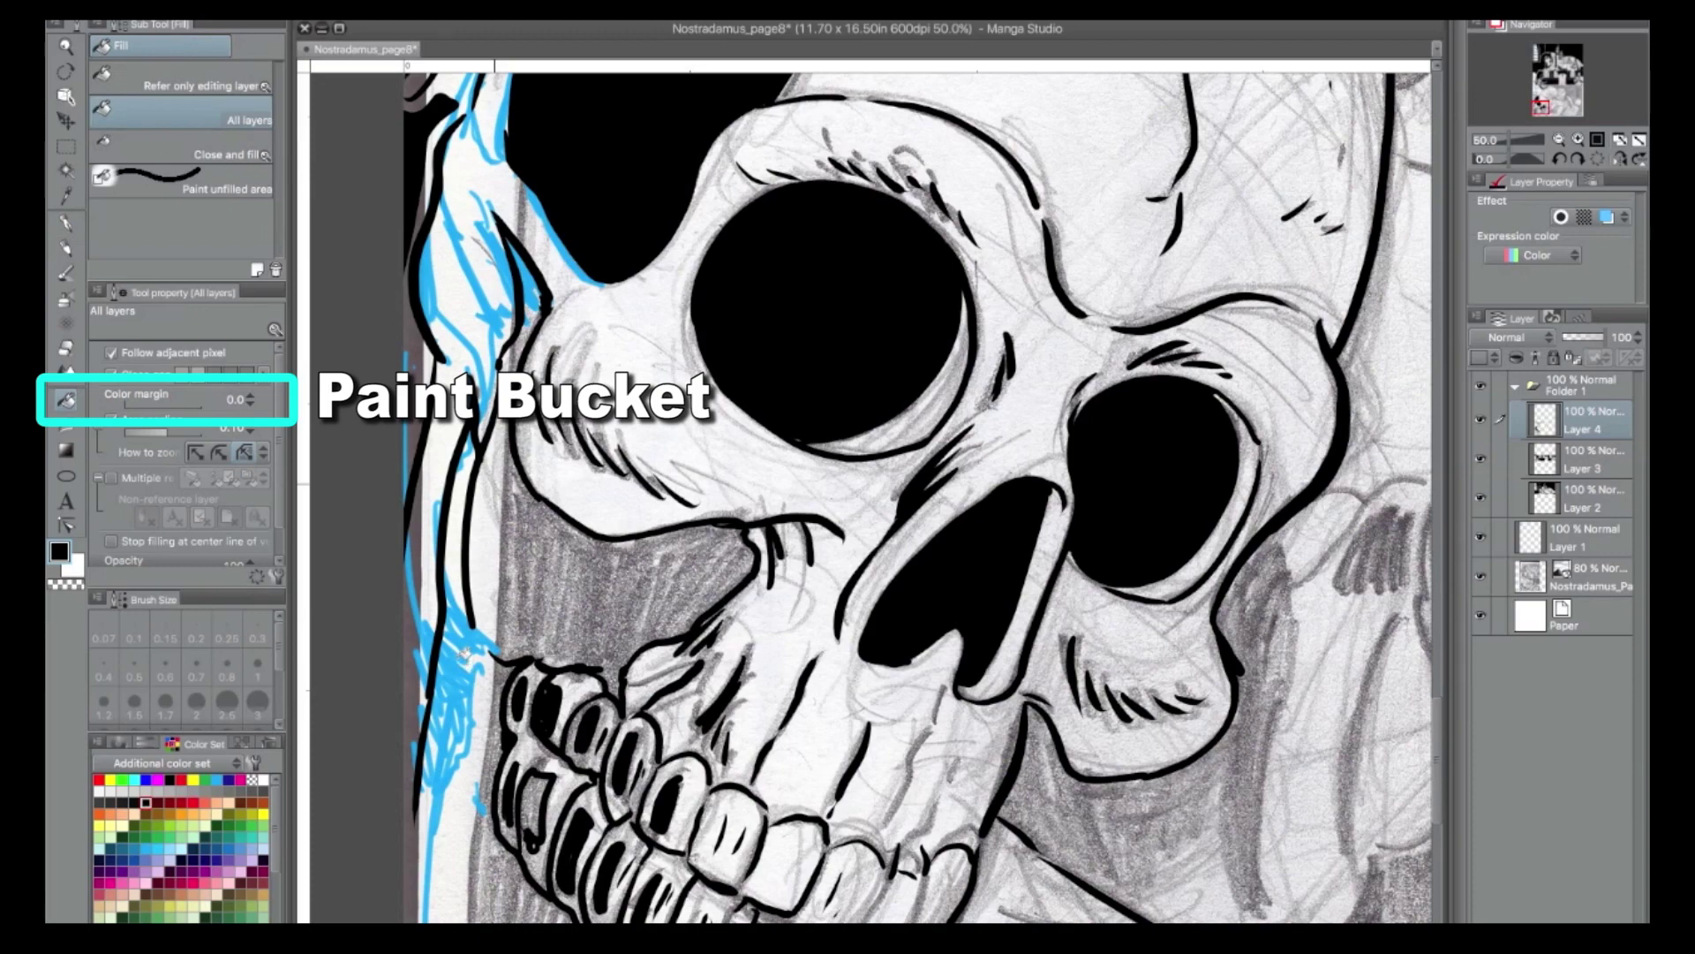
click(462, 651)
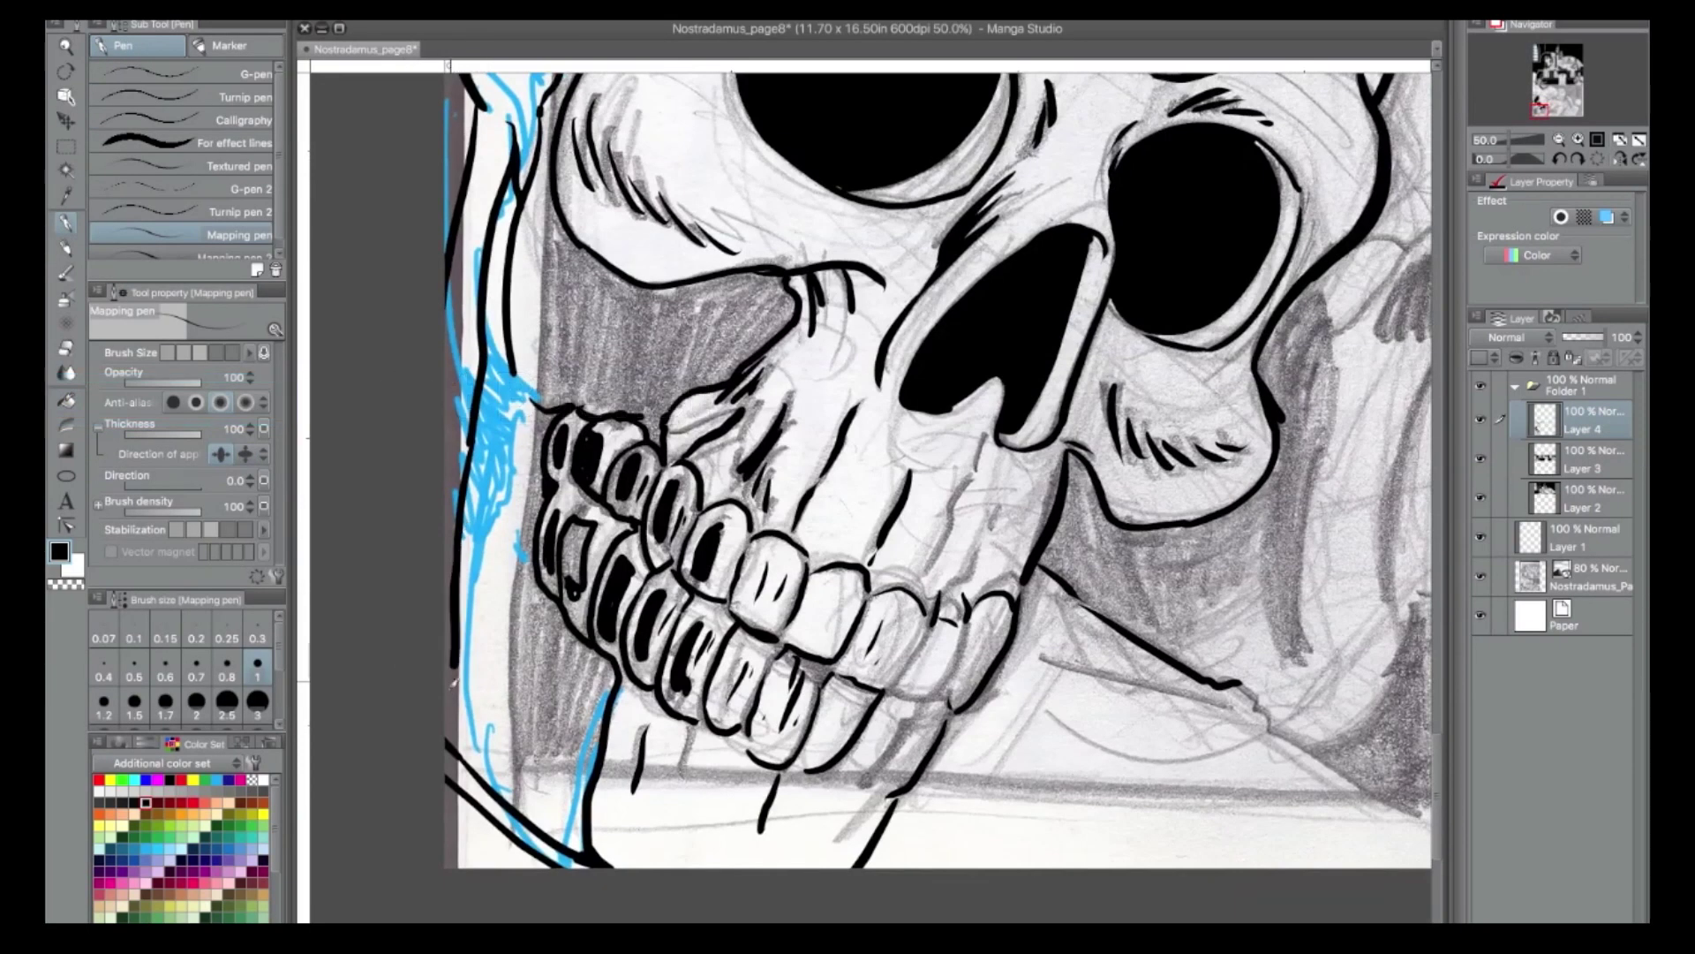
Close the outline along the panel's left edge and fill the area behind the cheekbone and teeth with black.
drag(450, 732, 461, 451)
key(g)
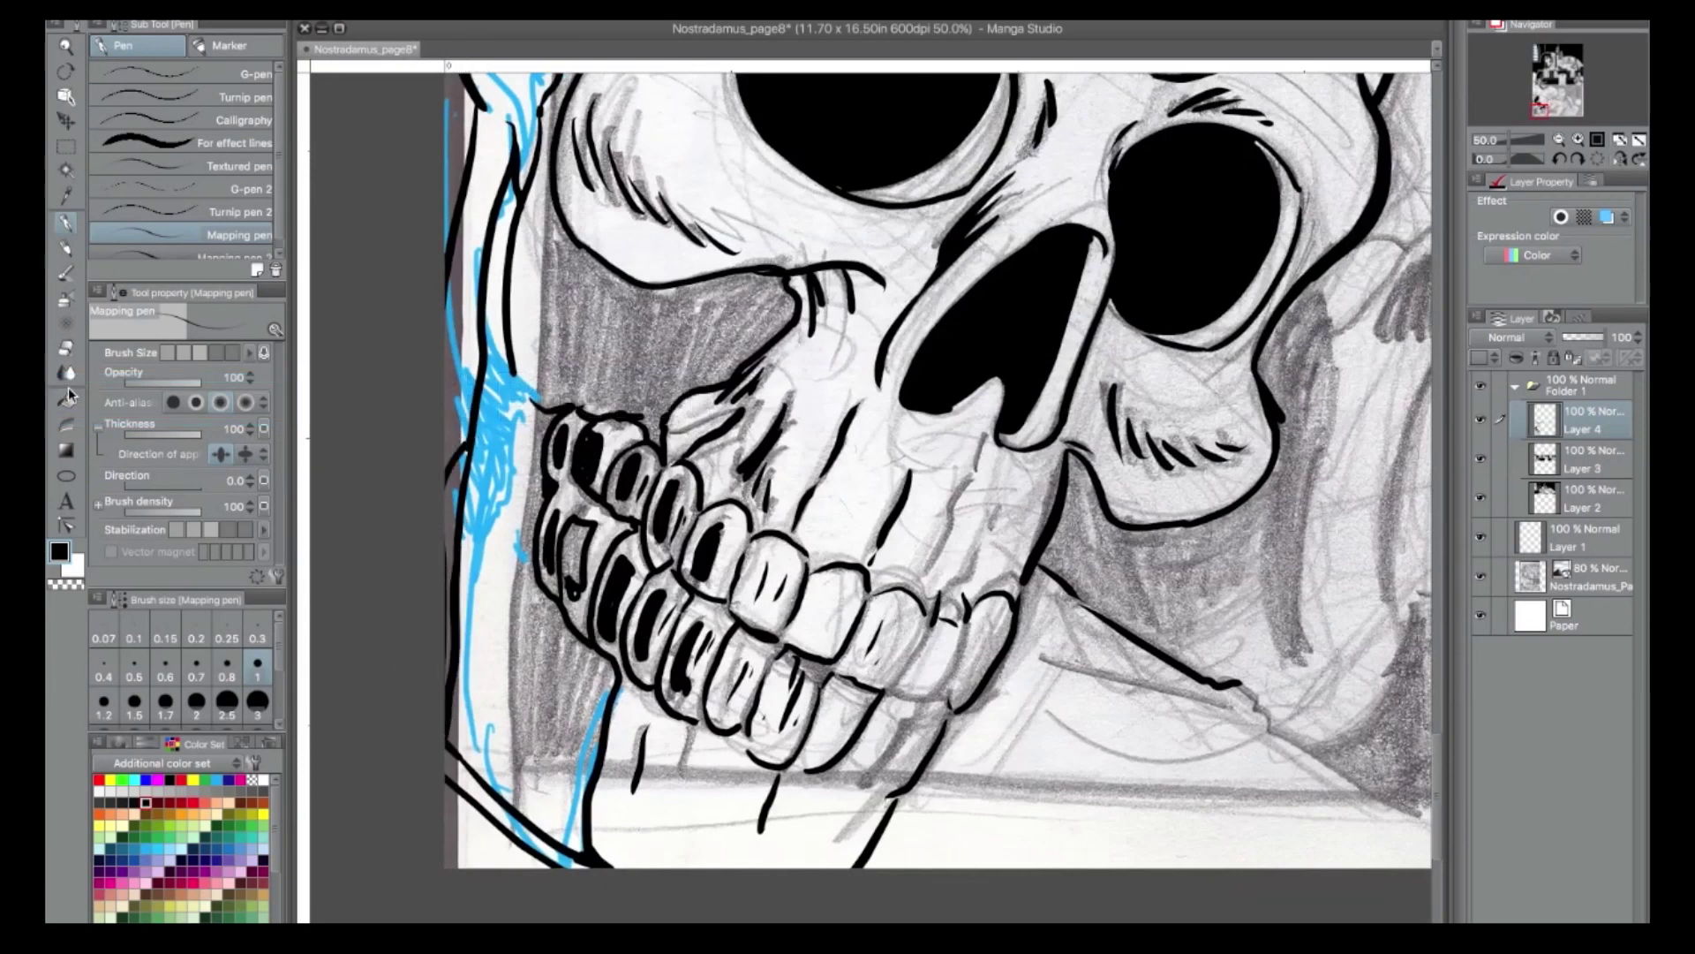
click(477, 454)
Ink the remaining front upper and lower teeth, adding small marks on them and short strokes at the chin.
key(p)
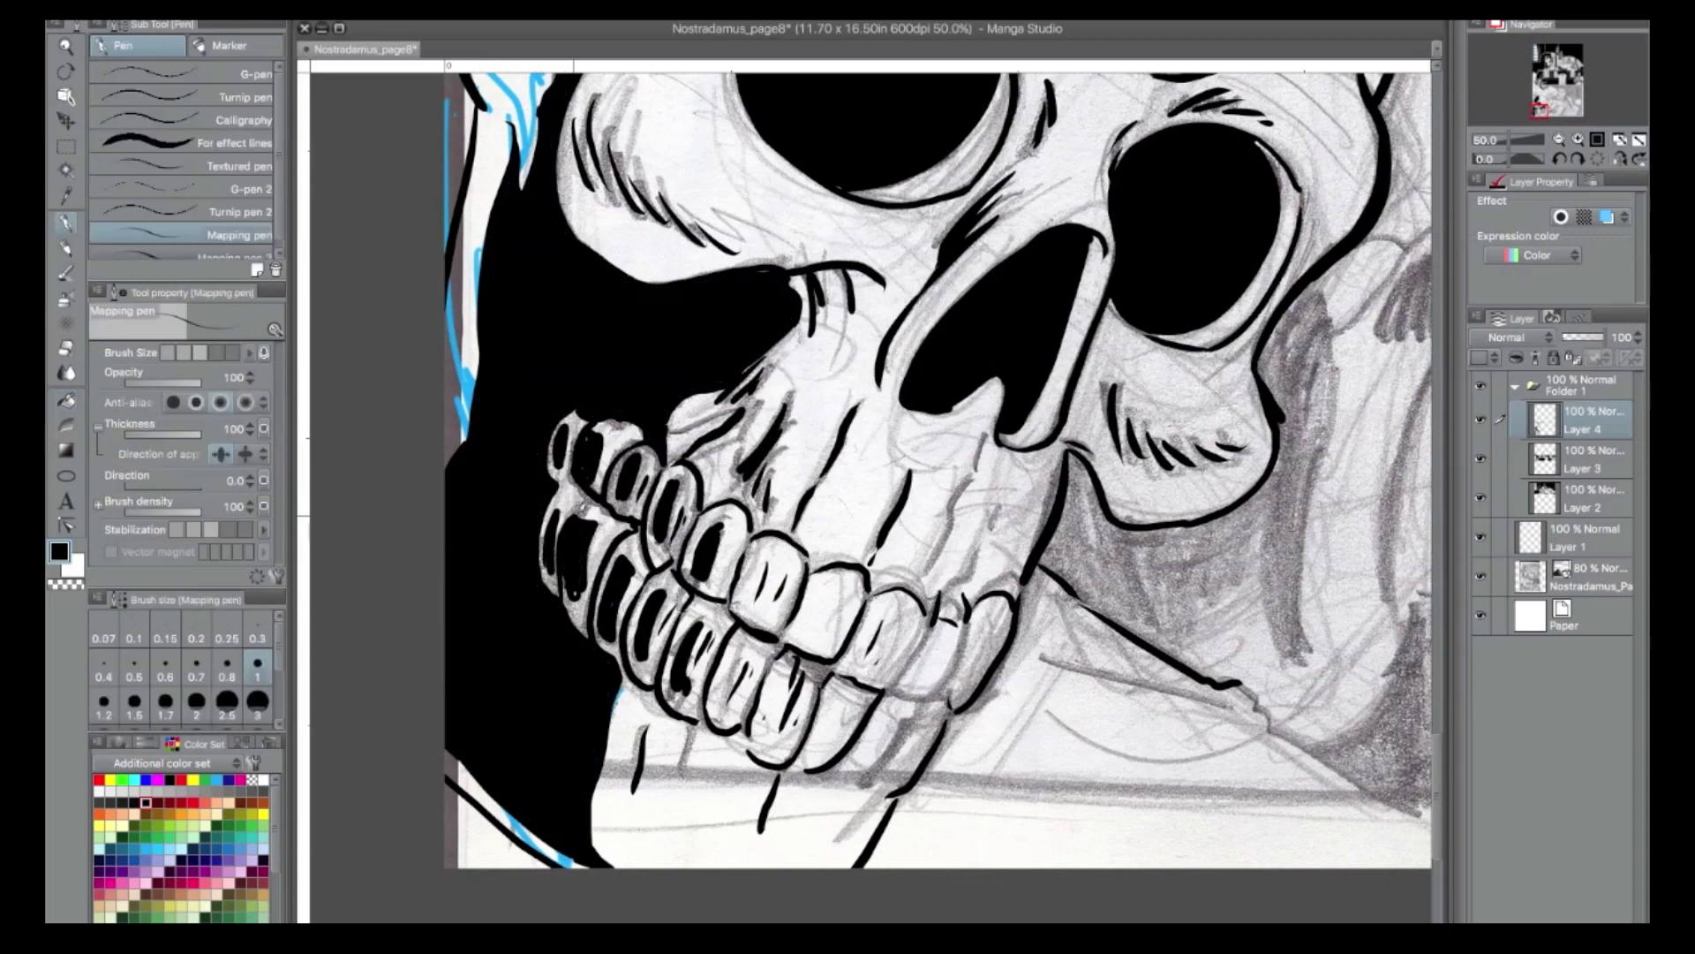
drag(608, 421, 656, 437)
mouse_move(770, 596)
mouse_down()
mouse_move(764, 610)
mouse_move(828, 634)
mouse_up()
mouse_move(820, 601)
mouse_down()
mouse_move(811, 617)
mouse_move(871, 664)
mouse_move(908, 666)
mouse_move(897, 701)
mouse_up()
drag(956, 643, 941, 690)
mouse_move(924, 704)
mouse_down()
mouse_move(849, 780)
mouse_move(837, 832)
mouse_up()
mouse_move(851, 809)
mouse_down()
mouse_move(830, 846)
mouse_move(855, 839)
mouse_up()
drag(828, 744, 815, 756)
drag(853, 696, 832, 719)
drag(886, 667, 873, 681)
drag(927, 660, 920, 678)
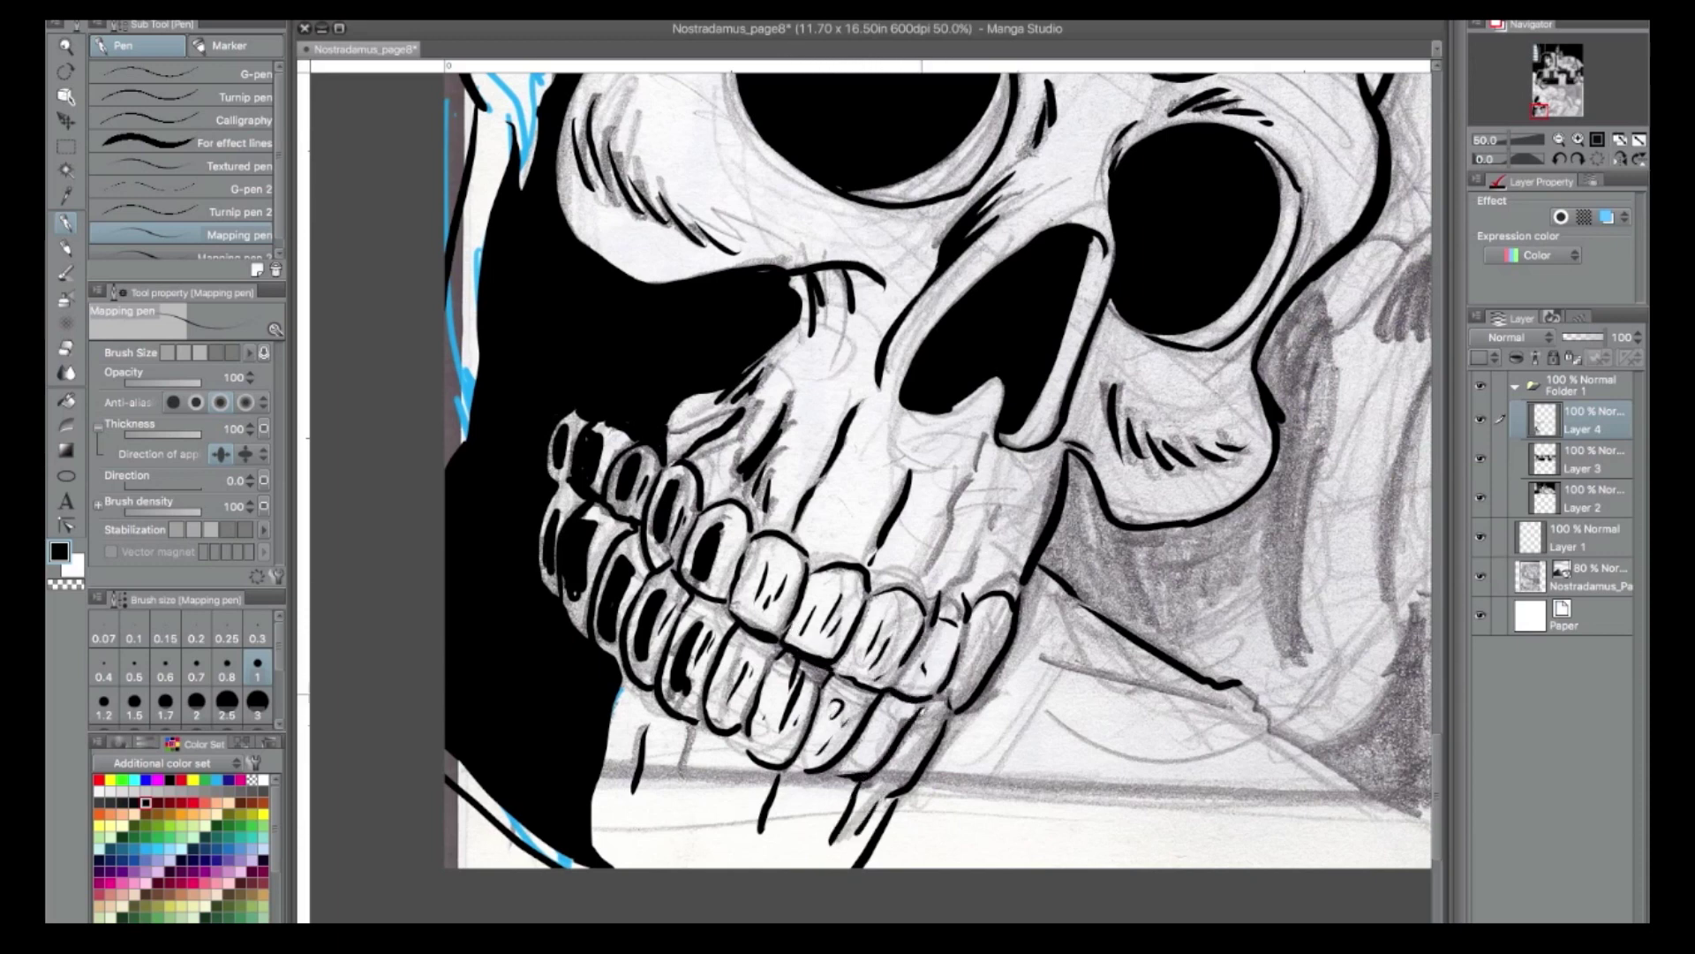
Ink the slanting edge lines beside the skull's jaw, the cloth fold behind the cheekbone and the curve below it.
mouse_move(1056, 661)
mouse_down()
mouse_move(1250, 710)
mouse_move(1268, 749)
mouse_up()
mouse_move(1268, 750)
mouse_down()
mouse_move(836, 692)
mouse_move(1064, 808)
mouse_up()
mouse_move(986, 535)
mouse_down()
mouse_move(1025, 528)
mouse_move(1087, 426)
mouse_up()
mouse_move(872, 231)
mouse_down()
mouse_move(899, 367)
mouse_move(886, 603)
mouse_up()
drag(823, 477, 883, 608)
drag(738, 597, 828, 534)
Ink the remaining root lines above the skull's upper teeth and the short vertical lines beneath the lower teeth.
drag(659, 527, 650, 549)
mouse_move(554, 472)
mouse_down()
mouse_move(544, 521)
mouse_move(561, 460)
mouse_up()
drag(503, 514, 542, 408)
drag(390, 487, 414, 442)
drag(494, 368, 721, 349)
drag(500, 630, 471, 722)
drag(427, 604, 408, 643)
drag(448, 625, 436, 654)
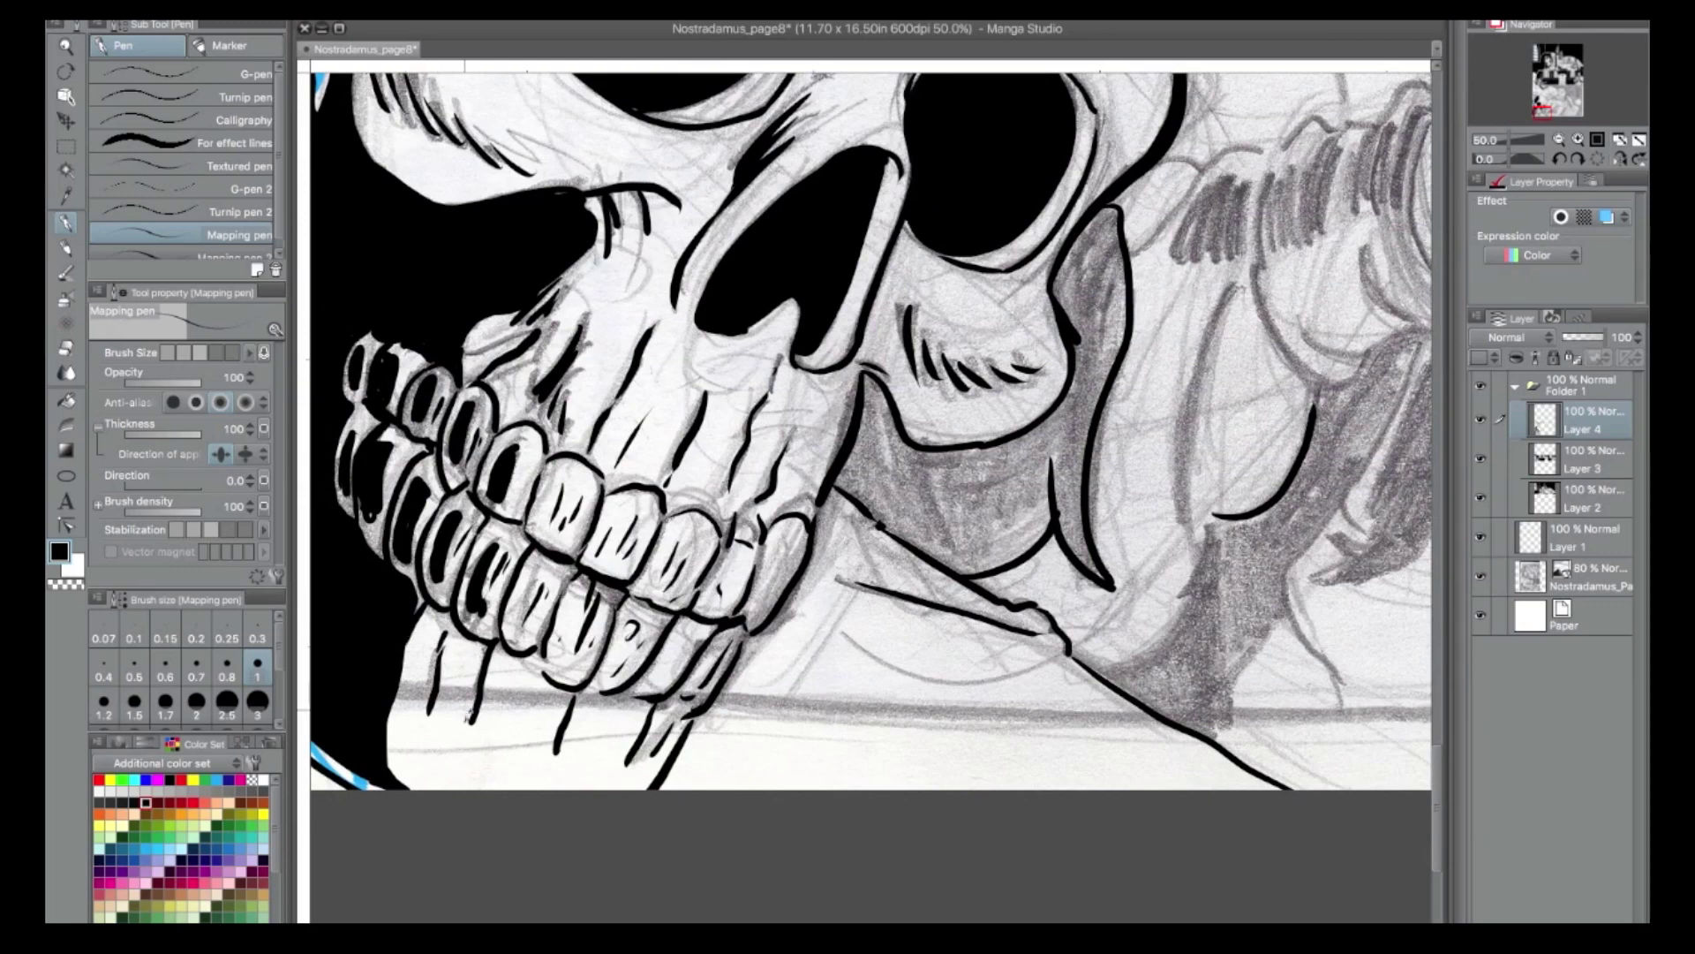
drag(554, 653, 498, 742)
drag(682, 704, 668, 719)
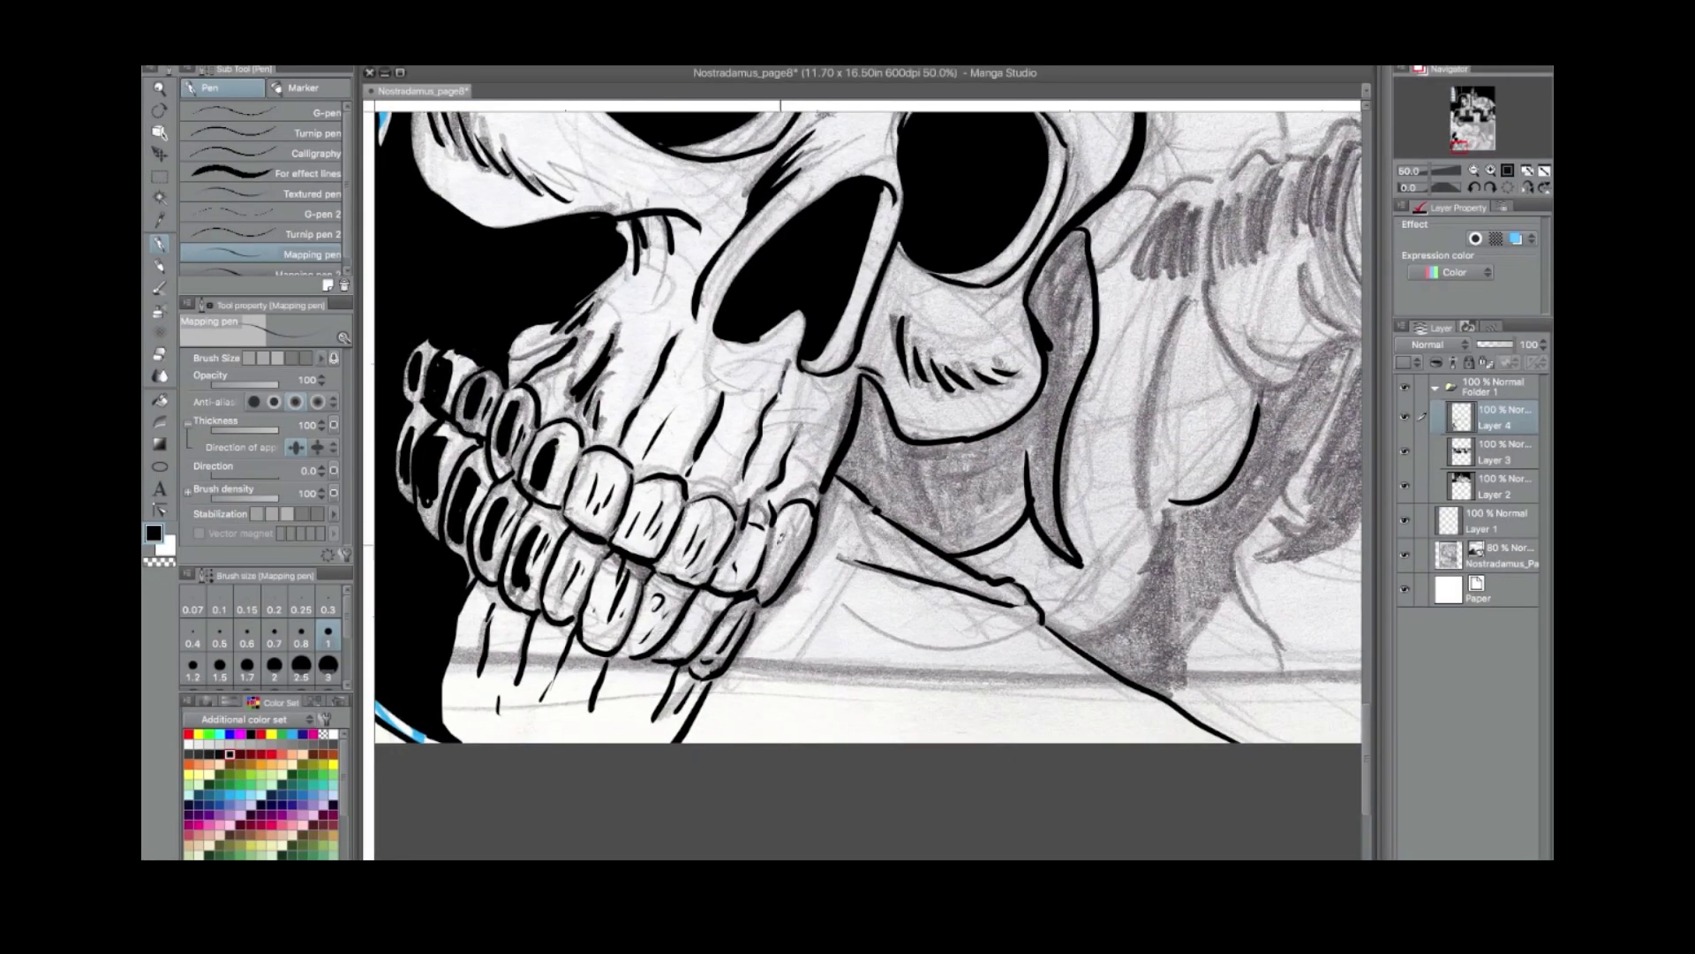